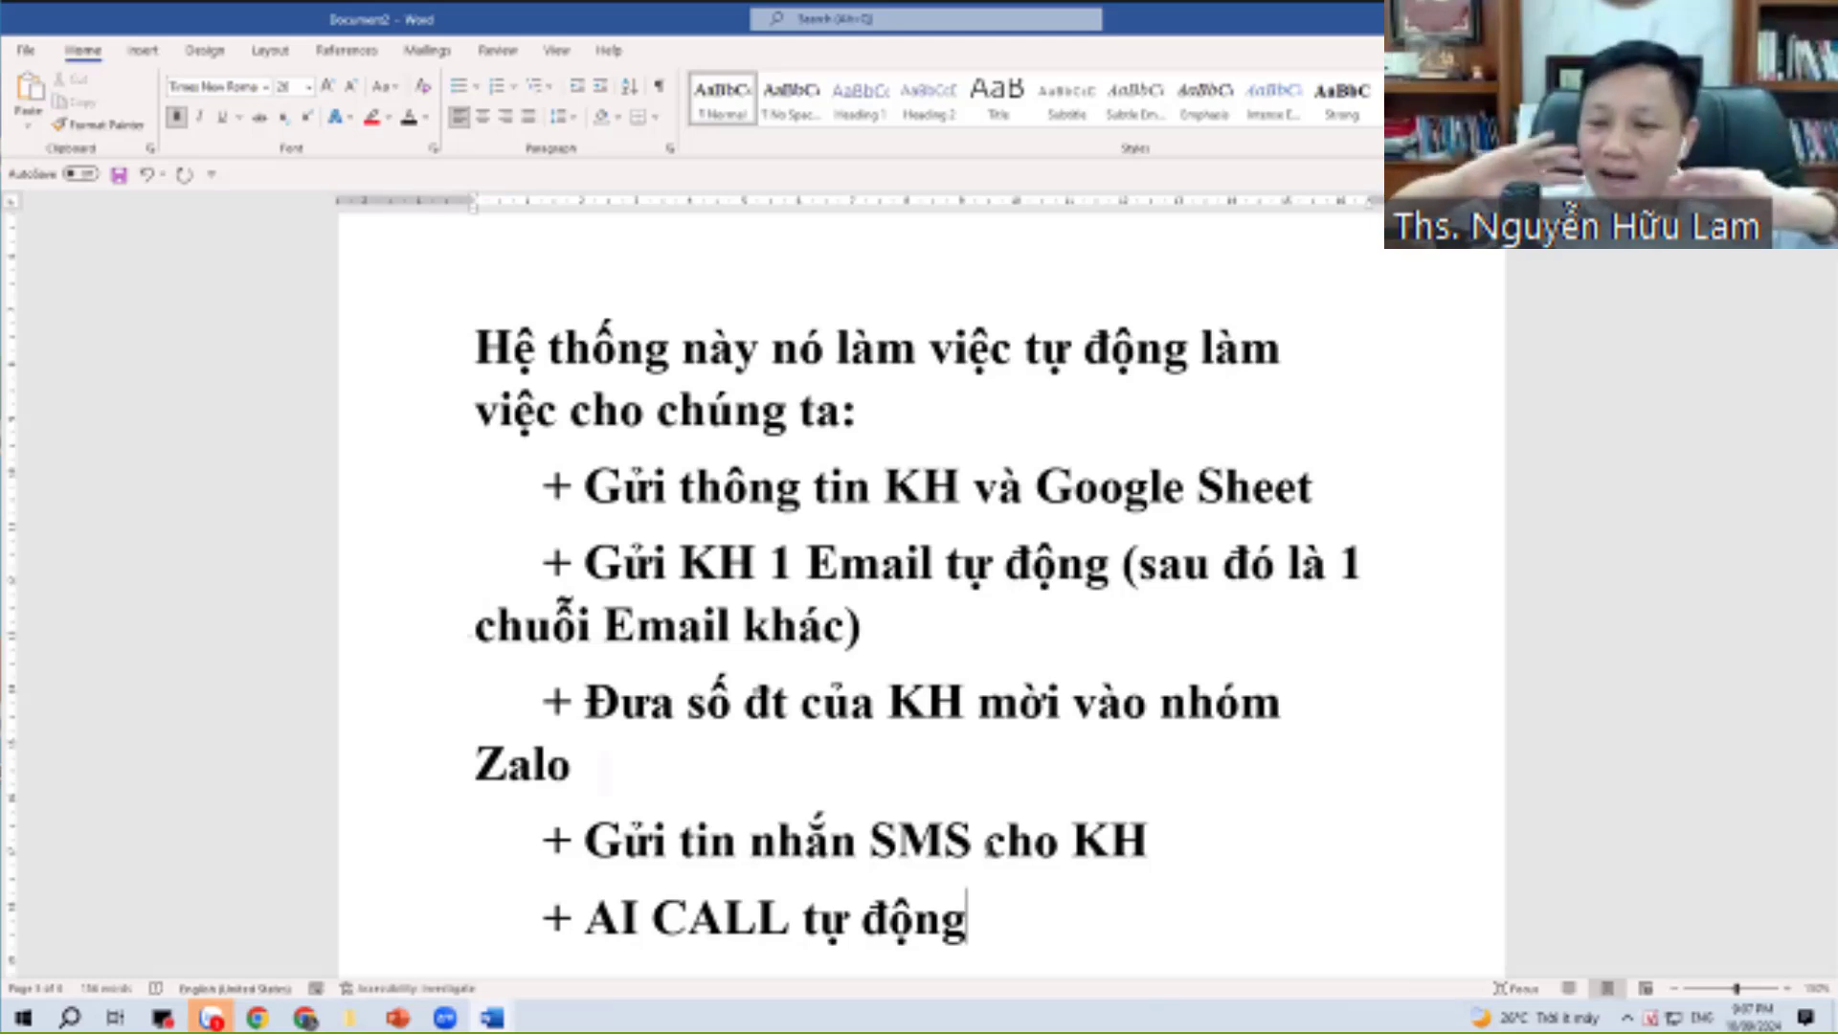
Paste the 'Ví dụ: duan100.vn (hôm qua đã thử chưa)' example line below the automation task list.
{"action": "type", "text": "Ví dụ: duan100.vn (hôm qua đã thử chưa)"}
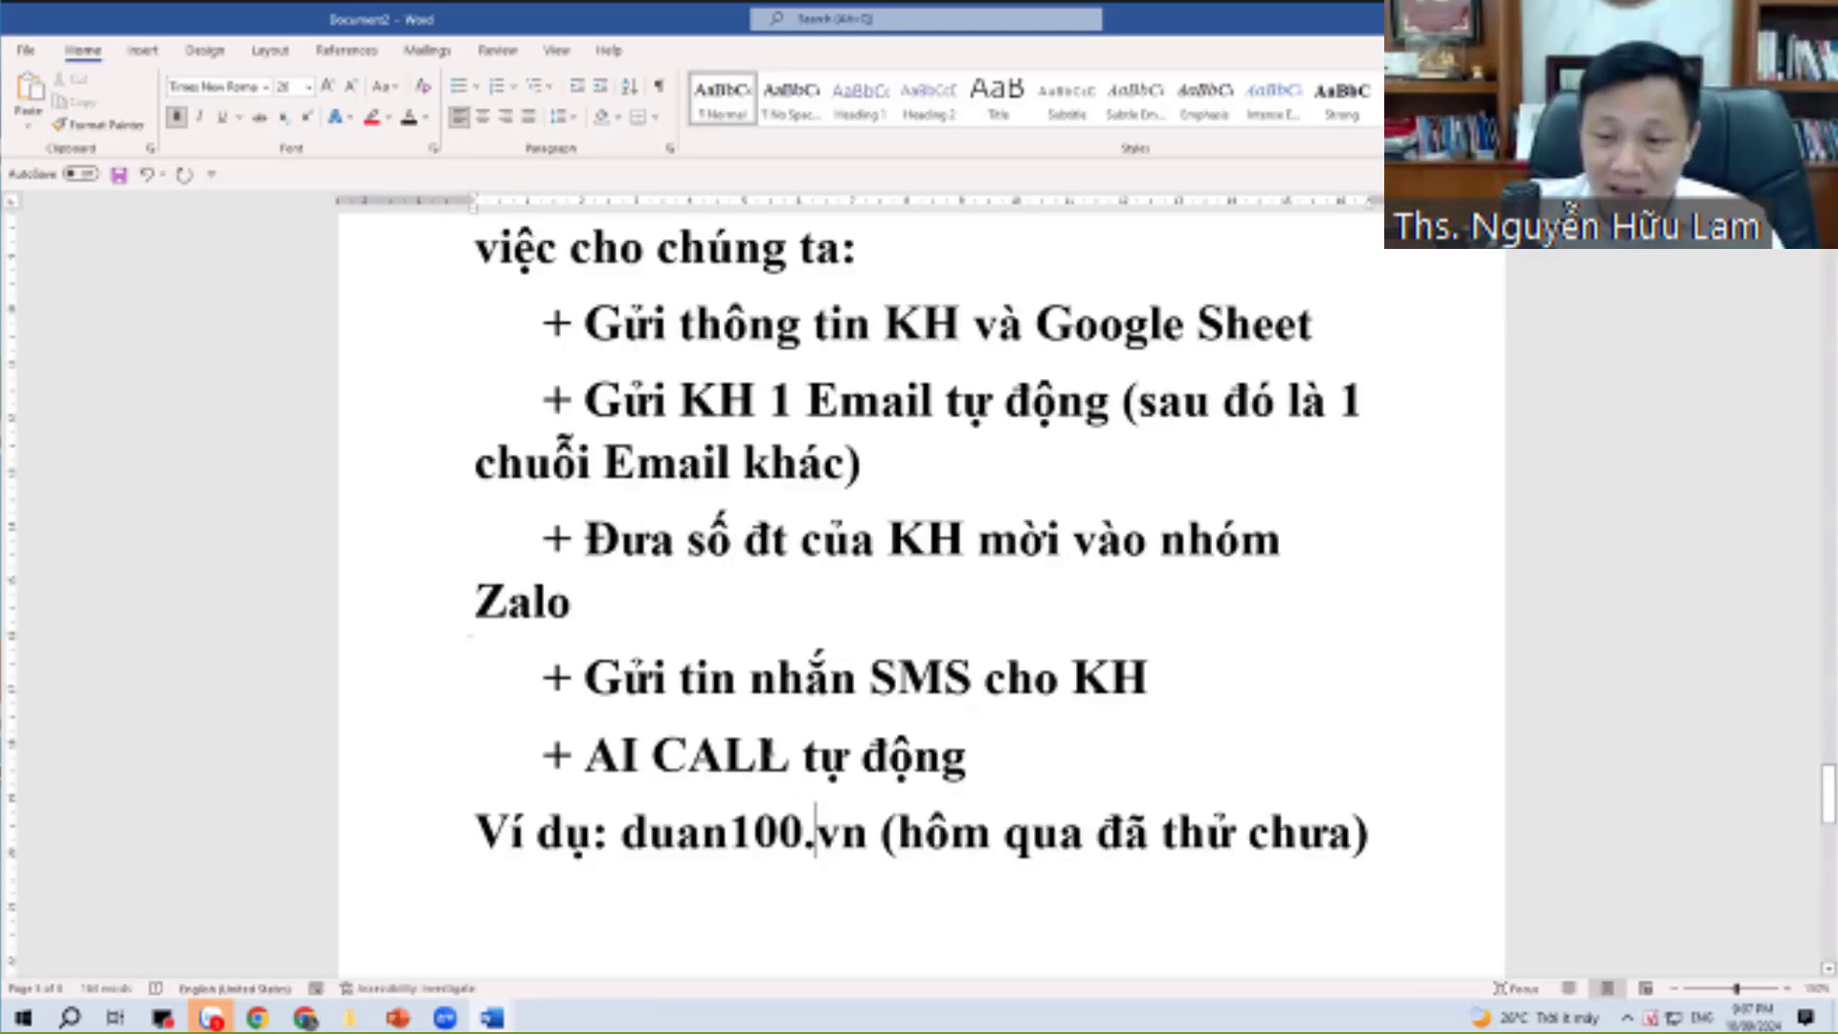
{"action": "scroll", "coordinate": [845, 754], "scroll_direction": "down", "scroll_amount": 1}
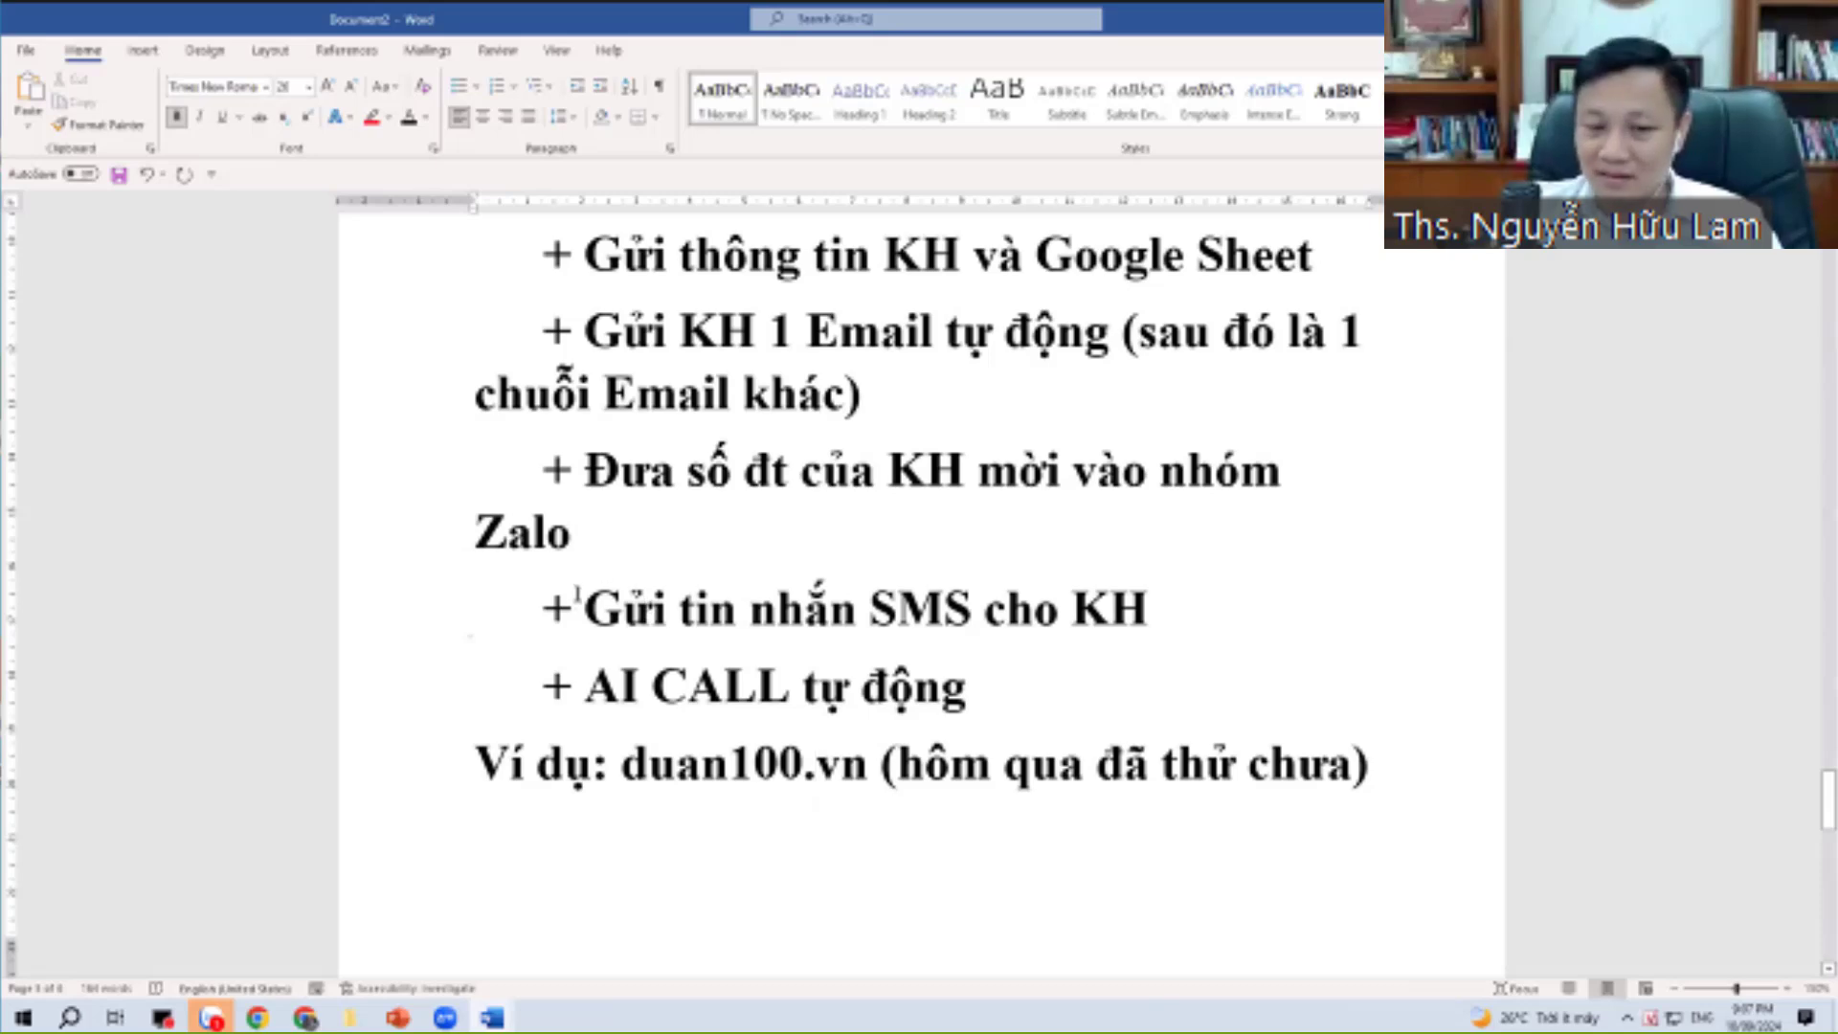
{"action": "scroll", "coordinate": [621, 497], "scroll_direction": "up", "scroll_amount": 2}
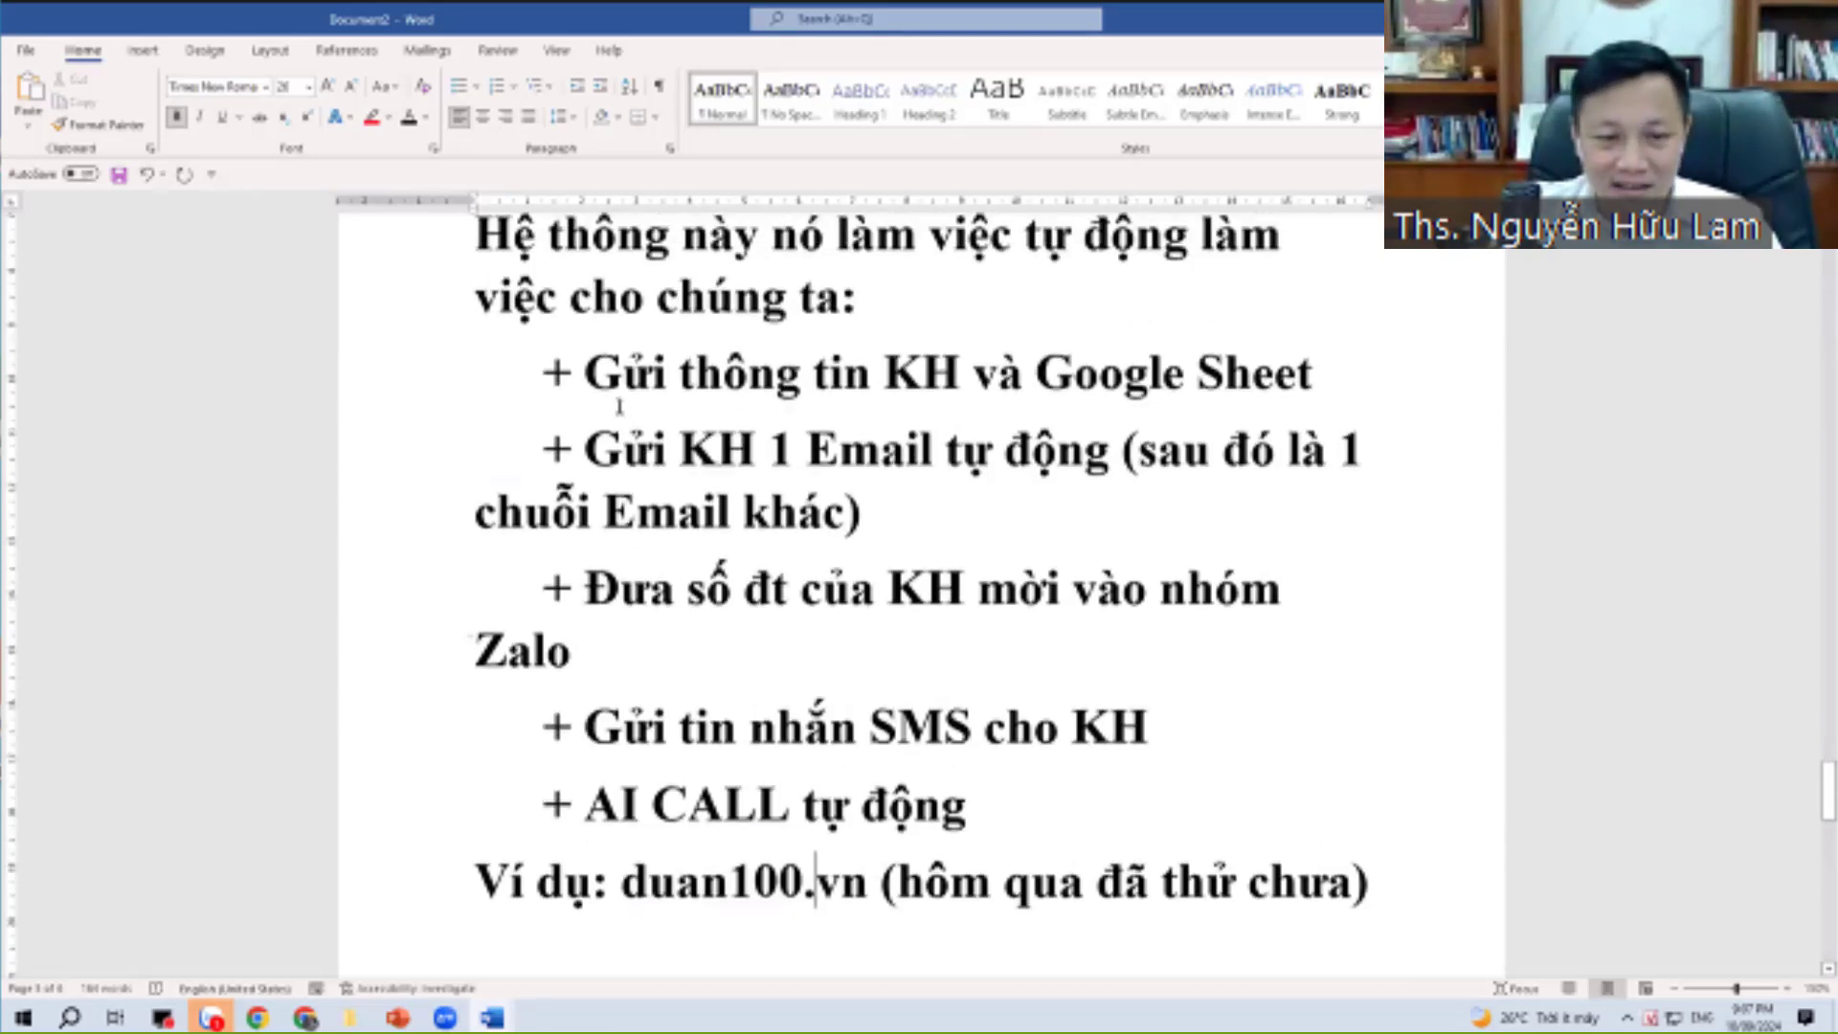
{"action": "scroll", "coordinate": [609, 422], "scroll_direction": "down", "scroll_amount": 2}
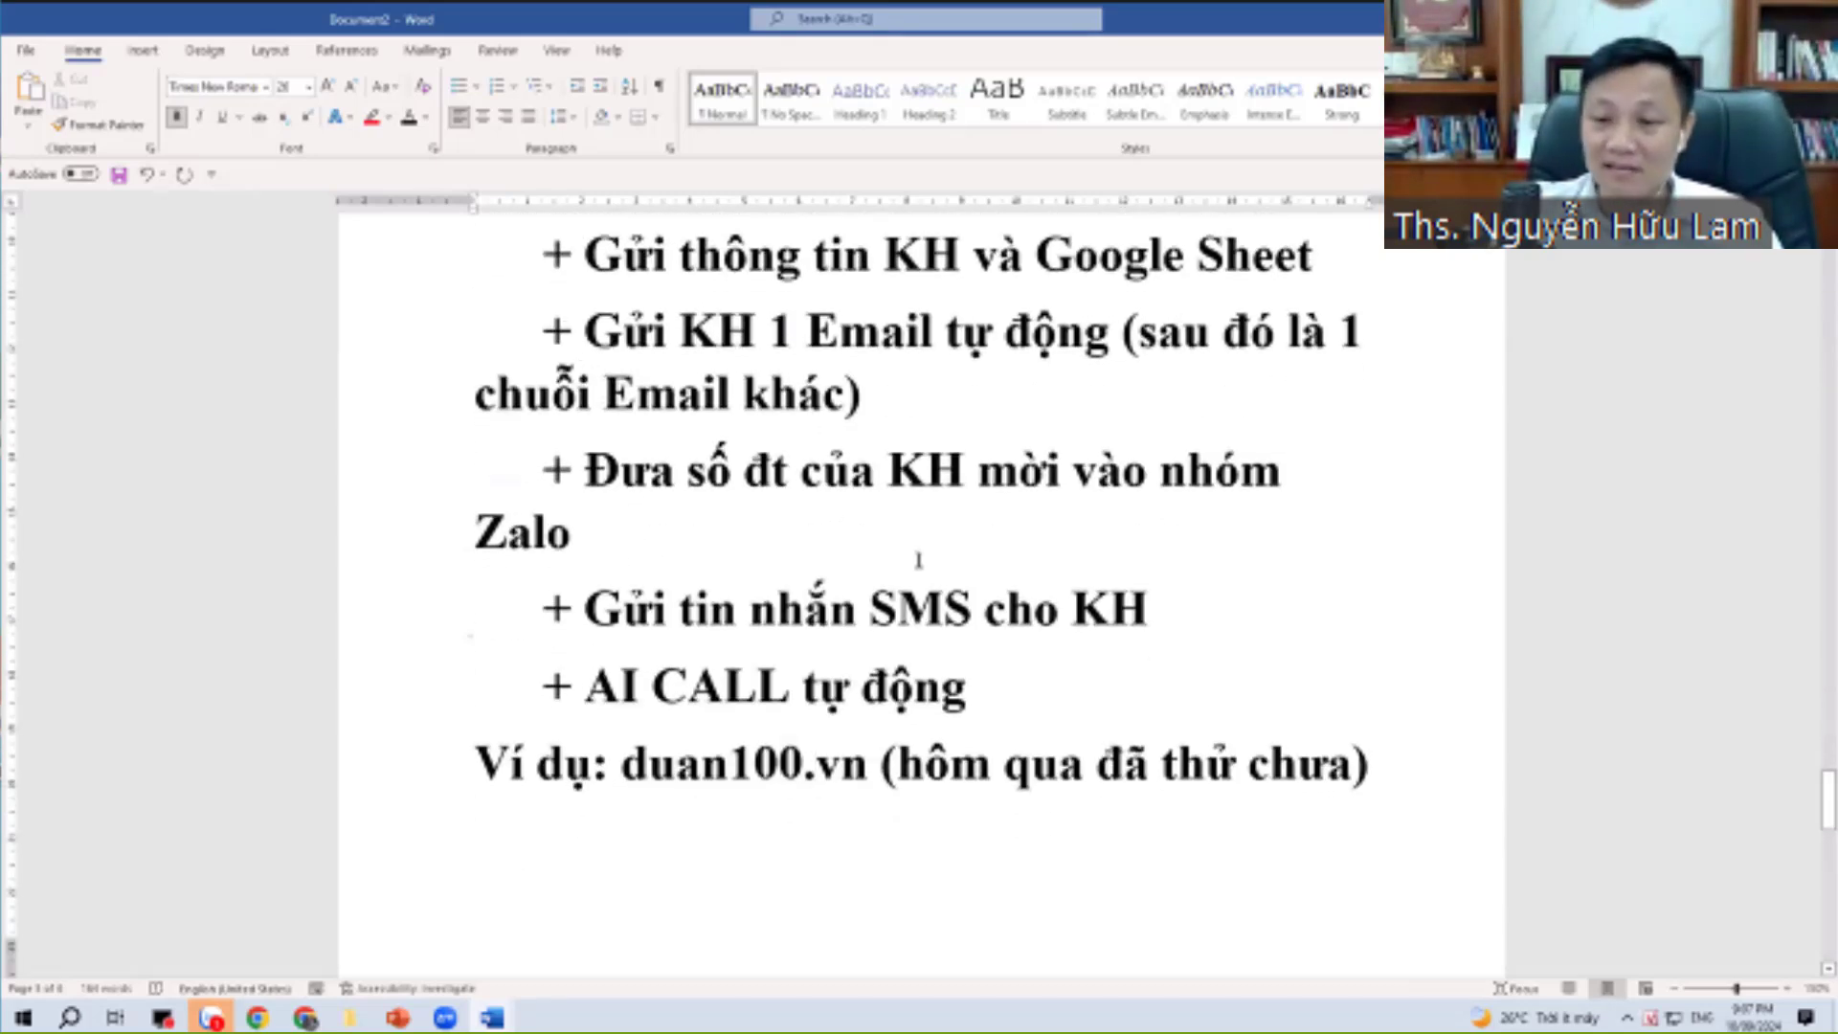
{"action": "left_click_drag", "start_coordinate": [543, 330], "coordinate": [923, 565]}
{"action": "left_click", "coordinate": [789, 637]}
Review the list by selecting the Google Sheet line and the Zalo group paragraph.
{"action": "scroll", "coordinate": [790, 636], "scroll_direction": "down", "scroll_amount": 2}
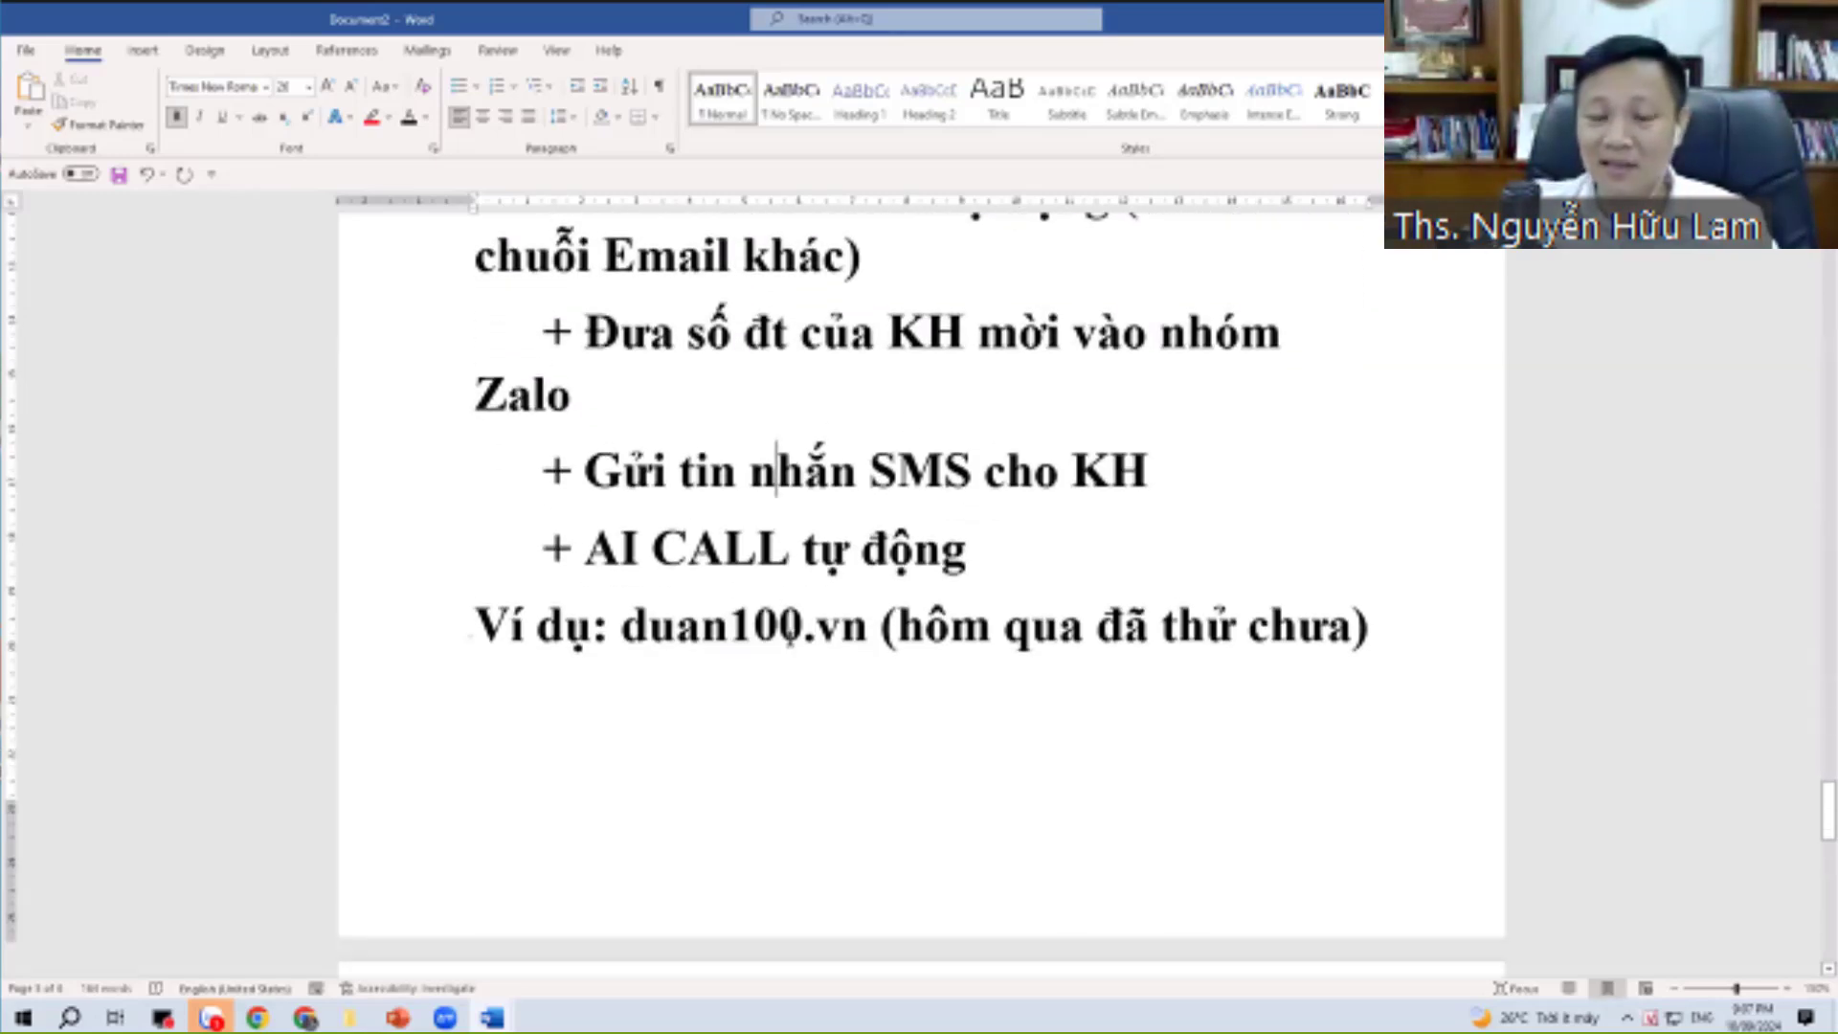
{"action": "scroll", "coordinate": [836, 557], "scroll_direction": "up", "scroll_amount": 2}
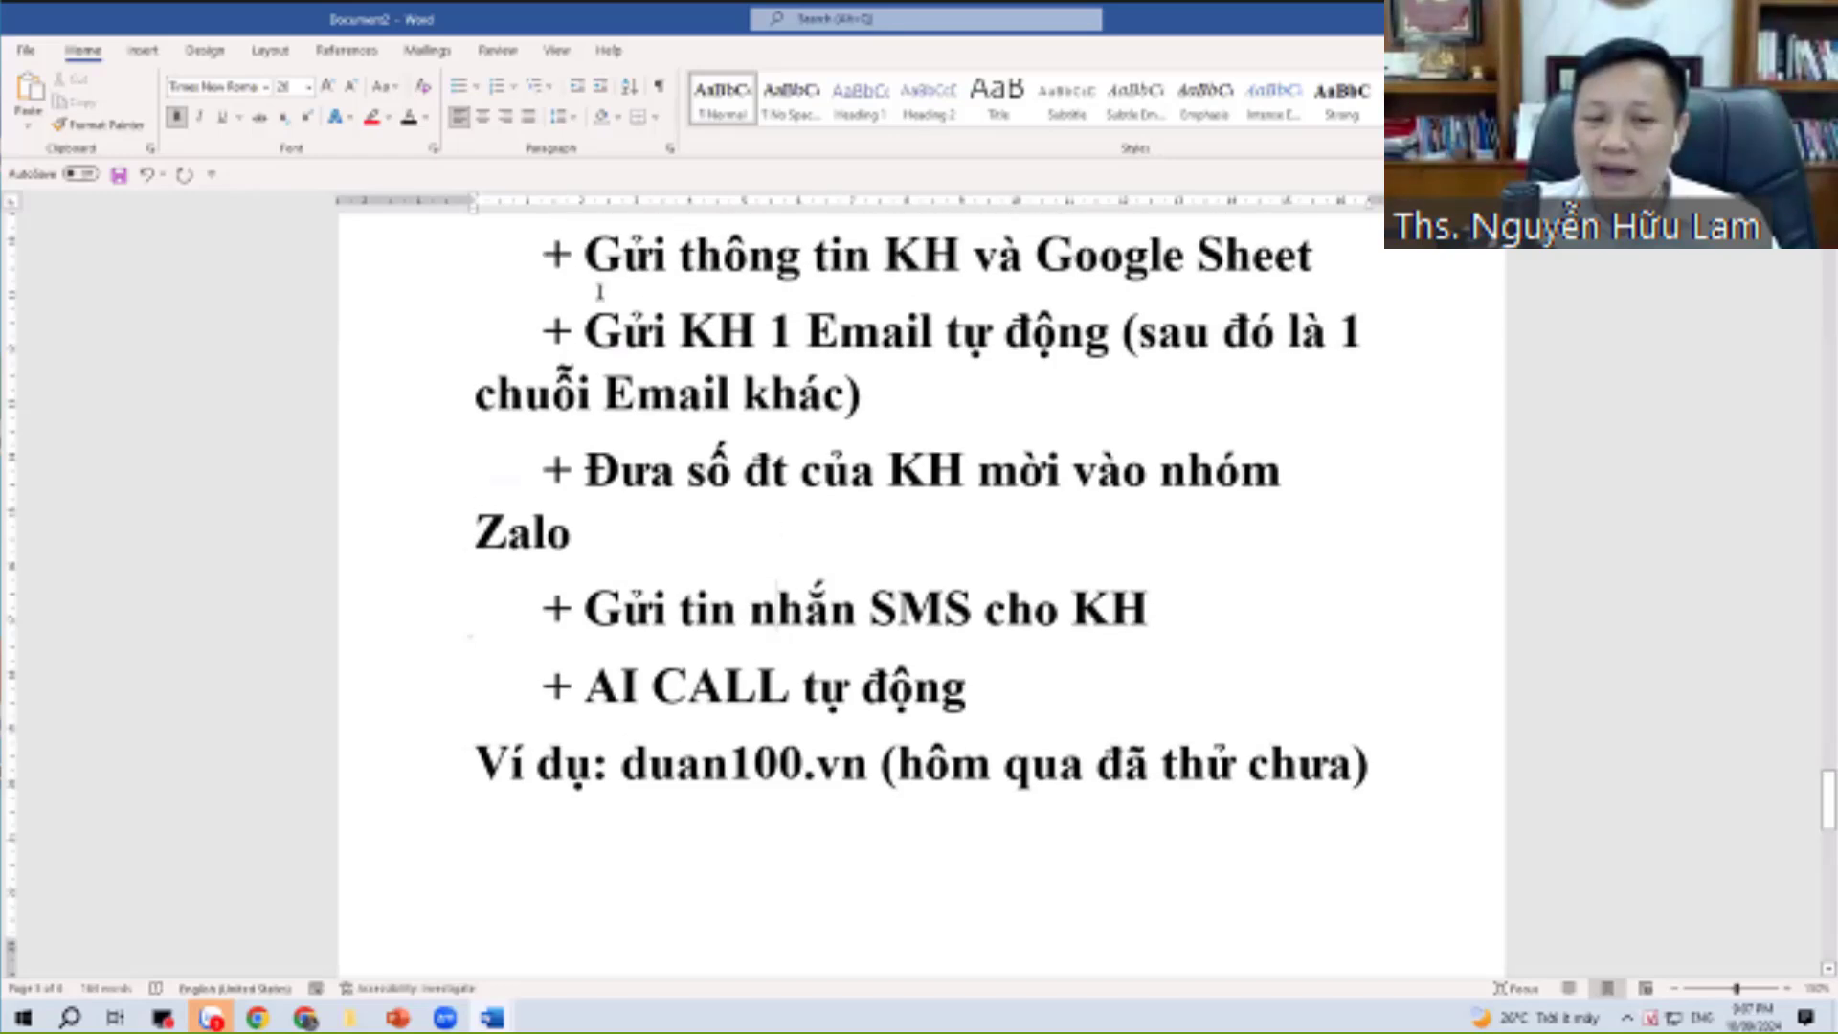
{"action": "left_click_drag", "start_coordinate": [924, 661], "coordinate": [542, 254]}
{"action": "left_click", "coordinate": [869, 609]}
{"action": "scroll", "coordinate": [869, 608], "scroll_direction": "up", "scroll_amount": 1}
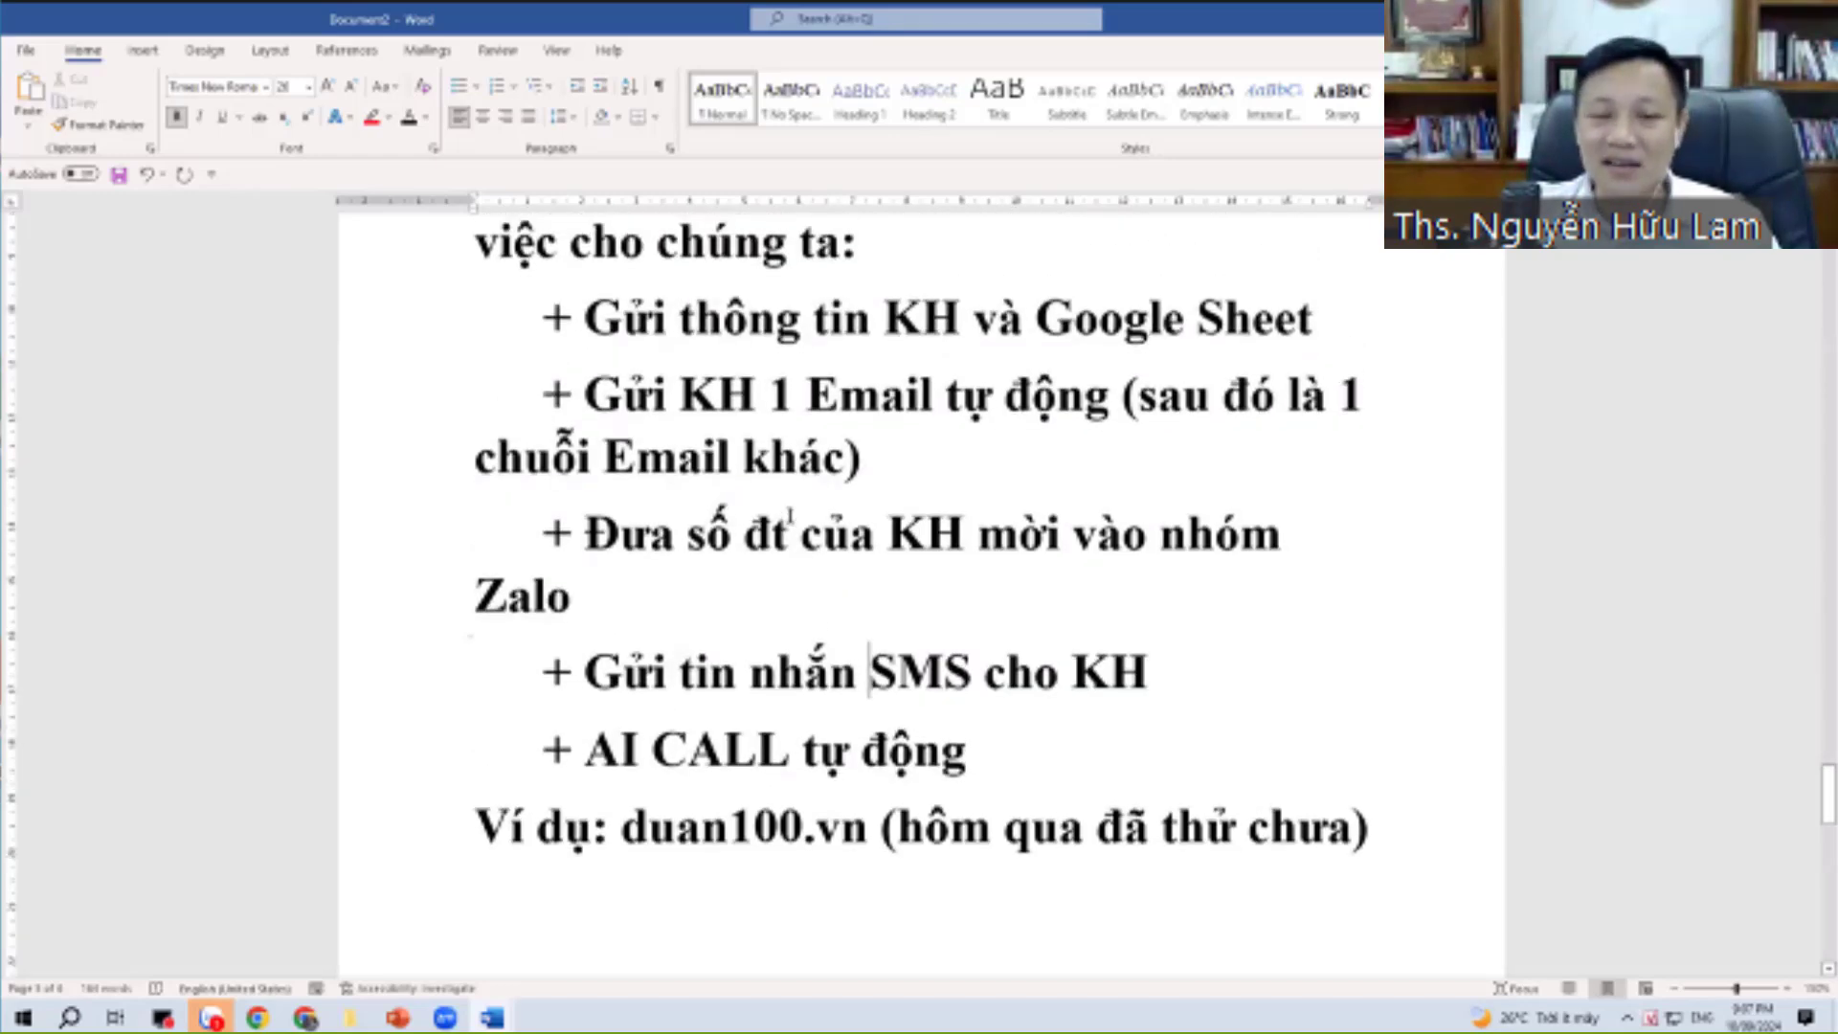
{"action": "left_click_drag", "start_coordinate": [617, 330], "coordinate": [1346, 326]}
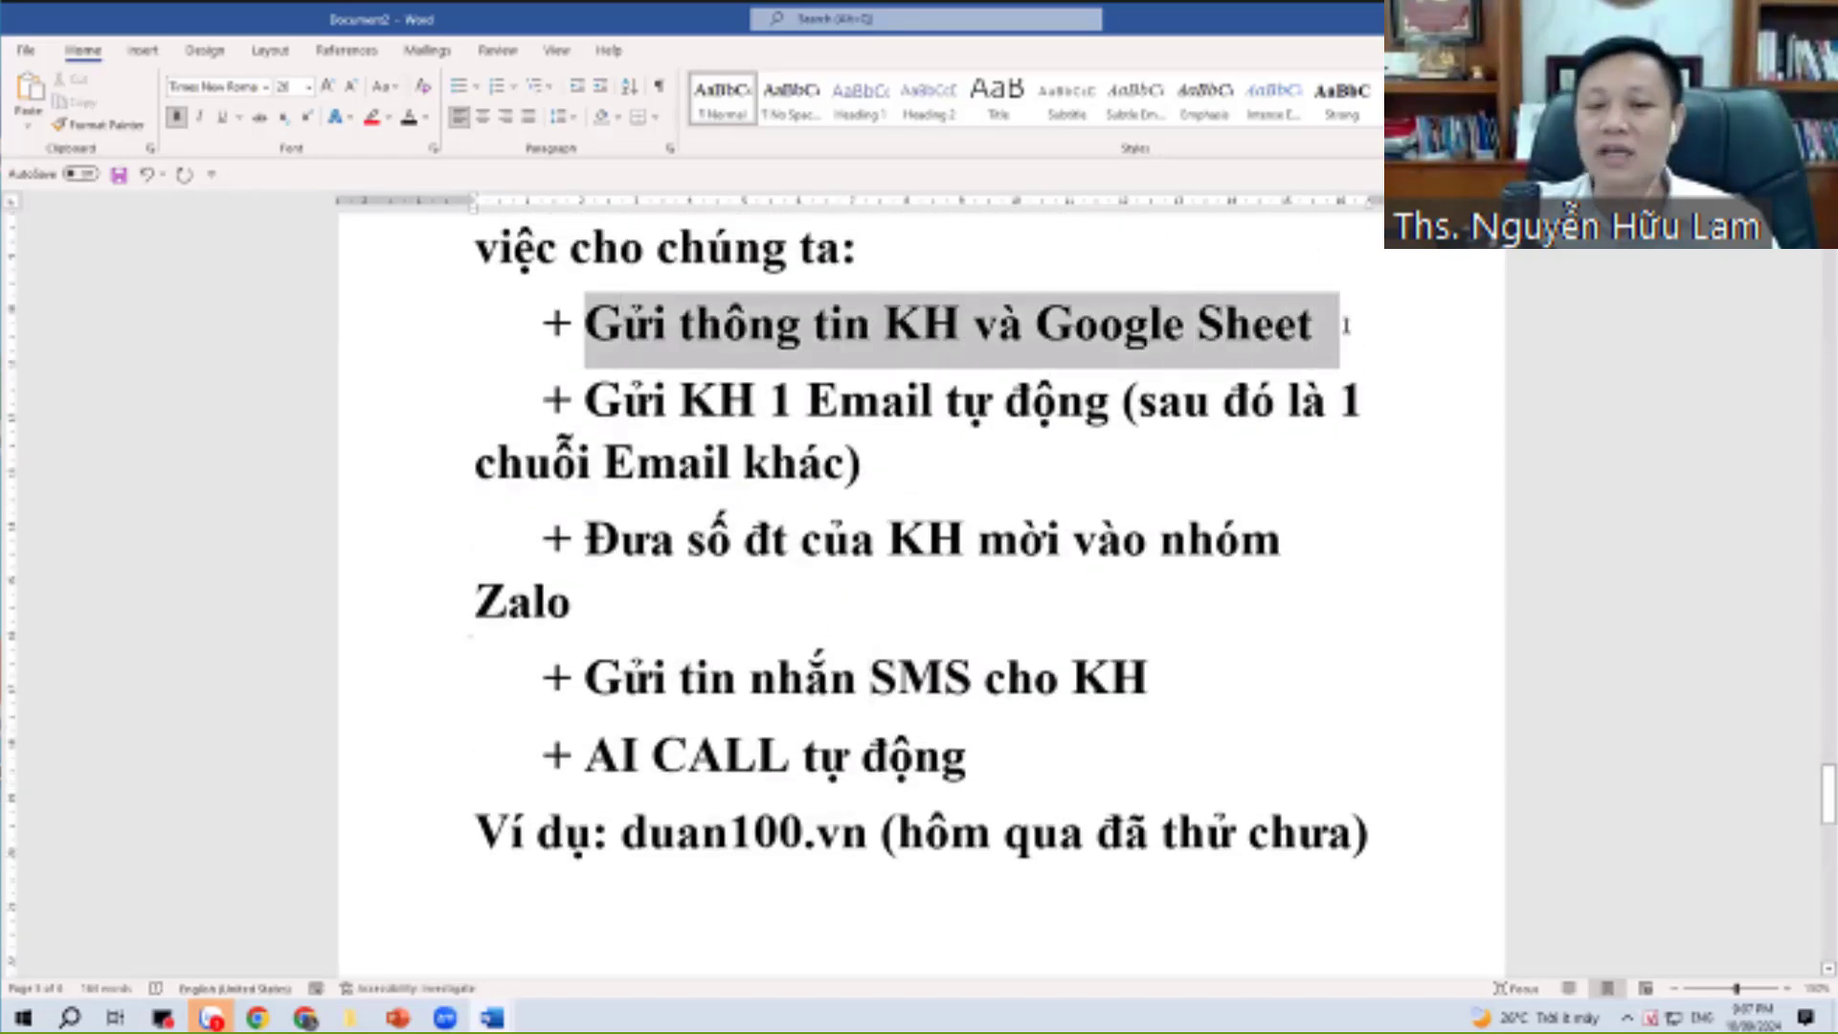
{"action": "triple_click", "coordinate": [751, 596]}
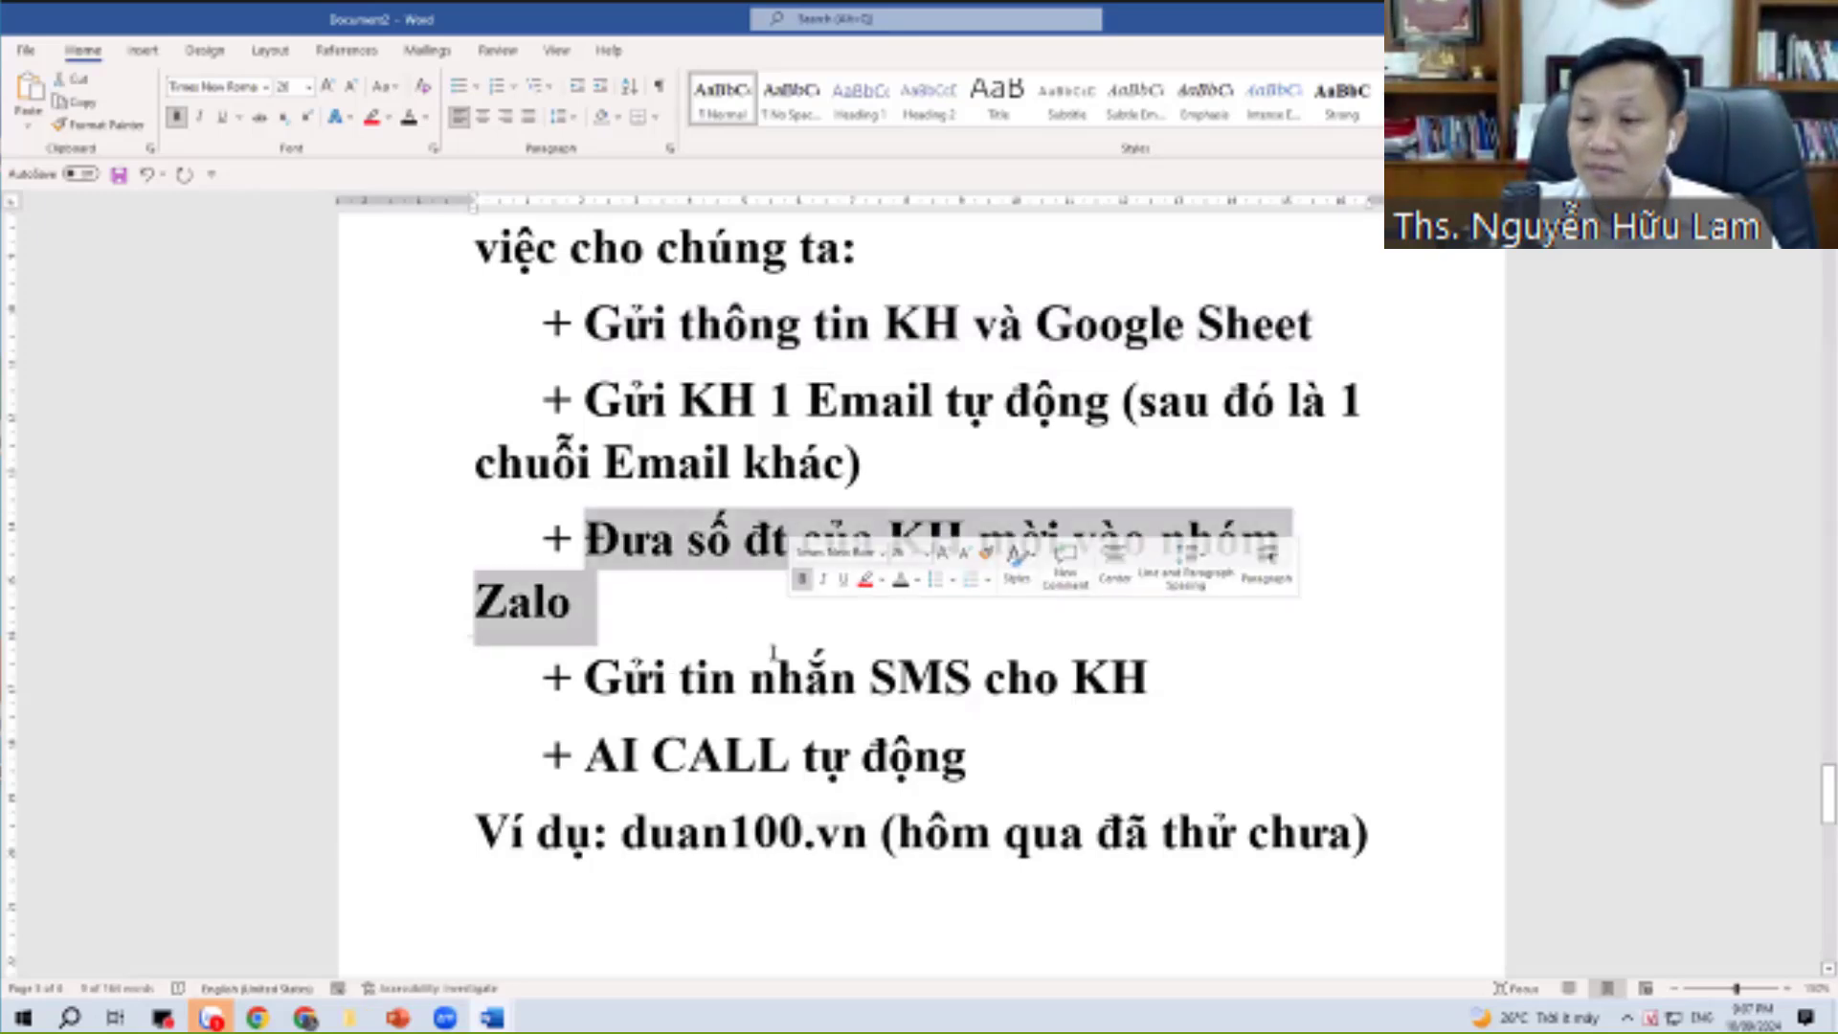
{"action": "left_click", "coordinate": [749, 677]}
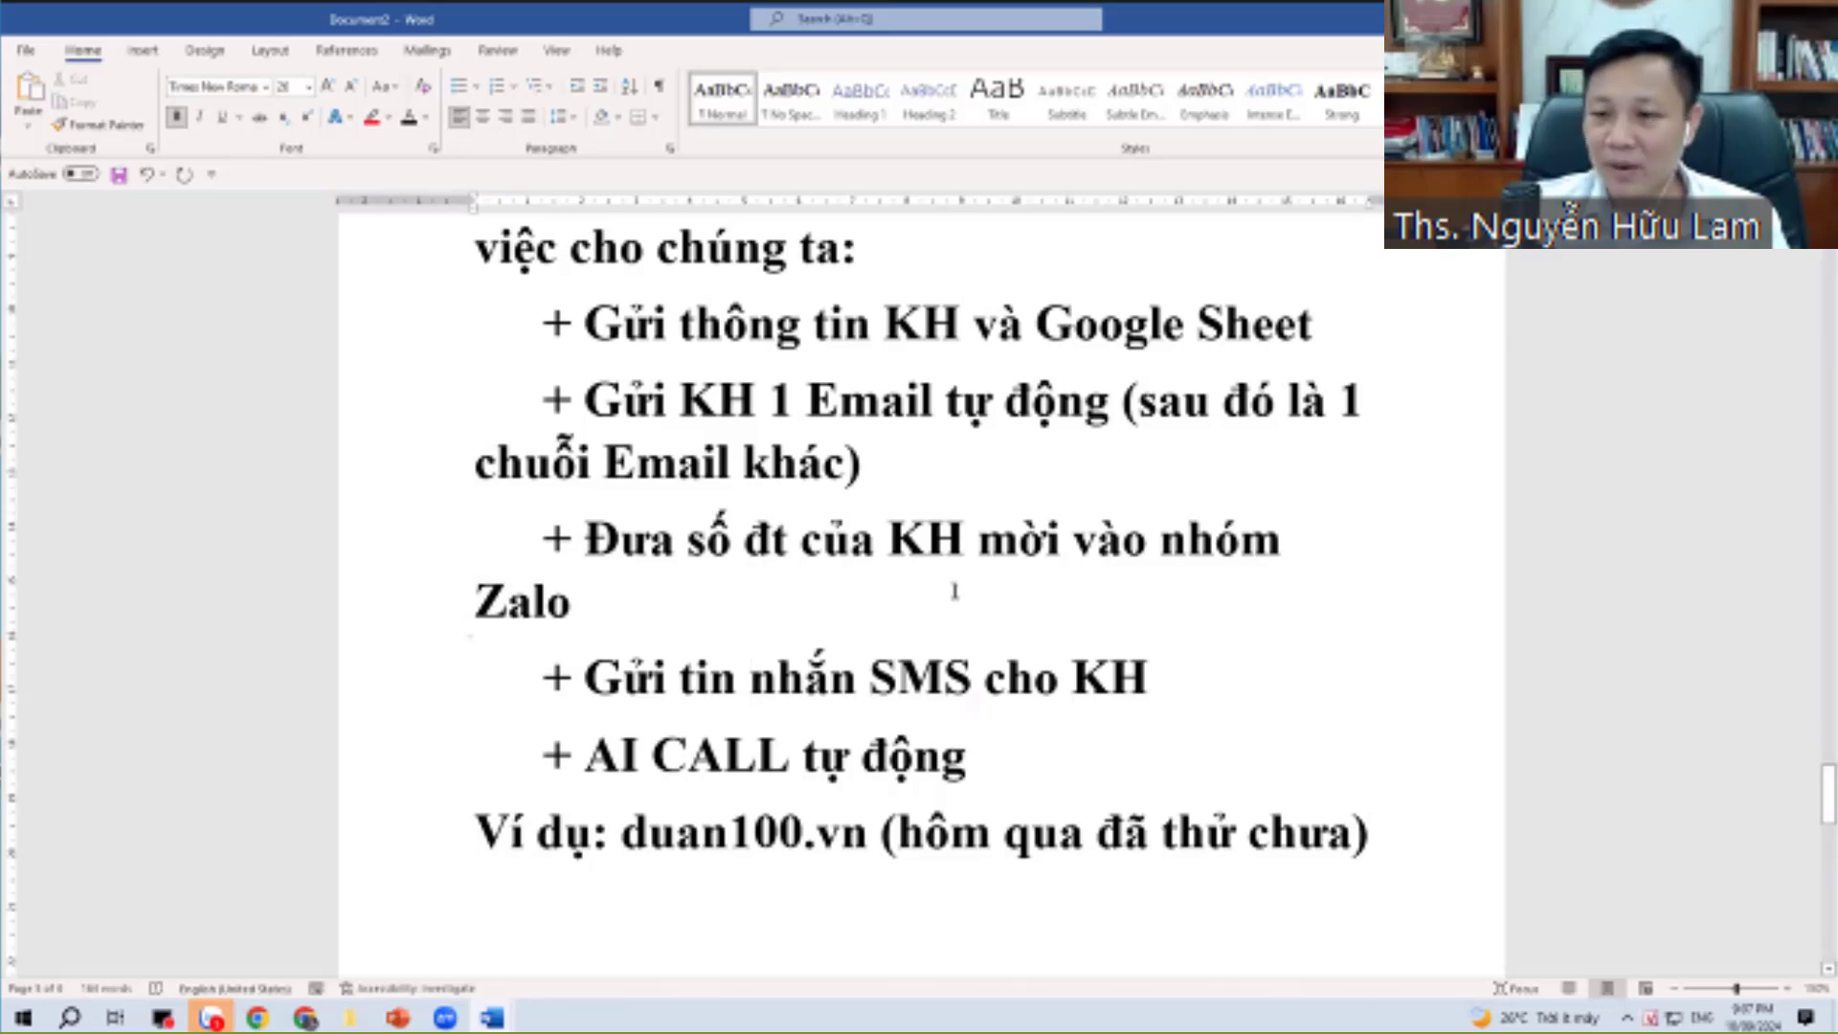
Put the cursor on the empty line below the list and return to the LadiPage browser.
{"action": "left_click", "coordinate": [1316, 650]}
{"action": "scroll", "coordinate": [1315, 650], "scroll_direction": "down", "scroll_amount": 2}
{"action": "left_click", "coordinate": [897, 754]}
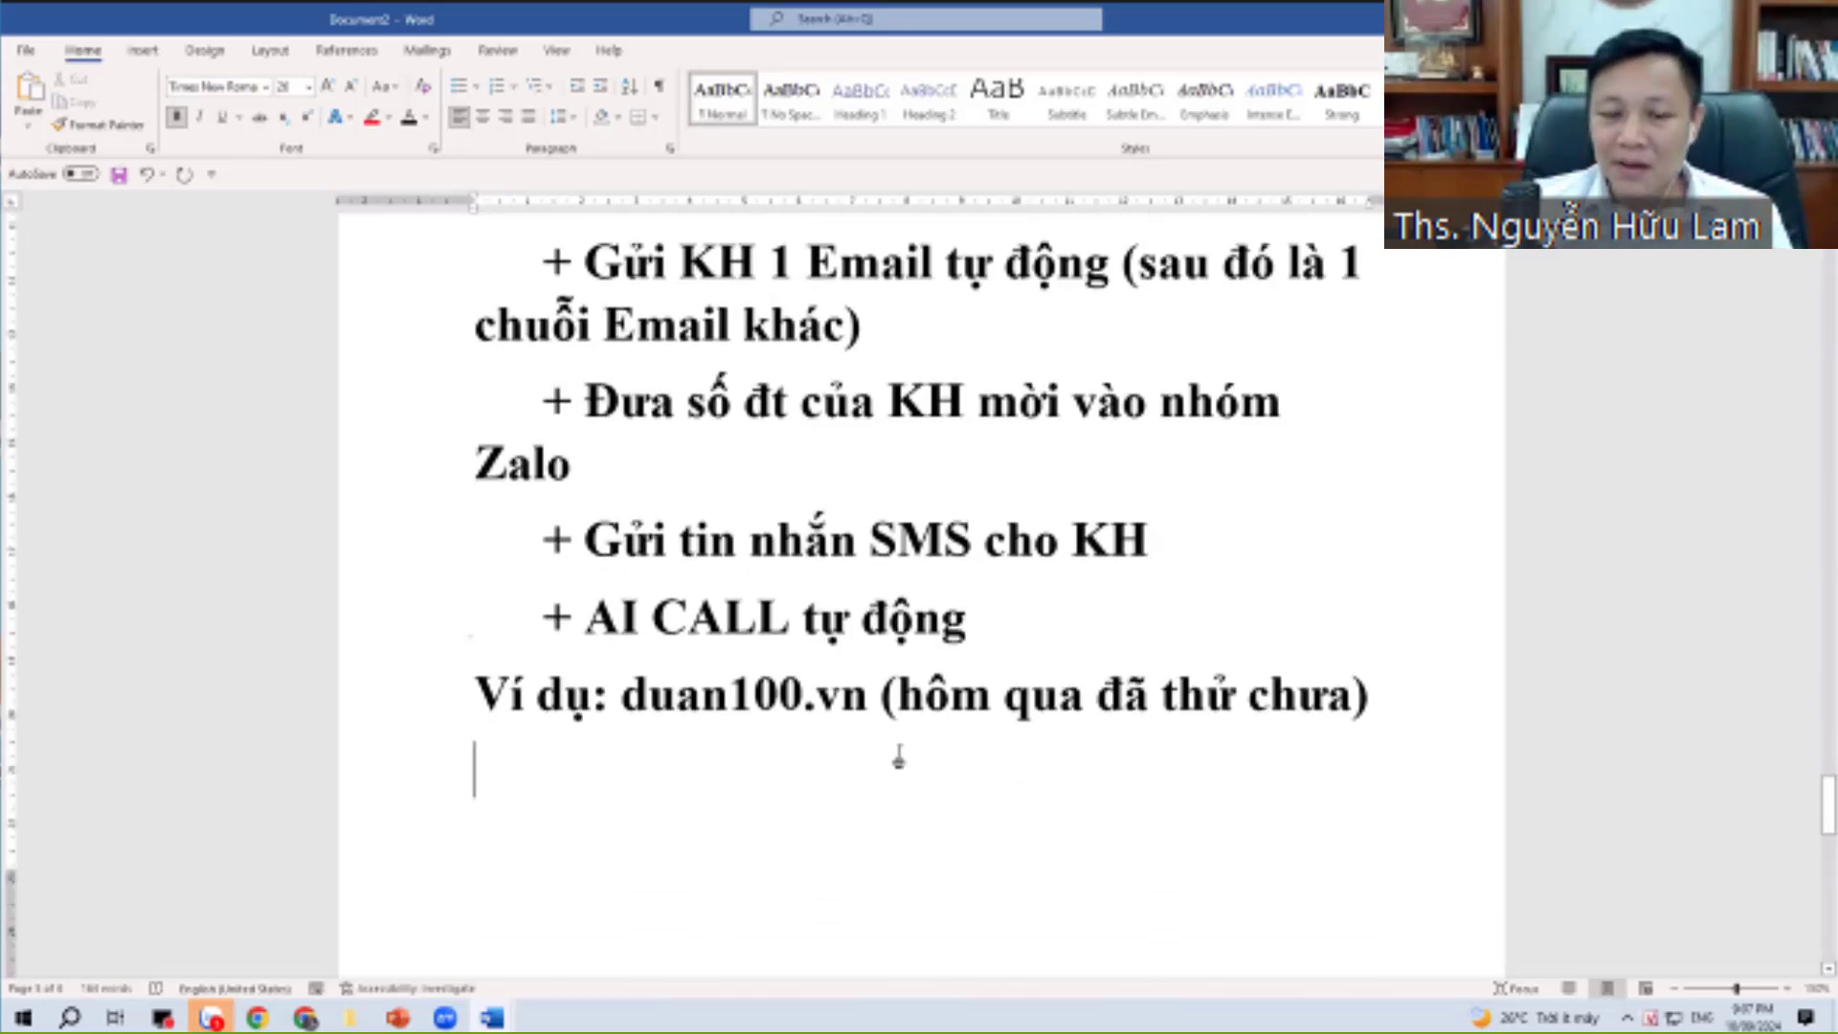
{"action": "scroll", "coordinate": [896, 754], "scroll_direction": "down", "scroll_amount": 1}
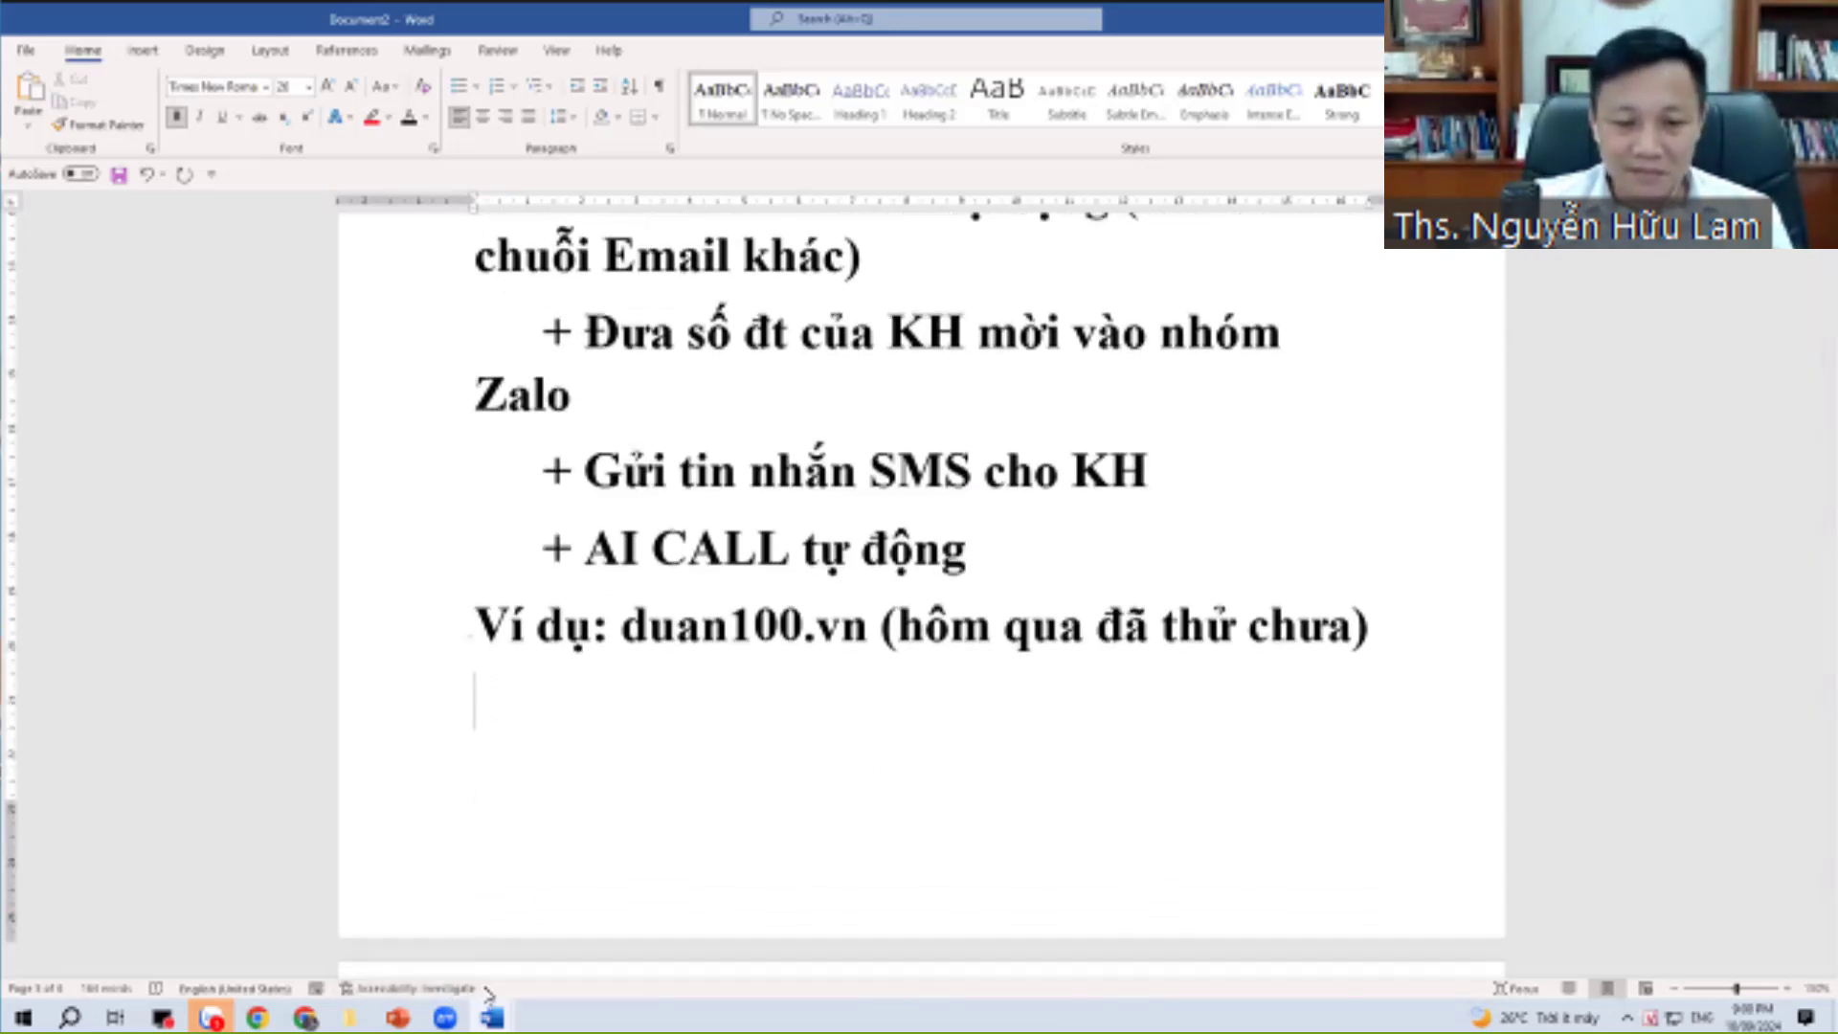
{"action": "left_click", "coordinate": [304, 1018]}
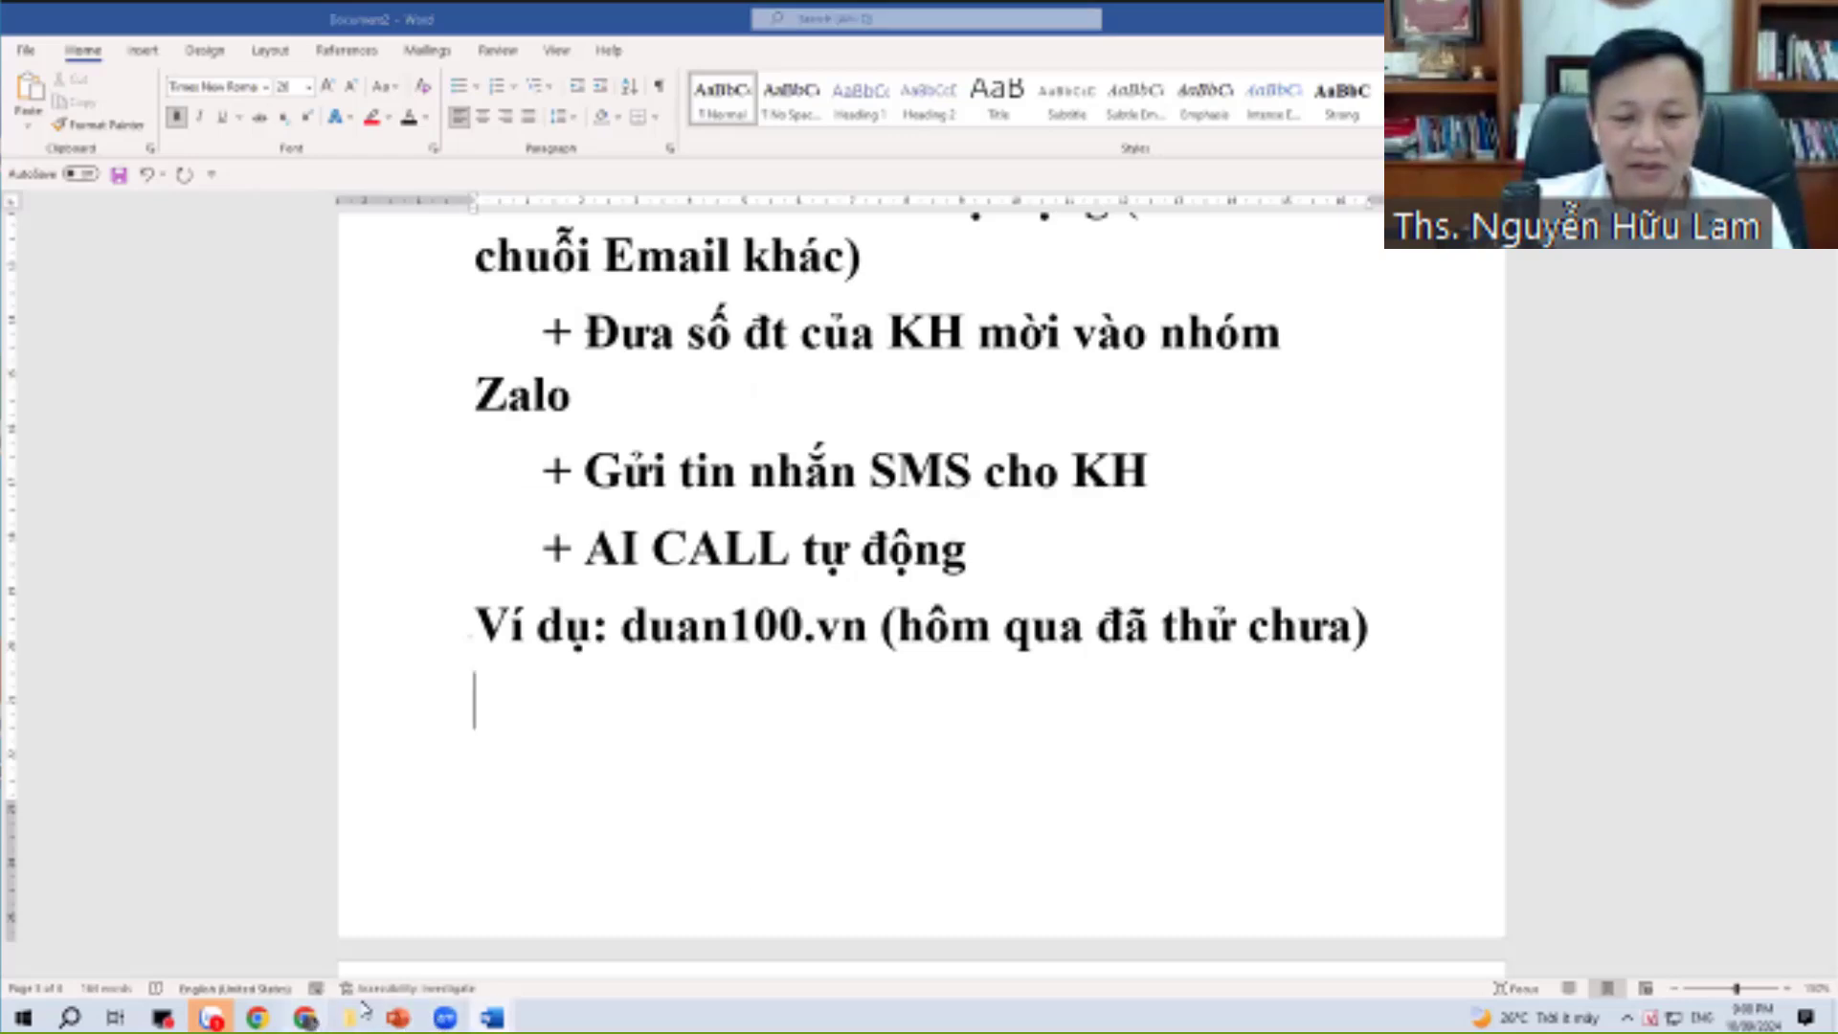
Select the FORM258 contact form and open its Lưu Data configuration dialog.
{"action": "left_click", "coordinate": [1148, 474]}
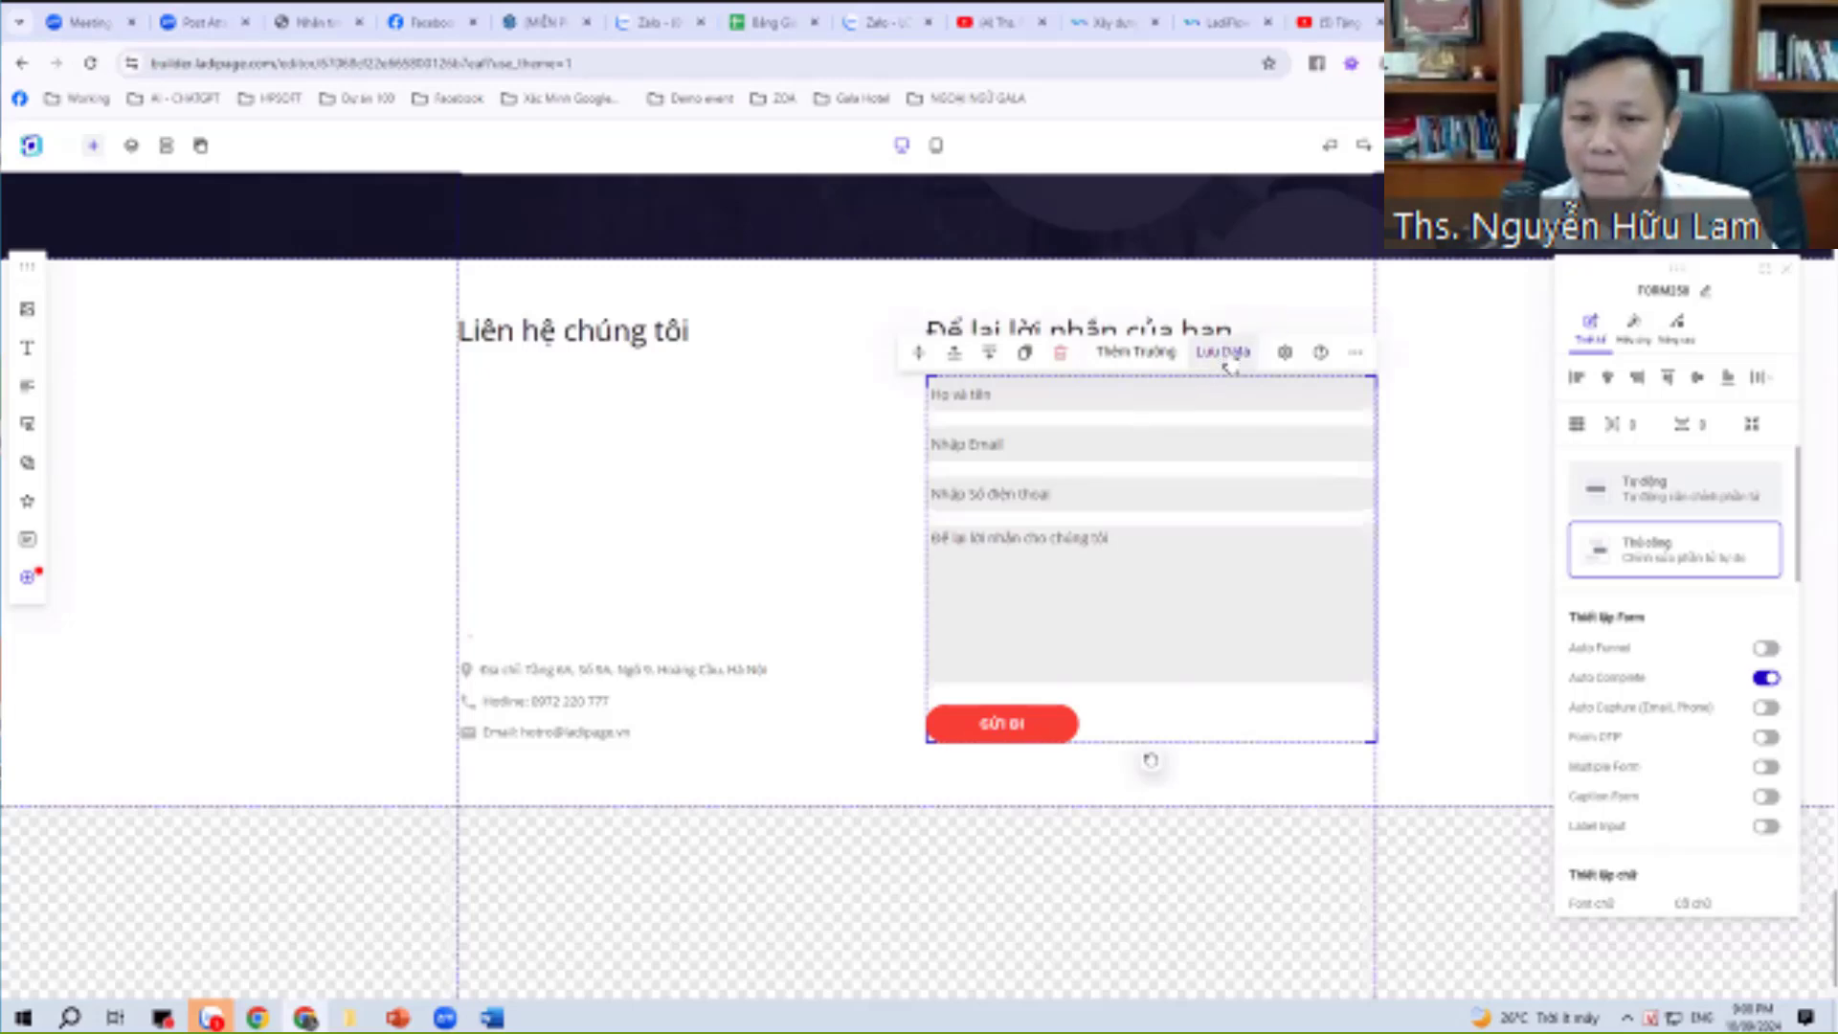
{"action": "left_click", "coordinate": [1226, 361]}
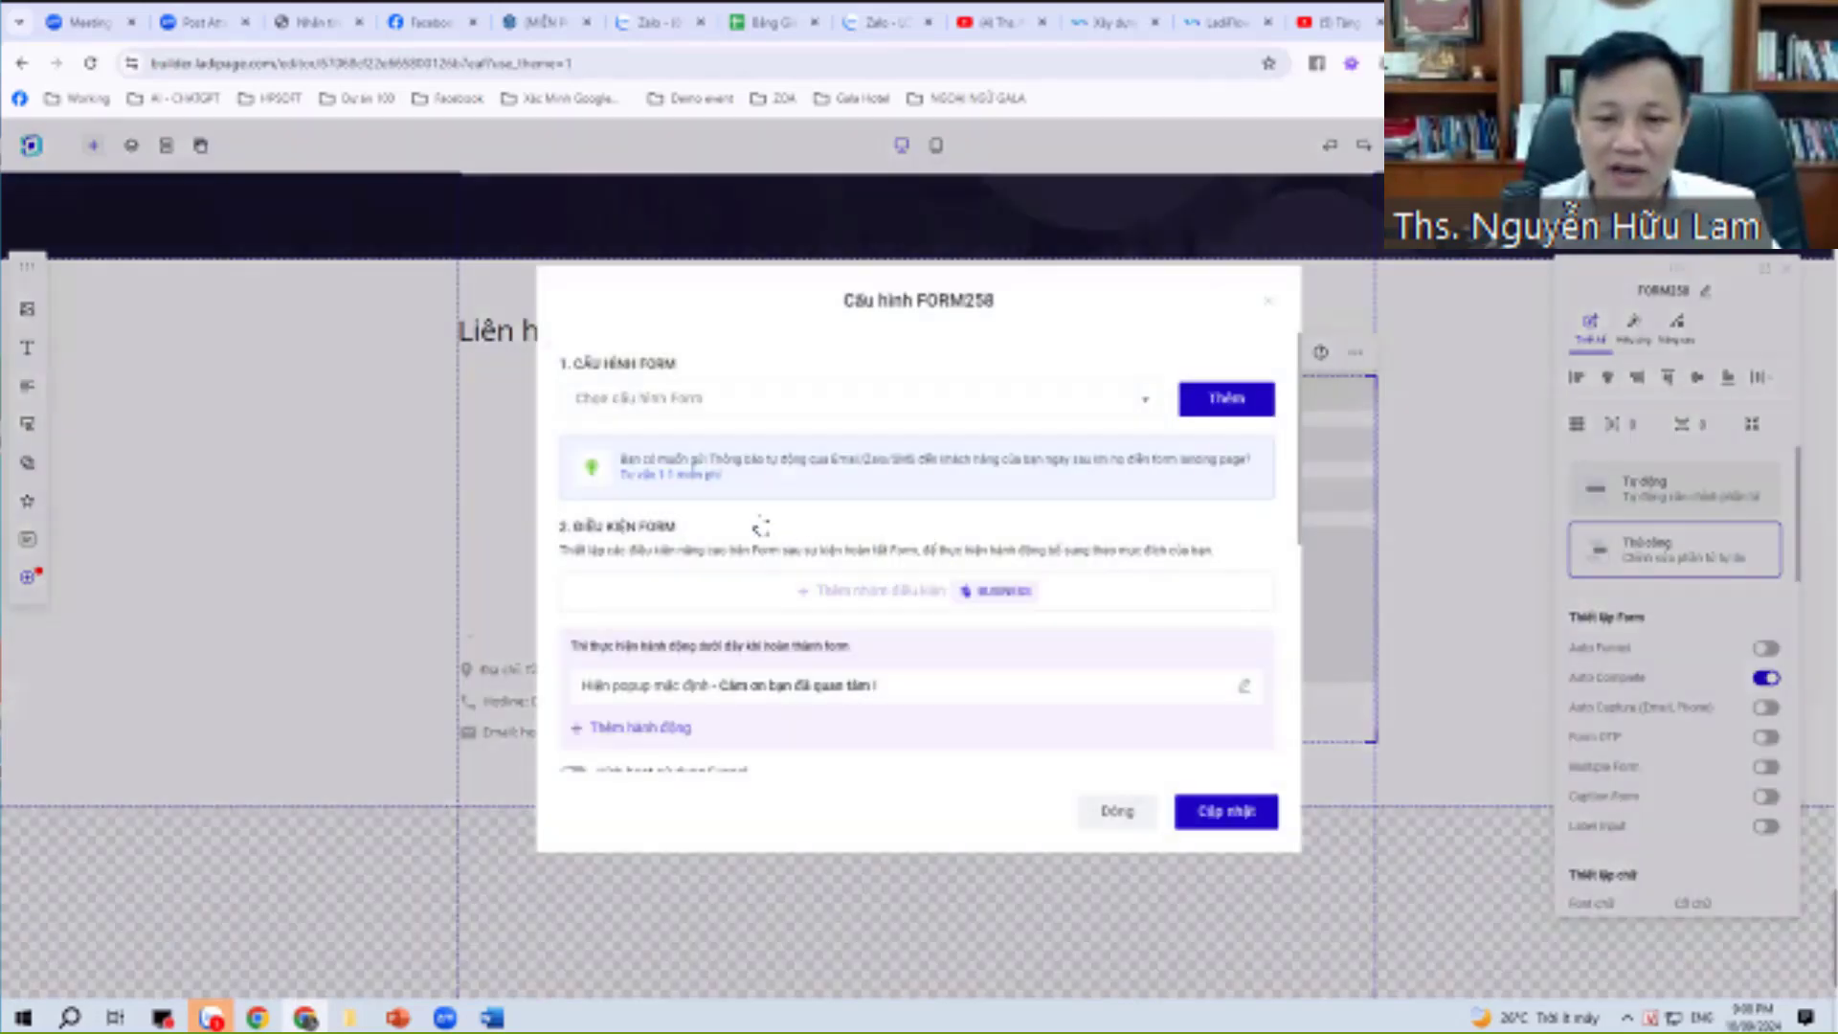
Check the Chọn cấu hình Form list, then use Thêm to reach the Tạo cấu hình Form account list.
{"action": "scroll", "coordinate": [857, 574], "scroll_direction": "down", "scroll_amount": 2}
{"action": "scroll", "coordinate": [859, 580], "scroll_direction": "up", "scroll_amount": 2}
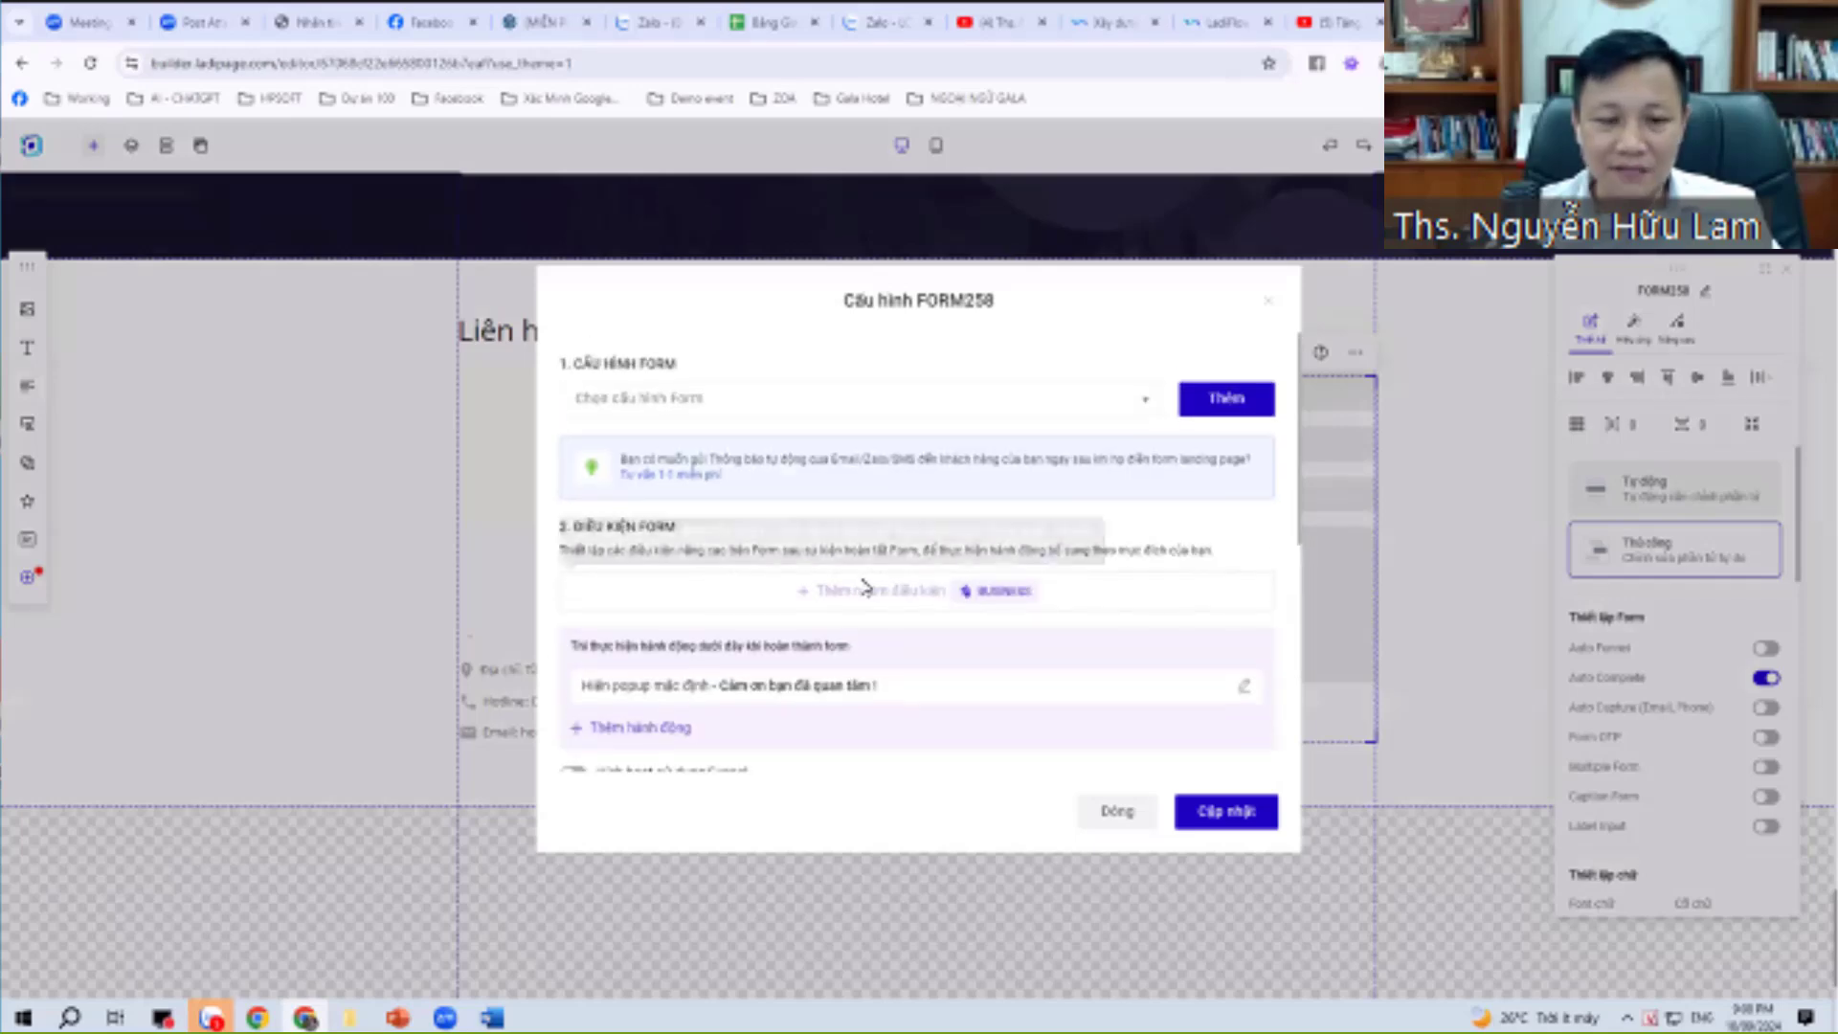
{"action": "scroll", "coordinate": [861, 584], "scroll_direction": "down", "scroll_amount": 2}
{"action": "scroll", "coordinate": [866, 593], "scroll_direction": "up", "scroll_amount": 2}
{"action": "scroll", "coordinate": [866, 594], "scroll_direction": "up", "scroll_amount": 1}
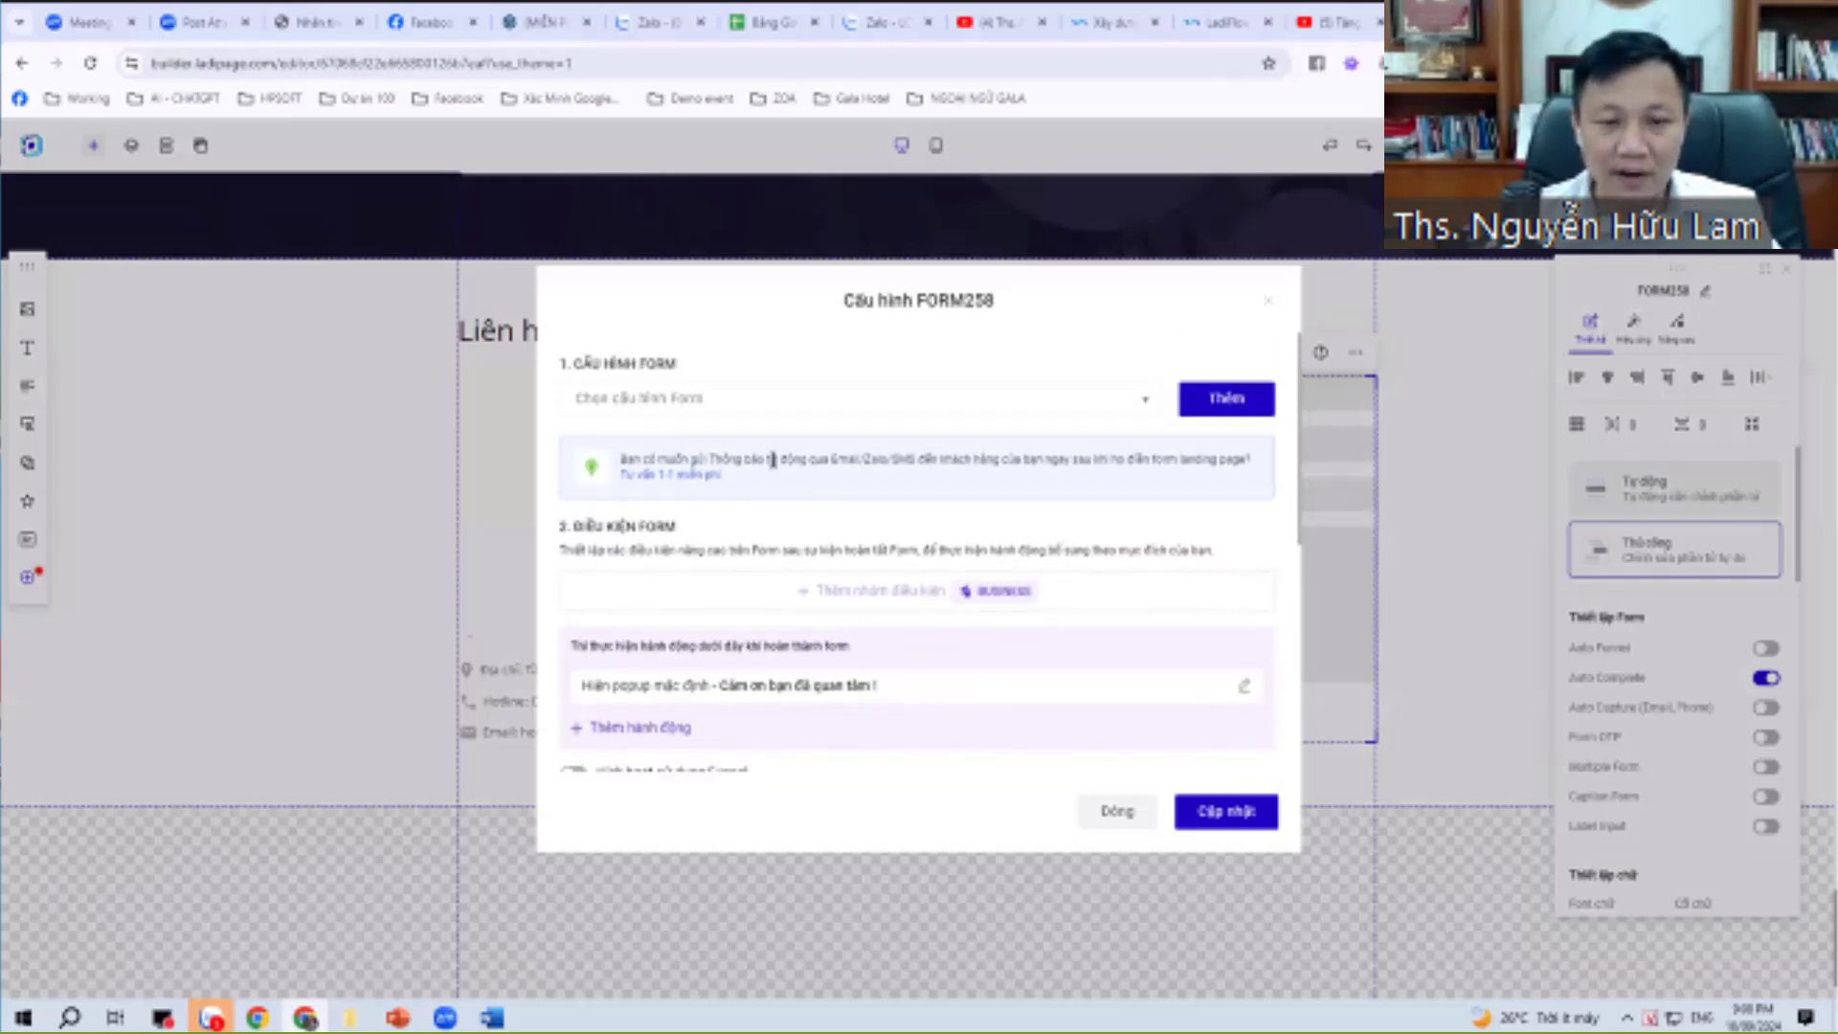
{"action": "left_click", "coordinate": [816, 415]}
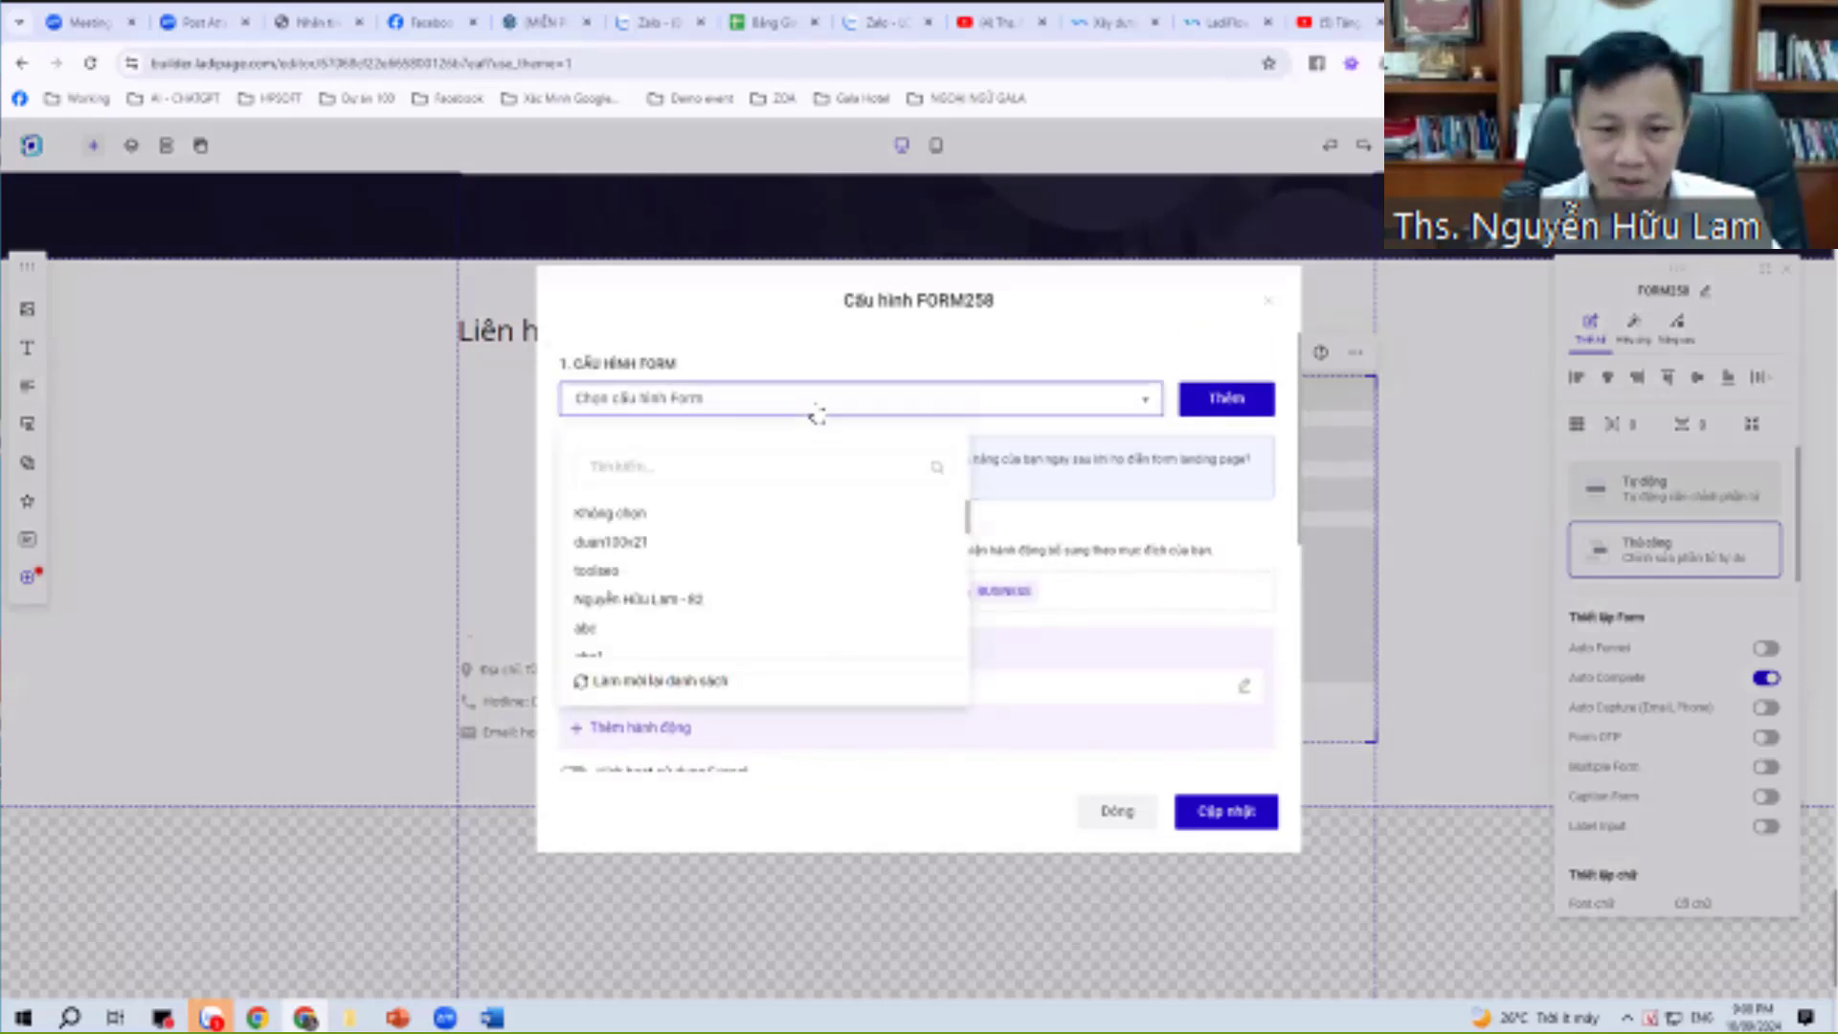
{"action": "left_click", "coordinate": [900, 411]}
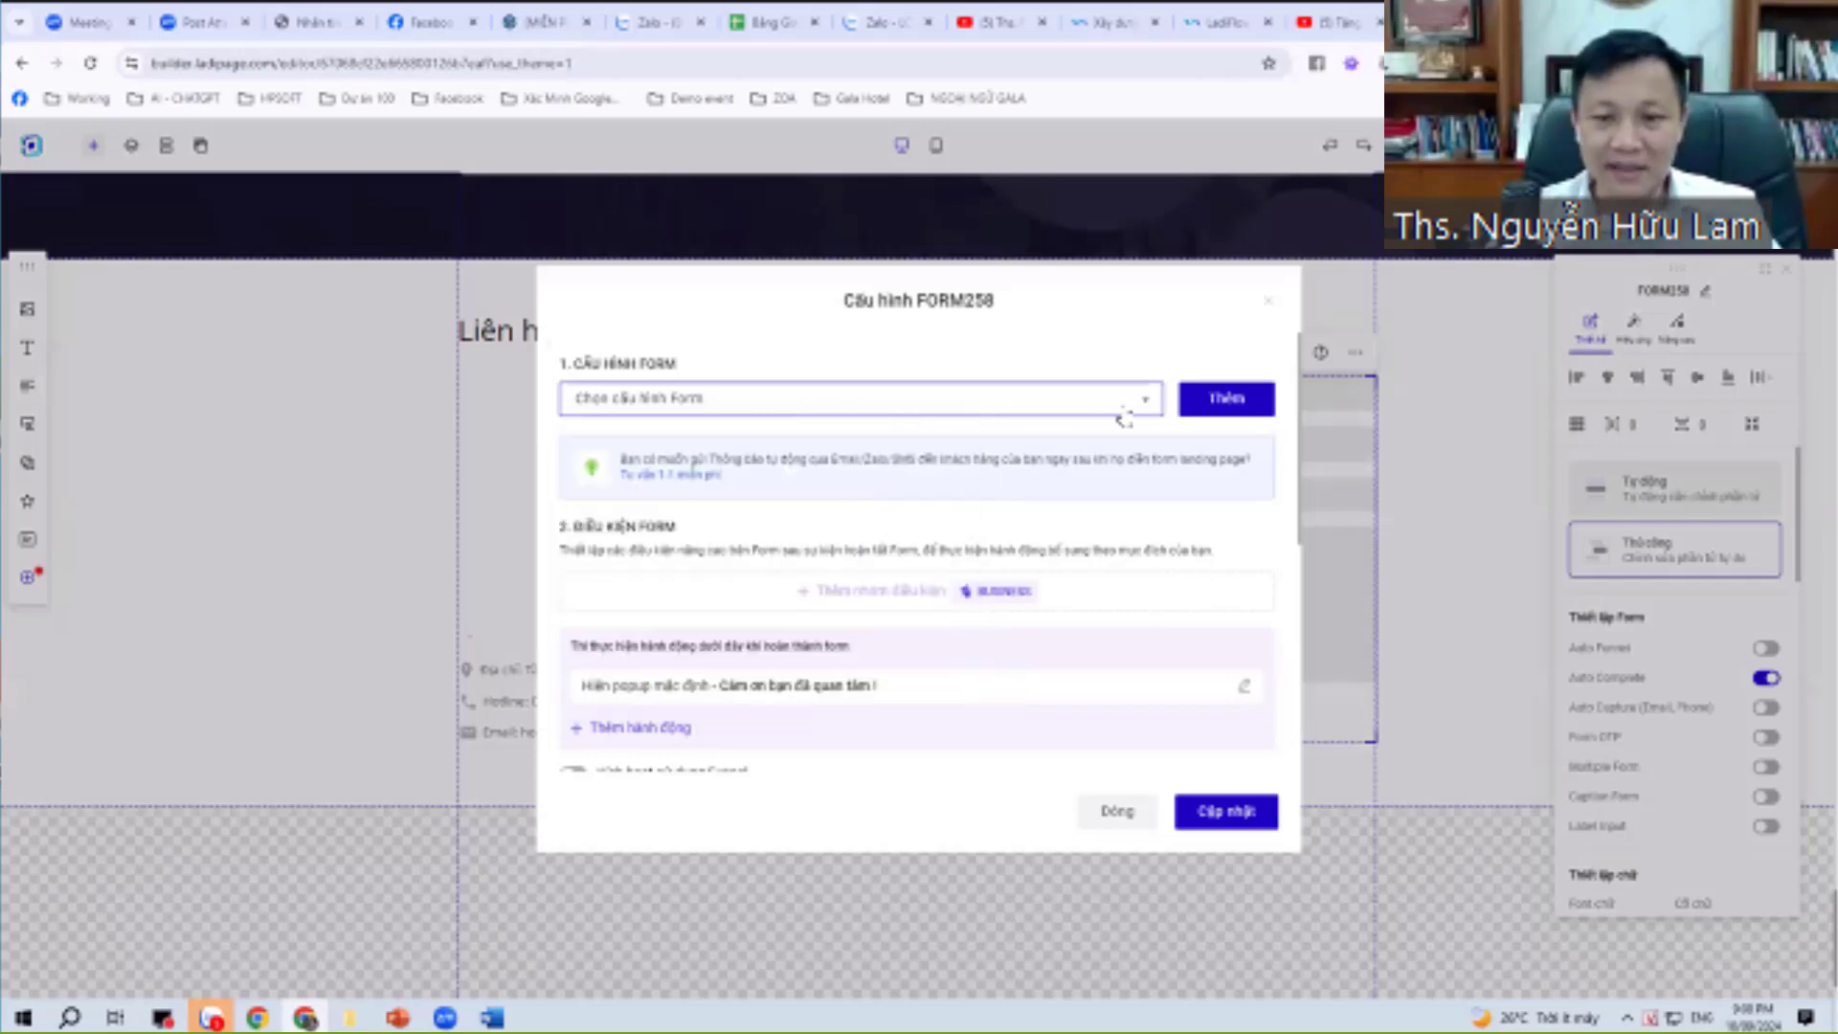
{"action": "left_click", "coordinate": [1211, 413]}
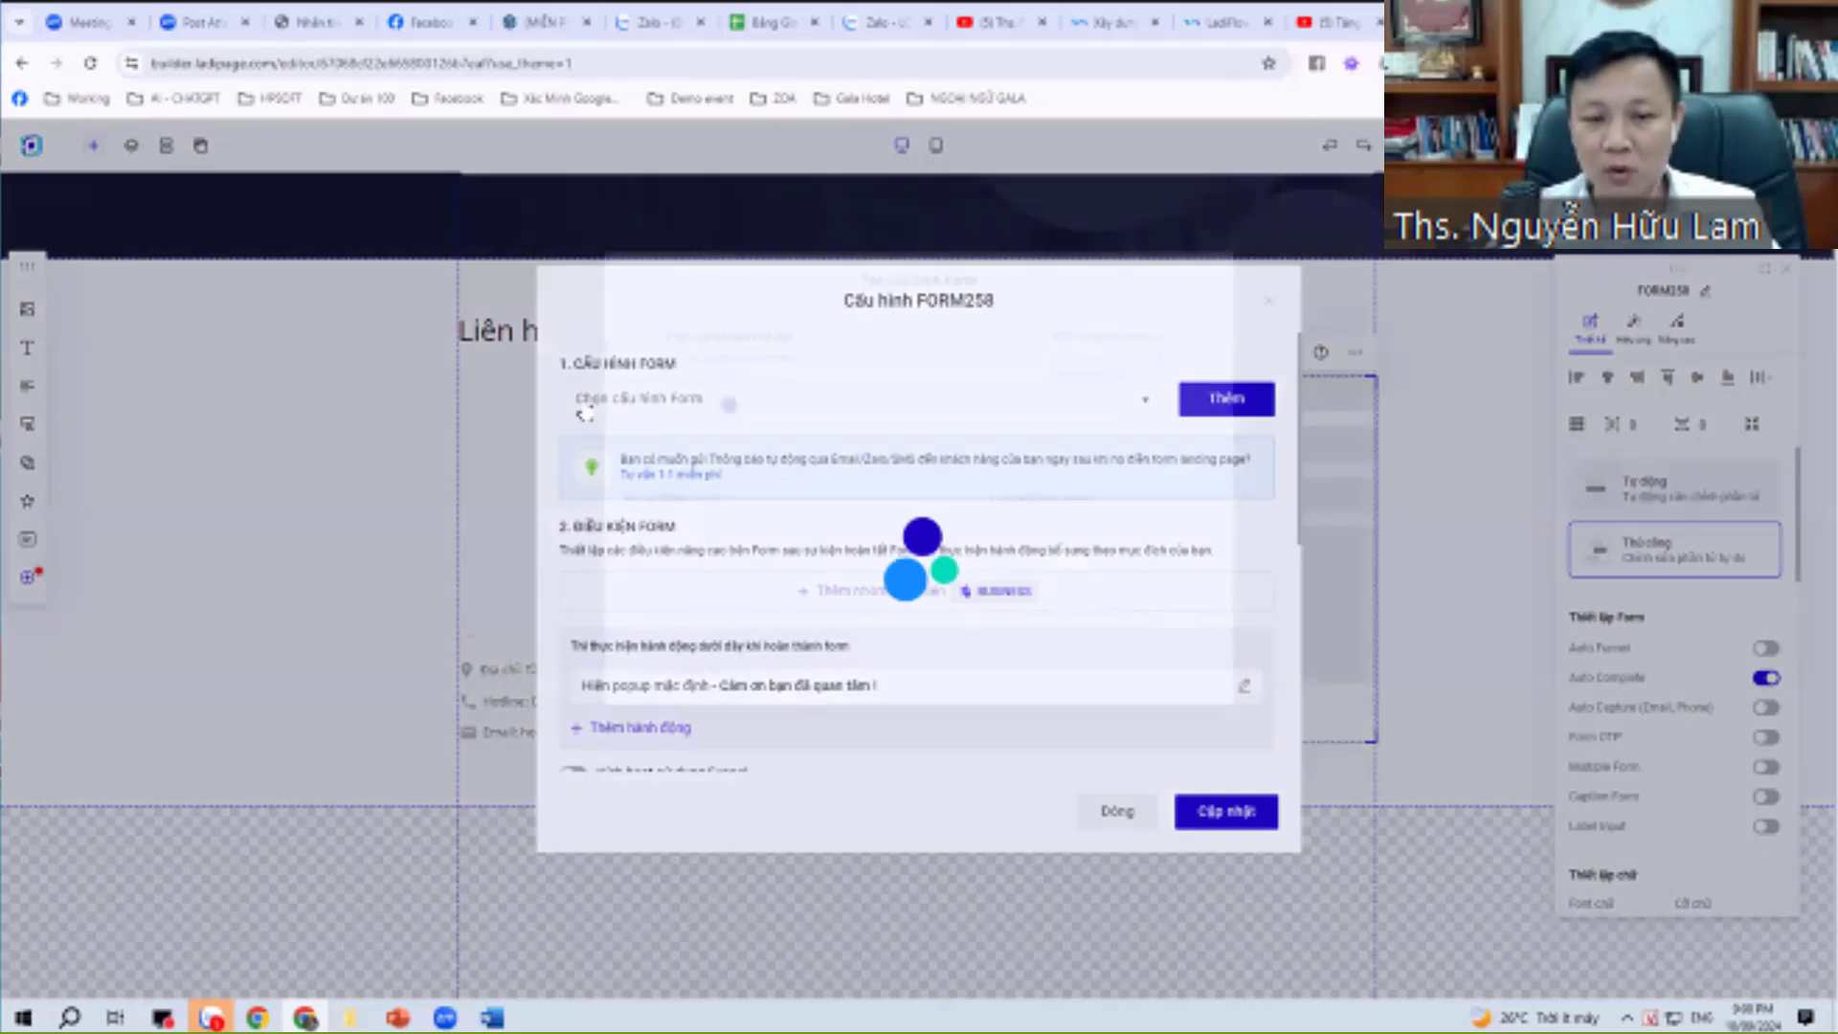
{"action": "key", "text": "Escape"}
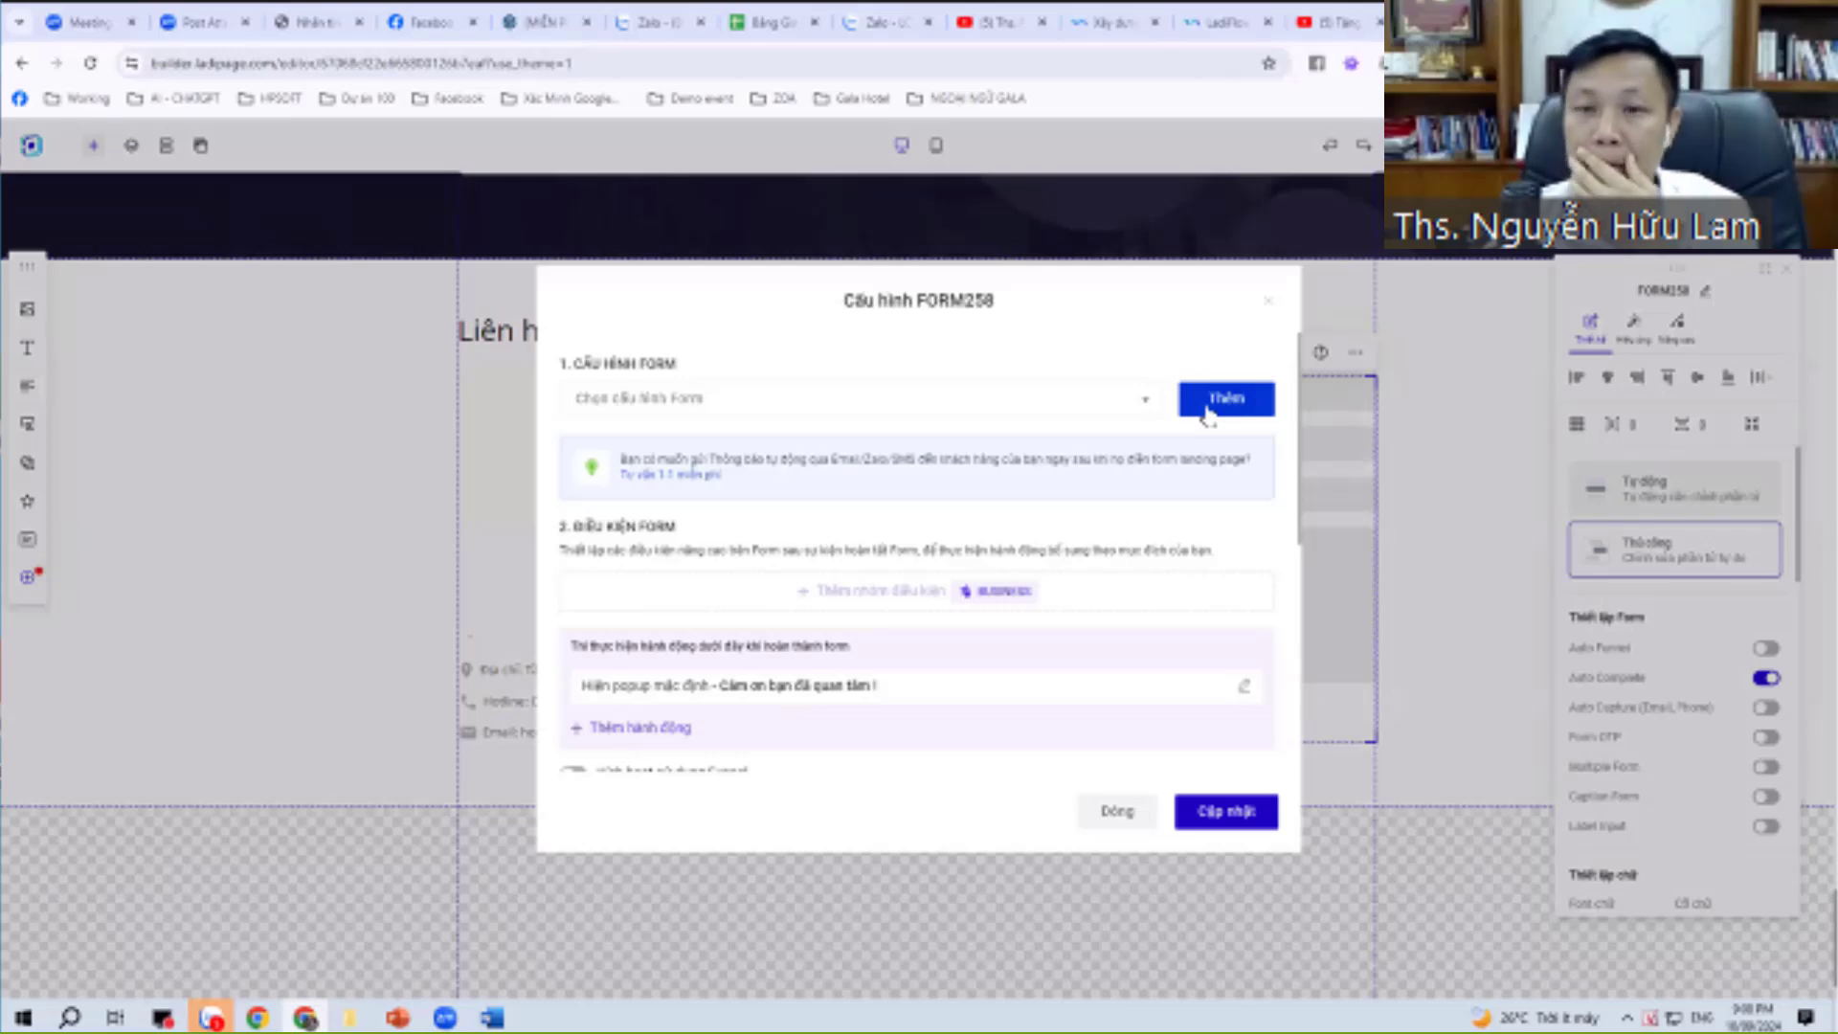
{"action": "left_click", "coordinate": [1209, 411]}
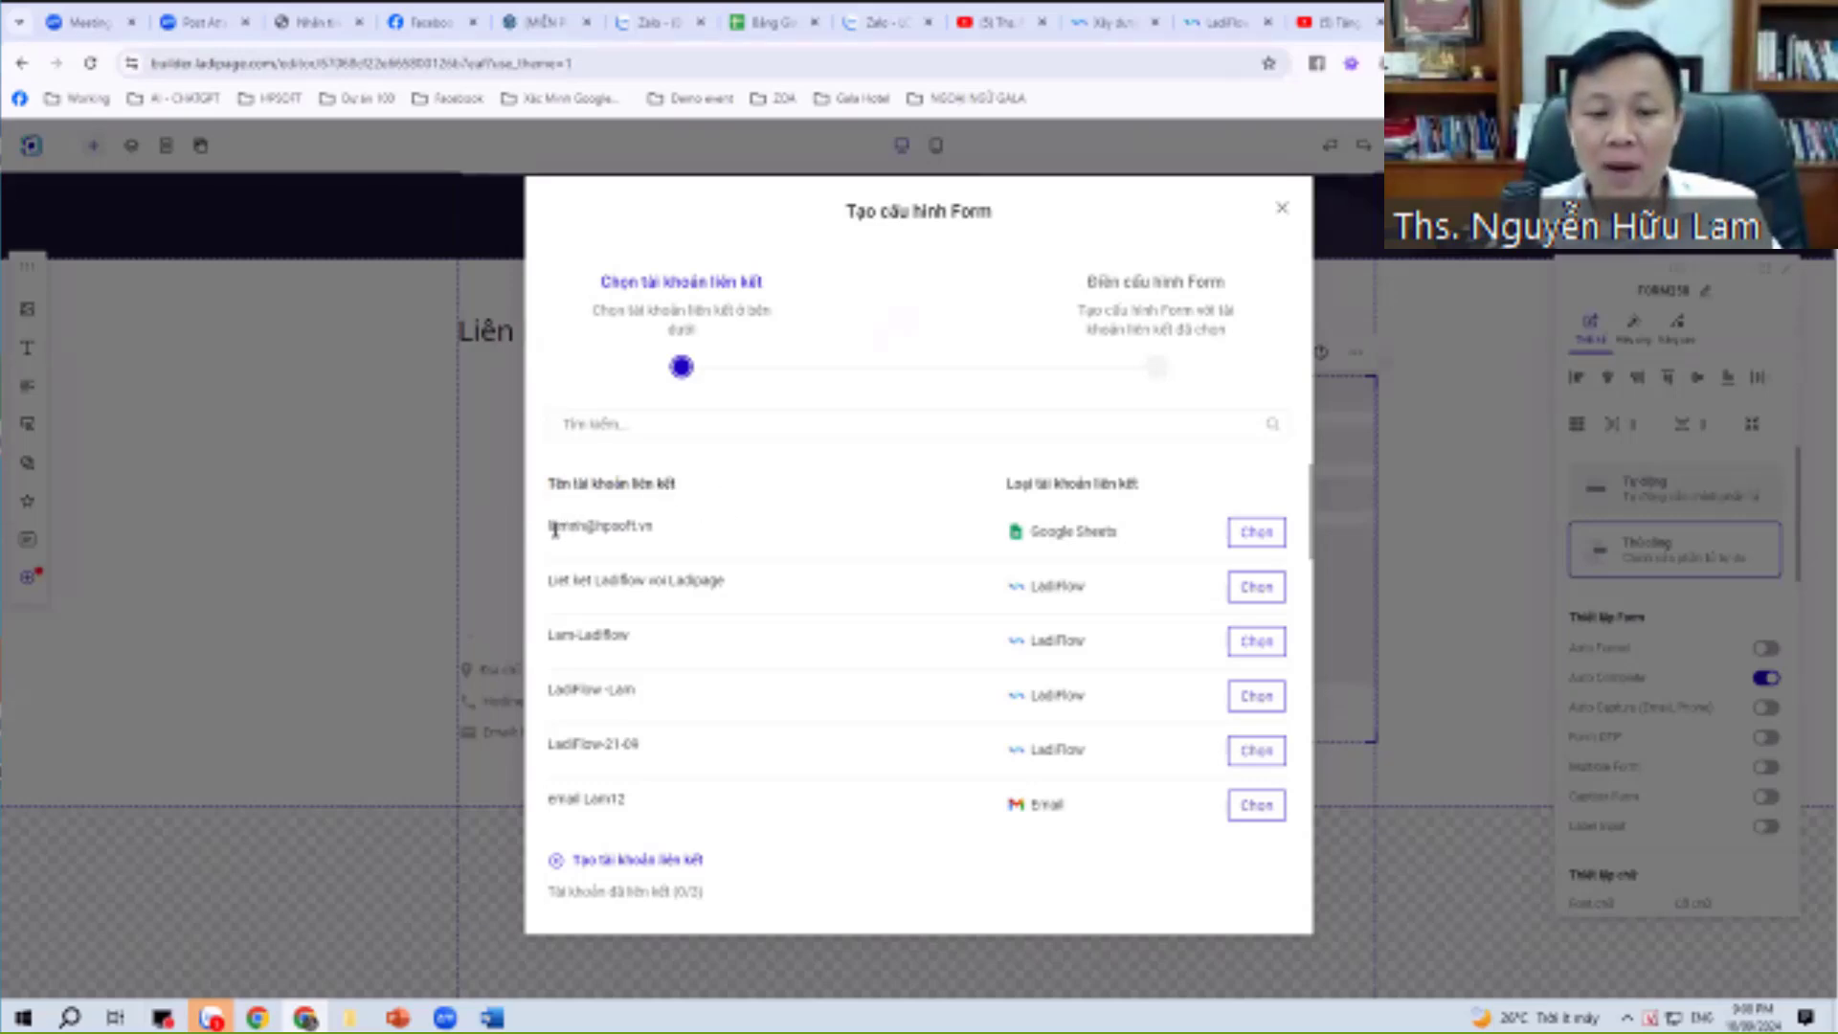
Review the linked Google Sheets account and the 0/2 count, then choose Tạo tài khoản liên kết.
{"action": "left_click_drag", "start_coordinate": [554, 530], "coordinate": [655, 526]}
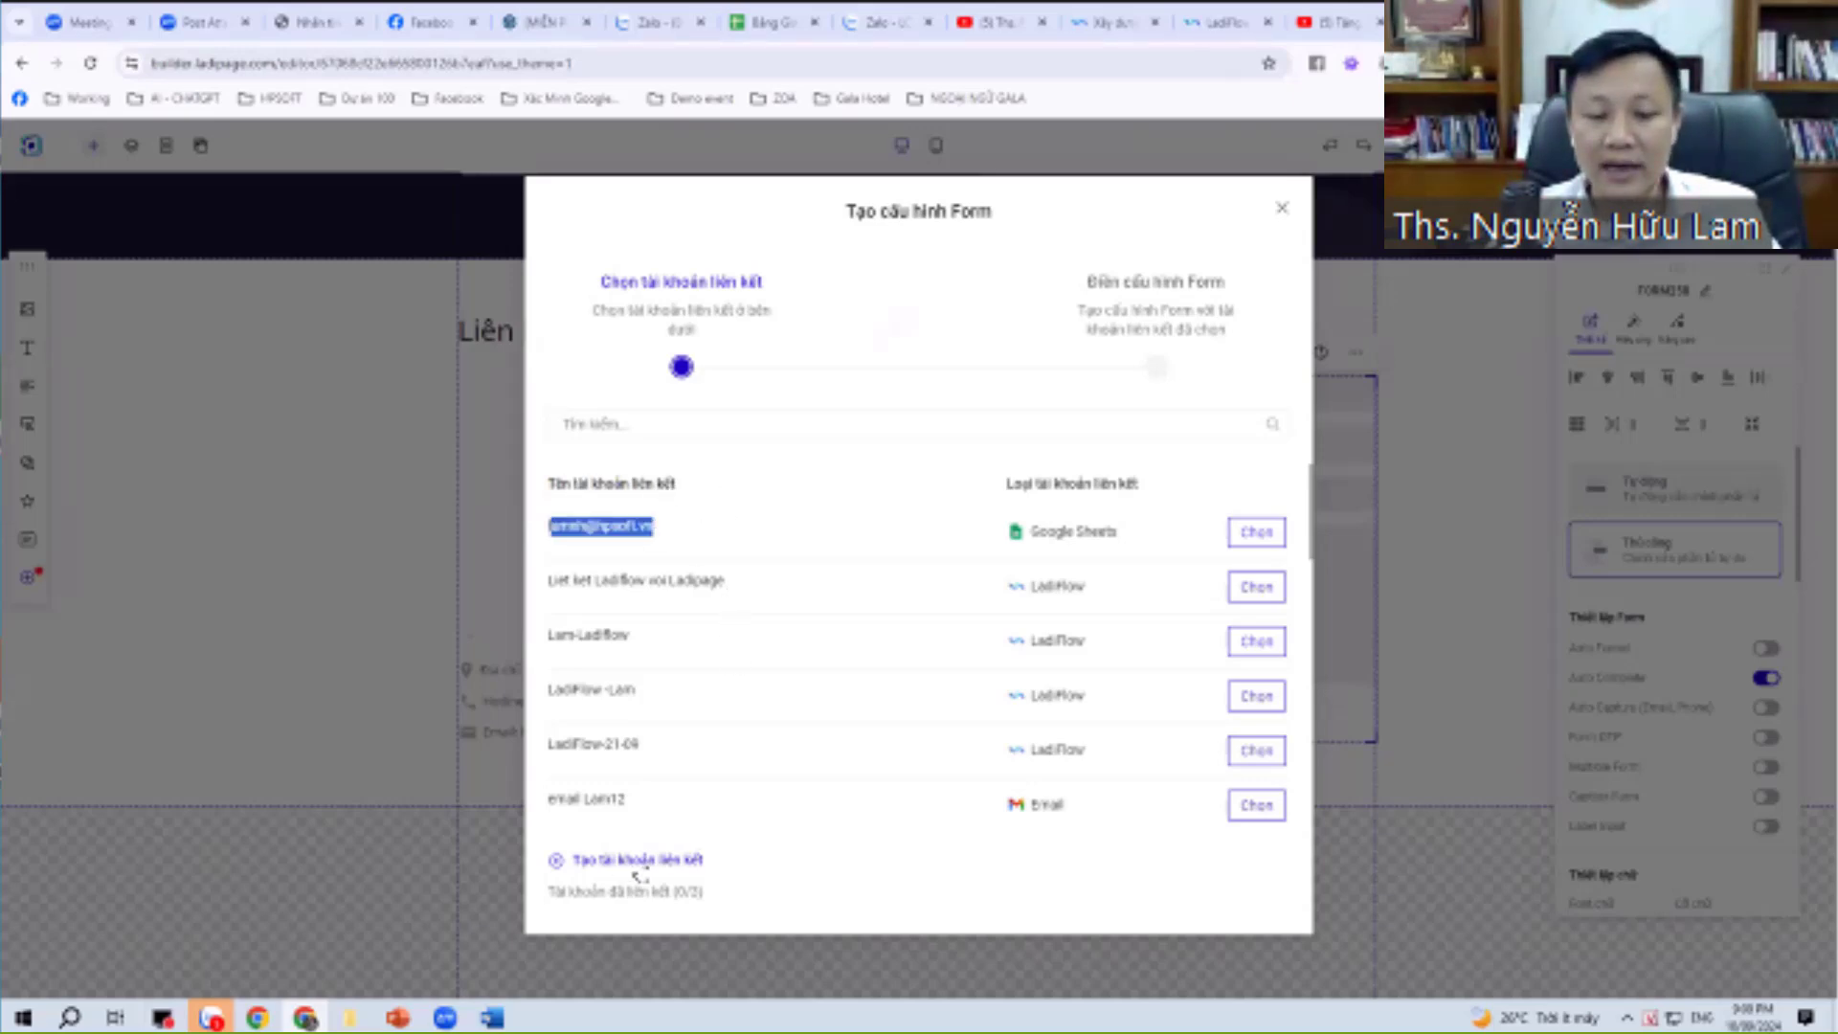
{"action": "left_click", "coordinate": [688, 893]}
{"action": "double_click", "coordinate": [688, 892]}
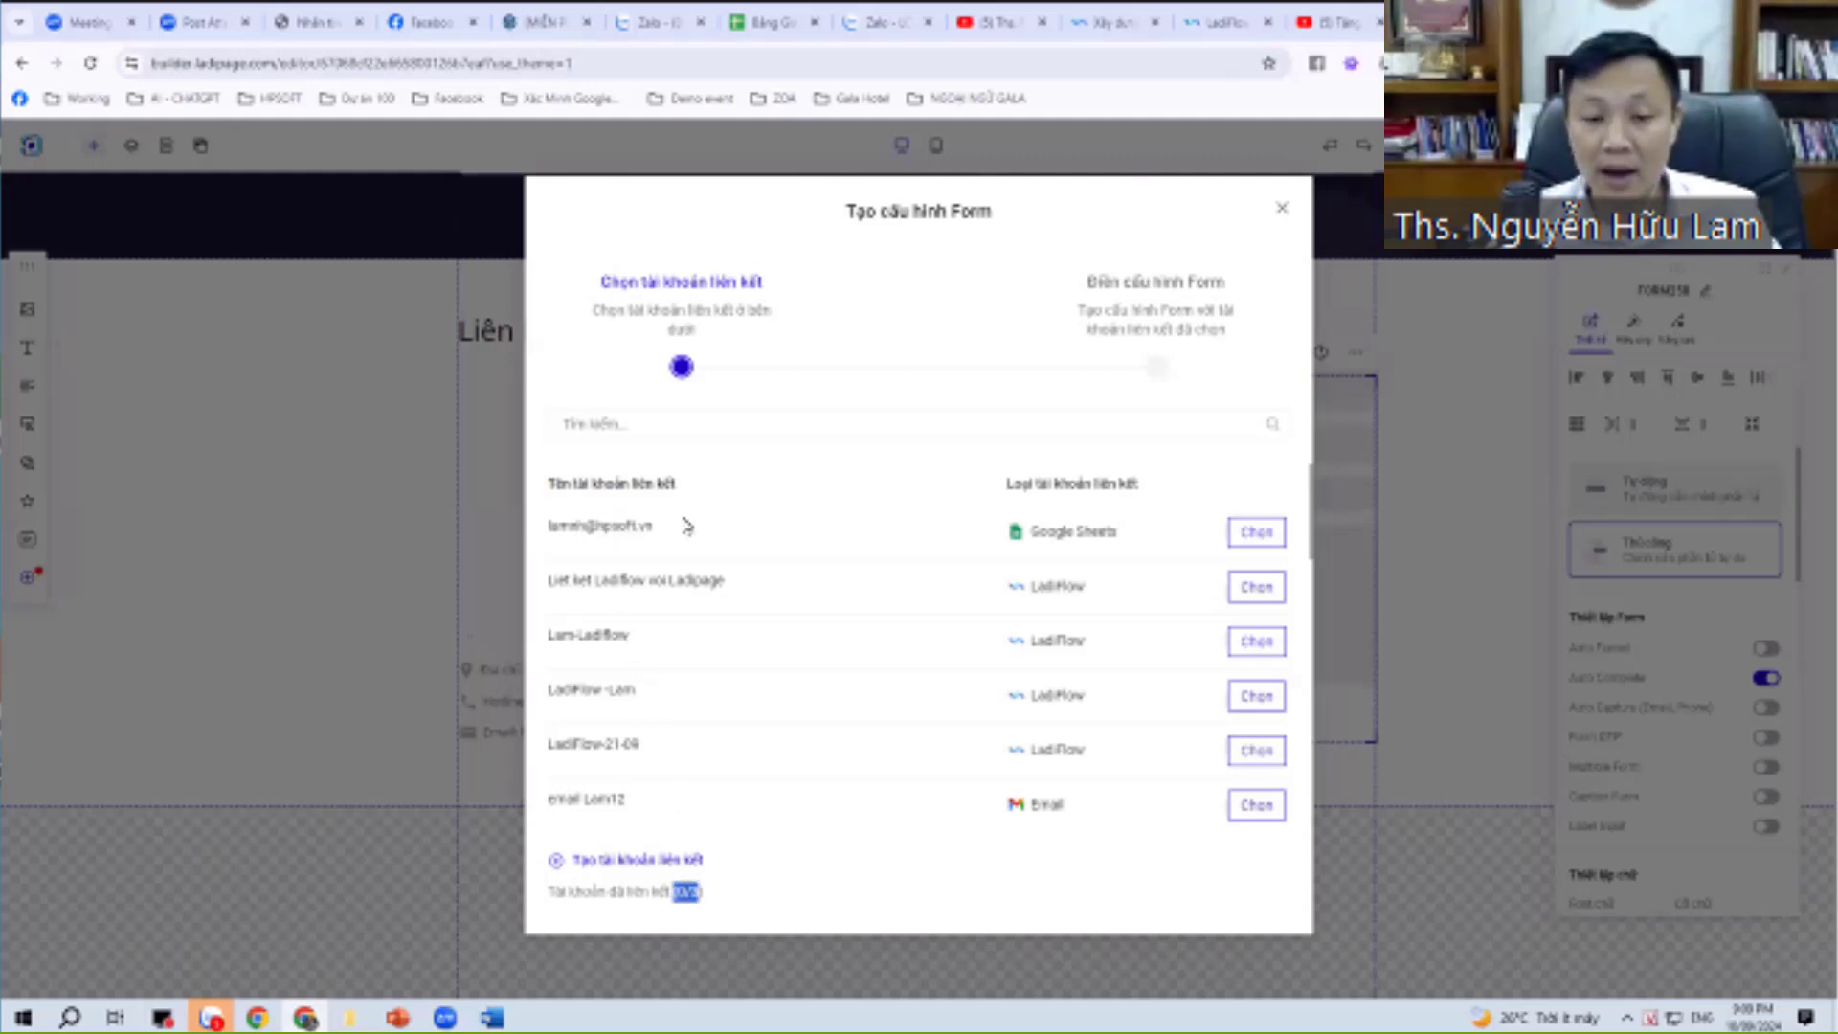
{"action": "left_click", "coordinate": [658, 874]}
{"action": "left_click", "coordinate": [687, 866]}
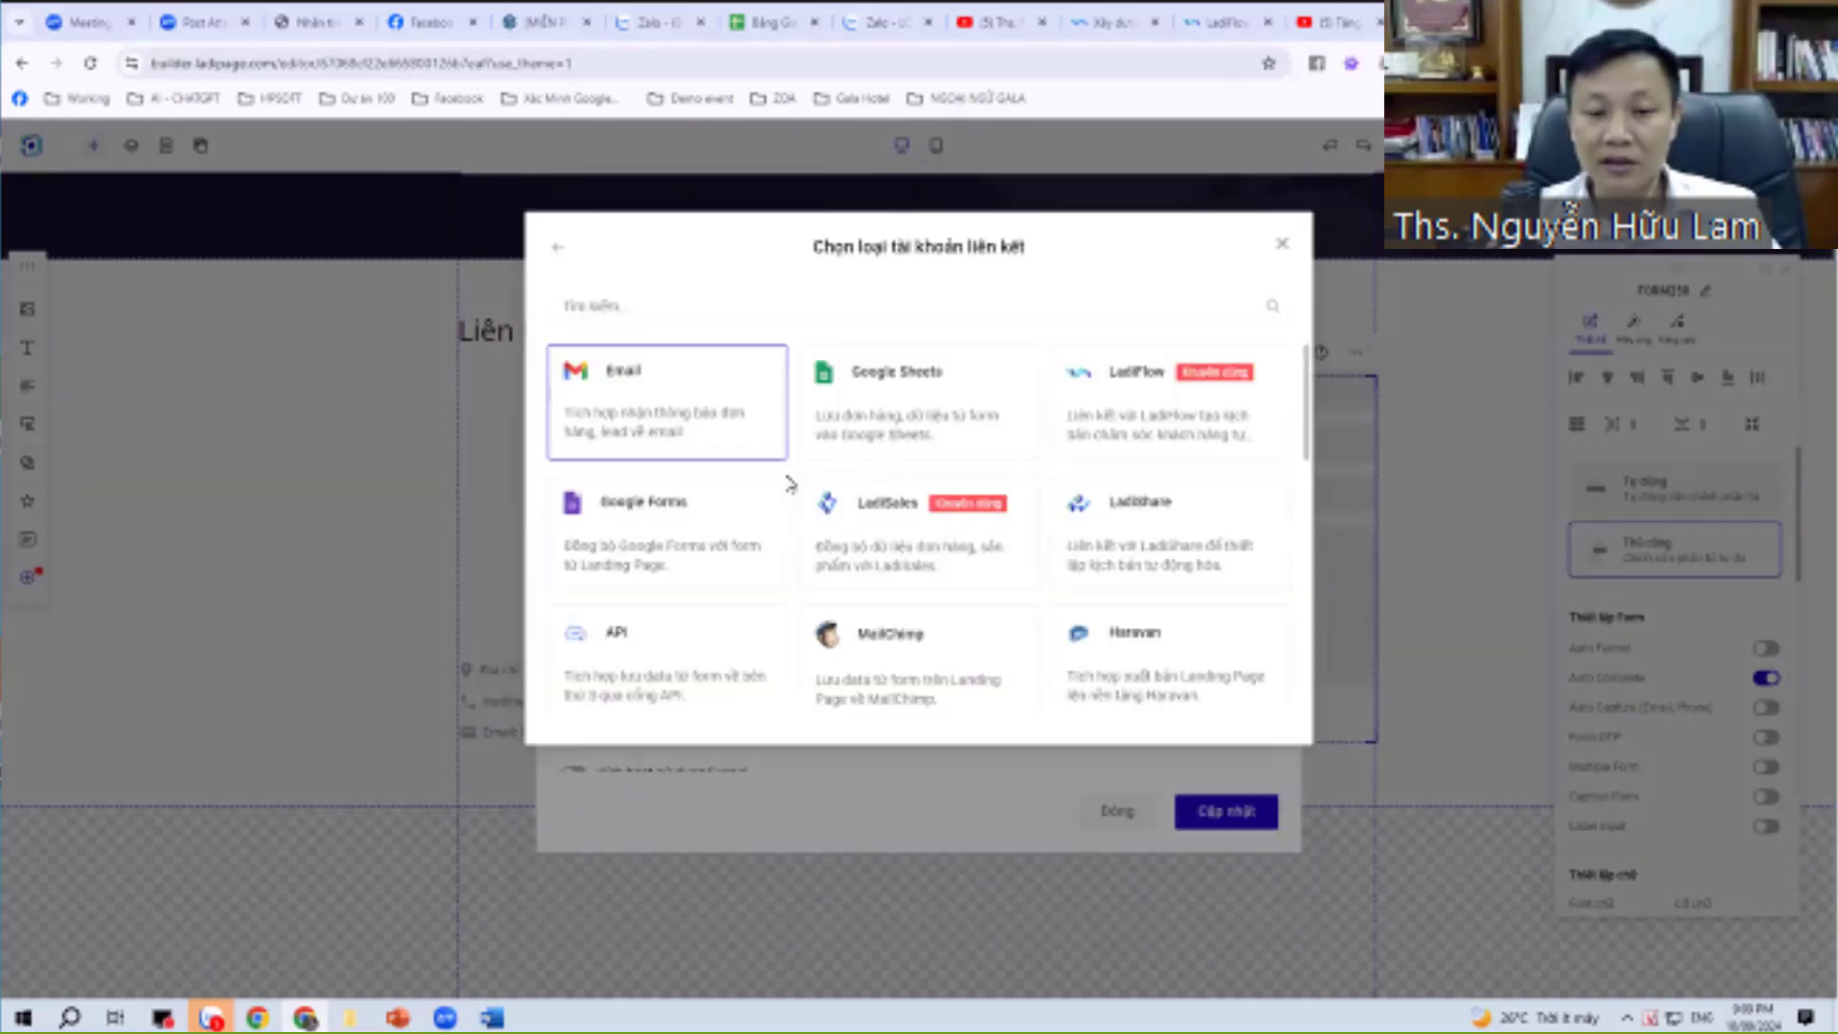
Open the Email account type's fields, then back out and dismiss the account-type chooser.
{"action": "left_click", "coordinate": [777, 474]}
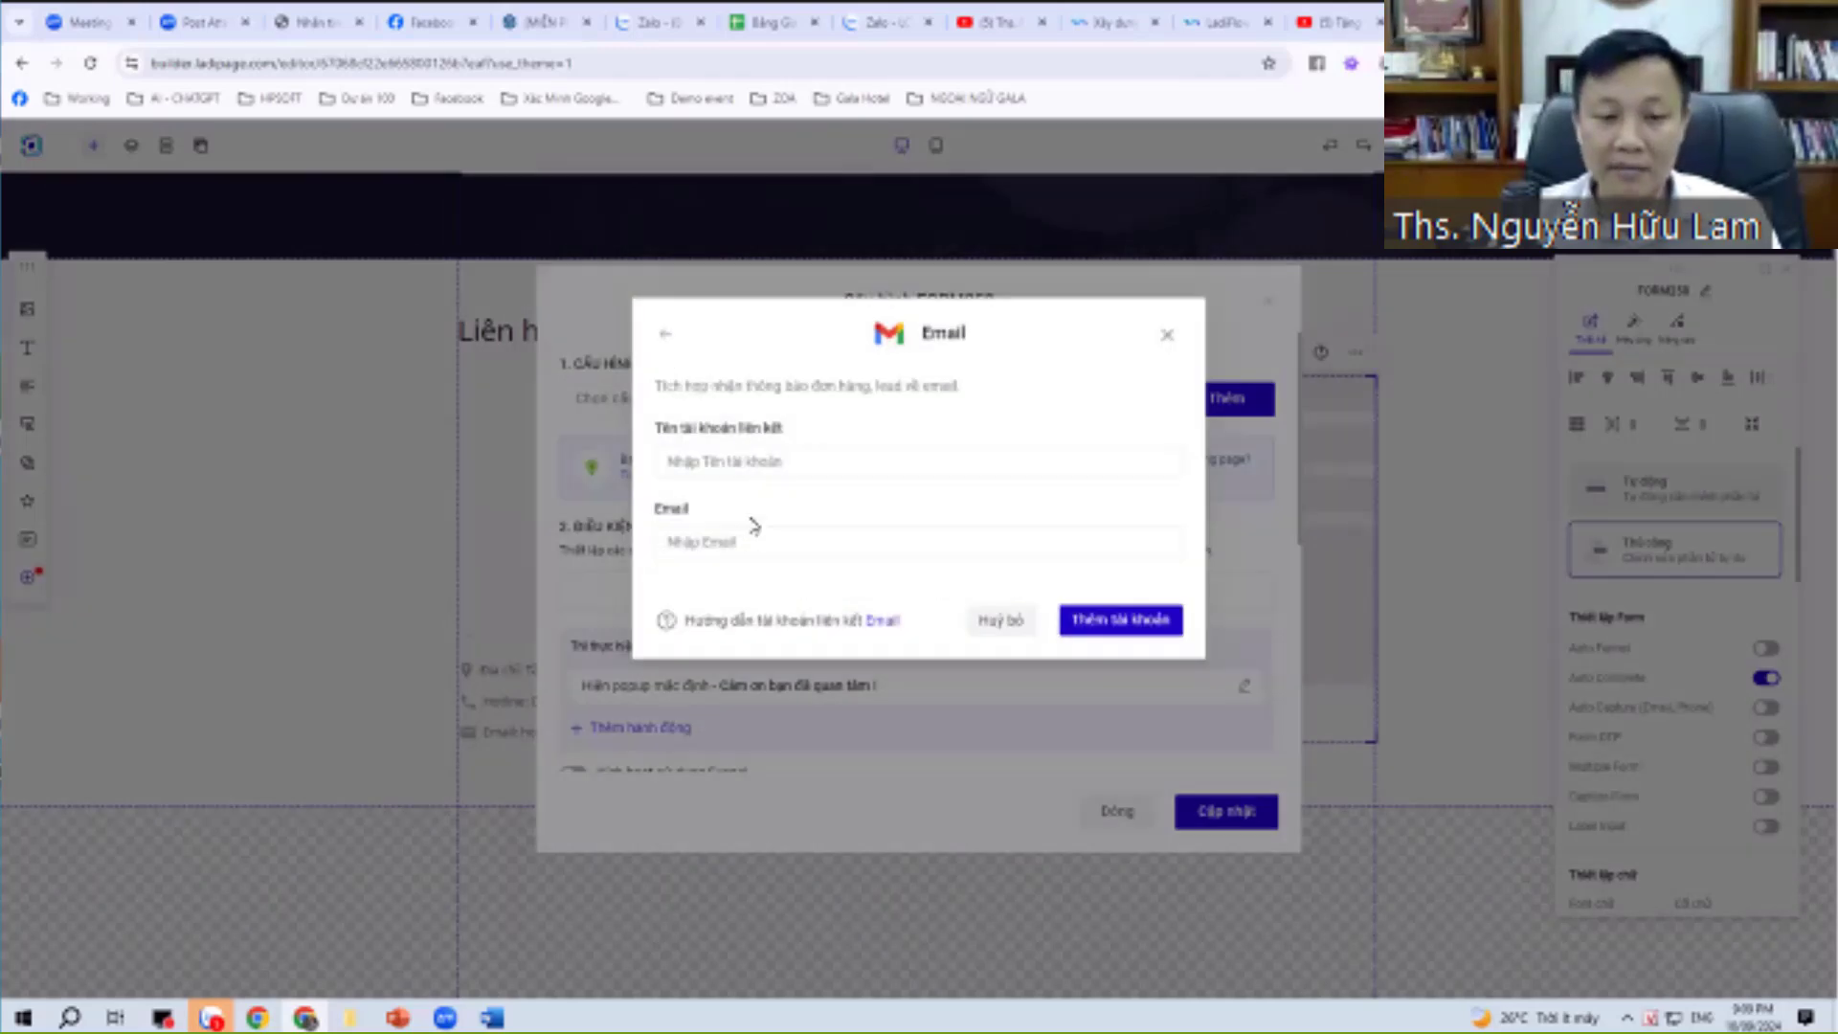
{"action": "left_click", "coordinate": [752, 532]}
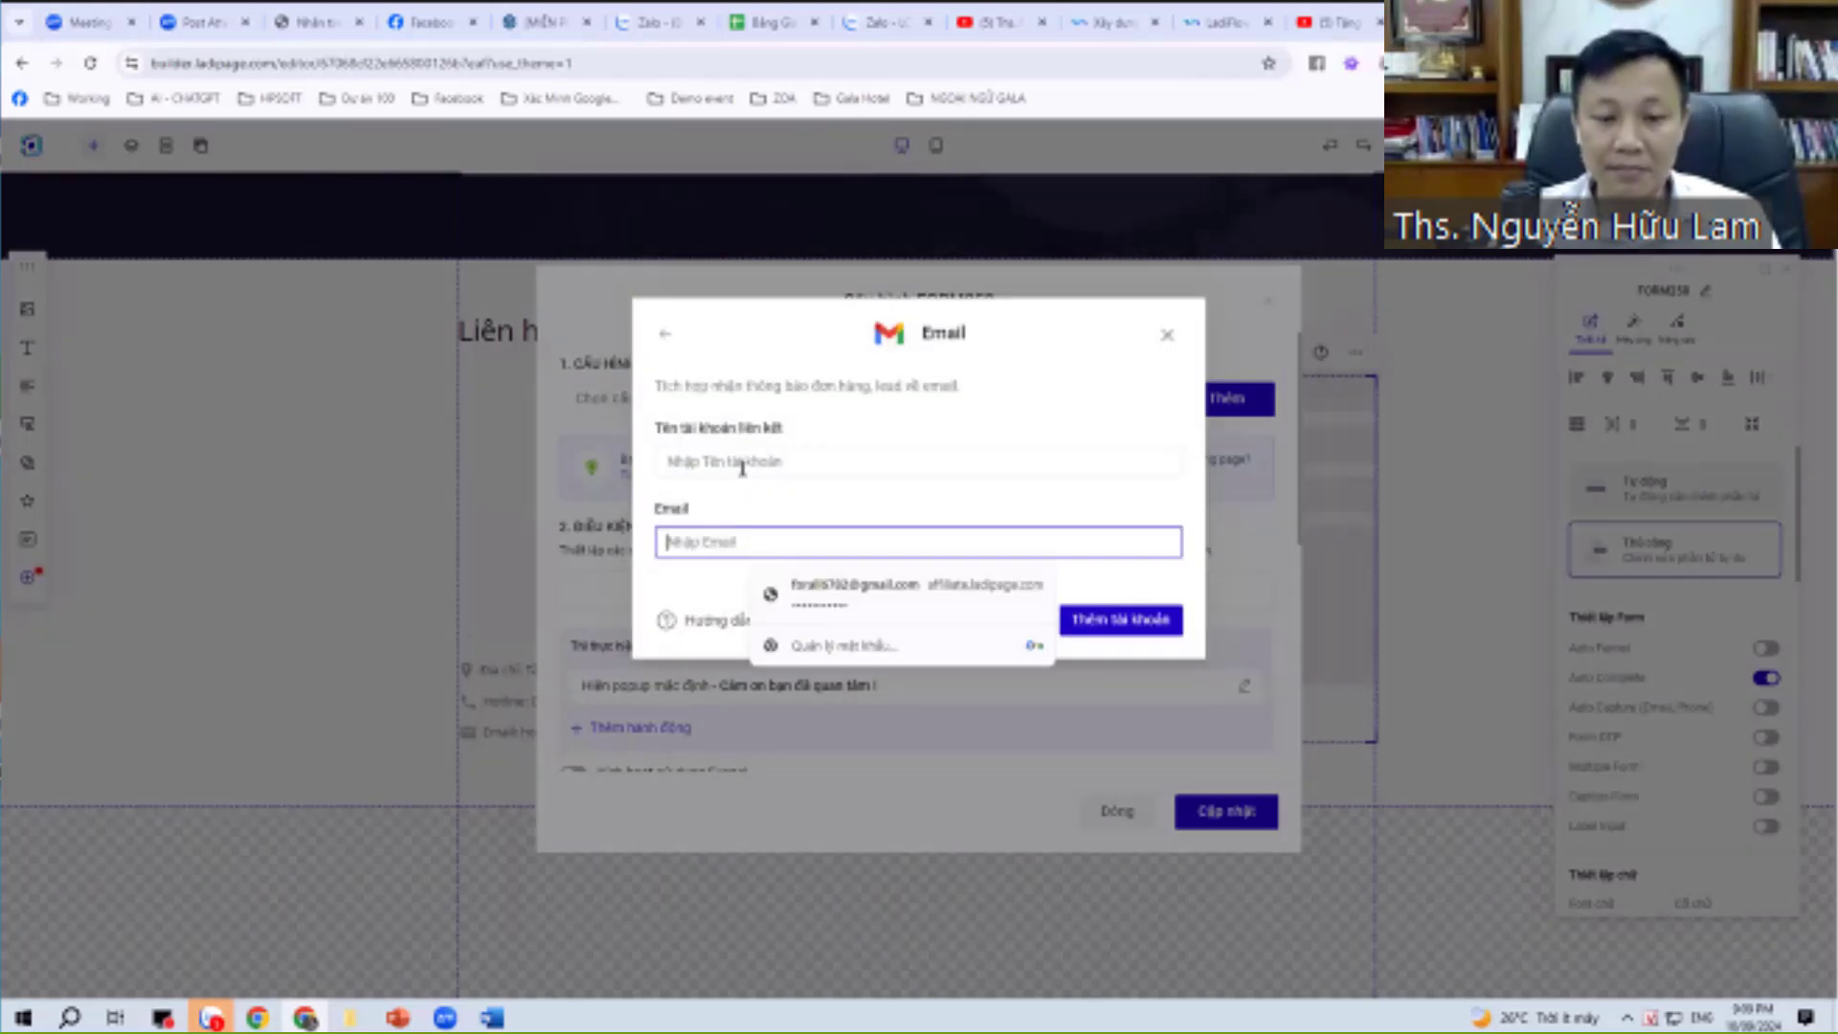
{"action": "left_click", "coordinate": [747, 464]}
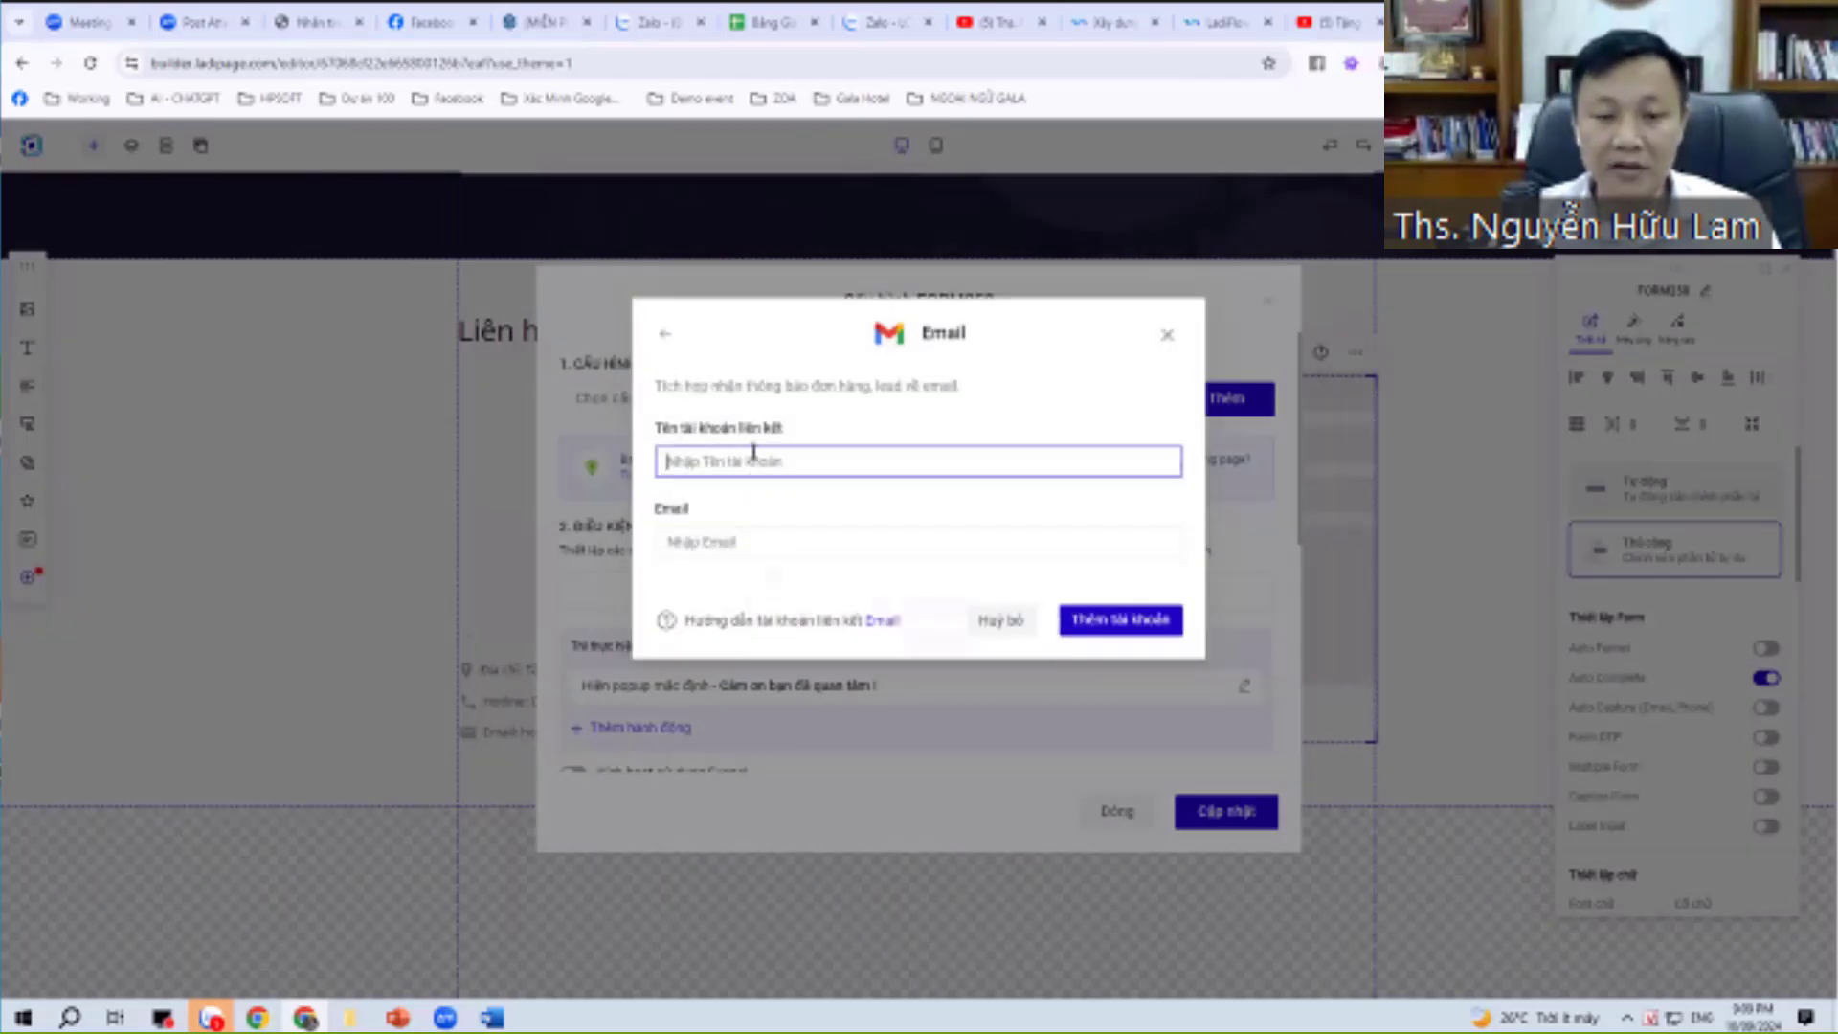
{"action": "left_click", "coordinate": [807, 539]}
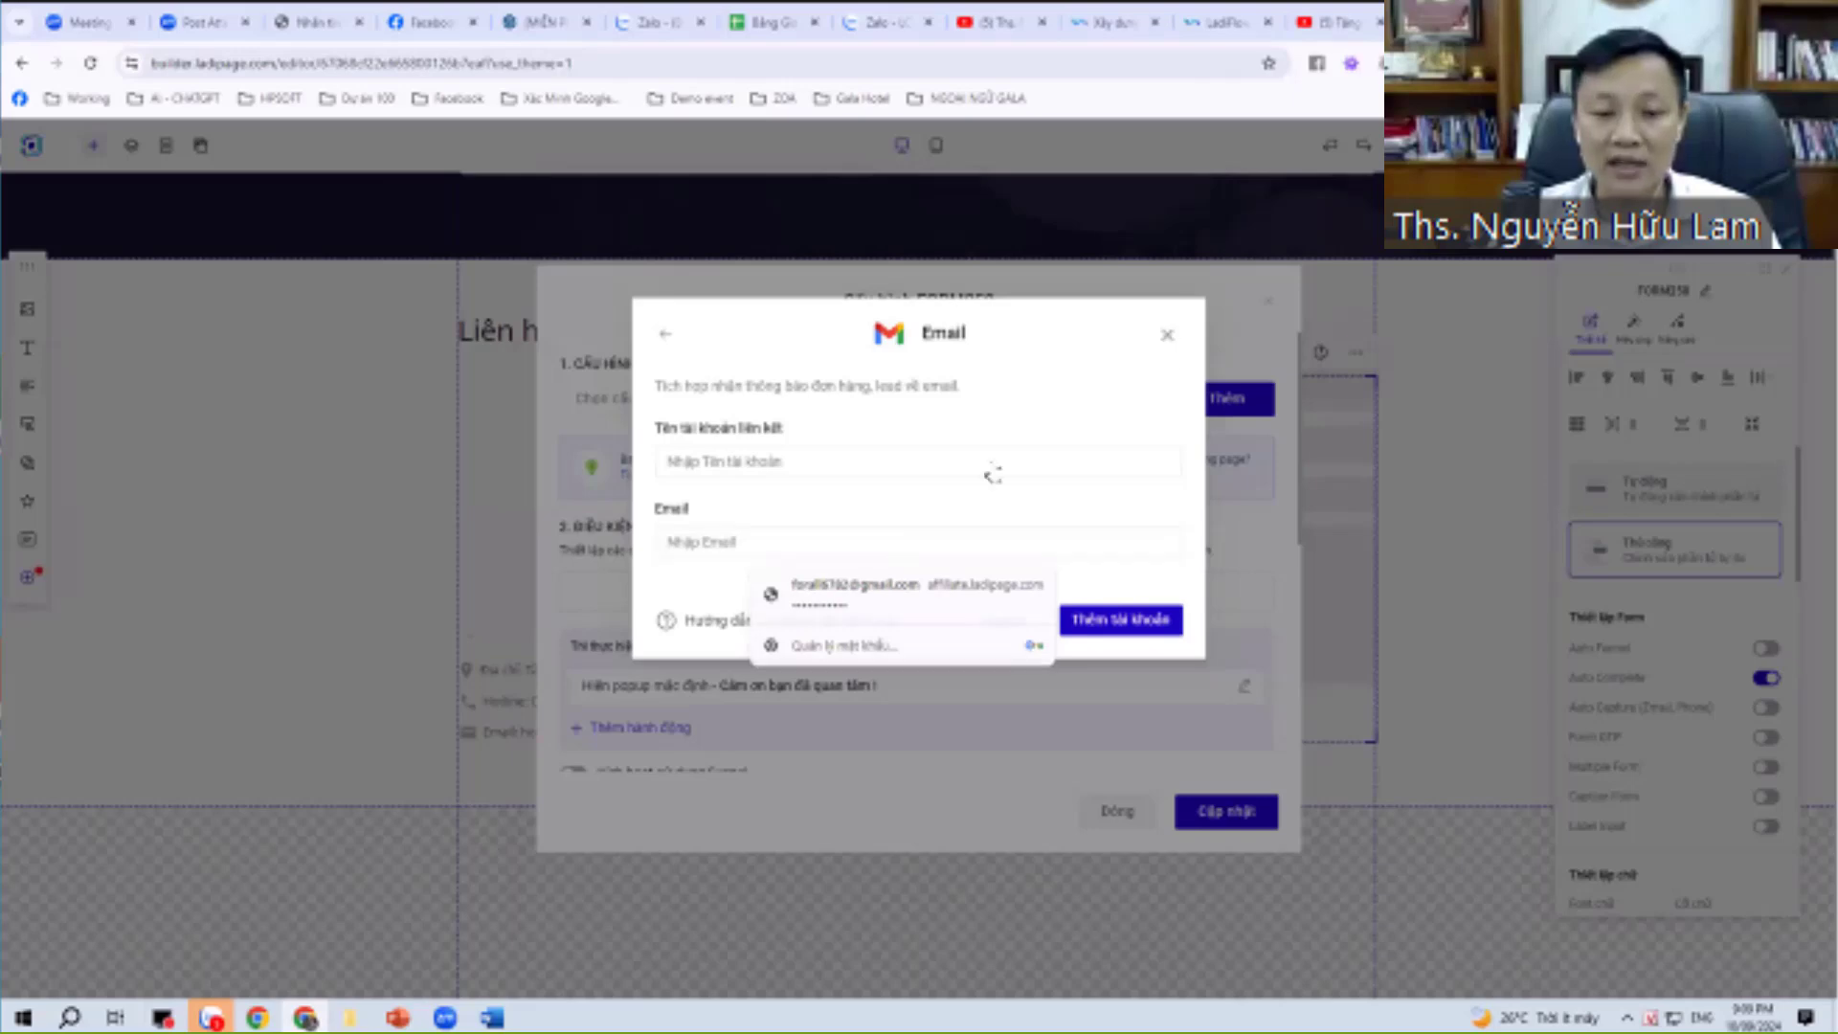
{"action": "left_click", "coordinate": [665, 334]}
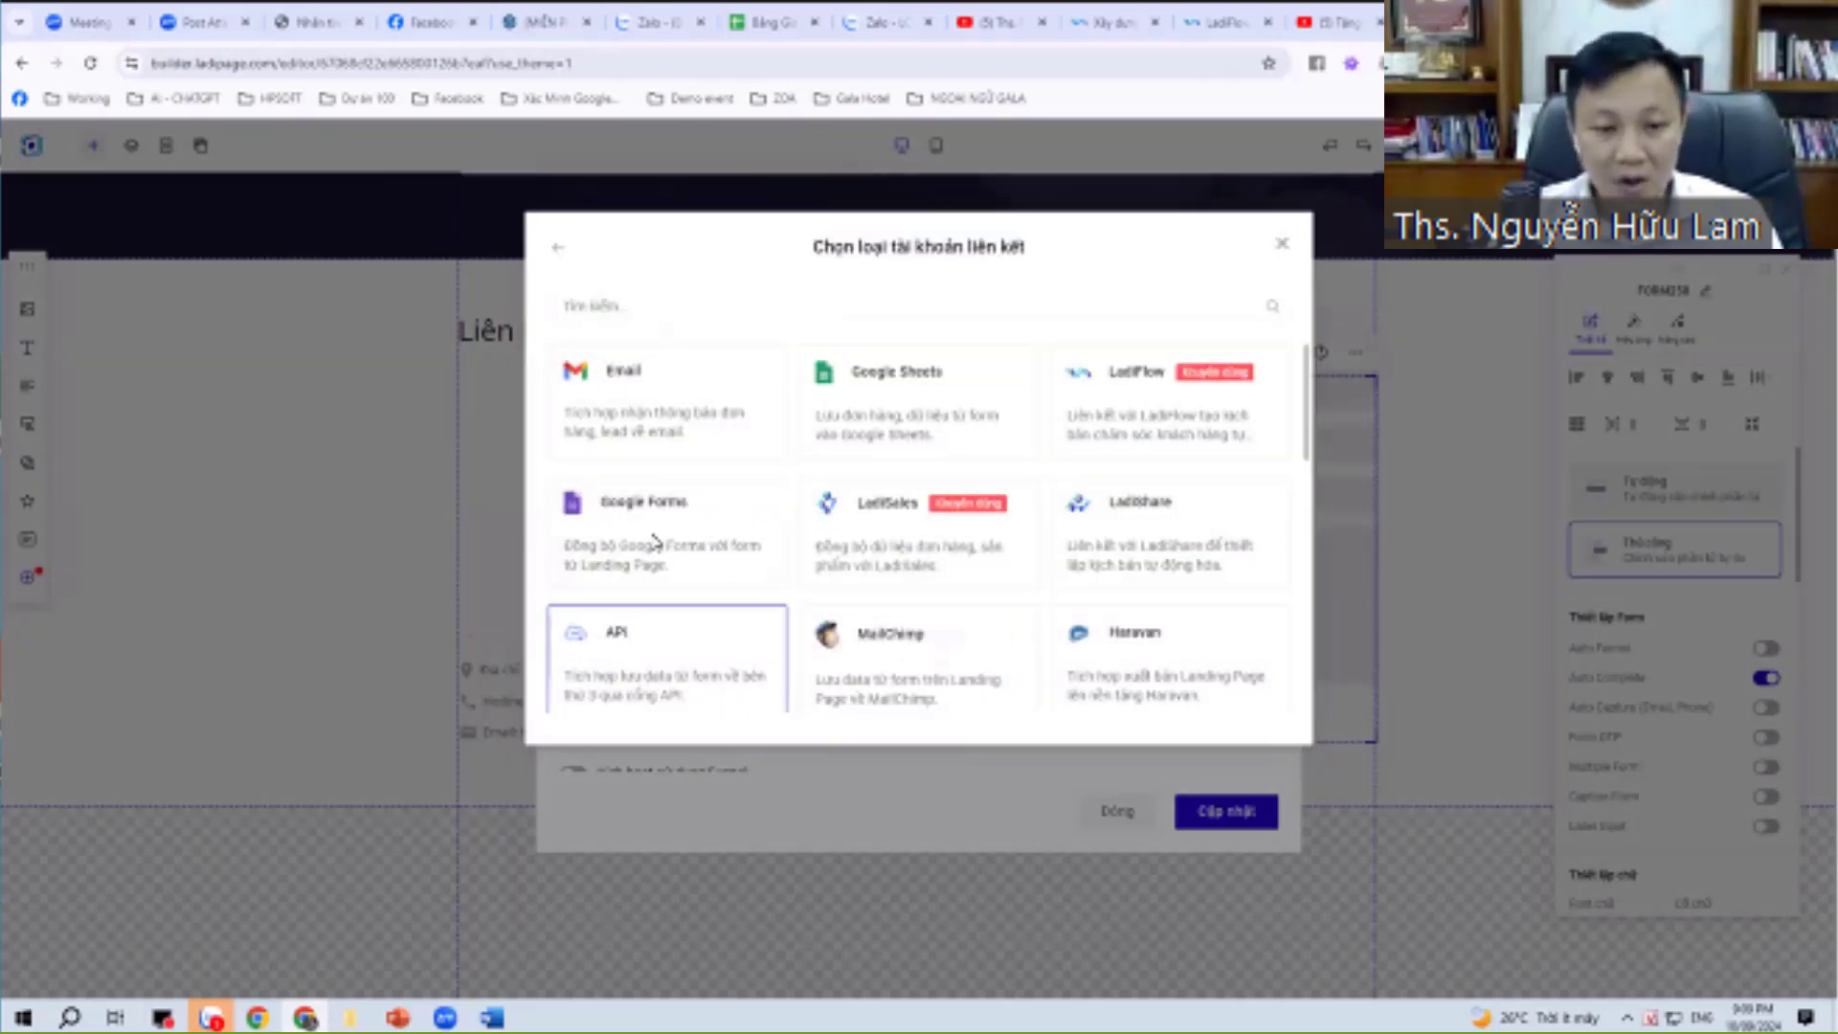
{"action": "key", "text": "Escape"}
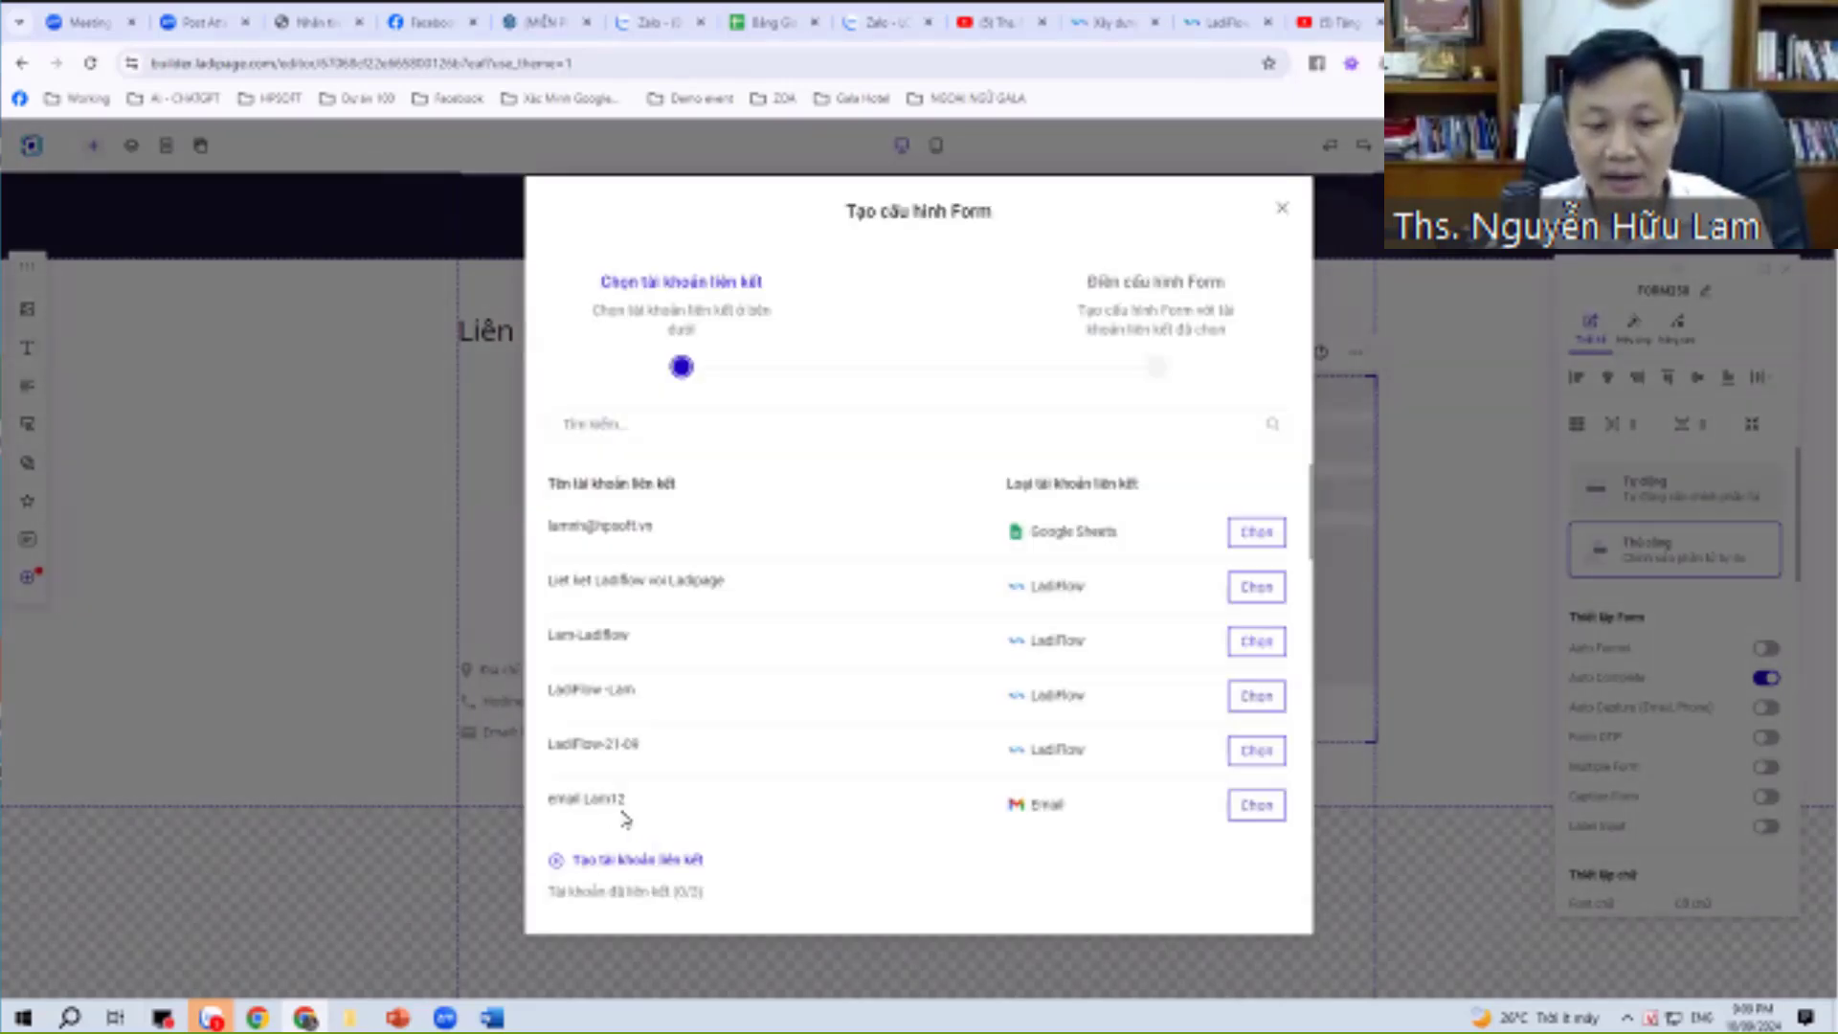
Review the existing Email account, reopen and close the type chooser, and switch to the Word recap.
{"action": "left_click_drag", "start_coordinate": [627, 799], "coordinate": [557, 795]}
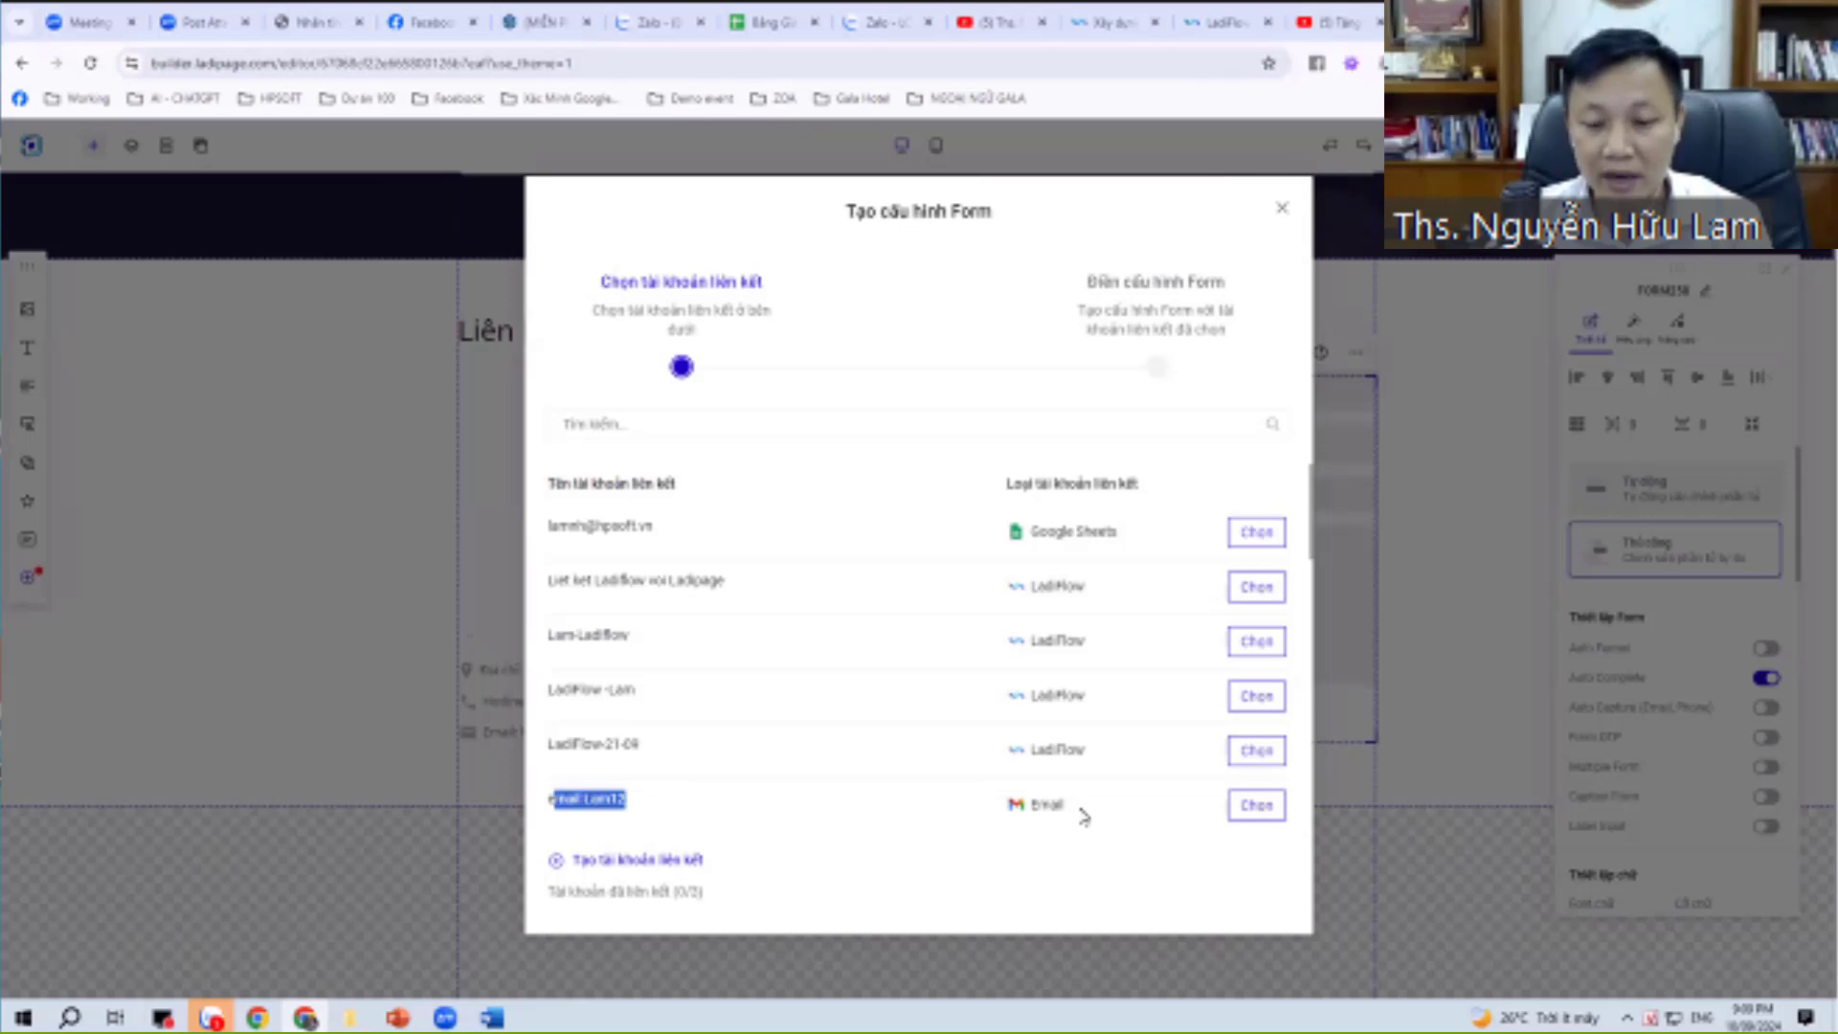
{"action": "left_click_drag", "start_coordinate": [1080, 810], "coordinate": [1024, 811]}
{"action": "scroll", "coordinate": [1101, 694], "scroll_direction": "down", "scroll_amount": 1}
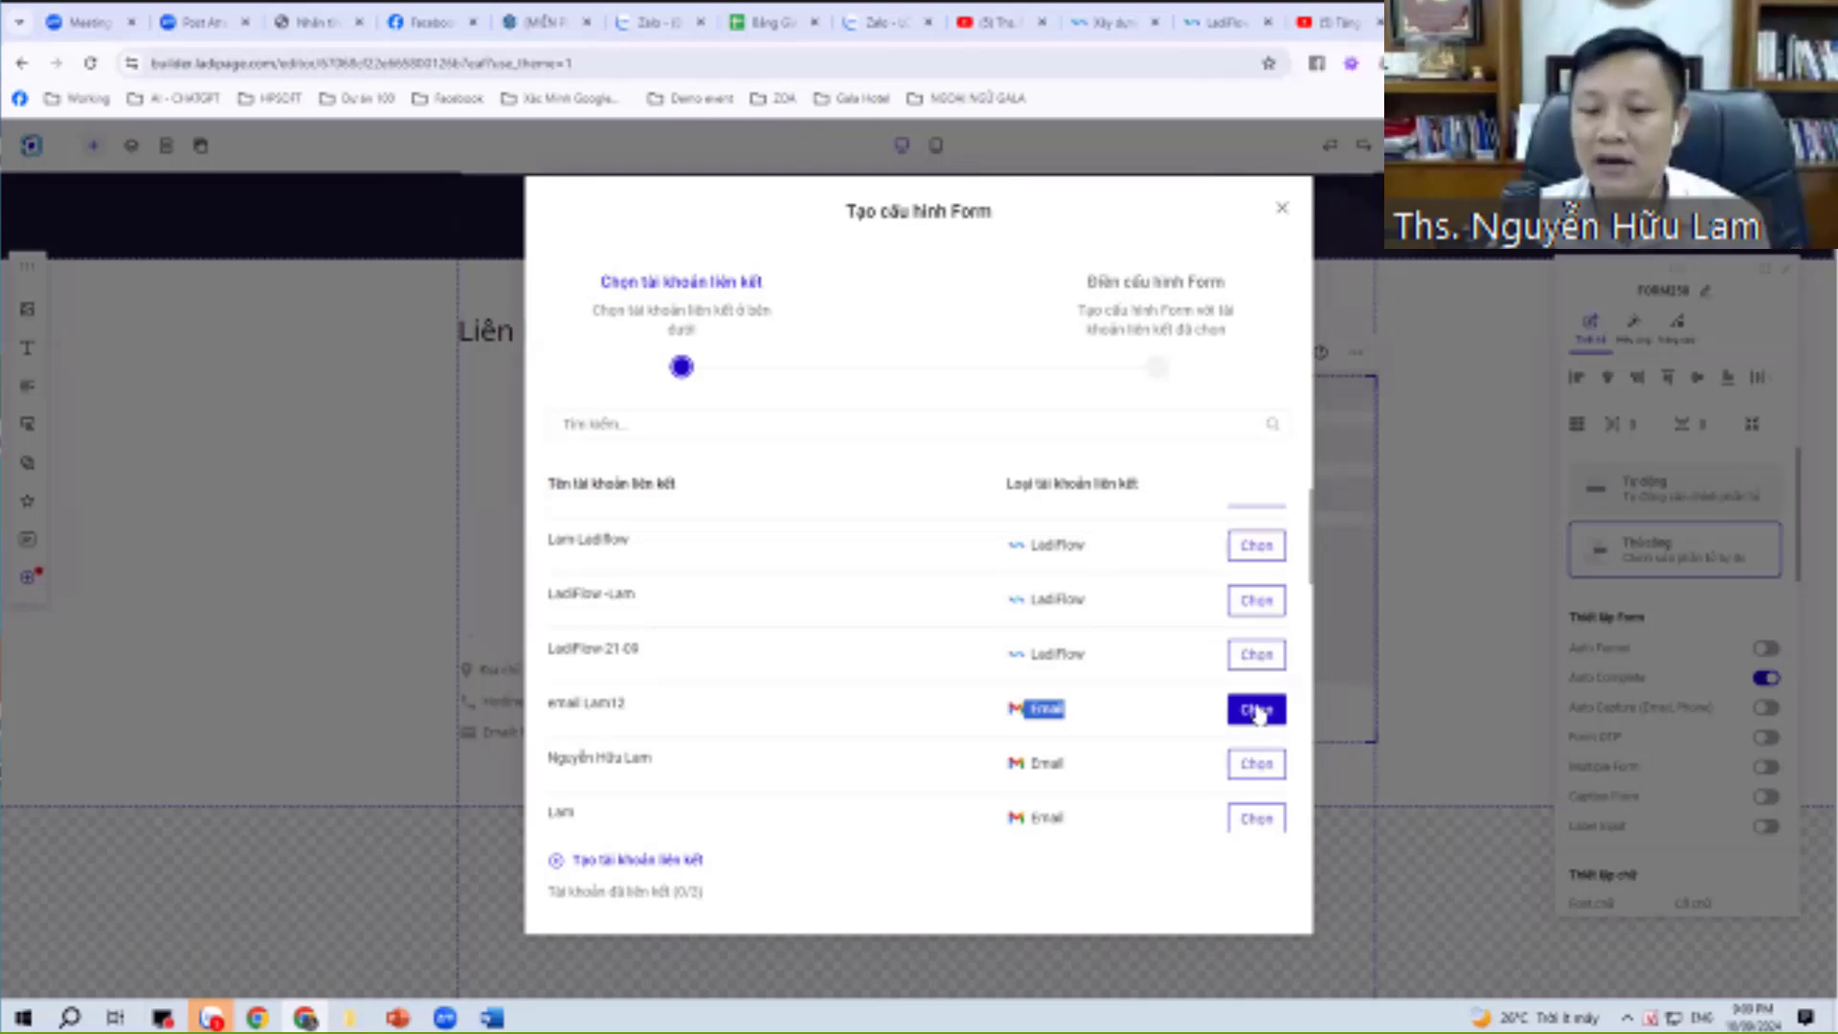
{"action": "scroll", "coordinate": [1206, 694], "scroll_direction": "up", "scroll_amount": 1}
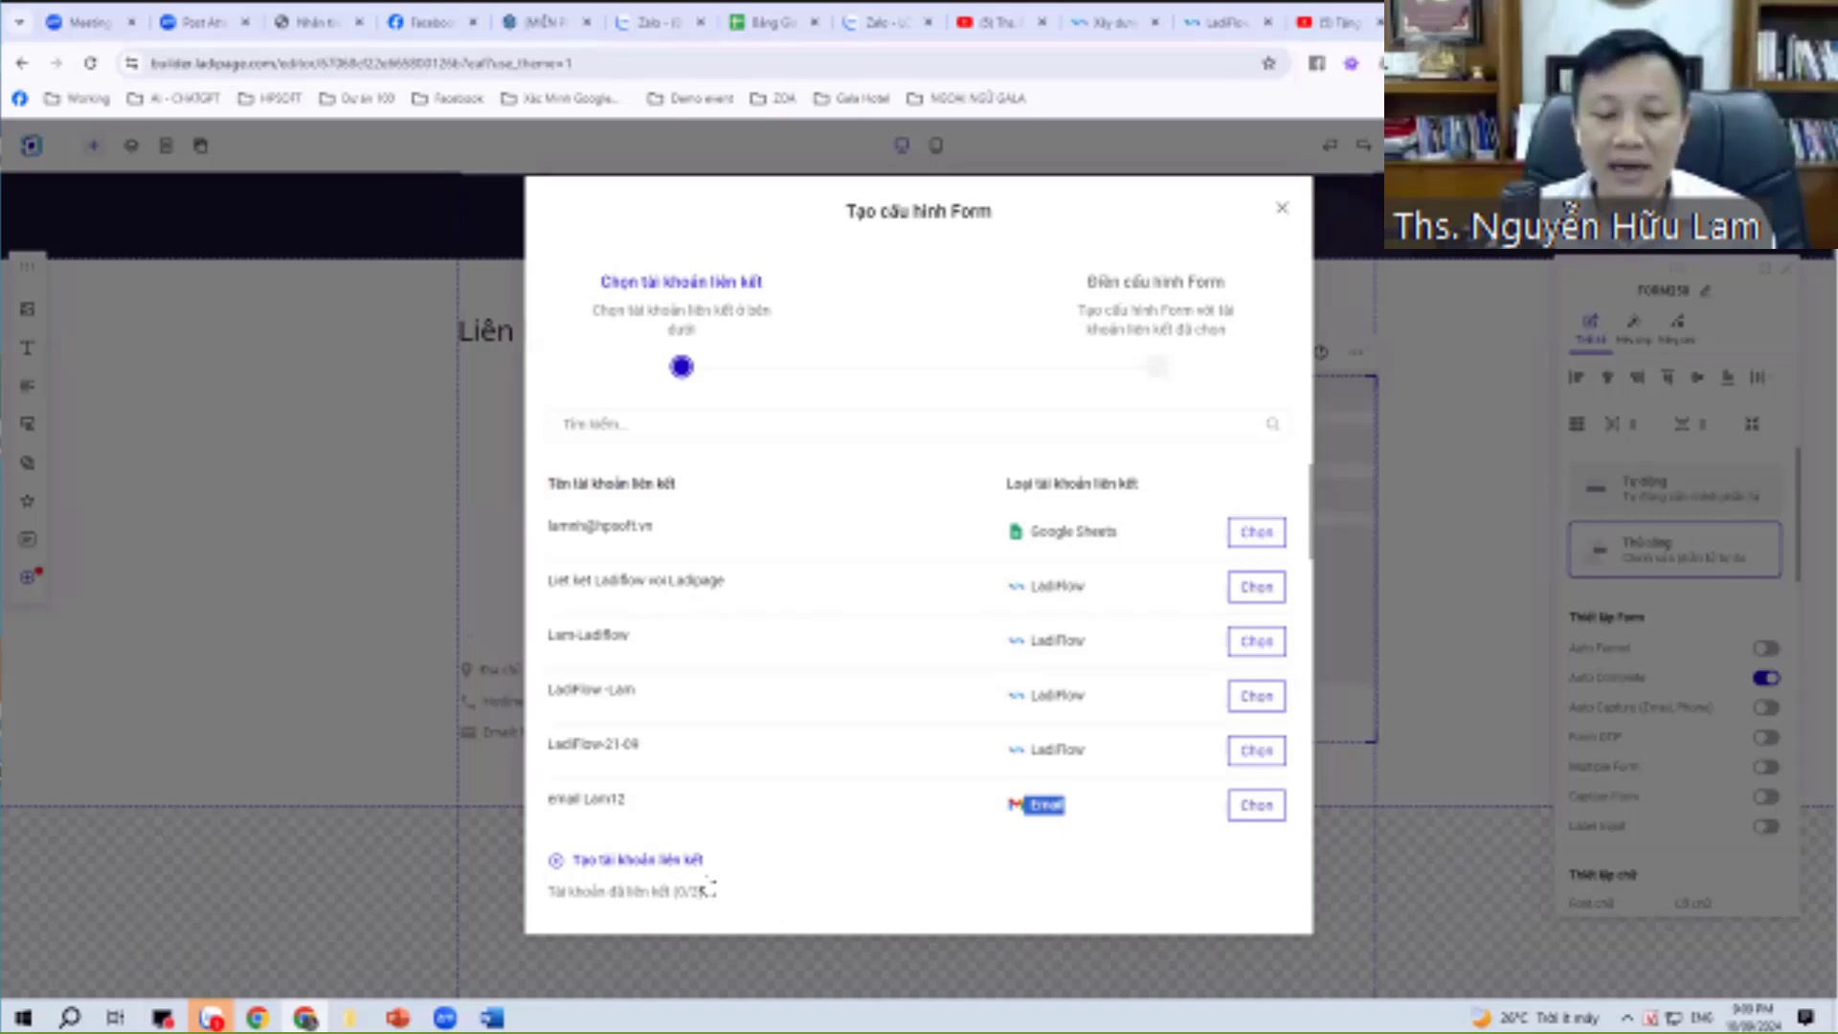
{"action": "left_click", "coordinate": [675, 860]}
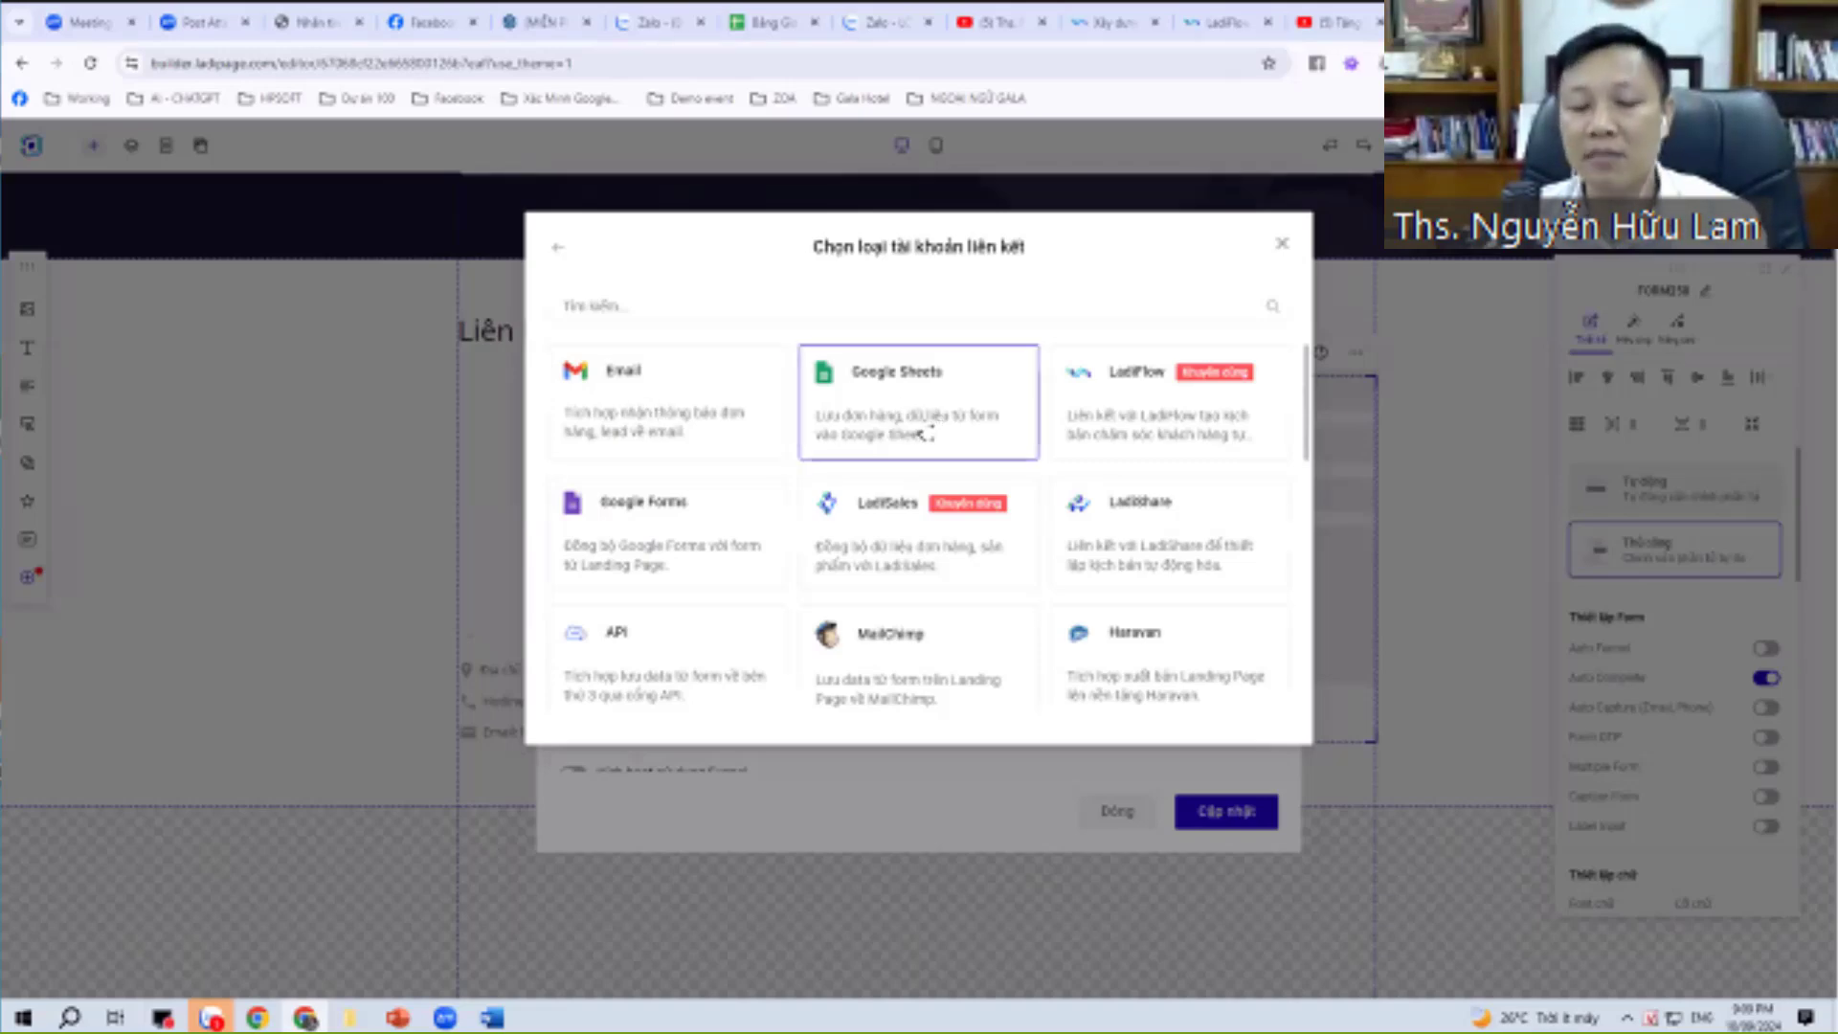
{"action": "left_click", "coordinate": [1280, 244]}
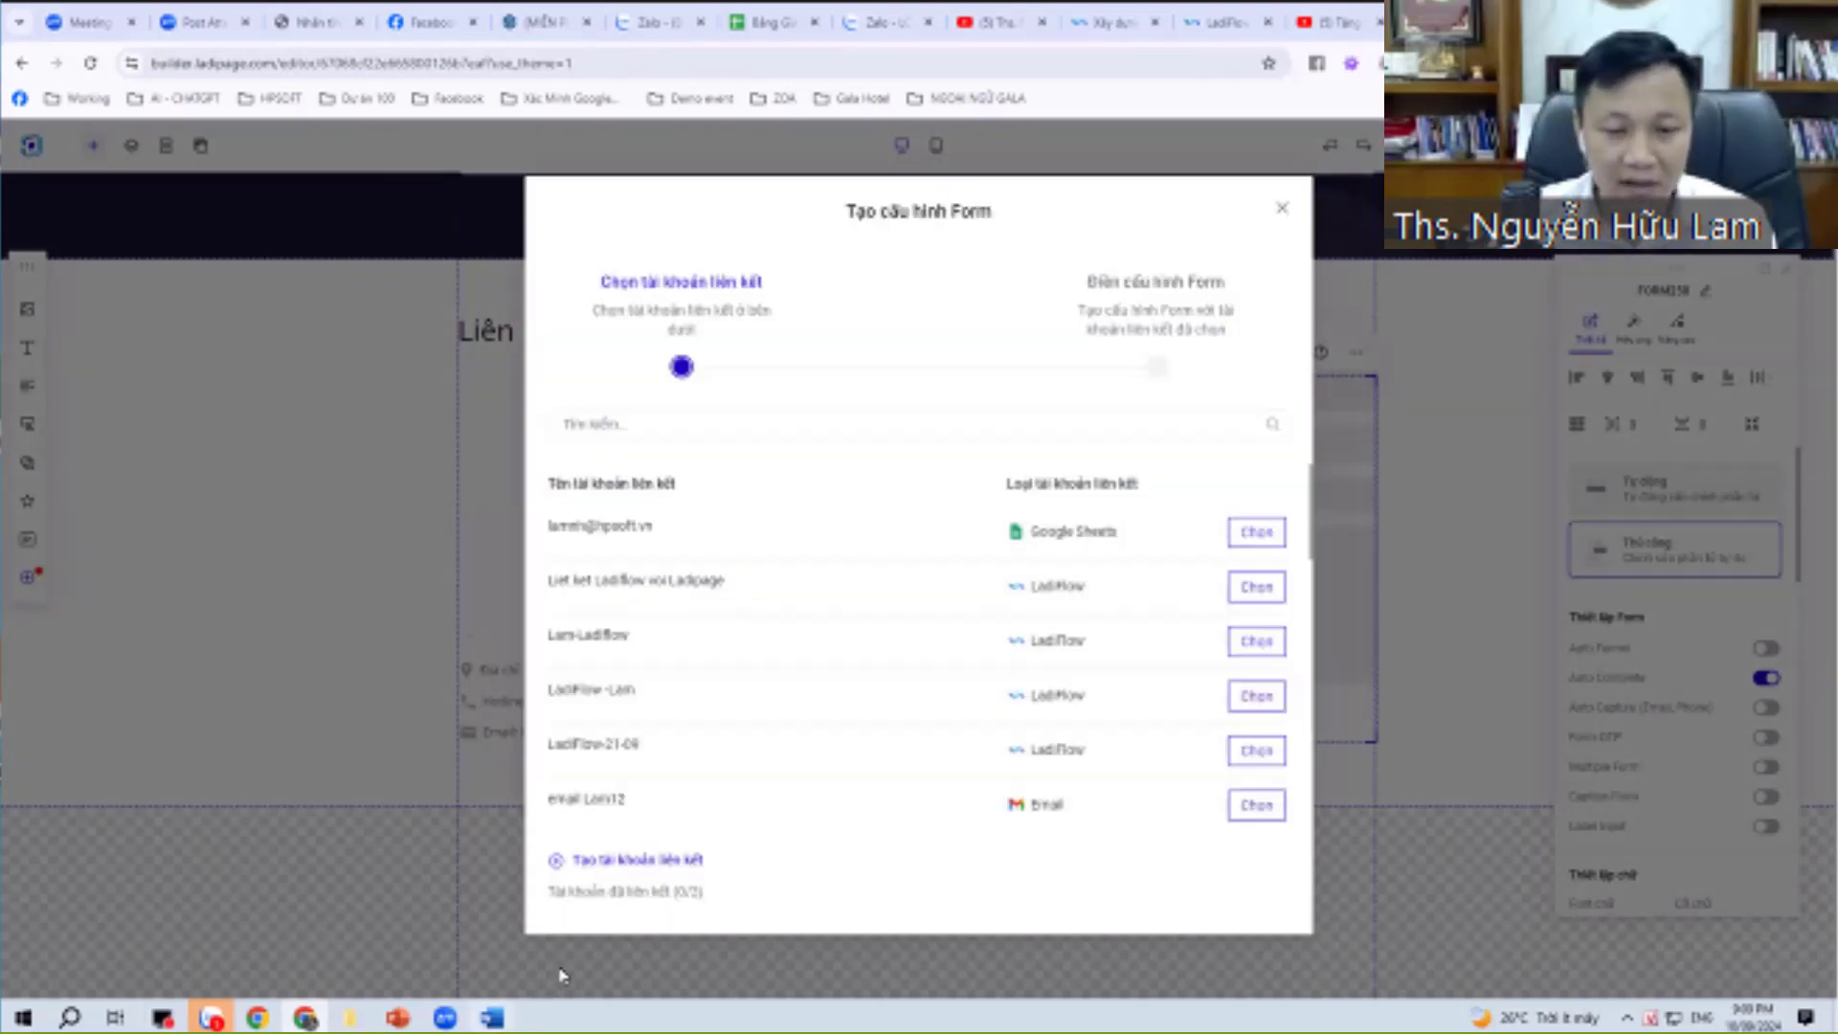
{"action": "left_click", "coordinate": [492, 1018]}
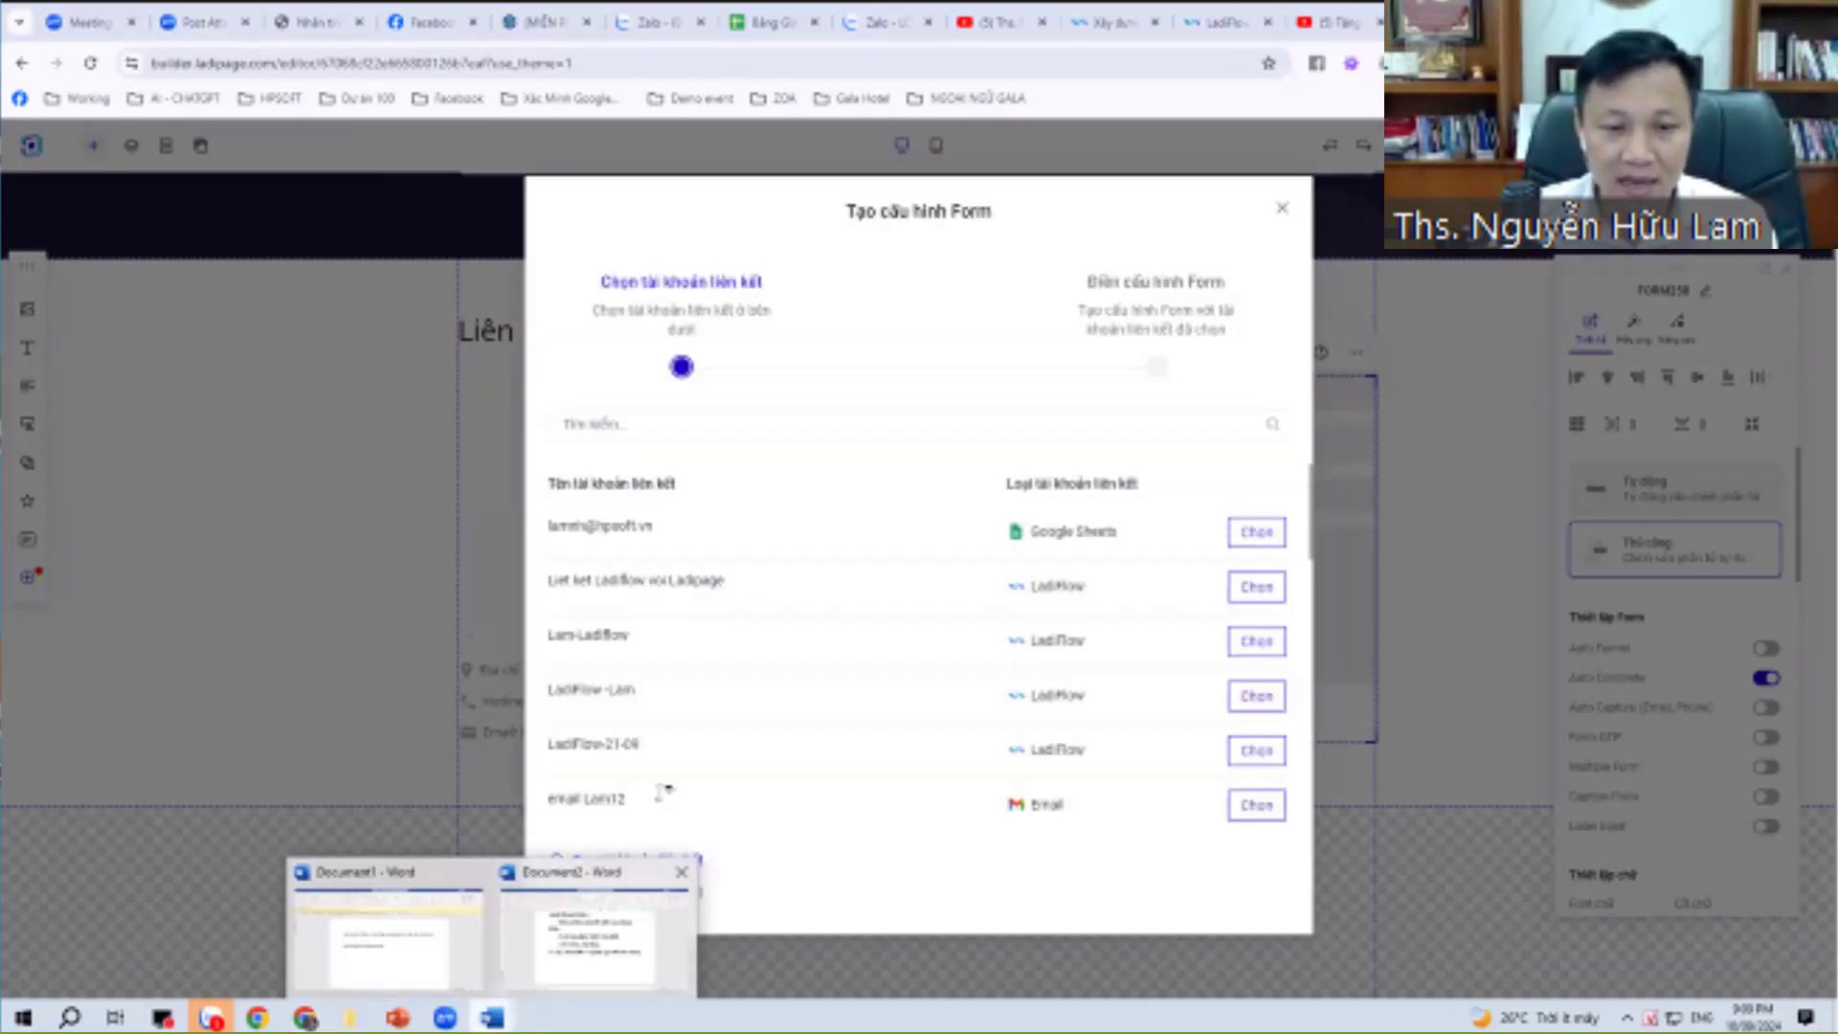
{"action": "left_click", "coordinate": [593, 919]}
Scroll to the automation list and highlight the '+ Gửi thông tin KH và Google Sheet' line.
{"action": "scroll", "coordinate": [685, 756], "scroll_direction": "up", "scroll_amount": 4}
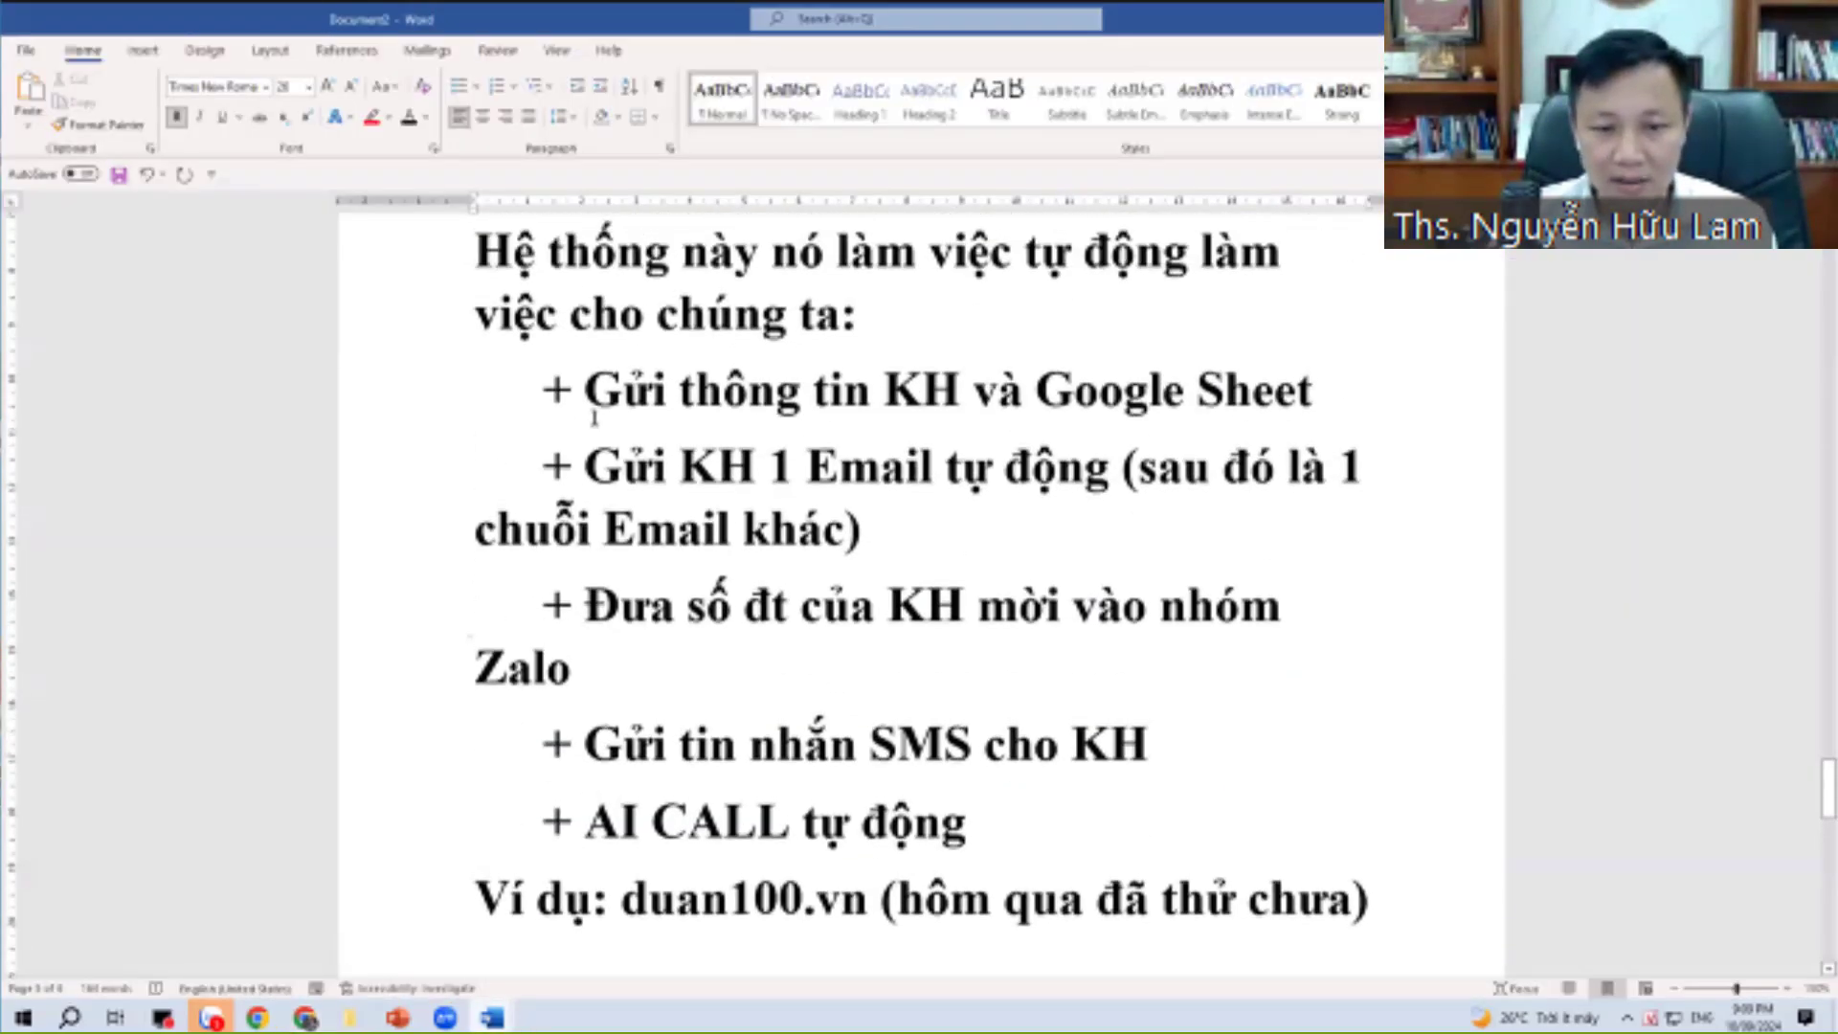
{"action": "left_click_drag", "start_coordinate": [543, 393], "coordinate": [1335, 392]}
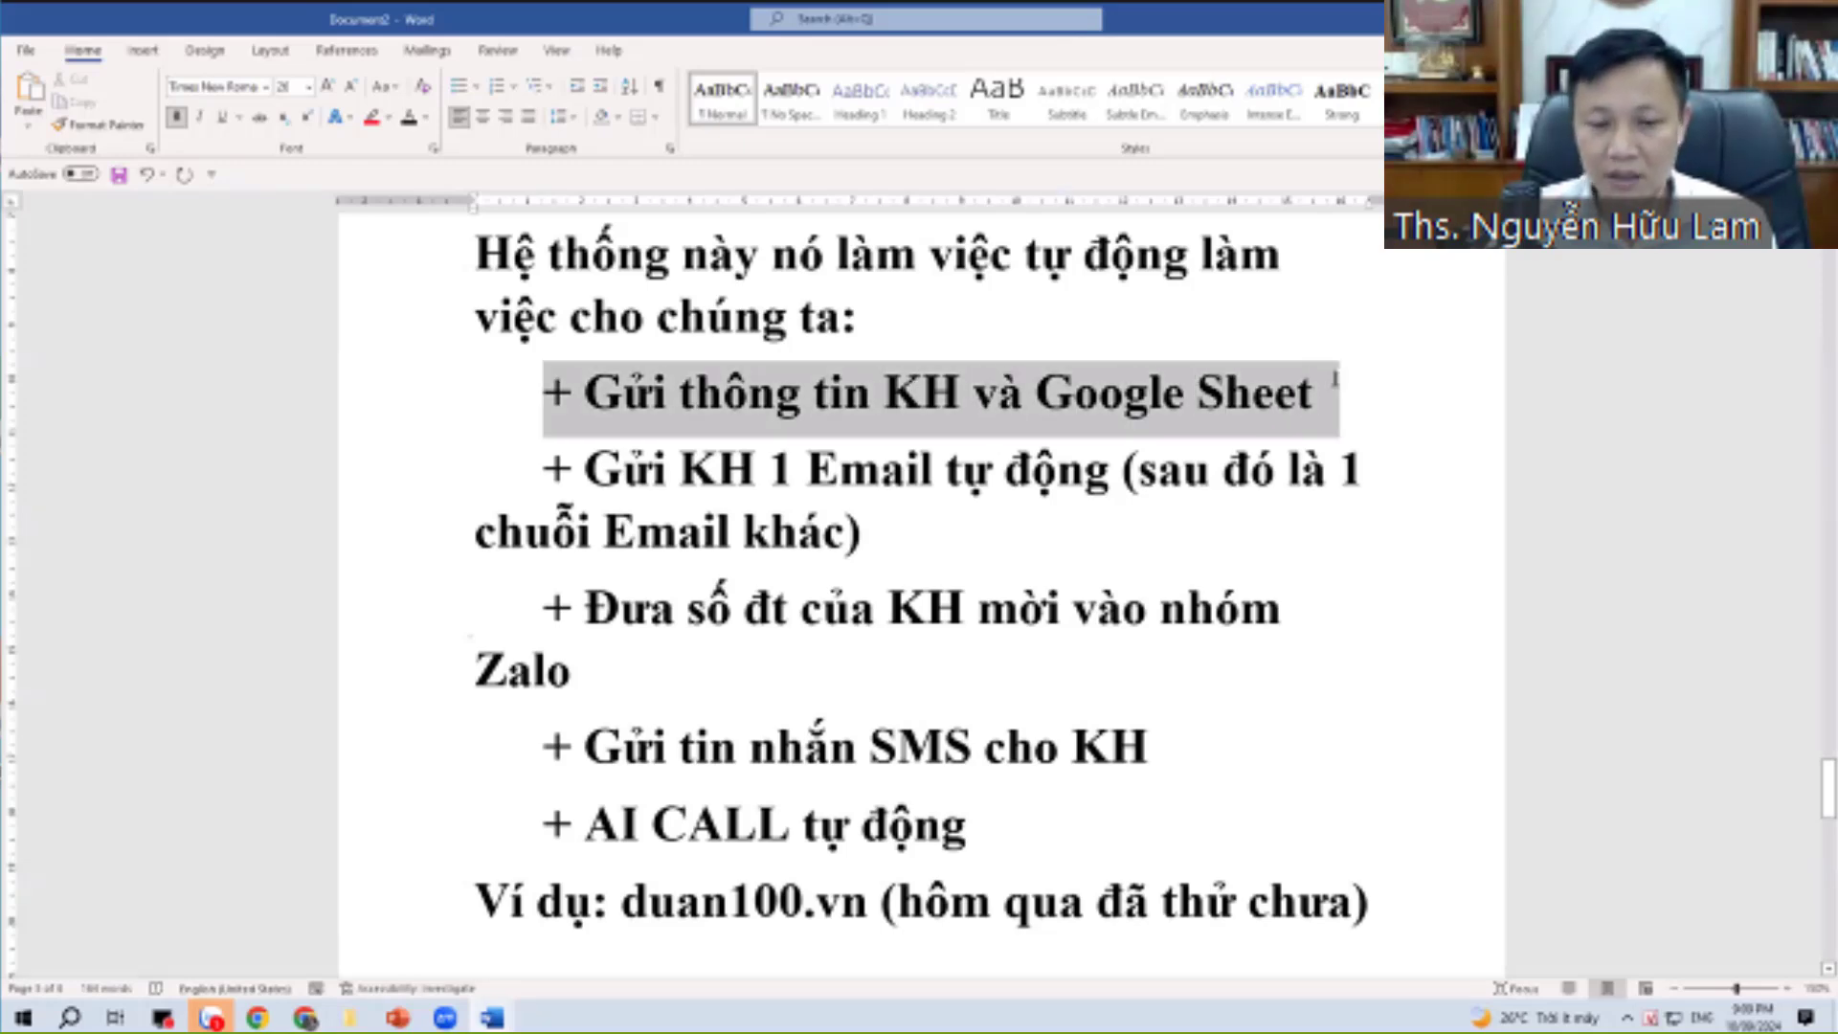
{"action": "left_click", "coordinate": [446, 1019]}
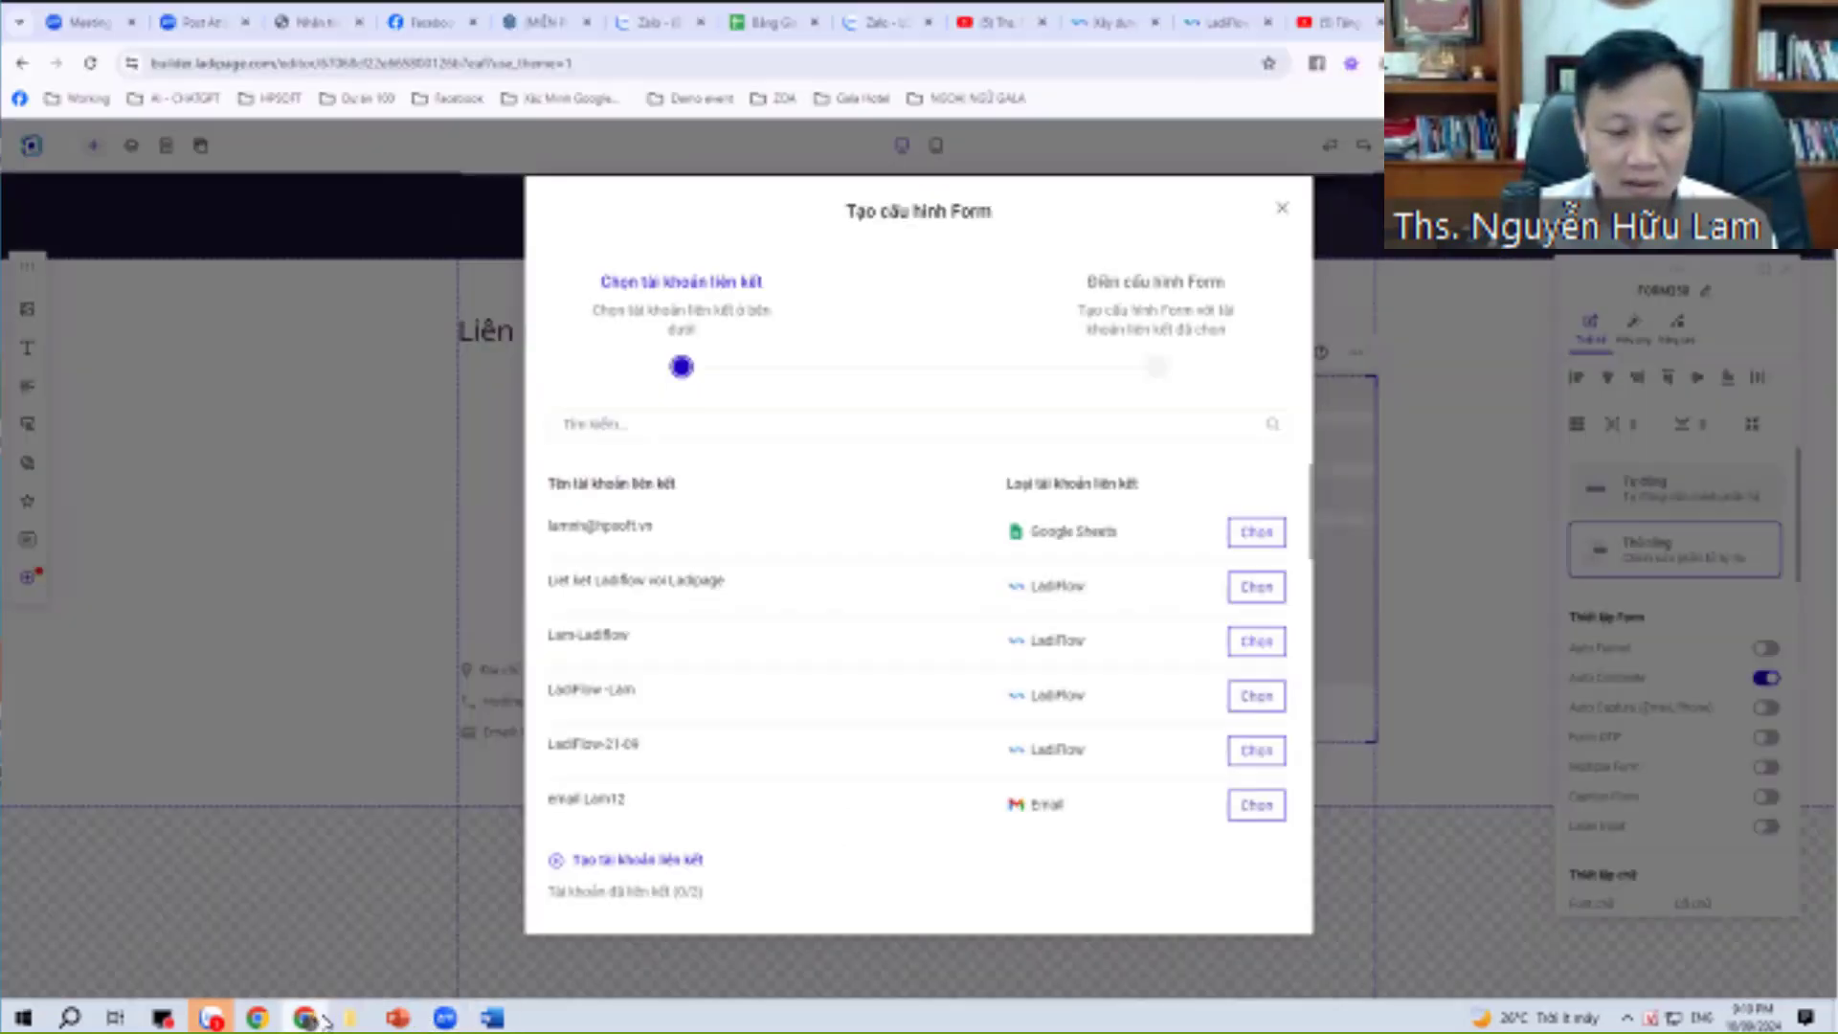
Start the Google Sheets connection, then close the Google sign-in window and back out.
{"action": "key", "text": "alt+Tab"}
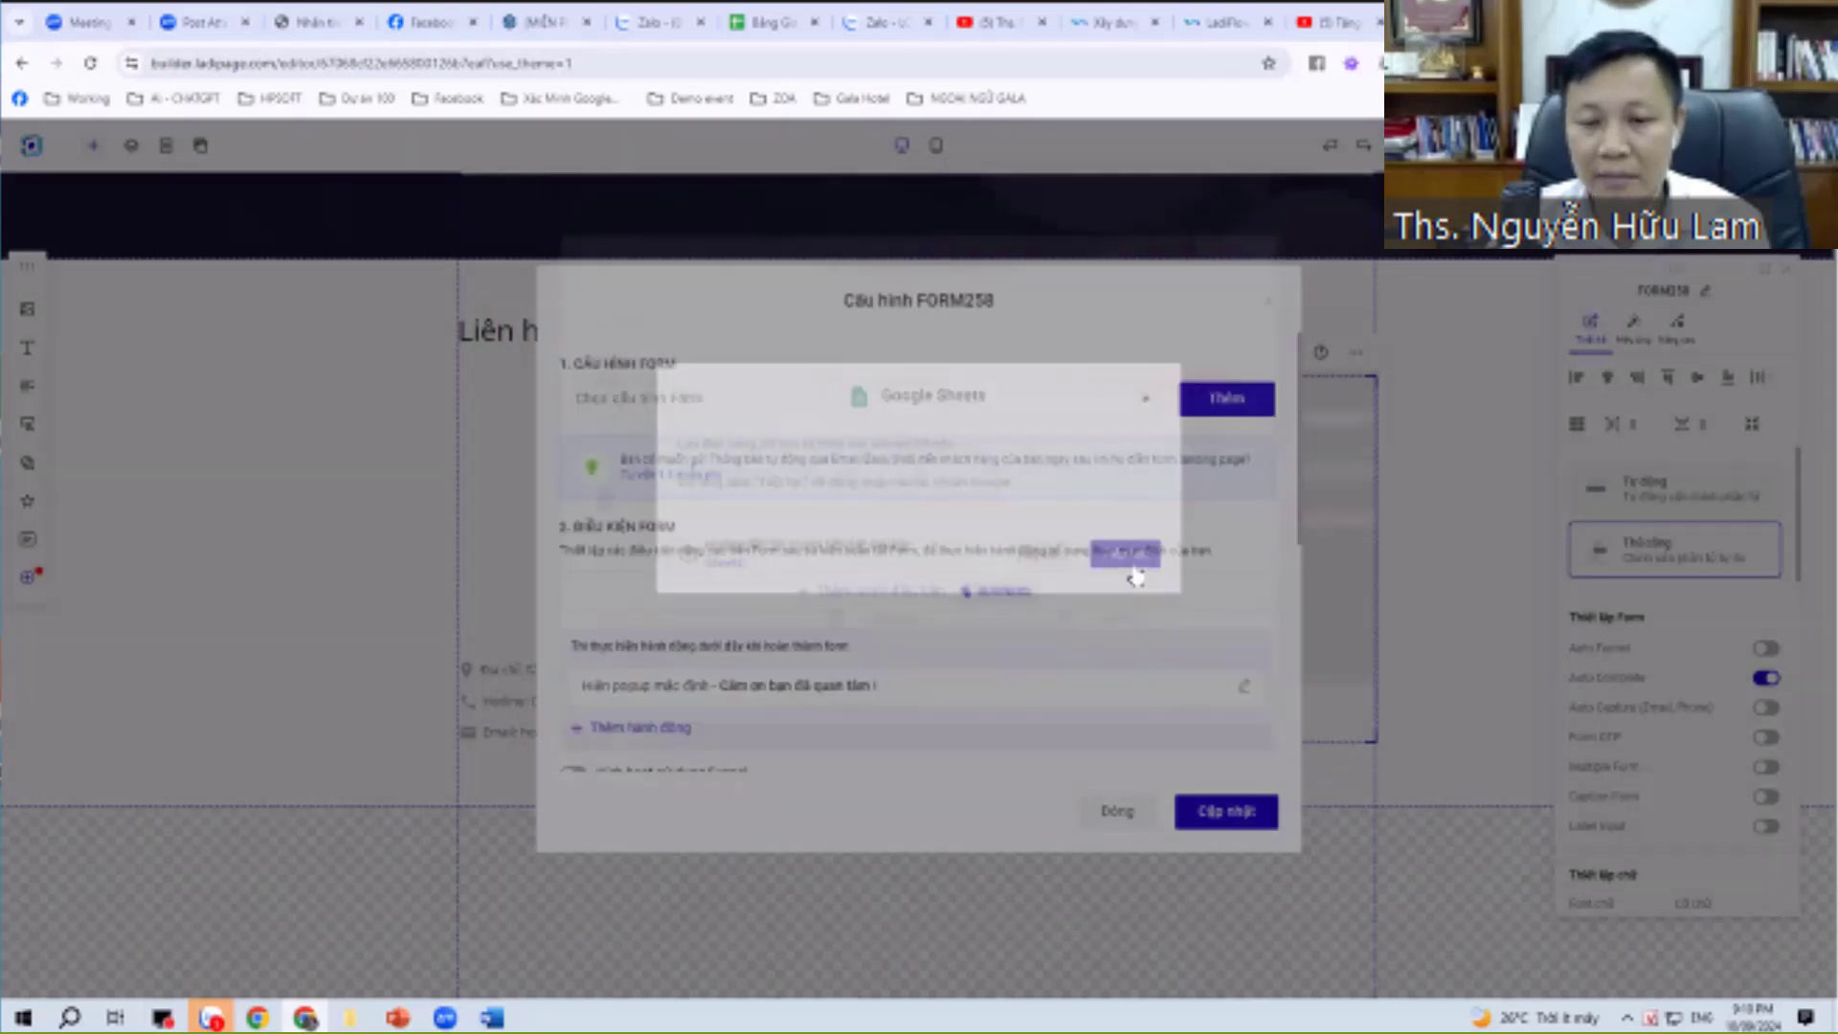
{"action": "left_click", "coordinate": [912, 558]}
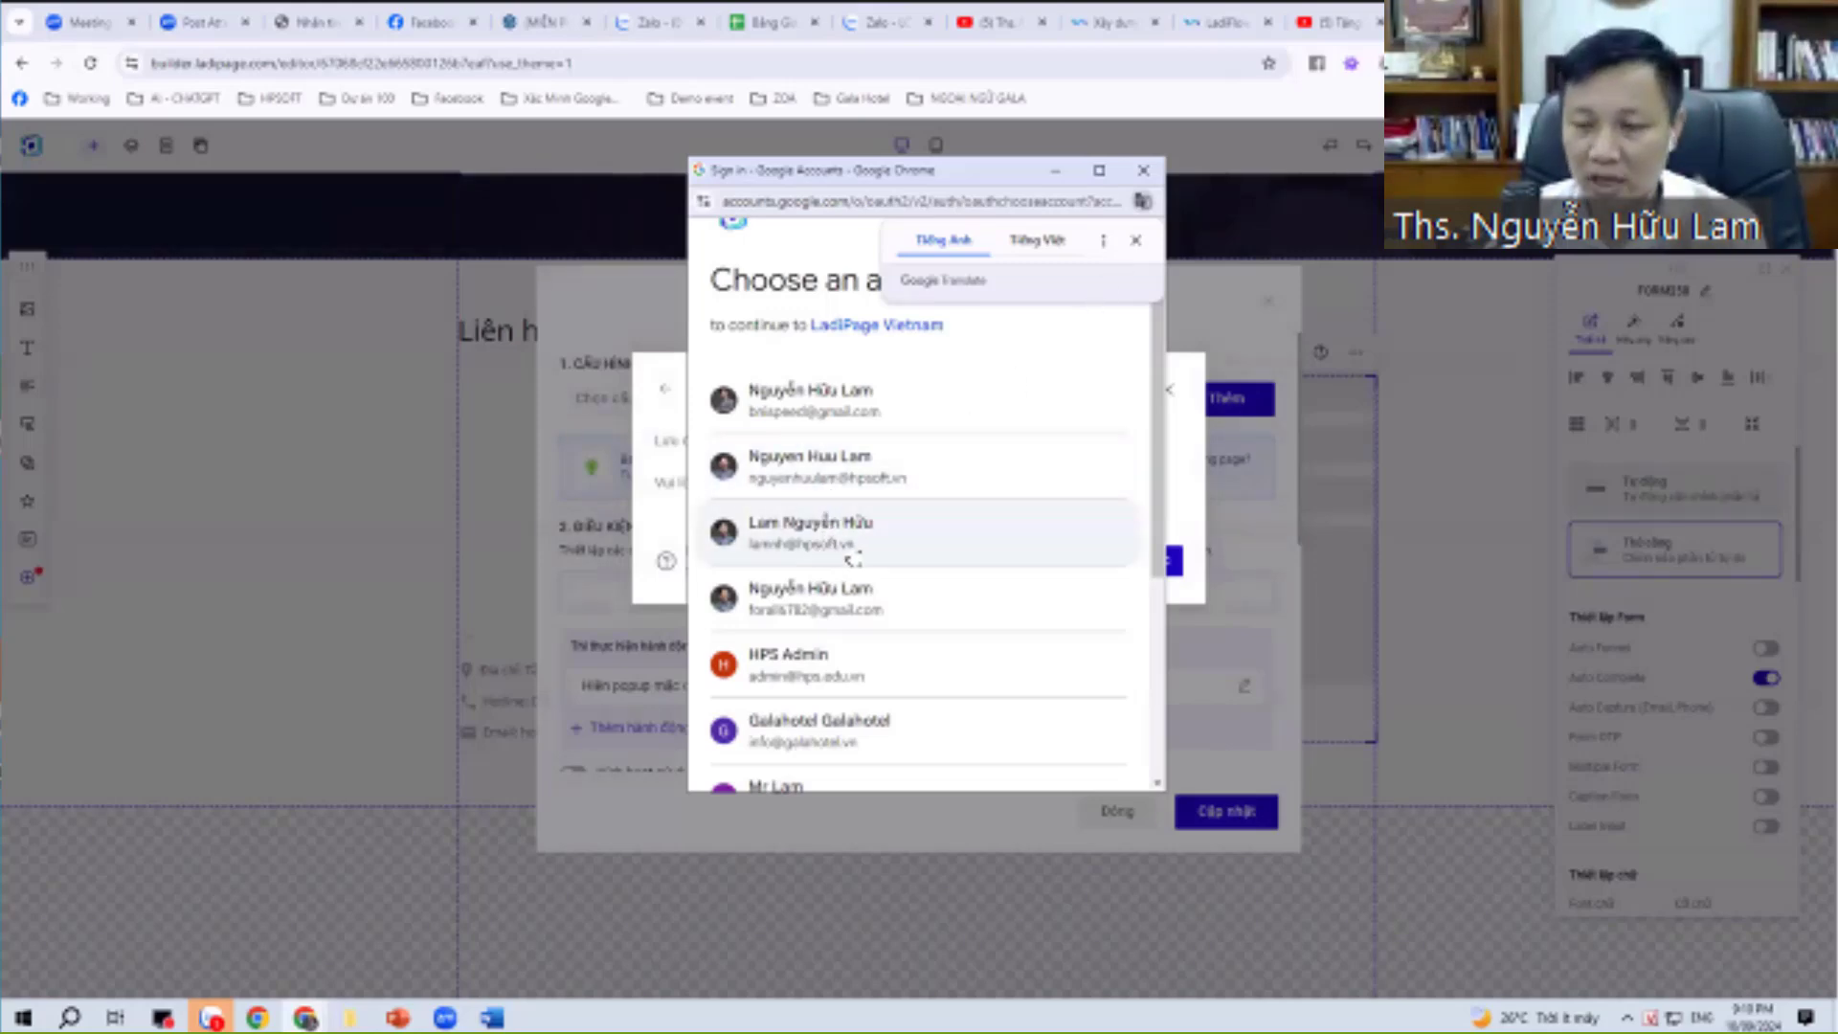
{"action": "left_click", "coordinate": [1143, 170]}
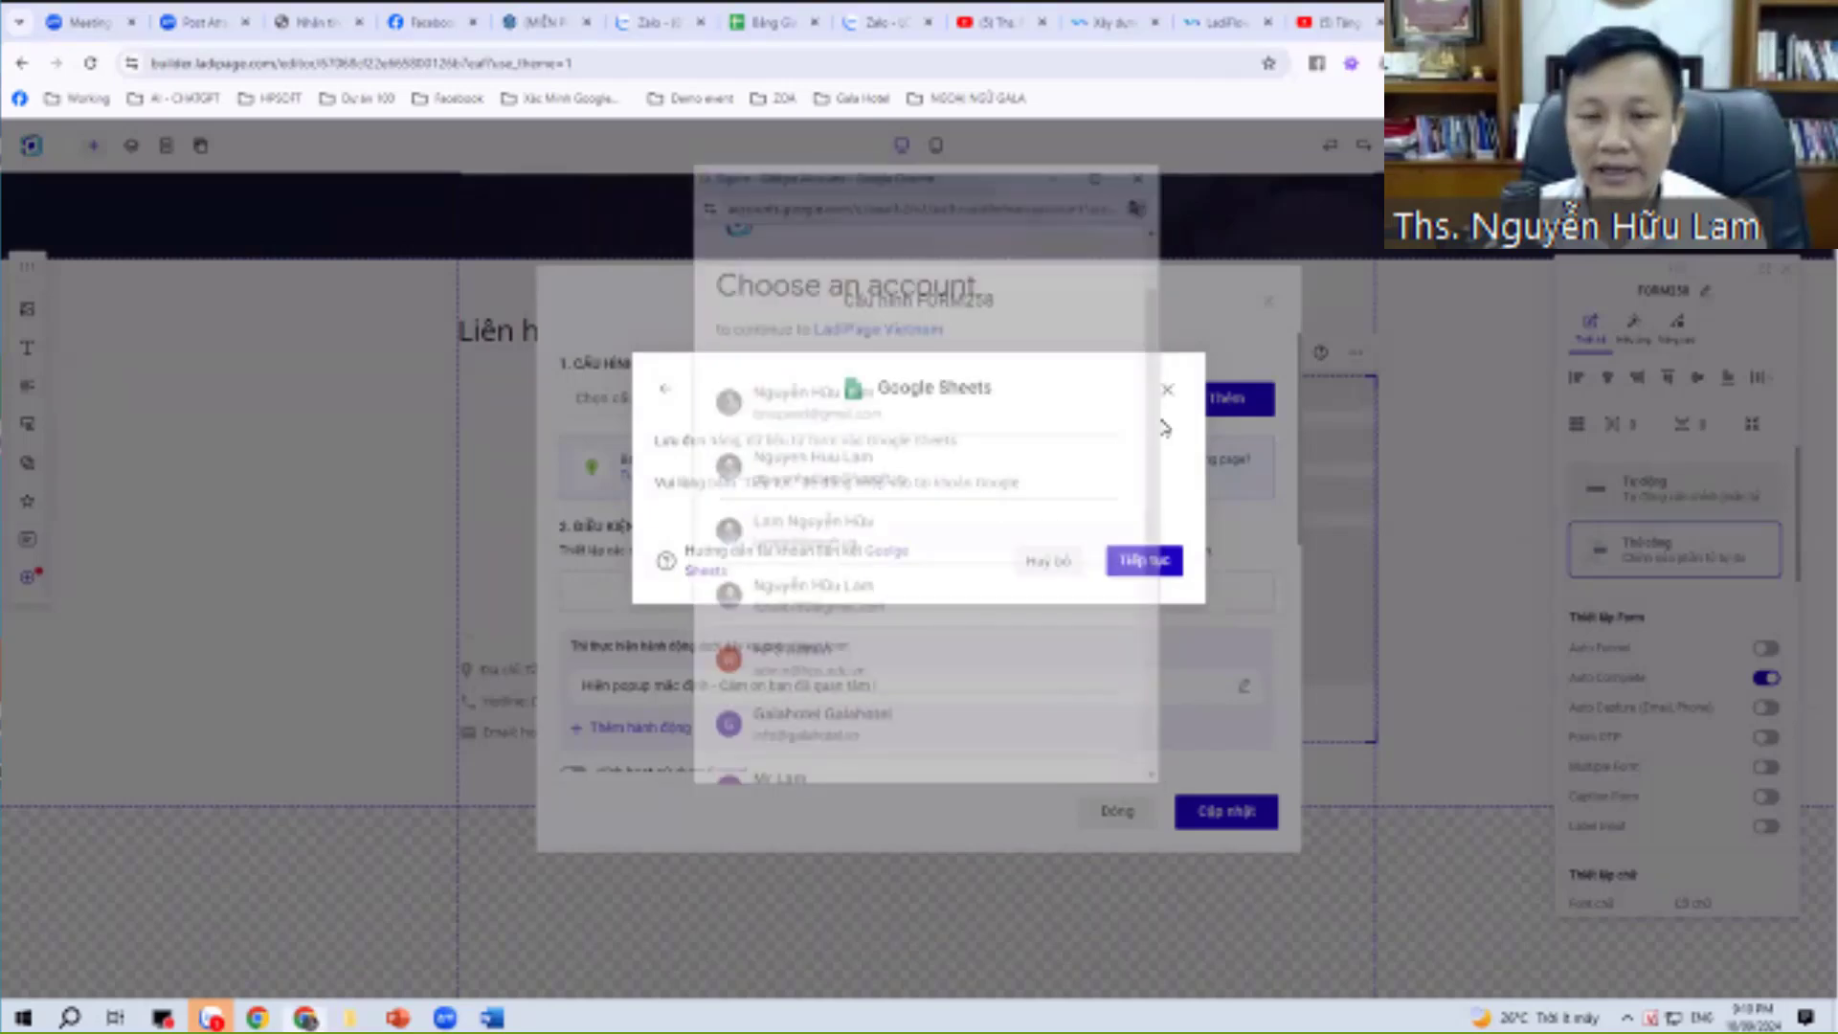
{"action": "left_click", "coordinate": [1166, 390]}
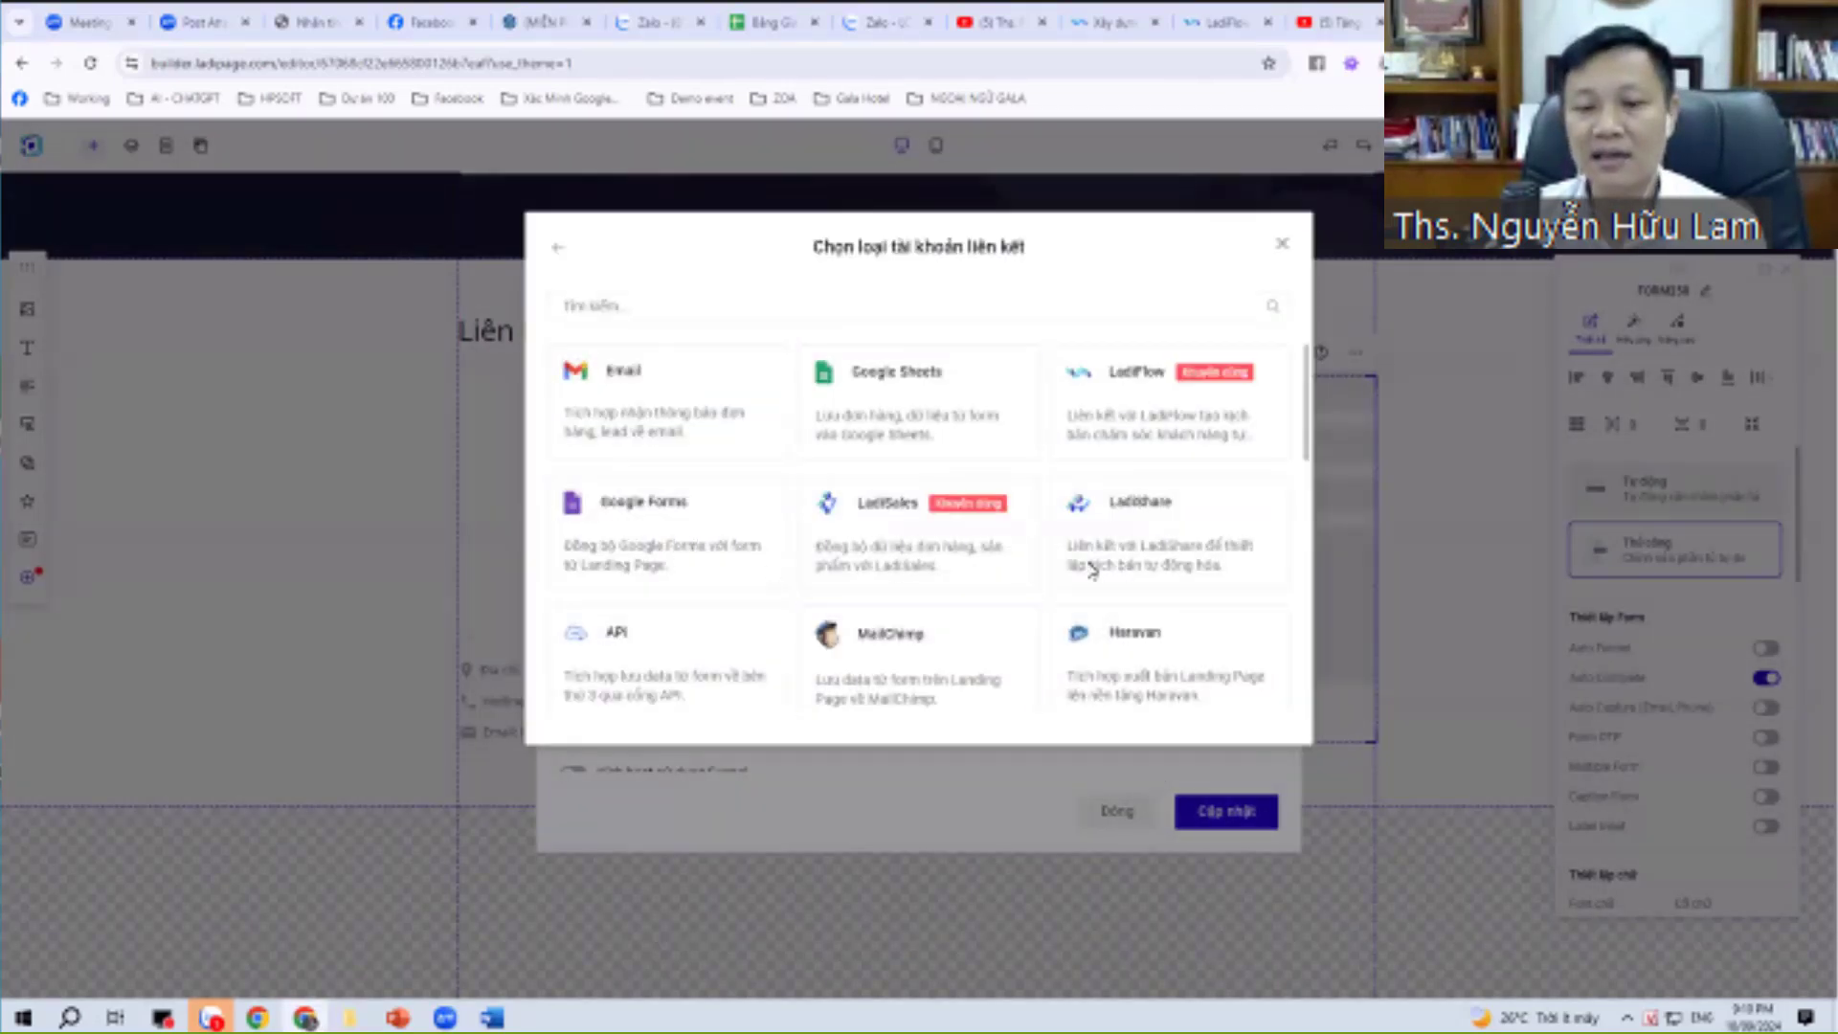
Create an Email linked account by entering the email address and account name, then add it.
{"action": "left_click", "coordinate": [1090, 564]}
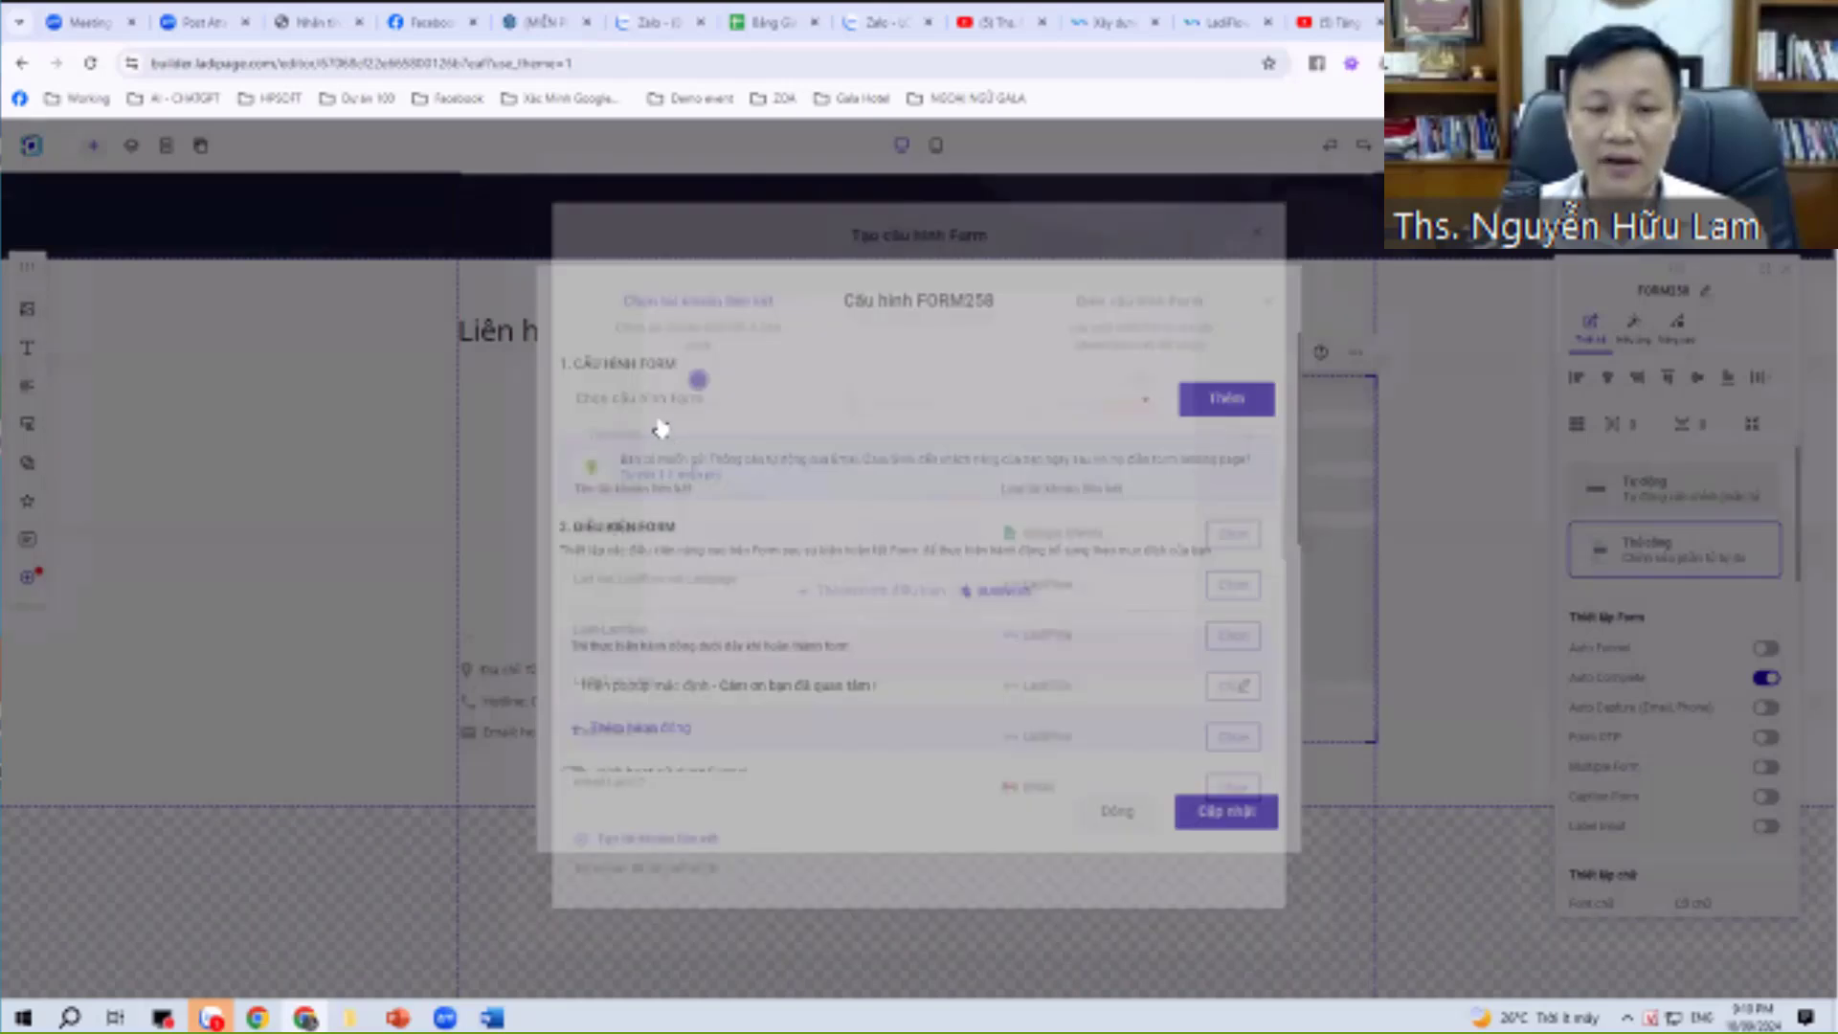
{"action": "left_click", "coordinate": [975, 613]}
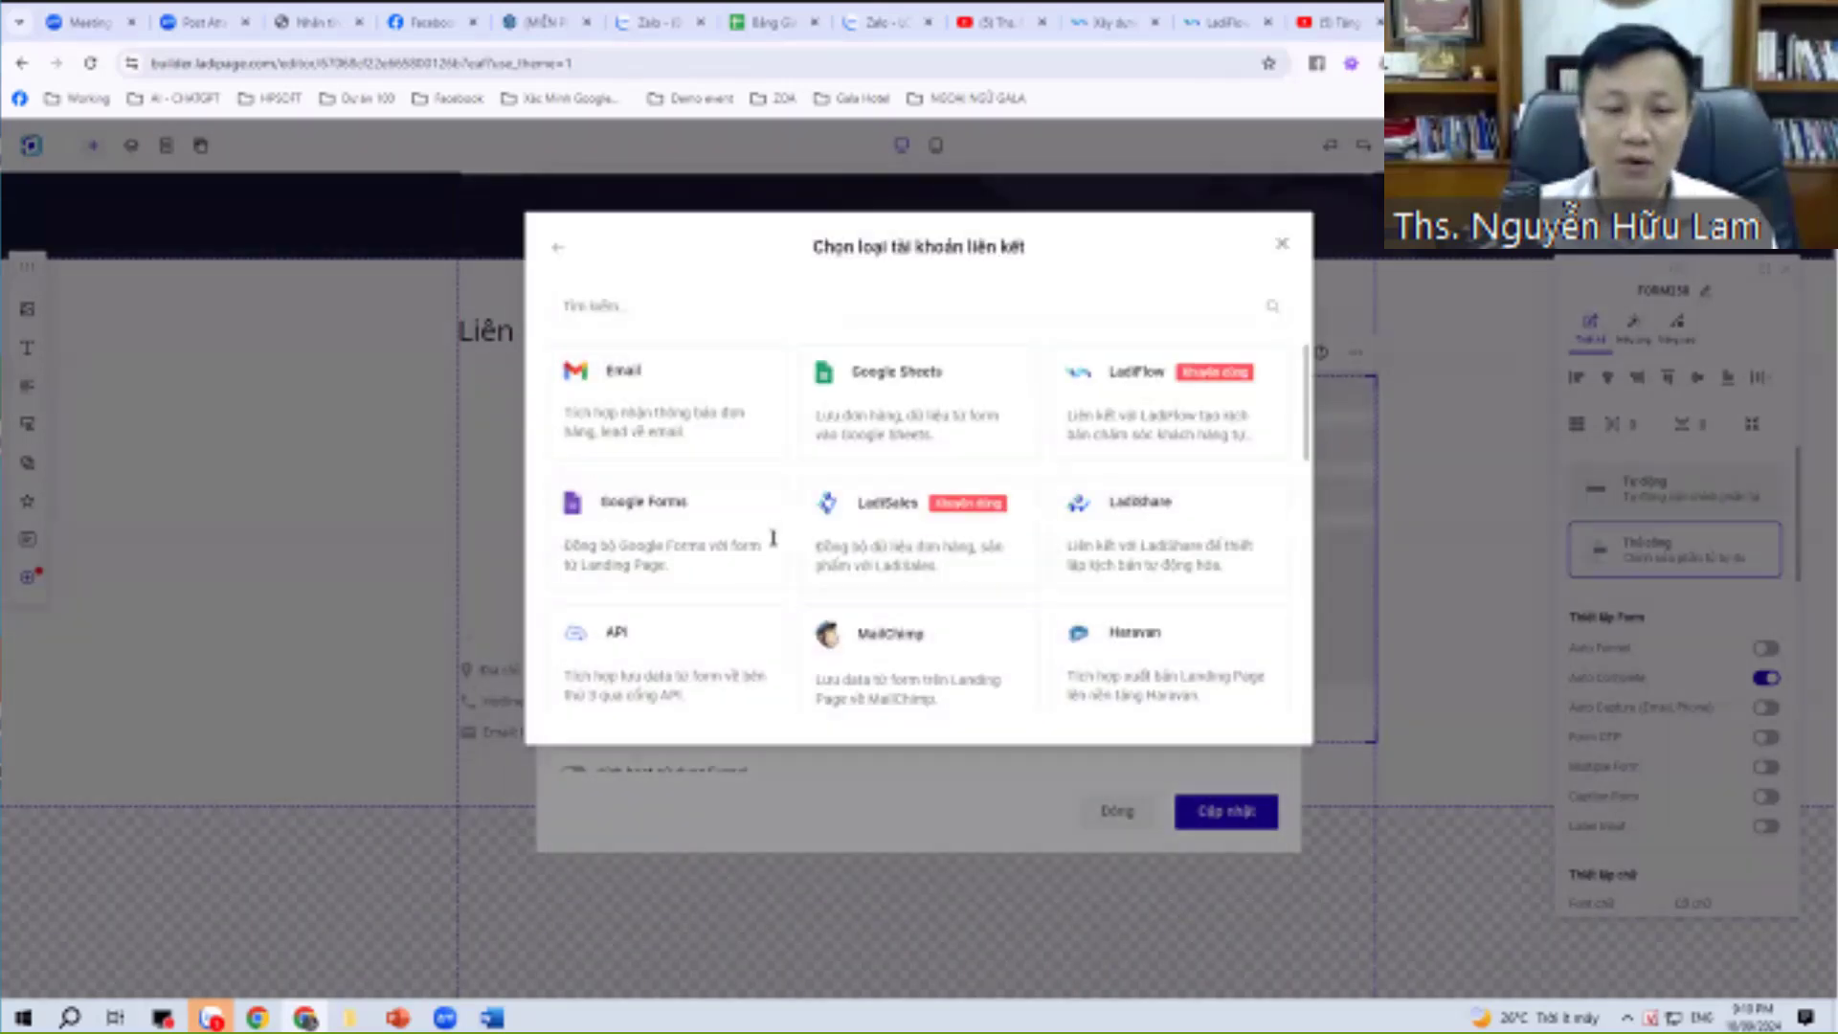
{"action": "key", "text": "Return"}
{"action": "left_click", "coordinate": [773, 541]}
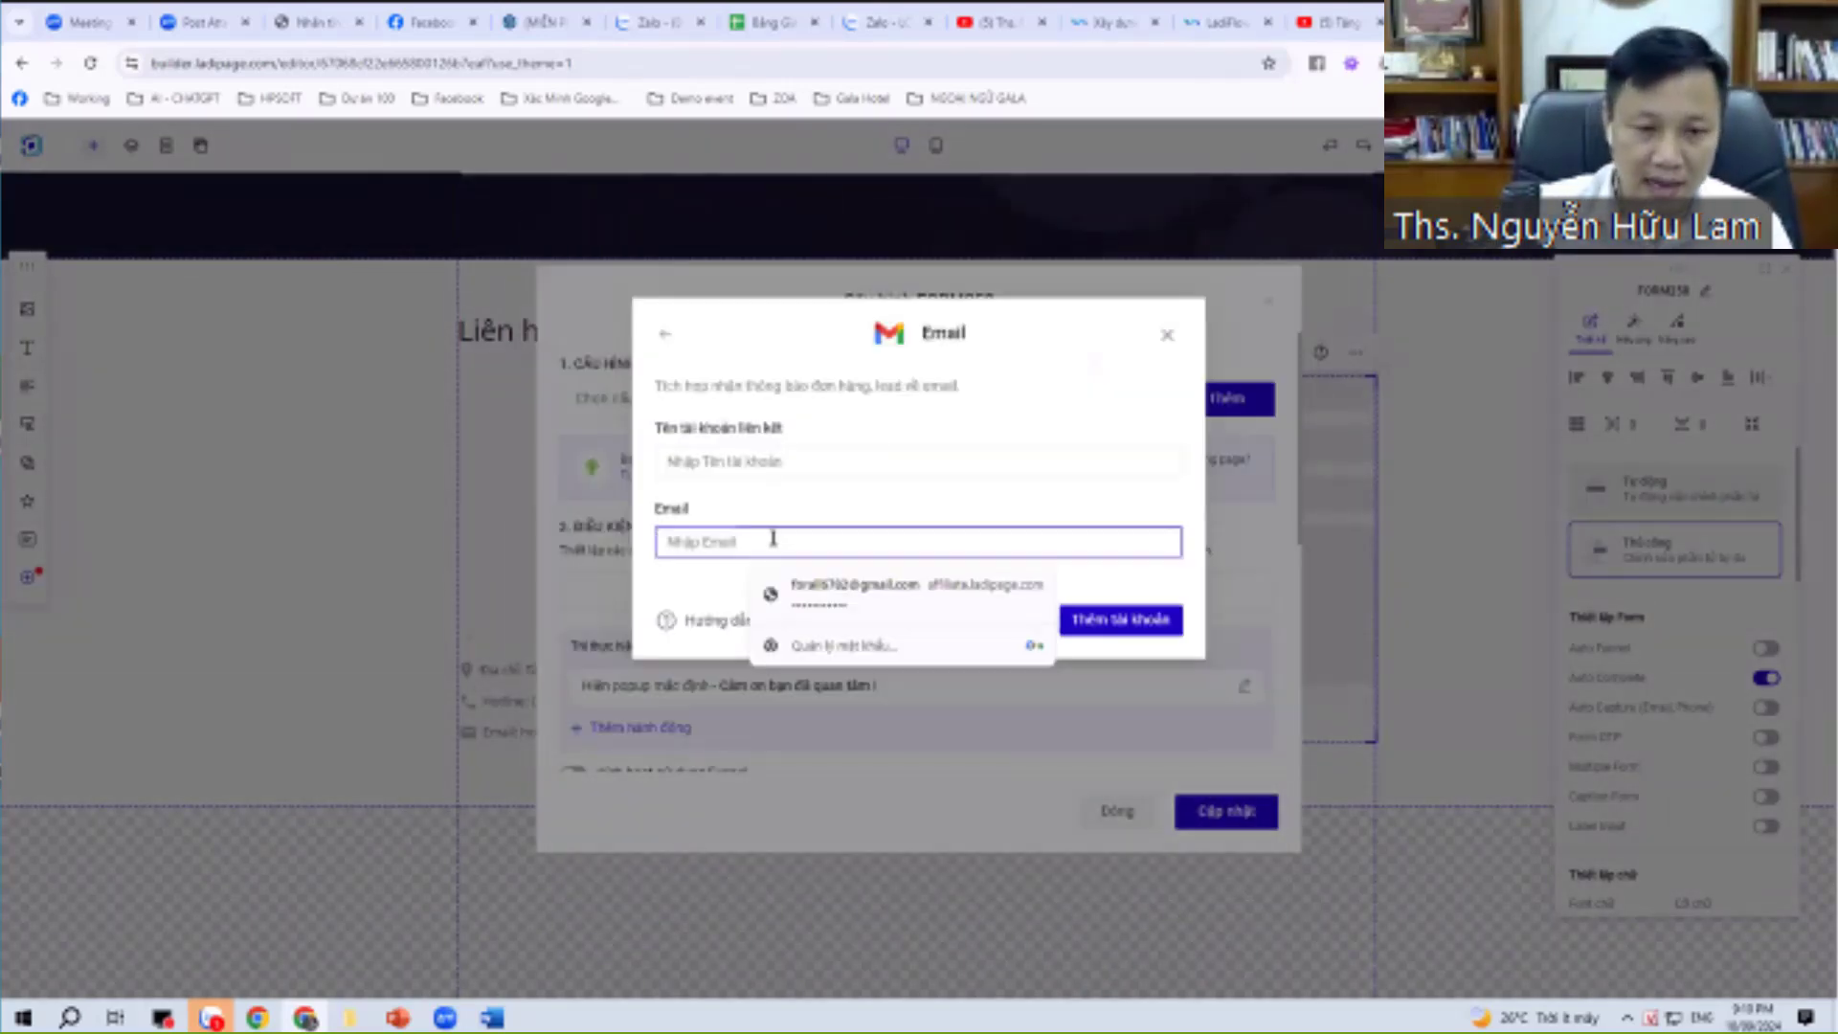
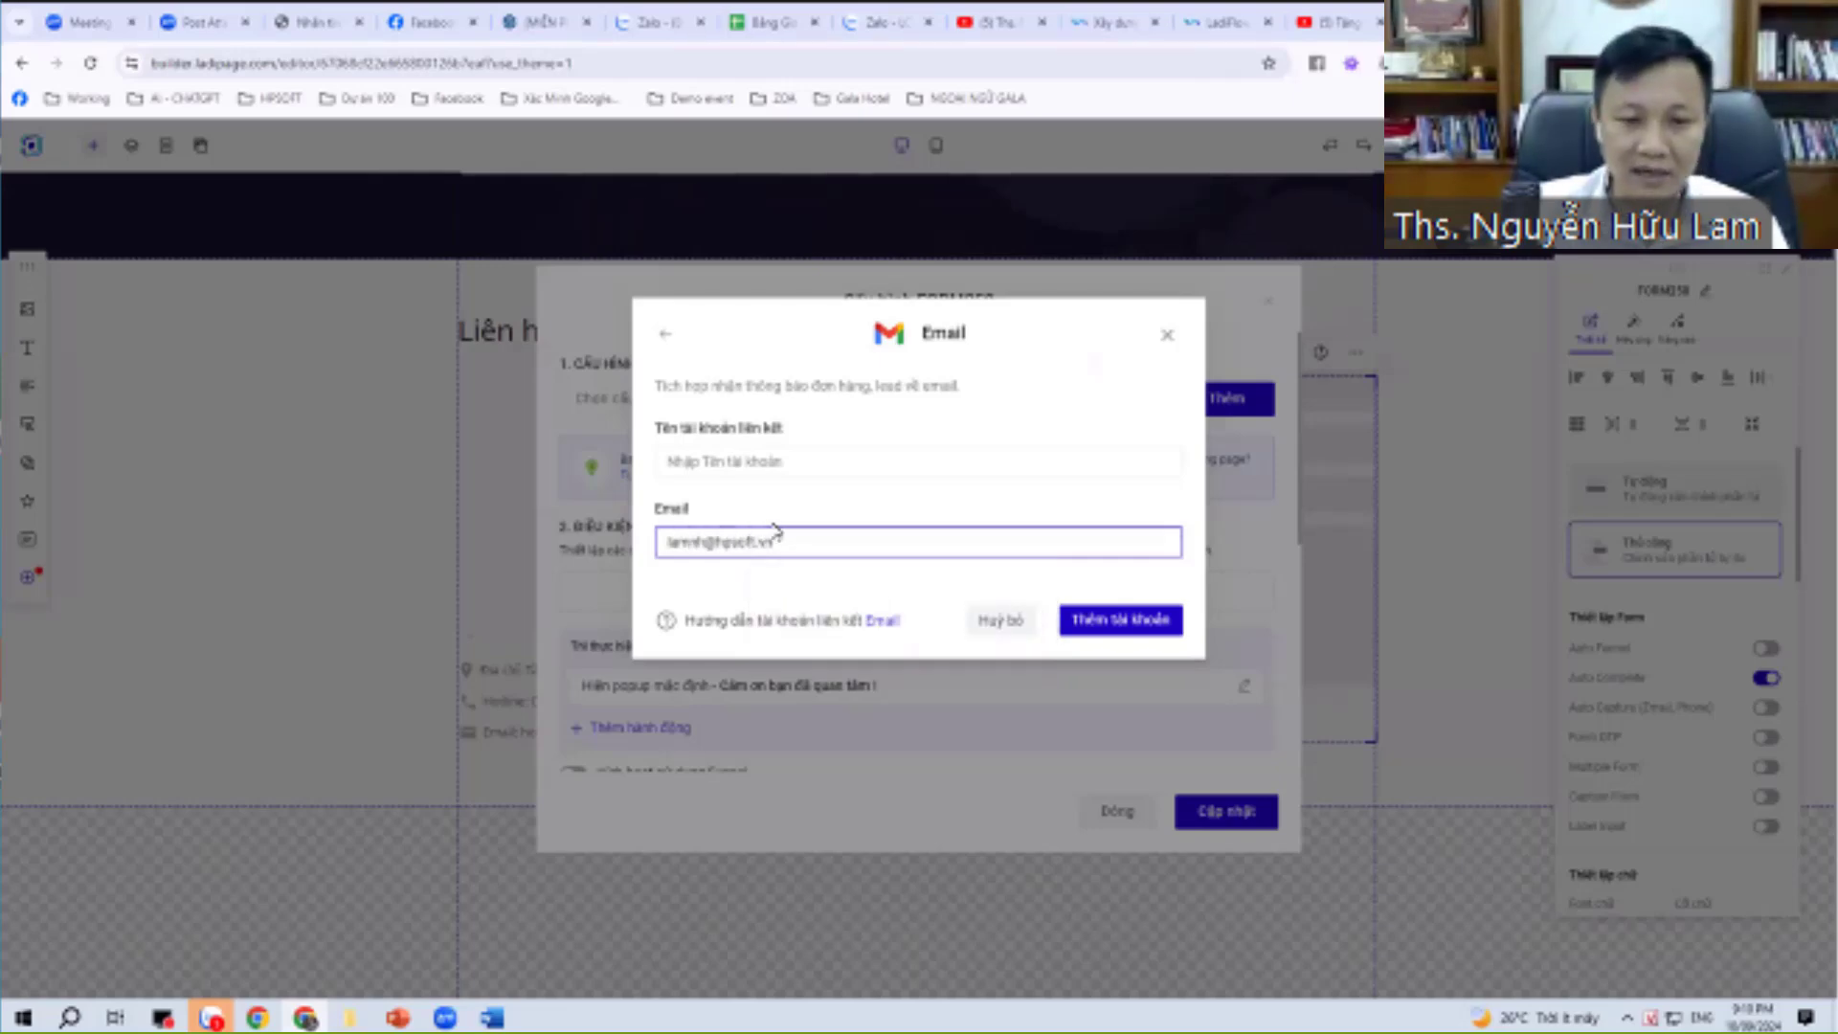
{"action": "left_click", "coordinate": [760, 455]}
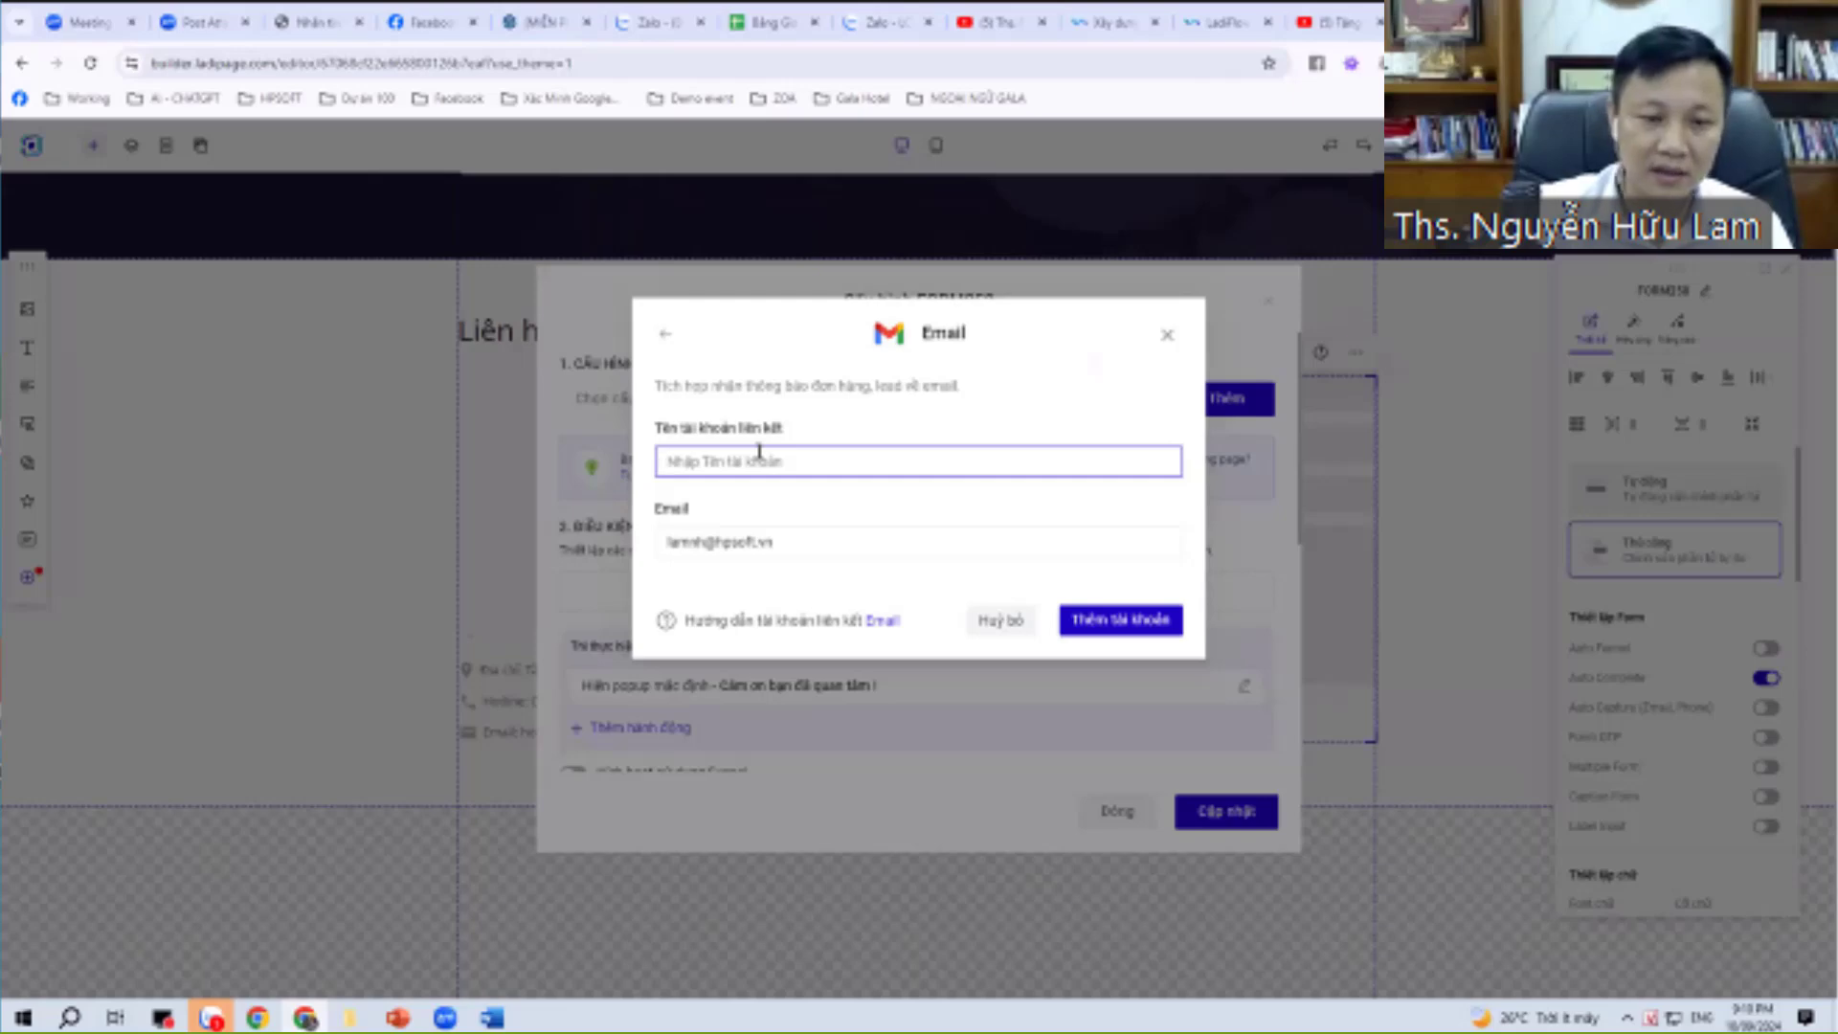
{"action": "type", "text": "Lamnh"}
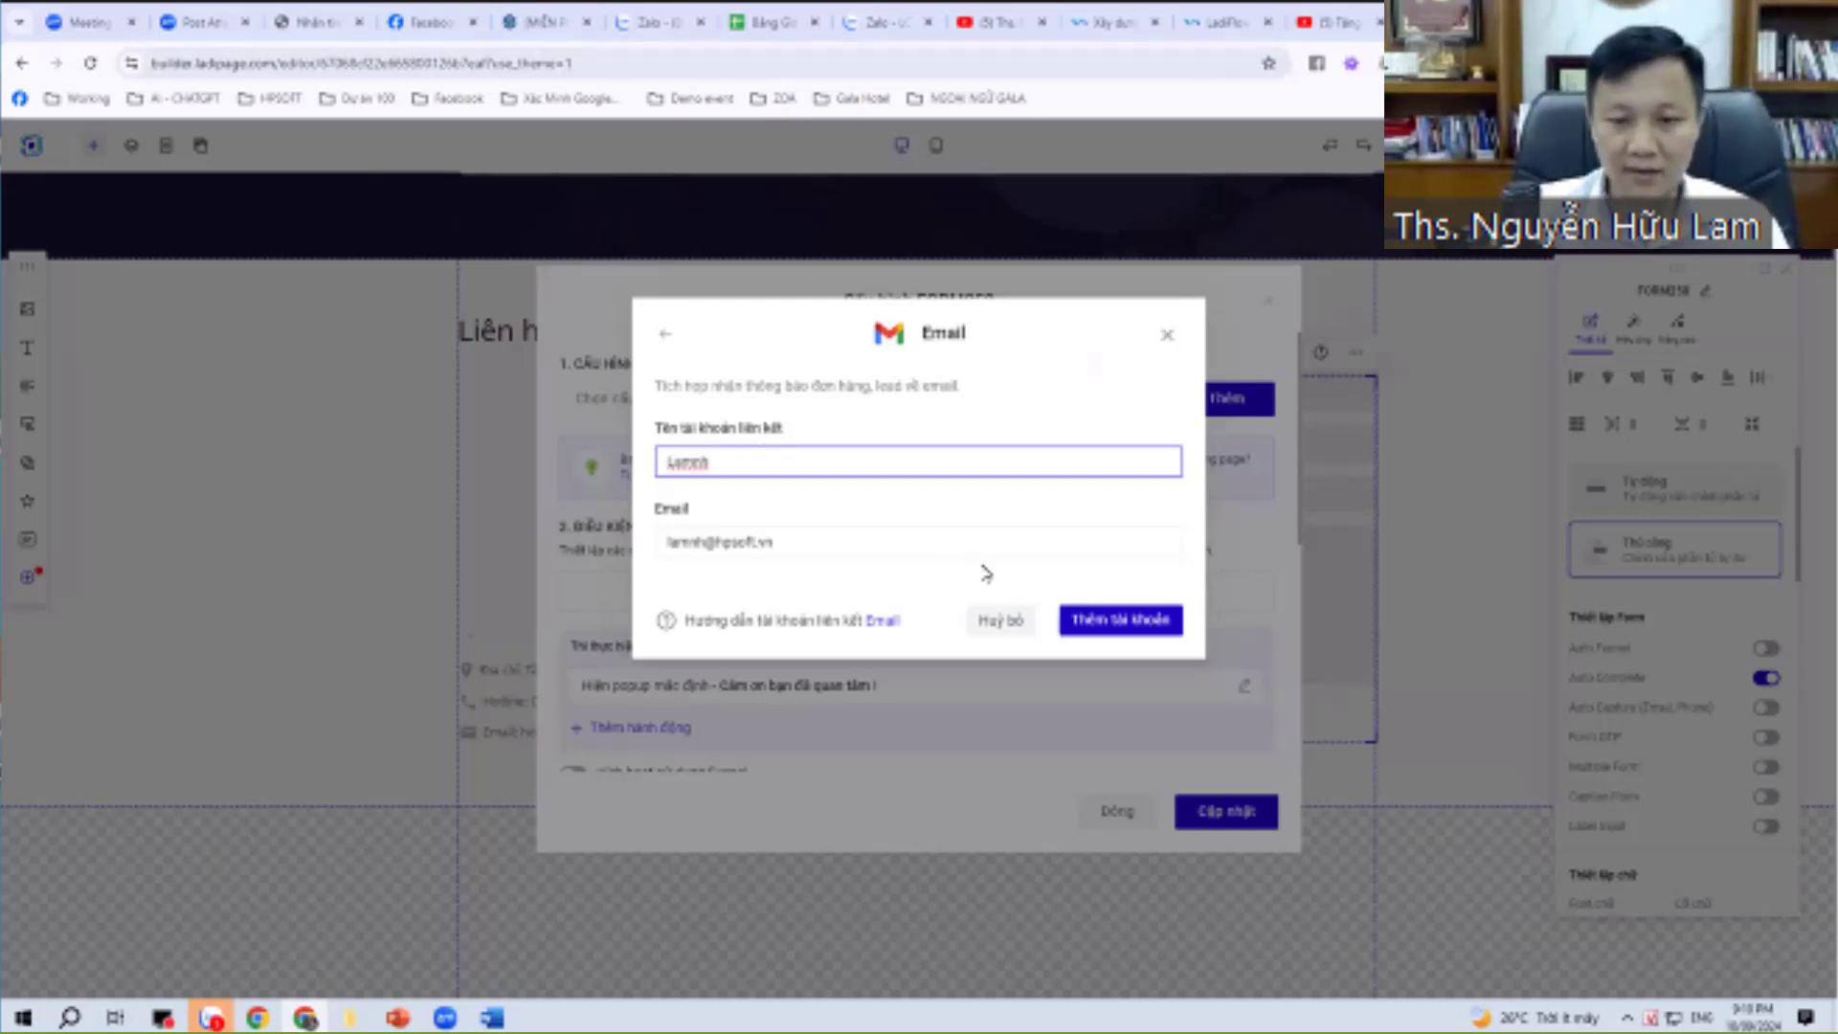
{"action": "left_click", "coordinate": [1111, 623]}
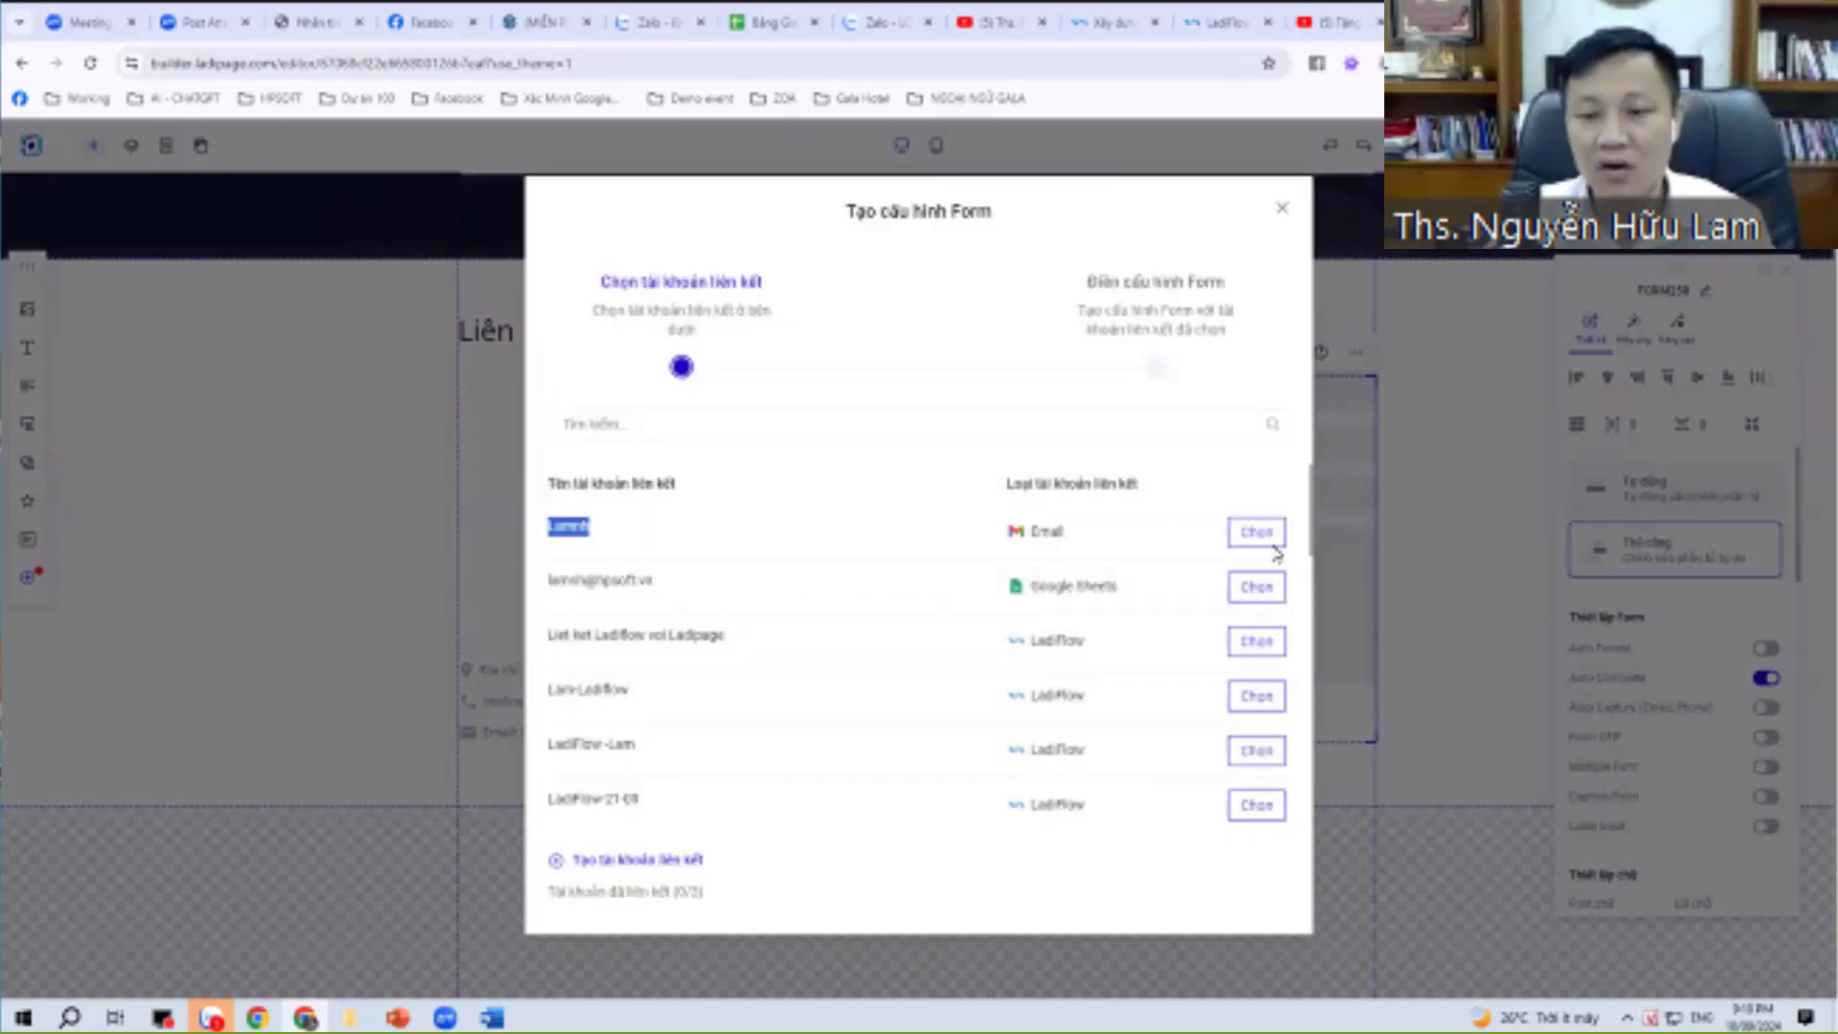
Select the new Email account for the form and begin creating another linked account.
{"action": "left_click", "coordinate": [1274, 544]}
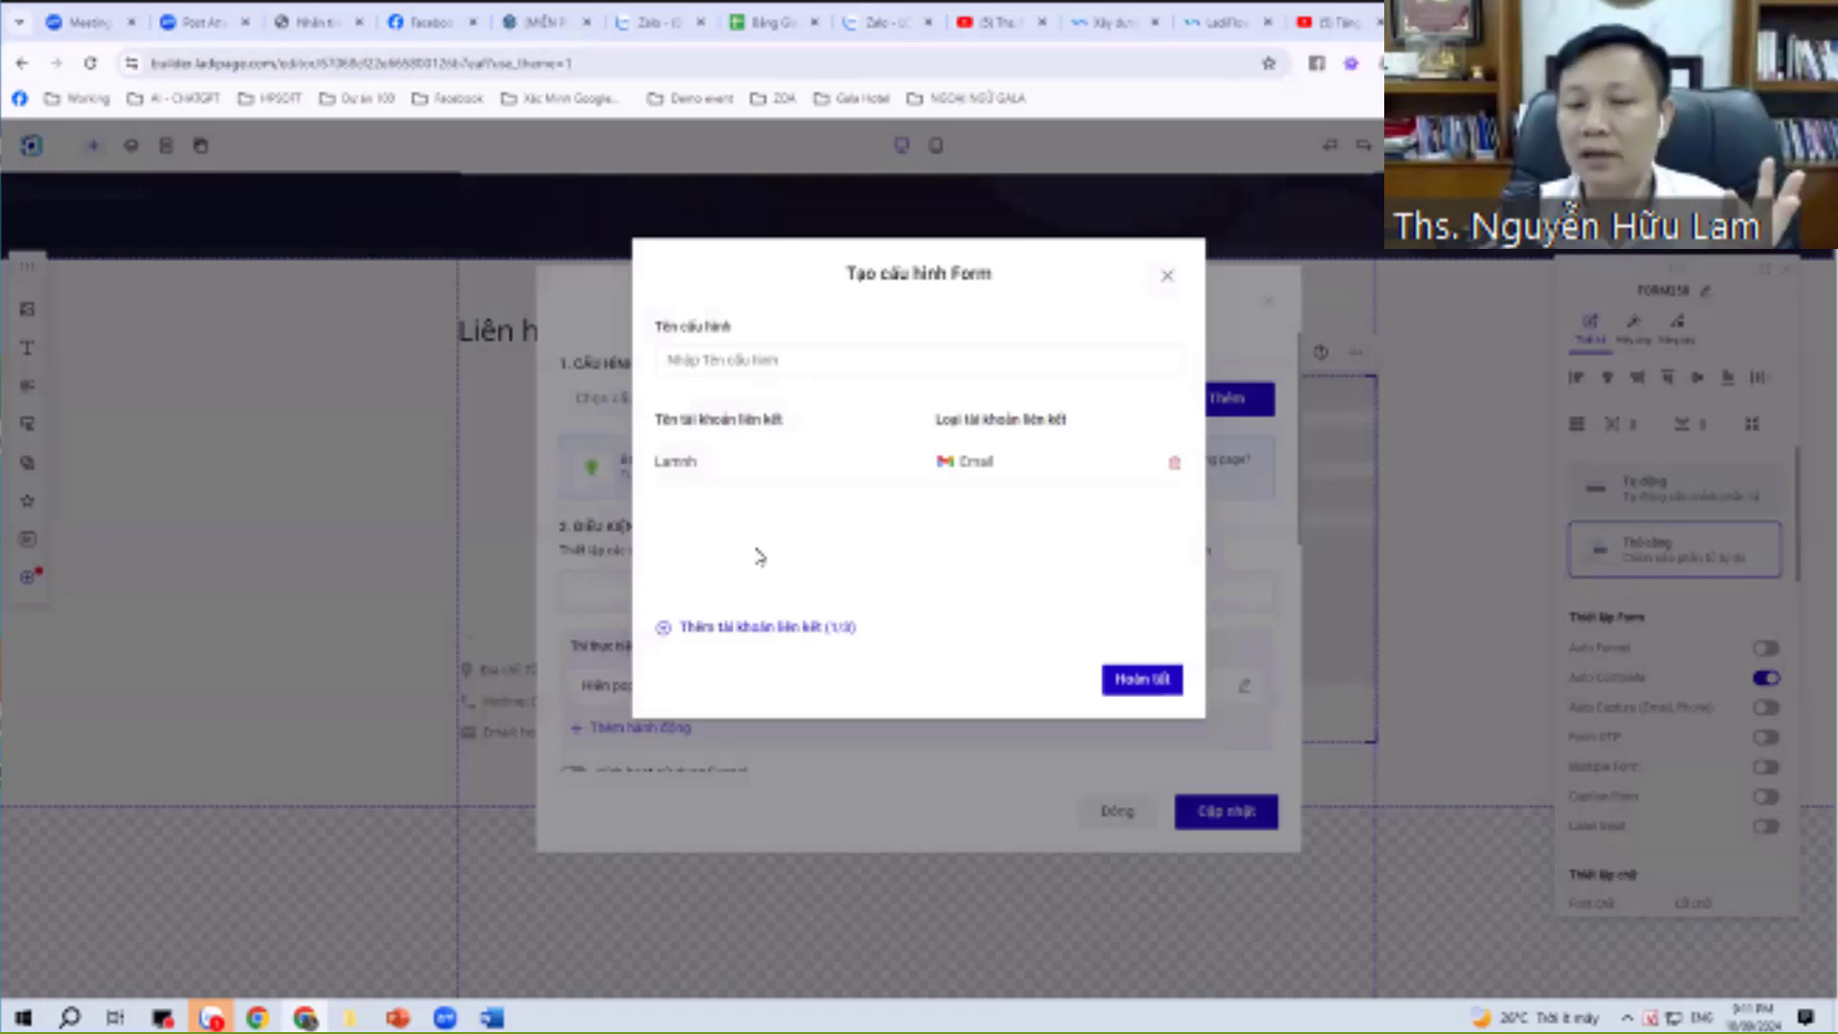
{"action": "left_click", "coordinate": [786, 634]}
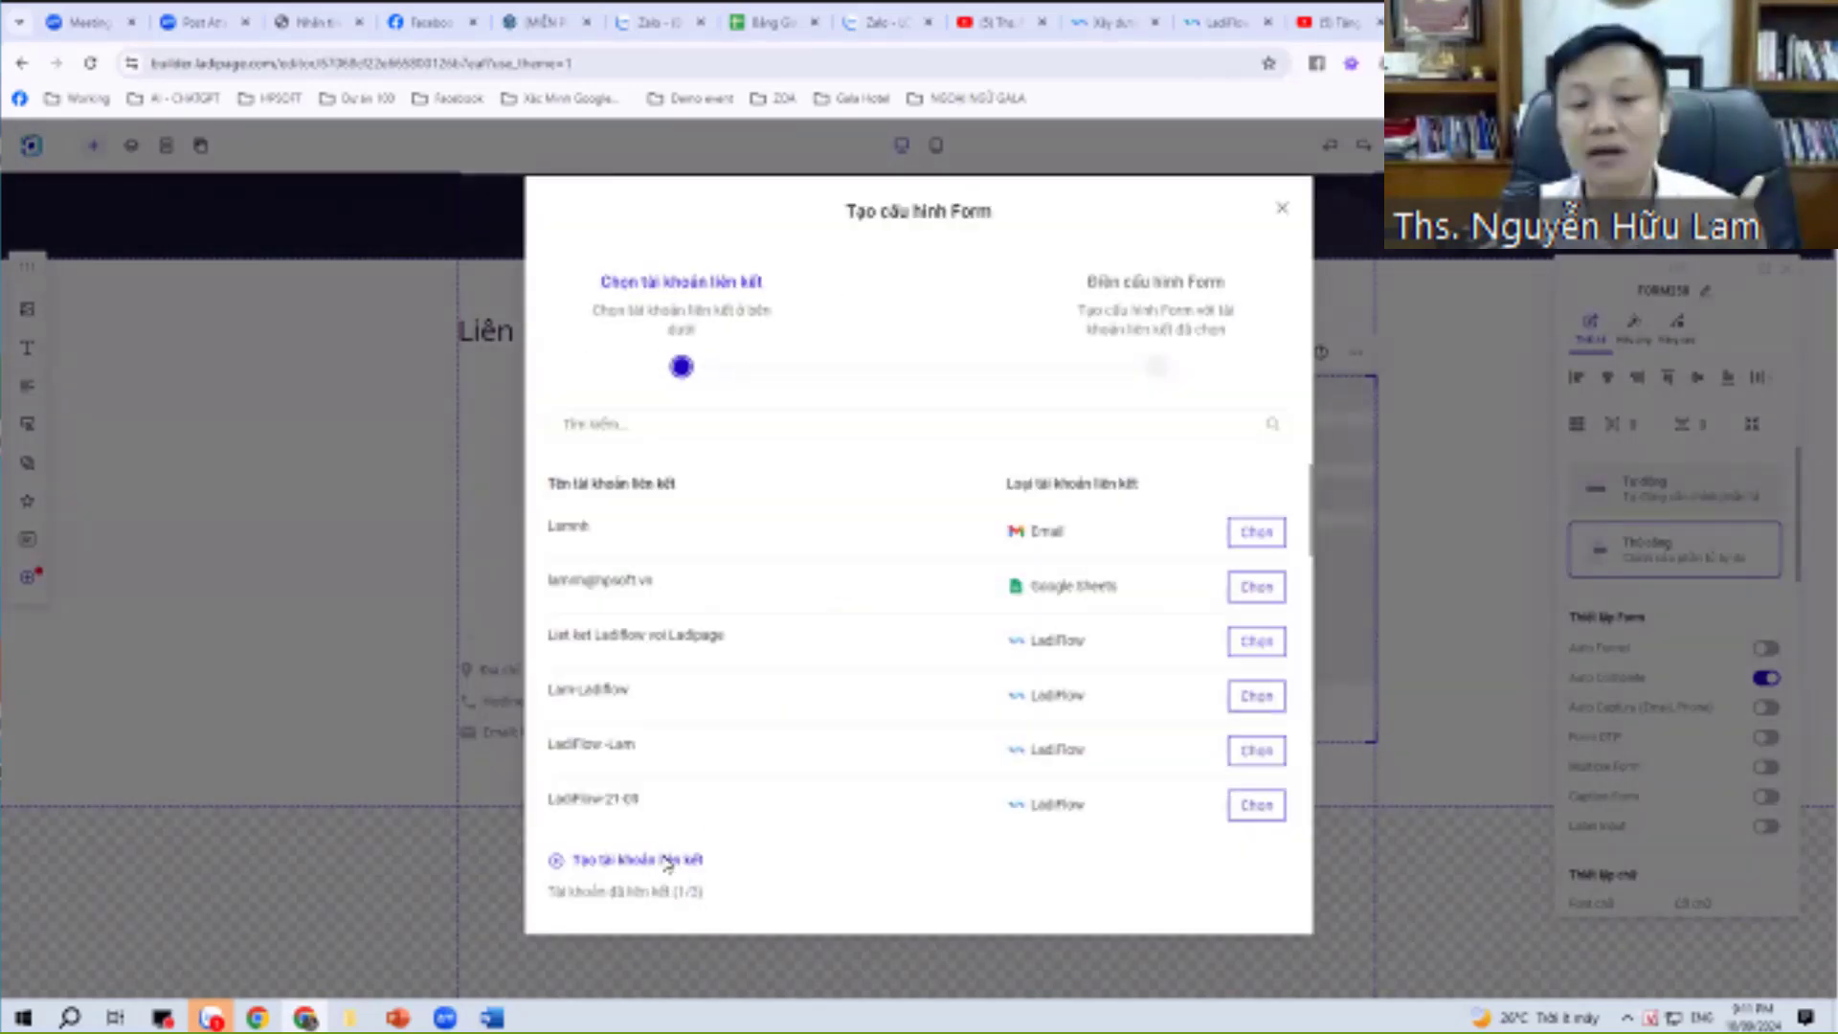
{"action": "left_click", "coordinate": [673, 860]}
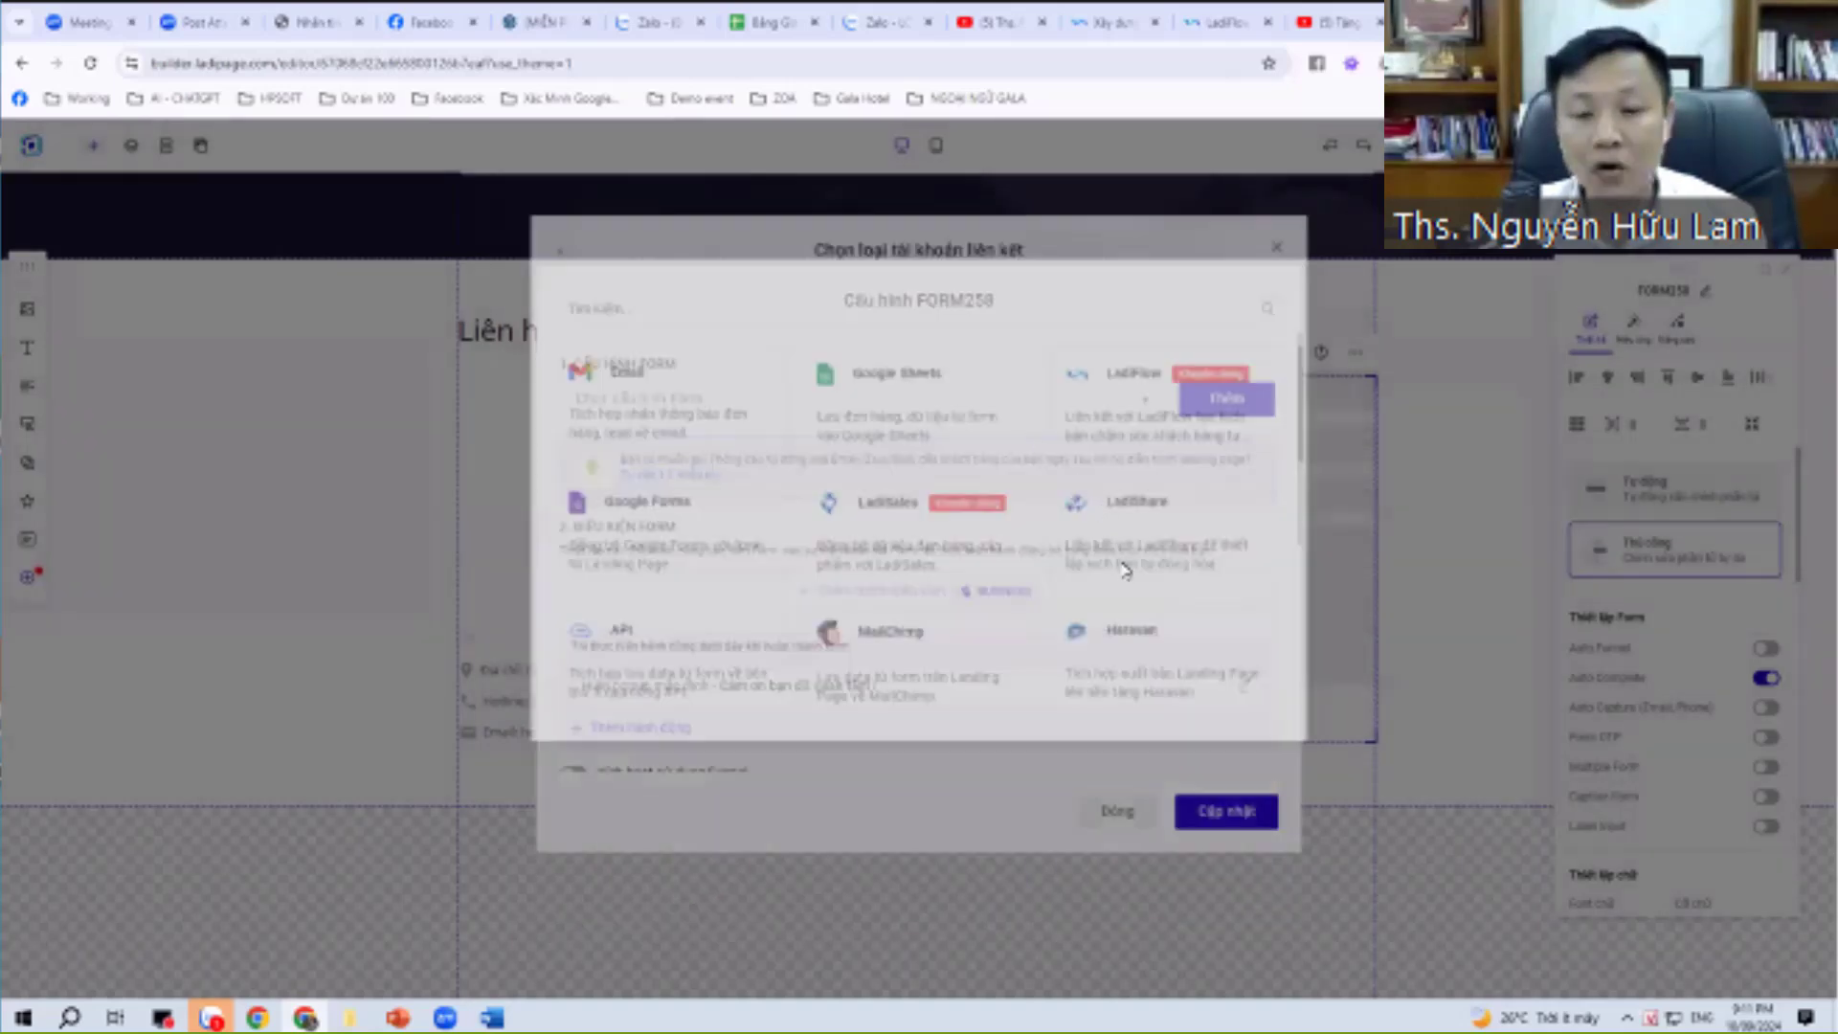
Link Google Sheets by signing in with the Google account, granting access, and choosing it for the form.
{"action": "left_click", "coordinate": [900, 402]}
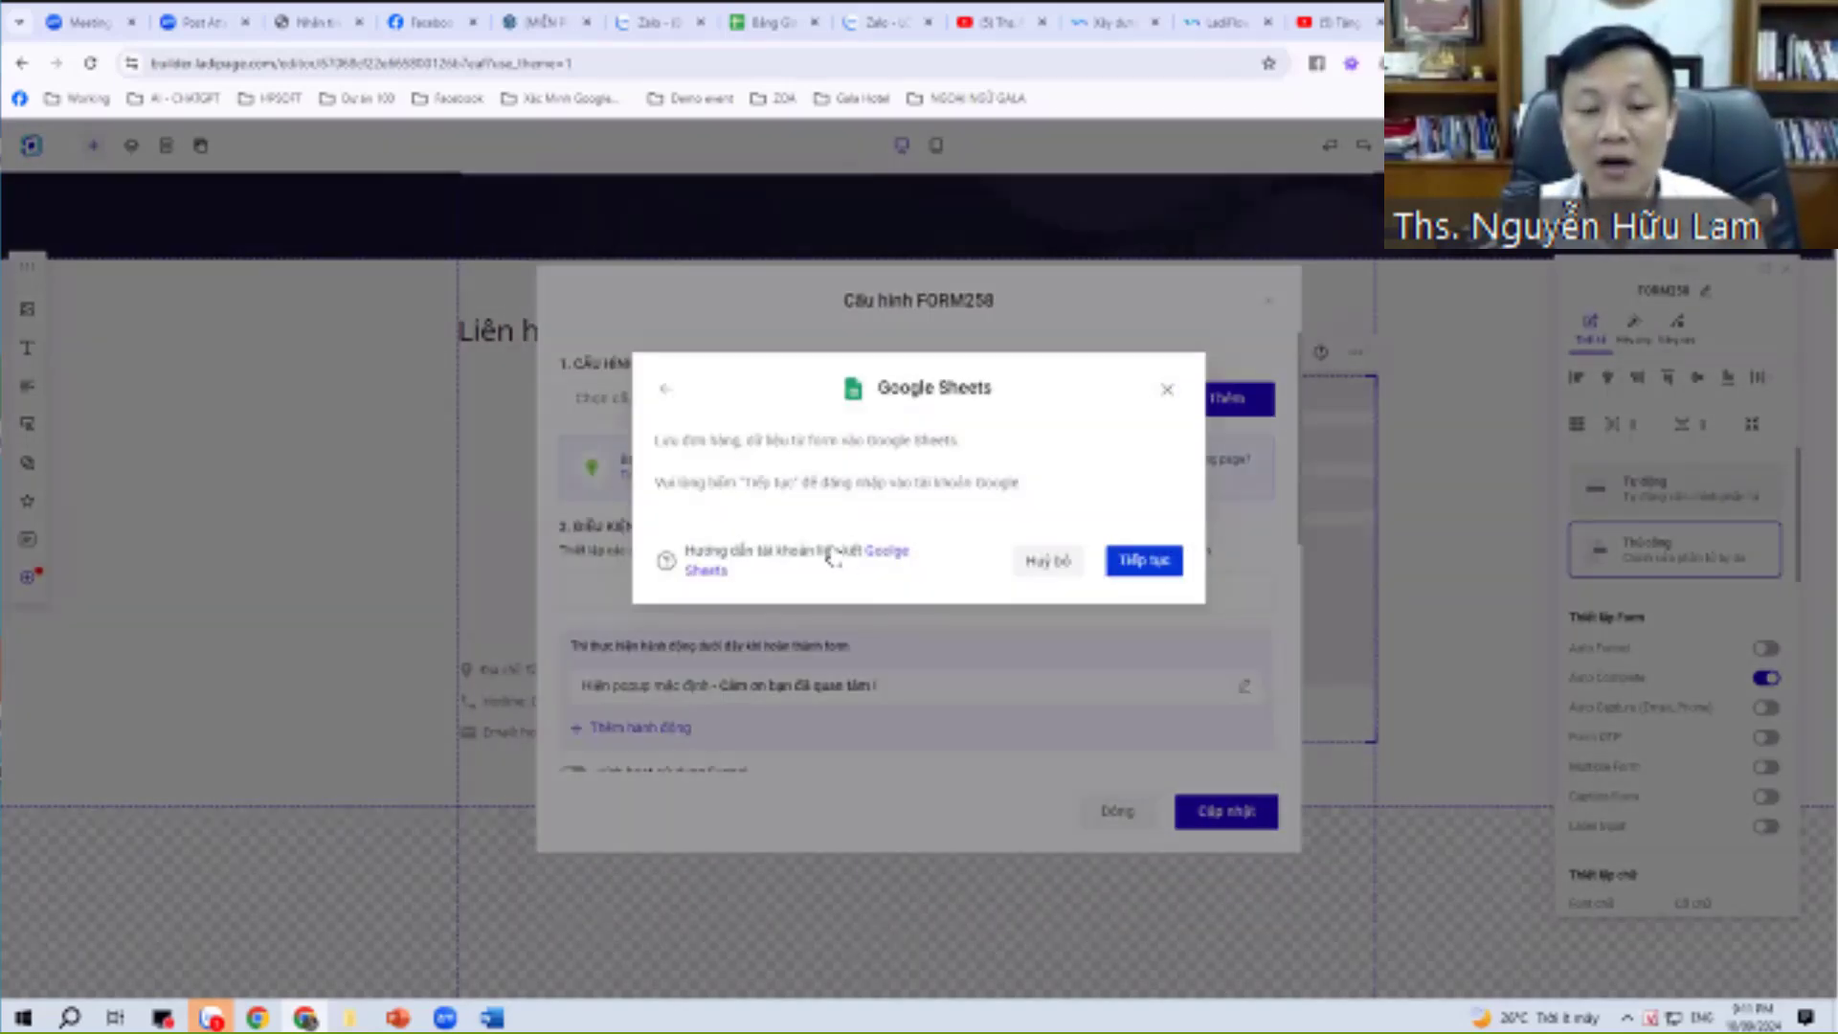
{"action": "key", "text": "Return"}
{"action": "scroll", "coordinate": [831, 550], "scroll_direction": "down", "scroll_amount": 1}
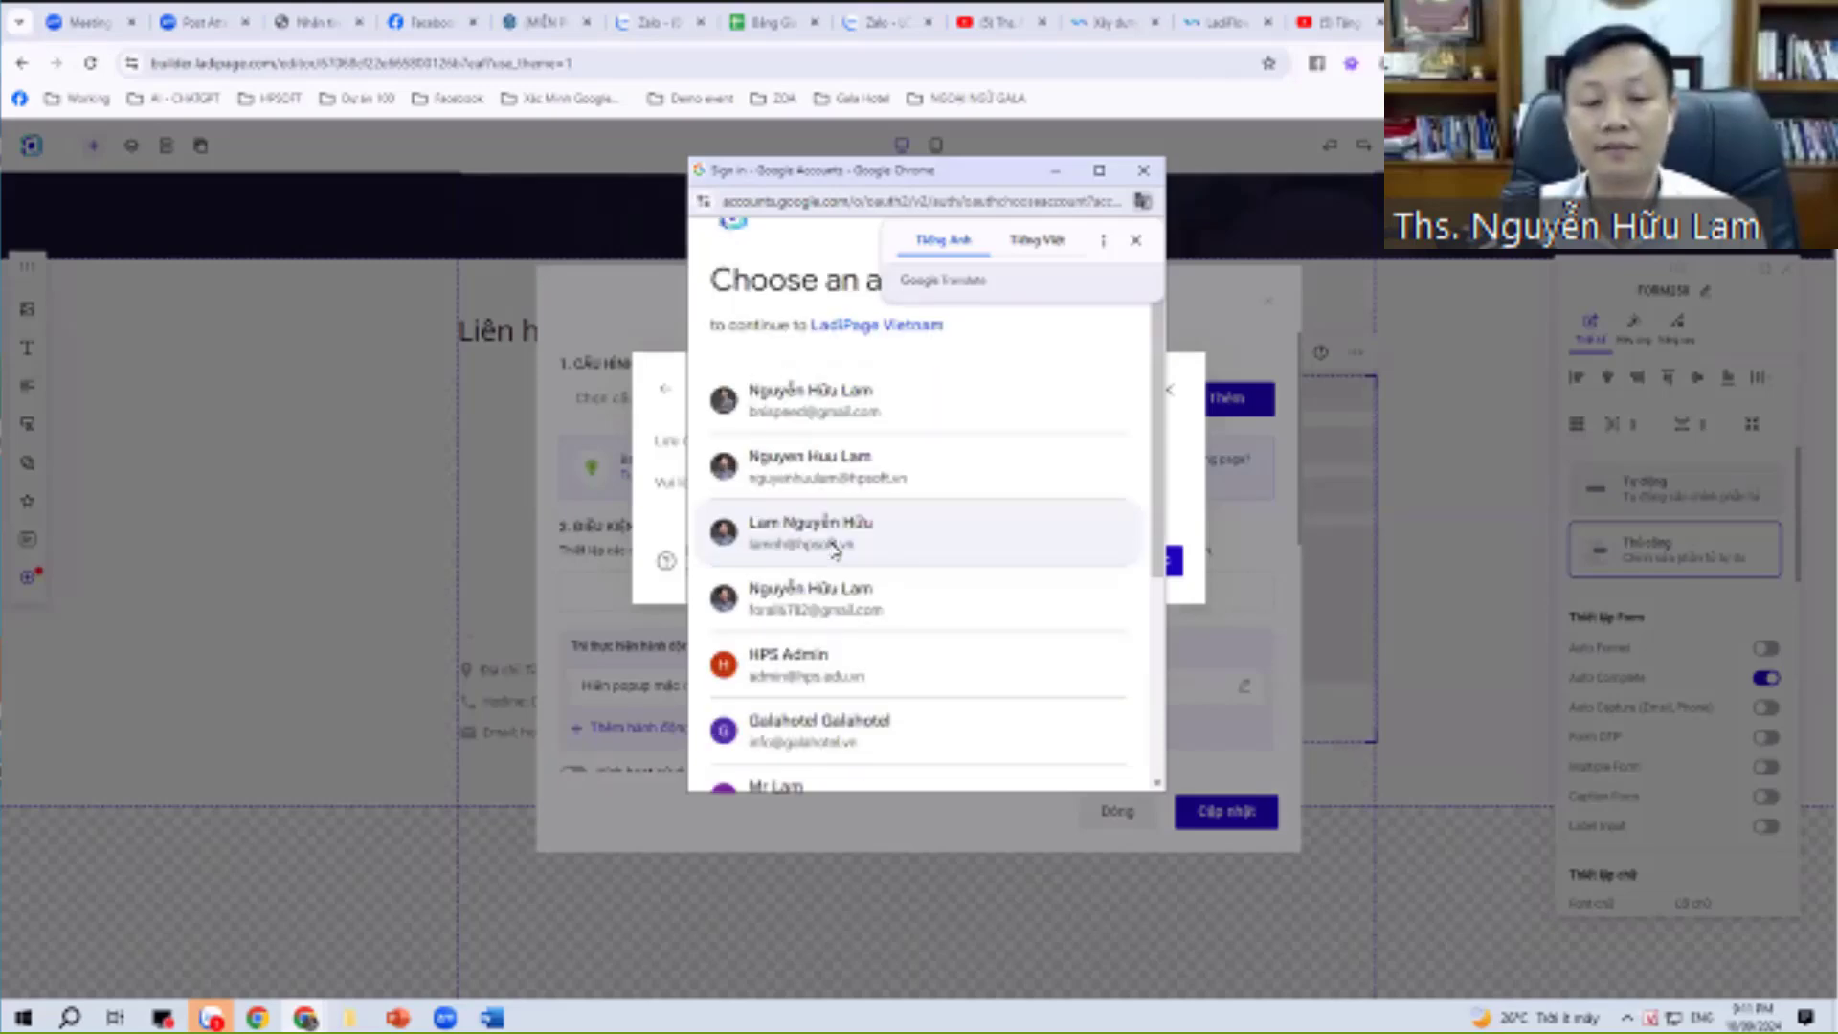
{"action": "left_click", "coordinate": [831, 542]}
{"action": "left_click", "coordinate": [1010, 718]}
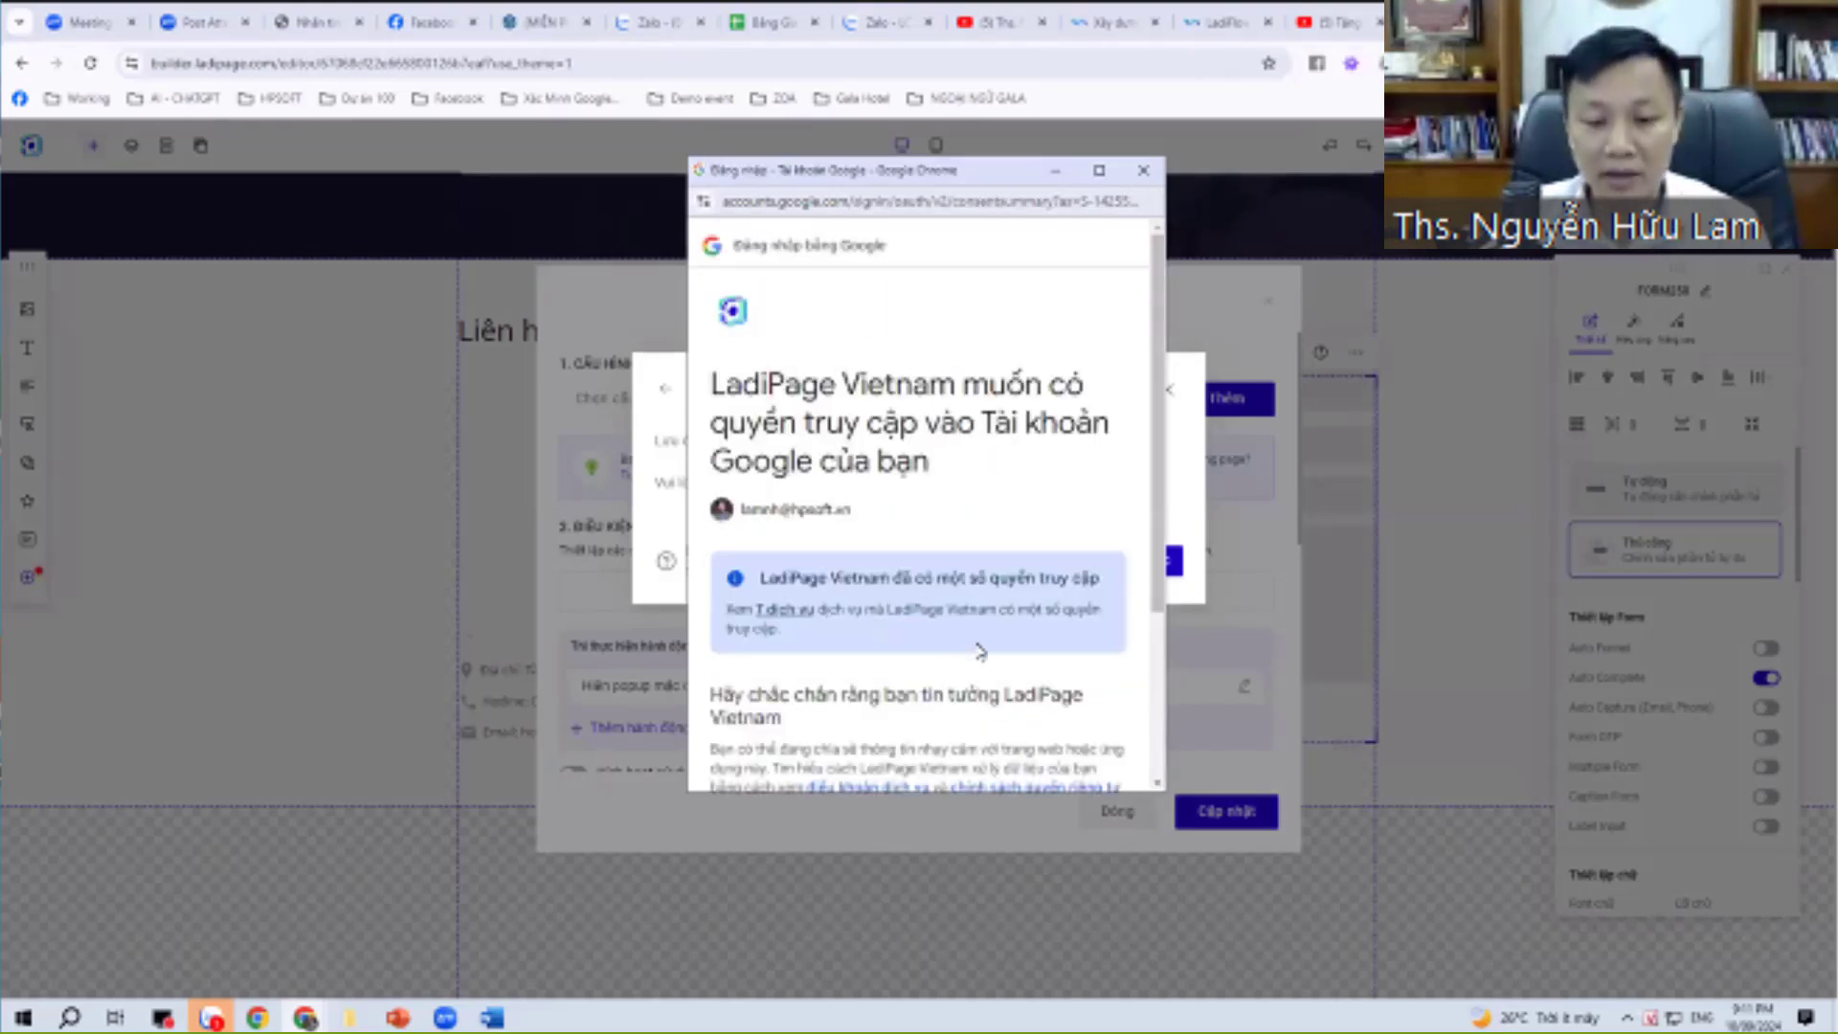
{"action": "scroll", "coordinate": [967, 642], "scroll_direction": "down", "scroll_amount": 3}
{"action": "left_click", "coordinate": [997, 689]}
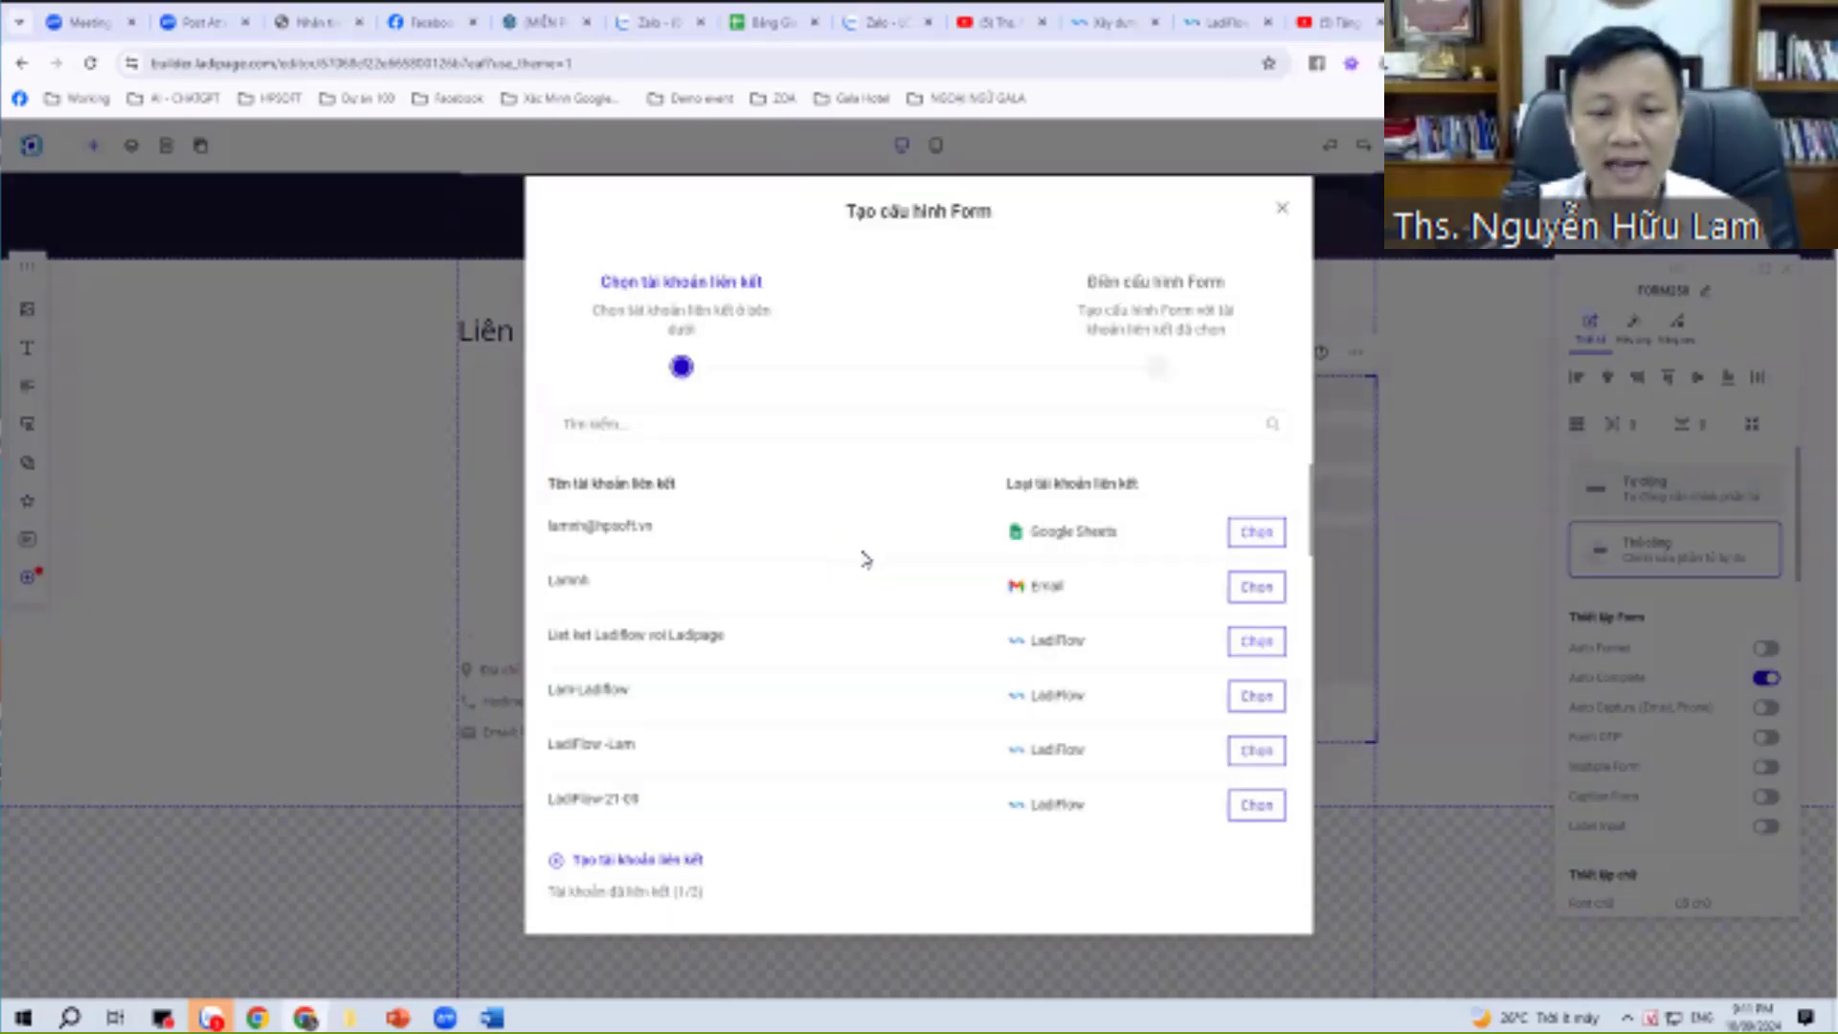
{"action": "left_click_drag", "start_coordinate": [558, 525], "coordinate": [657, 526]}
{"action": "left_click", "coordinate": [812, 533]}
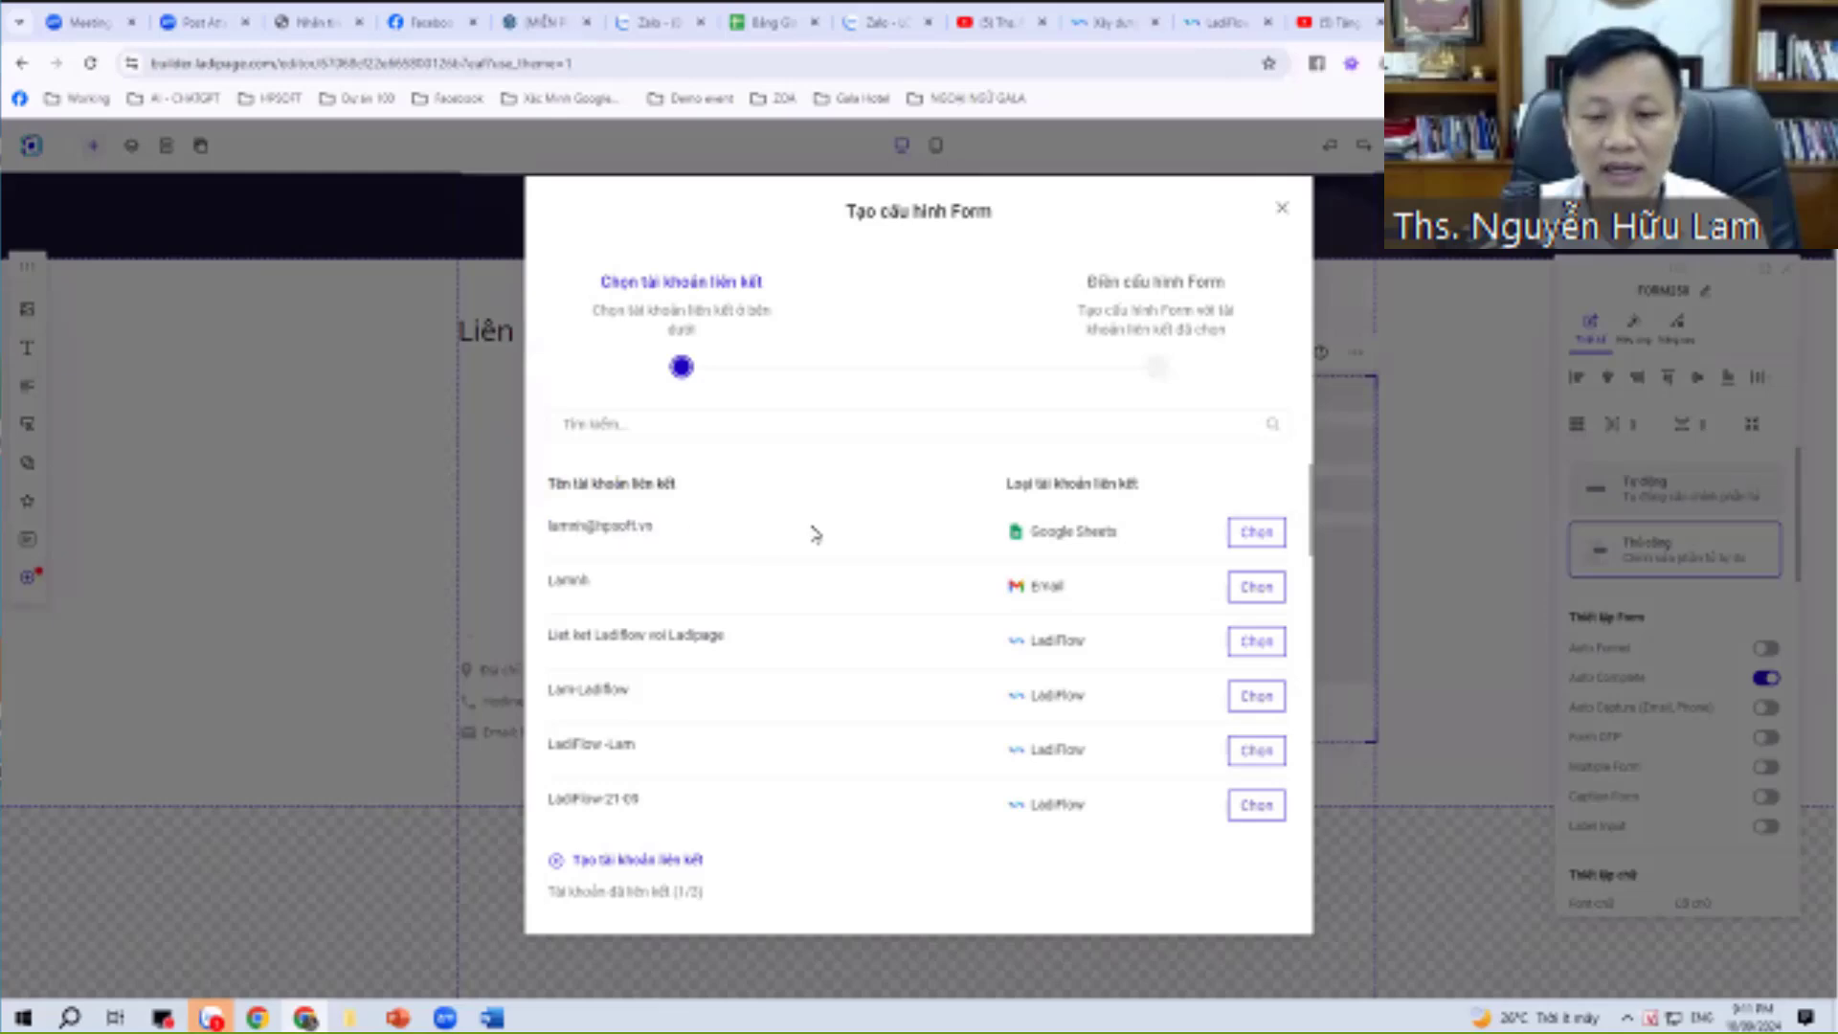
{"action": "left_click", "coordinate": [1234, 546]}
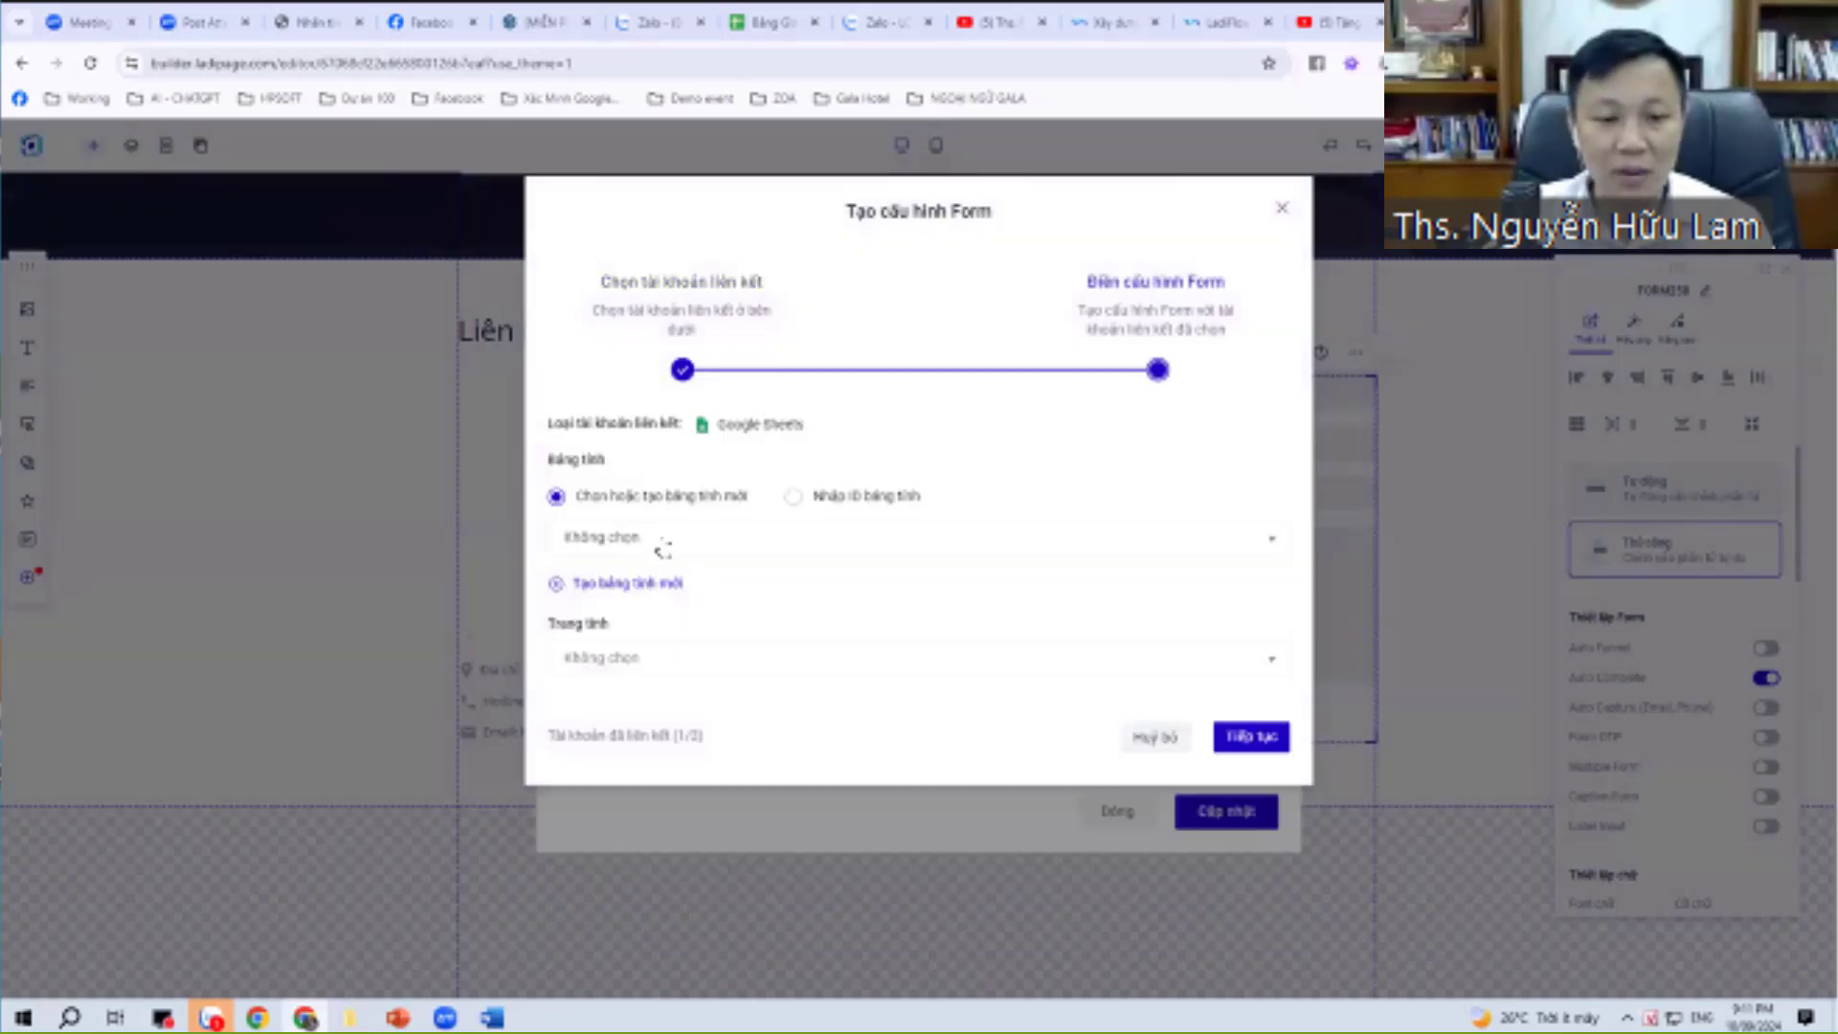
Create a new spreadsheet named tang_sach_ebook_thang10-2024 to store the form's submissions.
{"action": "left_click", "coordinate": [663, 546]}
{"action": "left_click", "coordinate": [890, 459]}
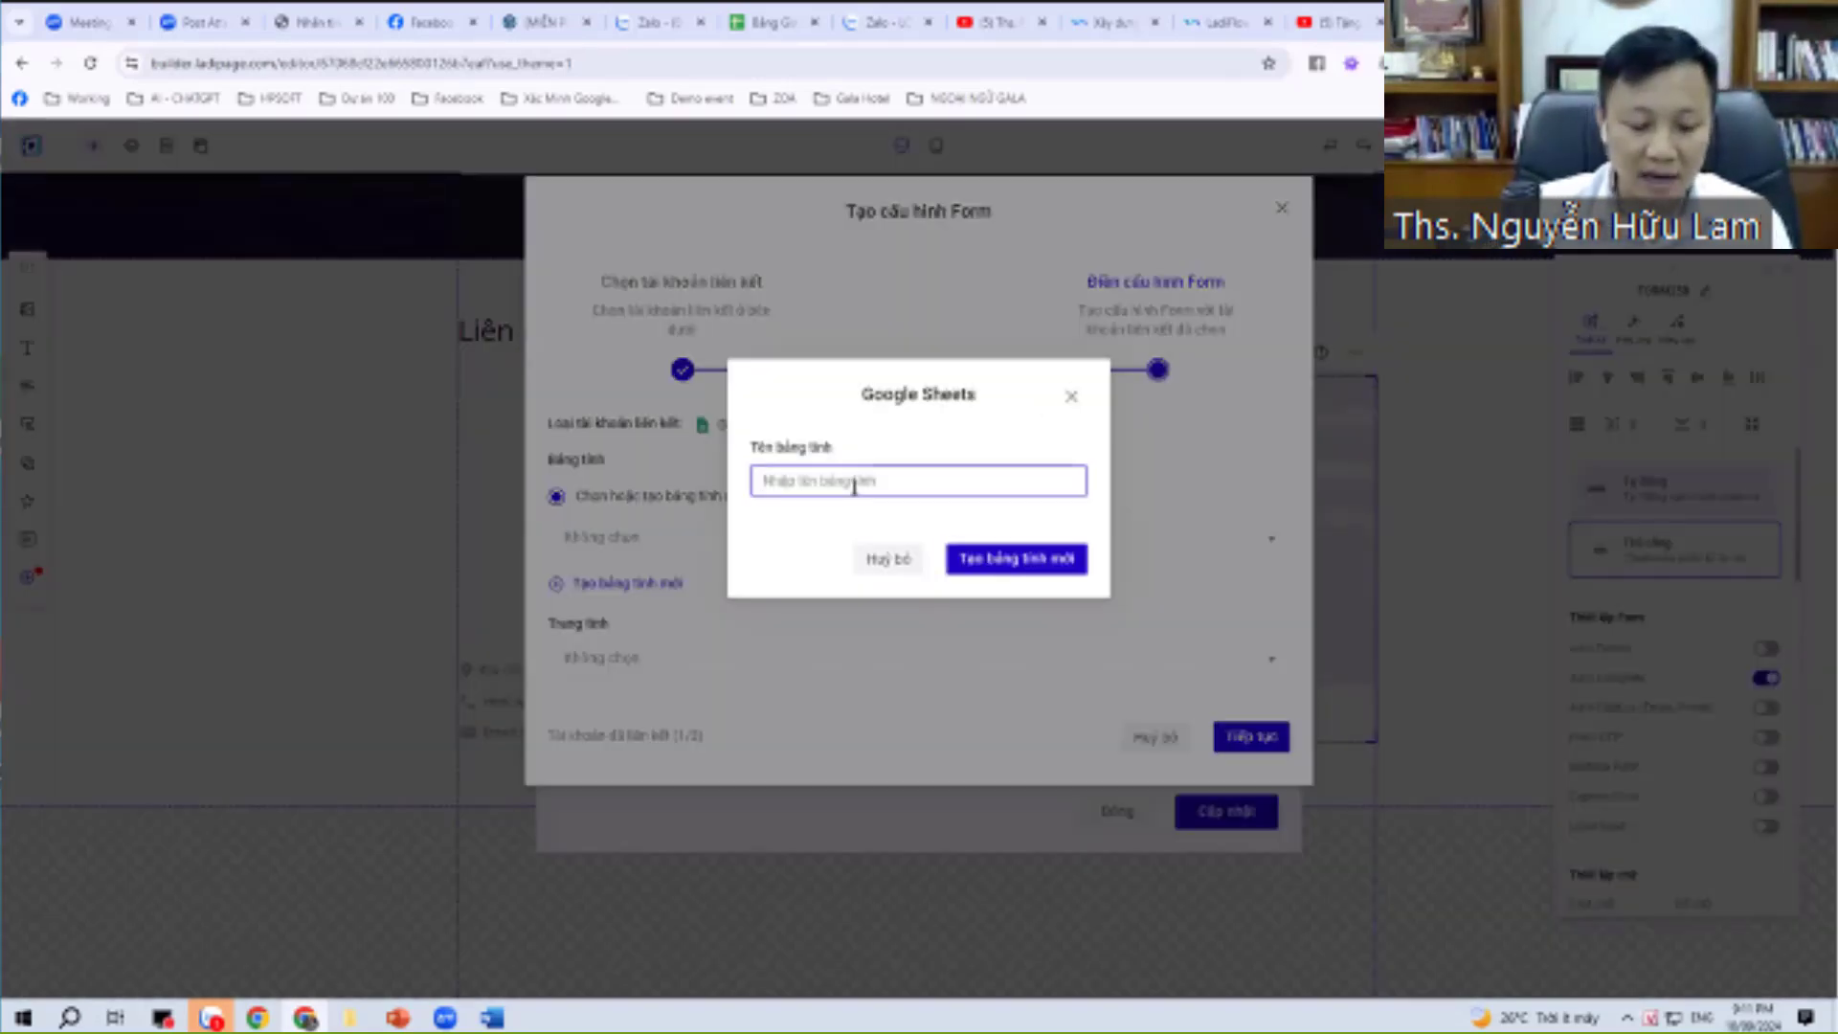
{"action": "type", "text": "tang_"}
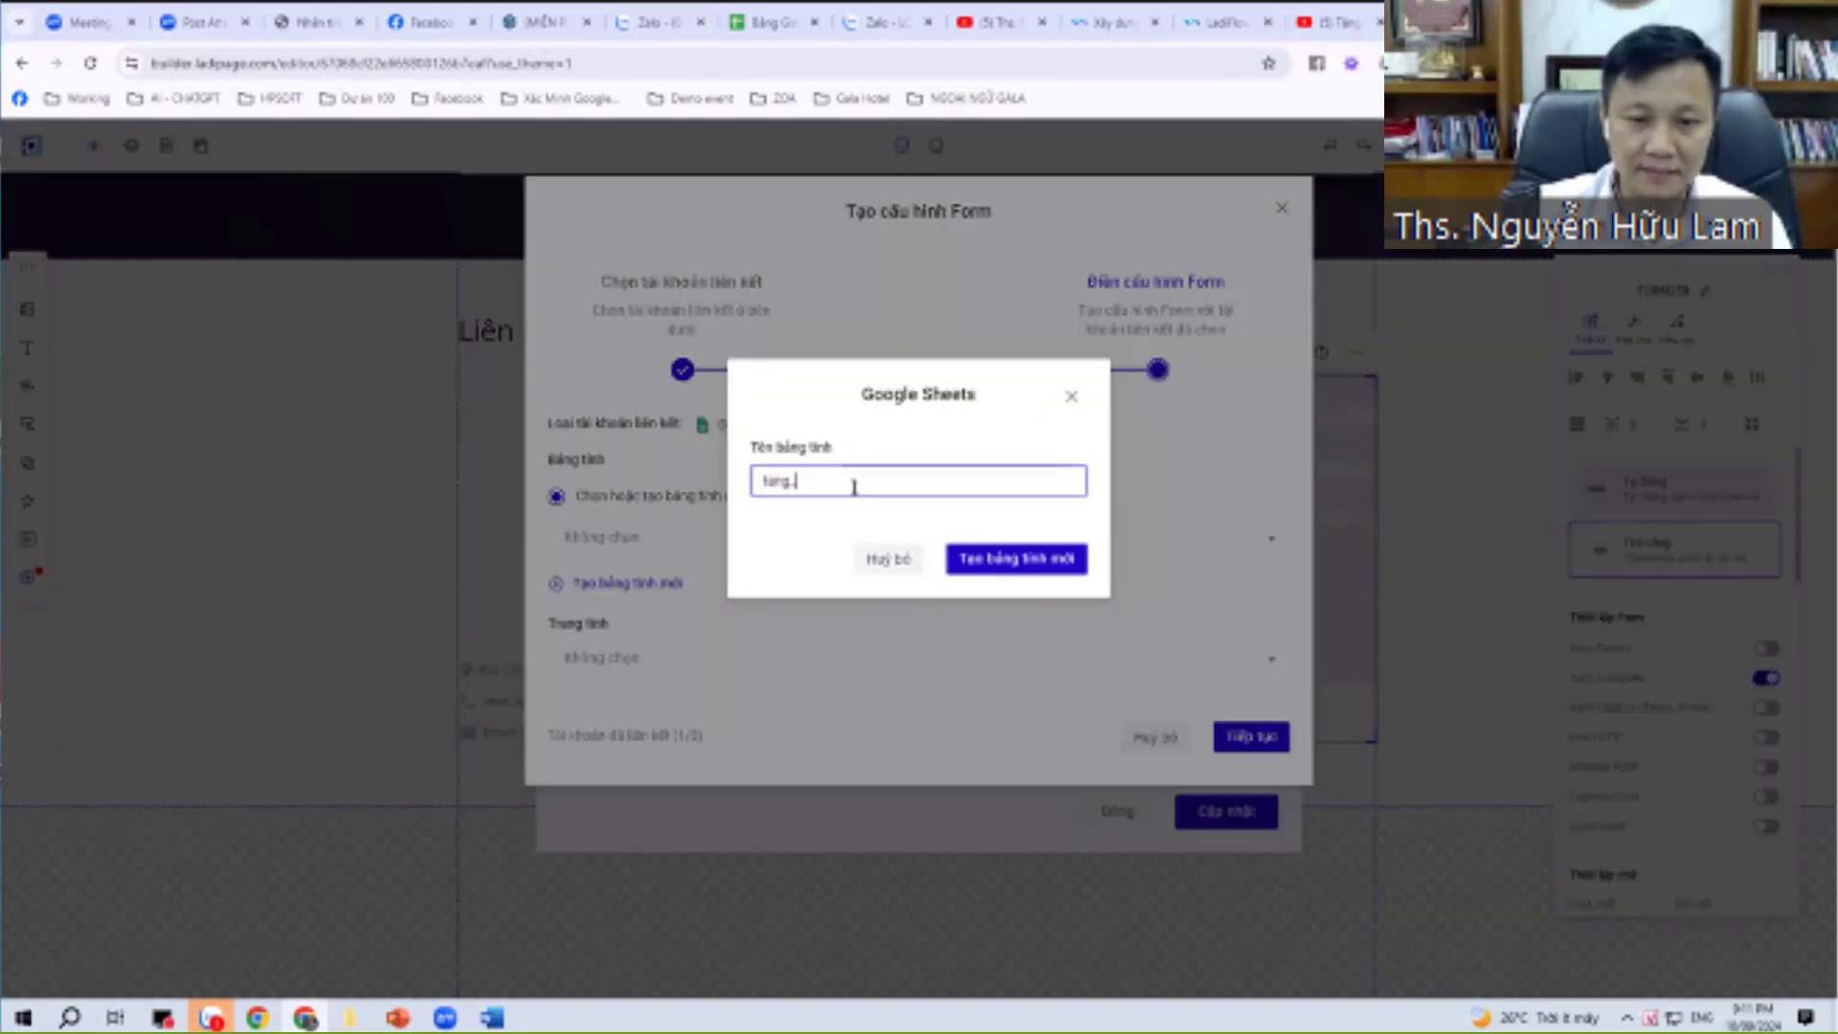
{"action": "type", "text": "sach"}
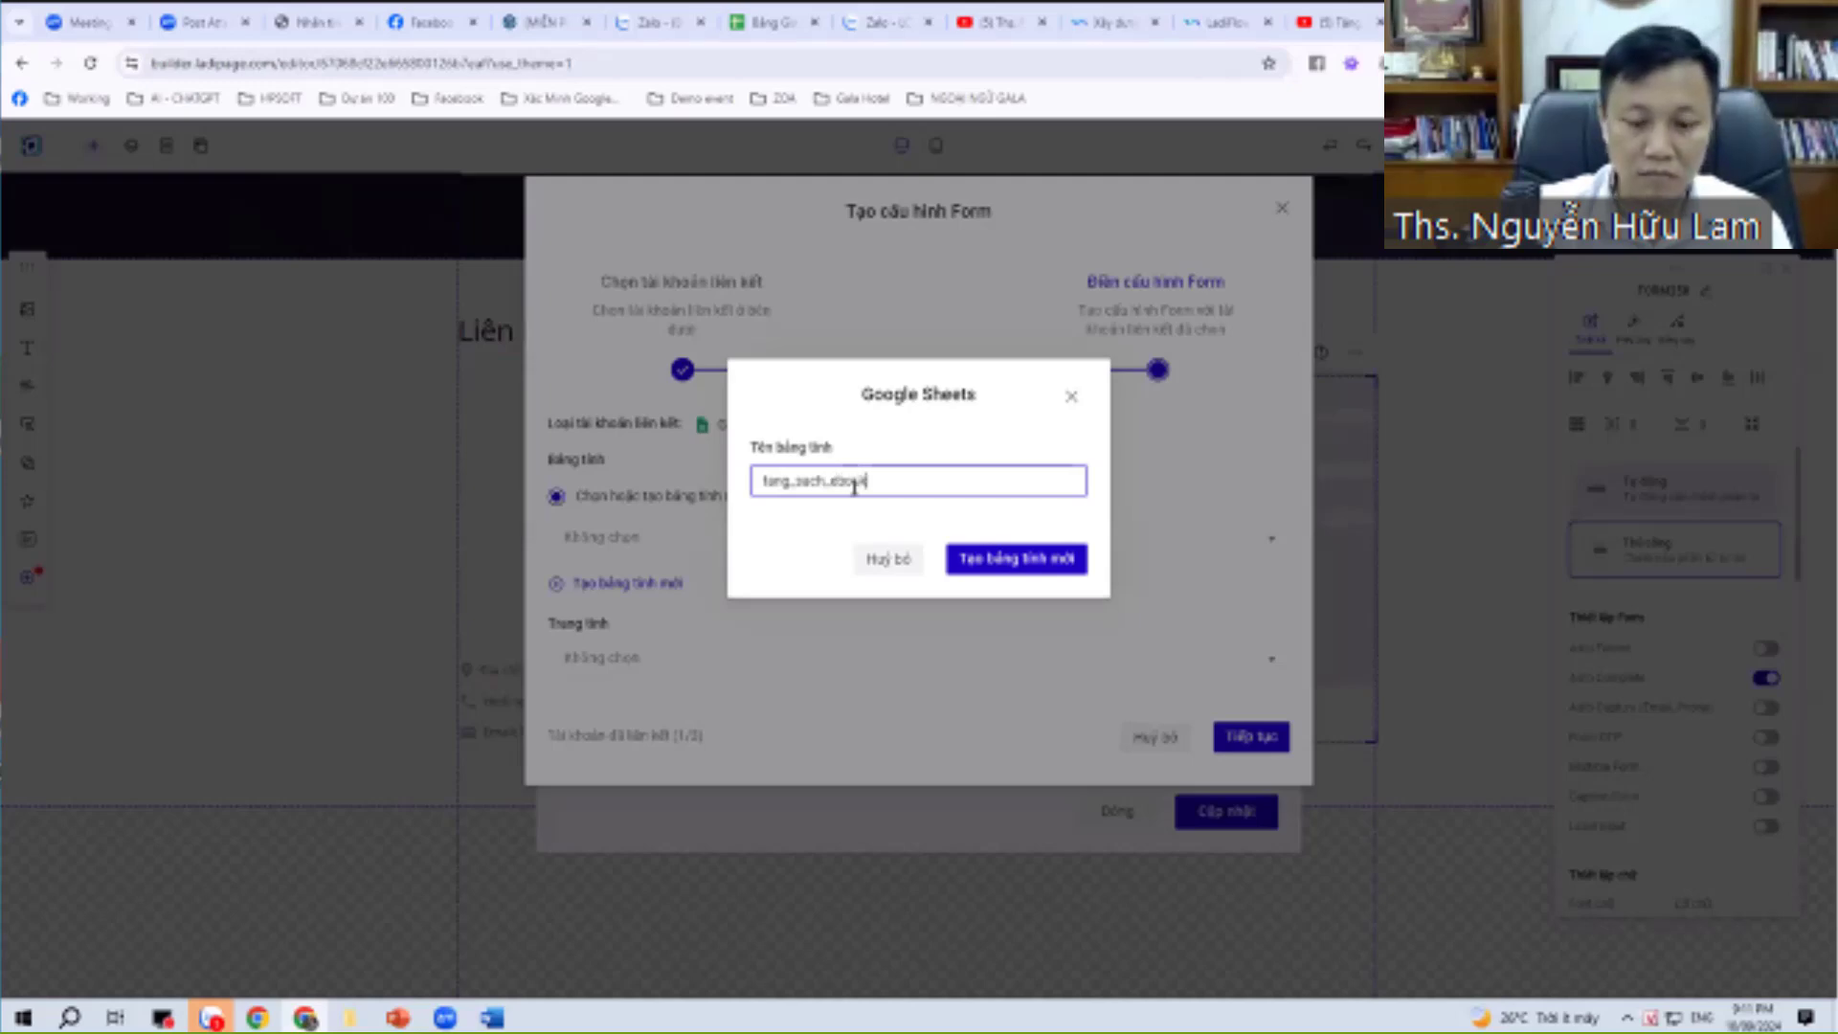
{"action": "type", "text": "_ebook_202"}
{"action": "key", "text": "BackSpace"}
{"action": "key", "text": "BackSpace"}
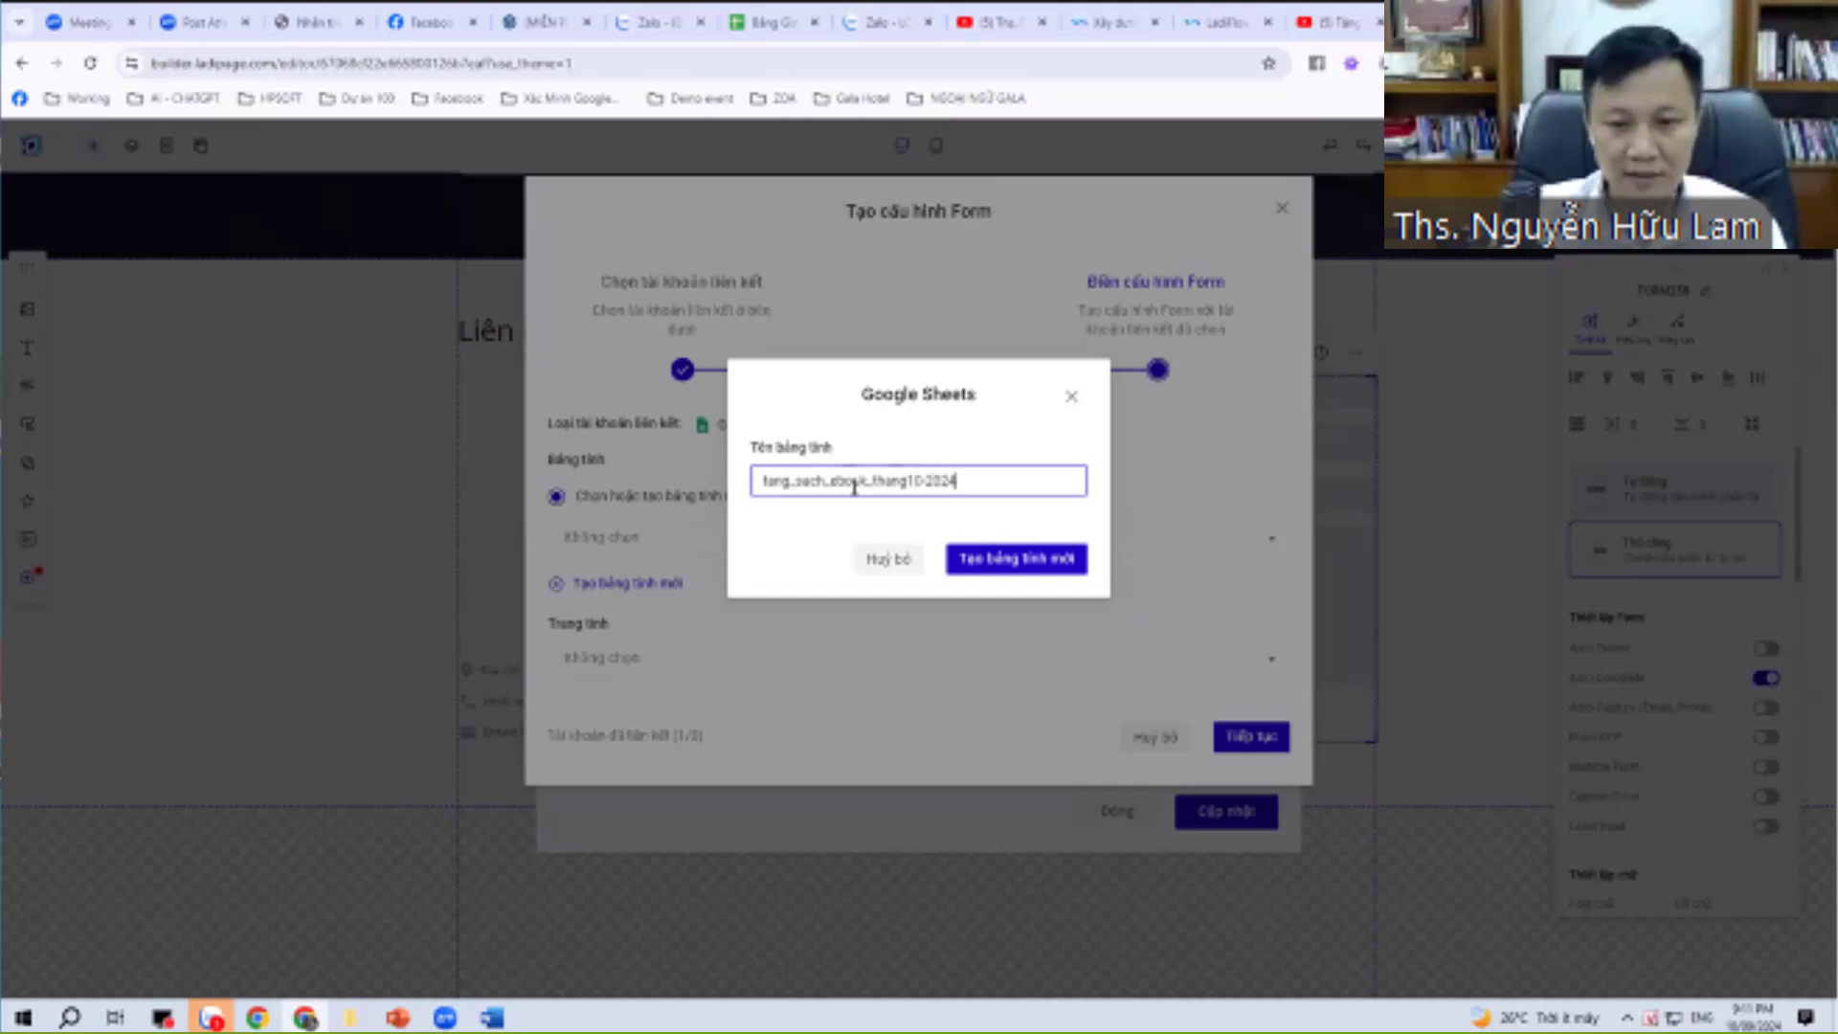
{"action": "left_click_drag", "start_coordinate": [977, 479], "coordinate": [794, 436]}
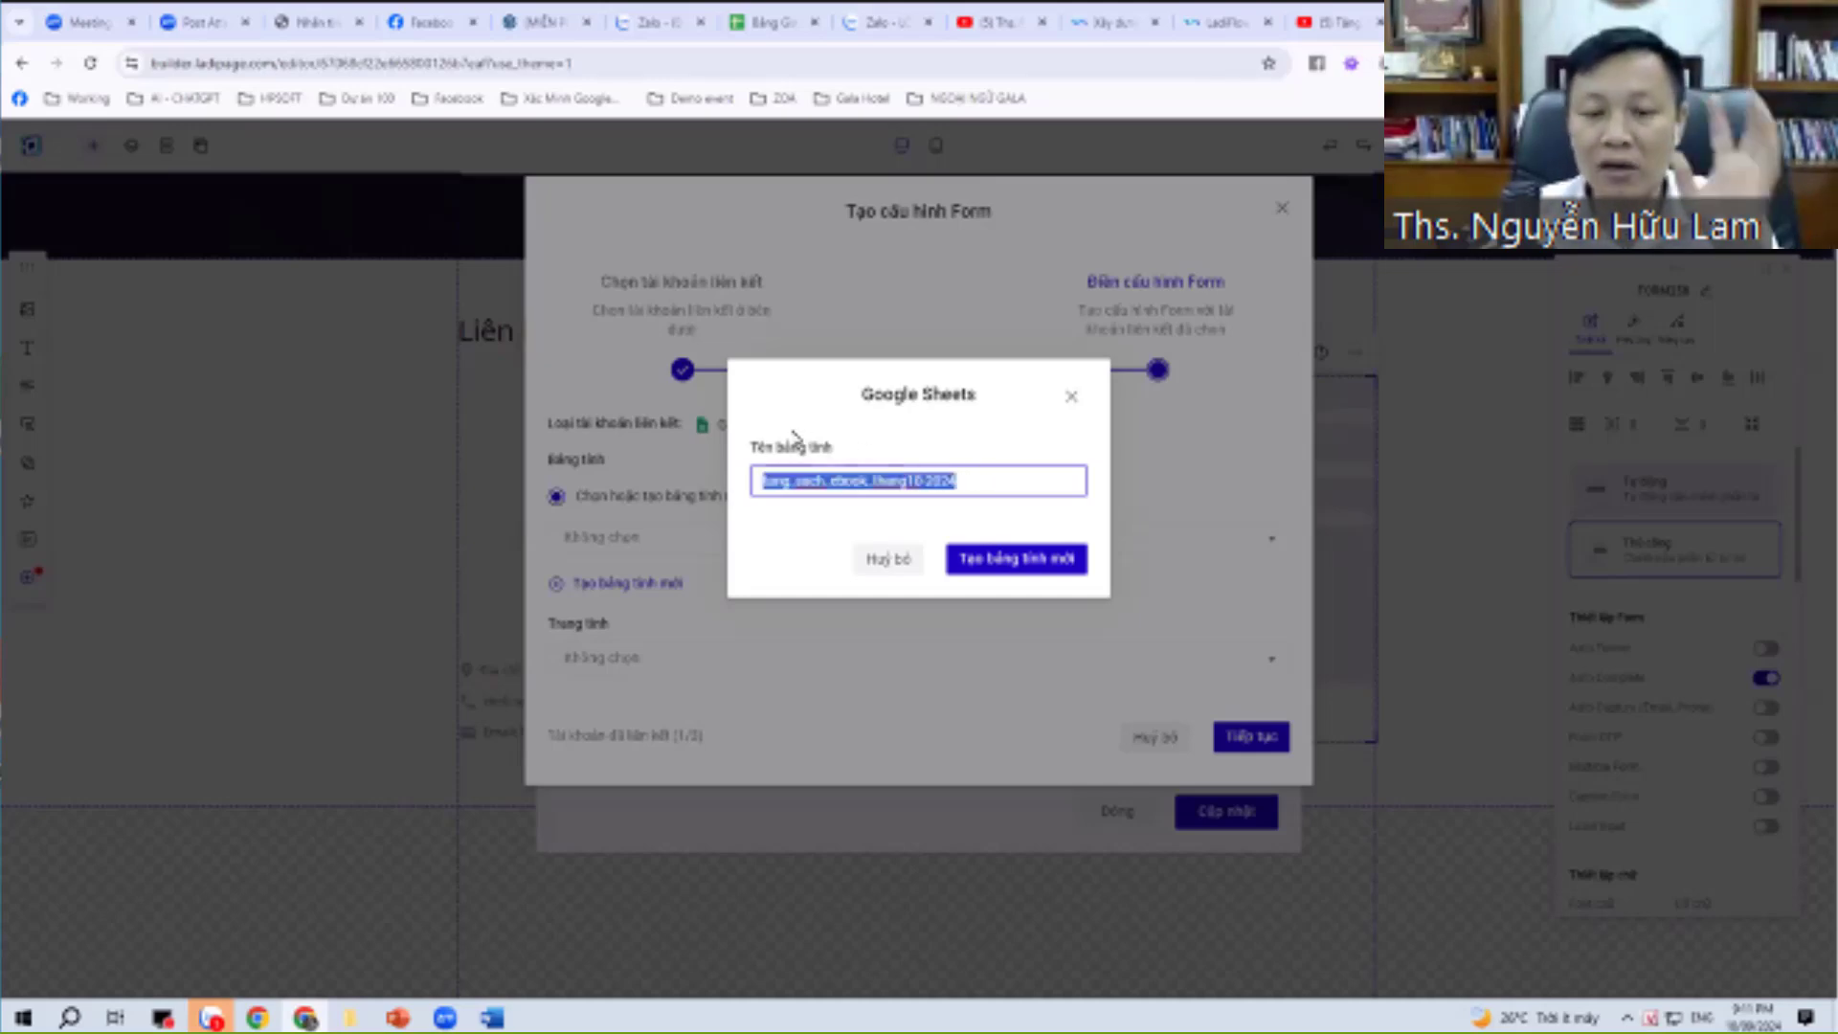
{"action": "left_click", "coordinate": [1017, 562]}
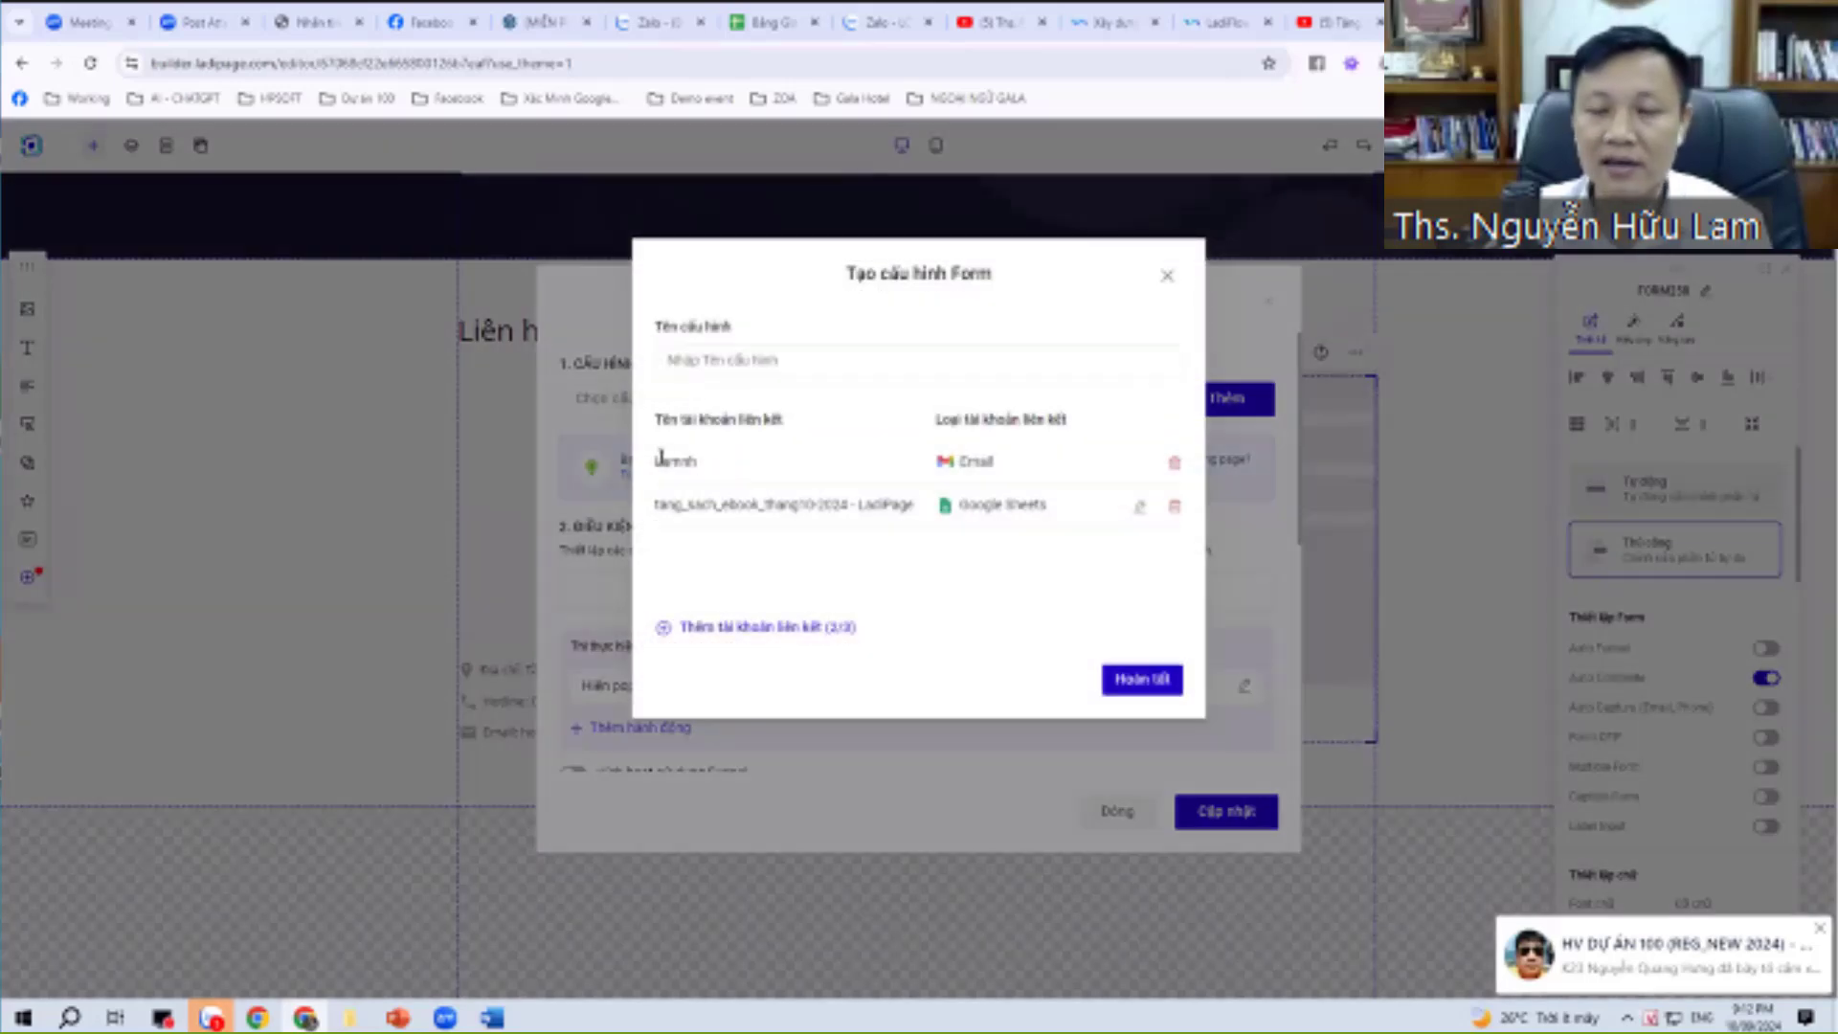
Enter thang10-2024 as the configuration name and finish the Email plus Sheets setup.
{"action": "left_click_drag", "start_coordinate": [660, 458], "coordinate": [895, 474]}
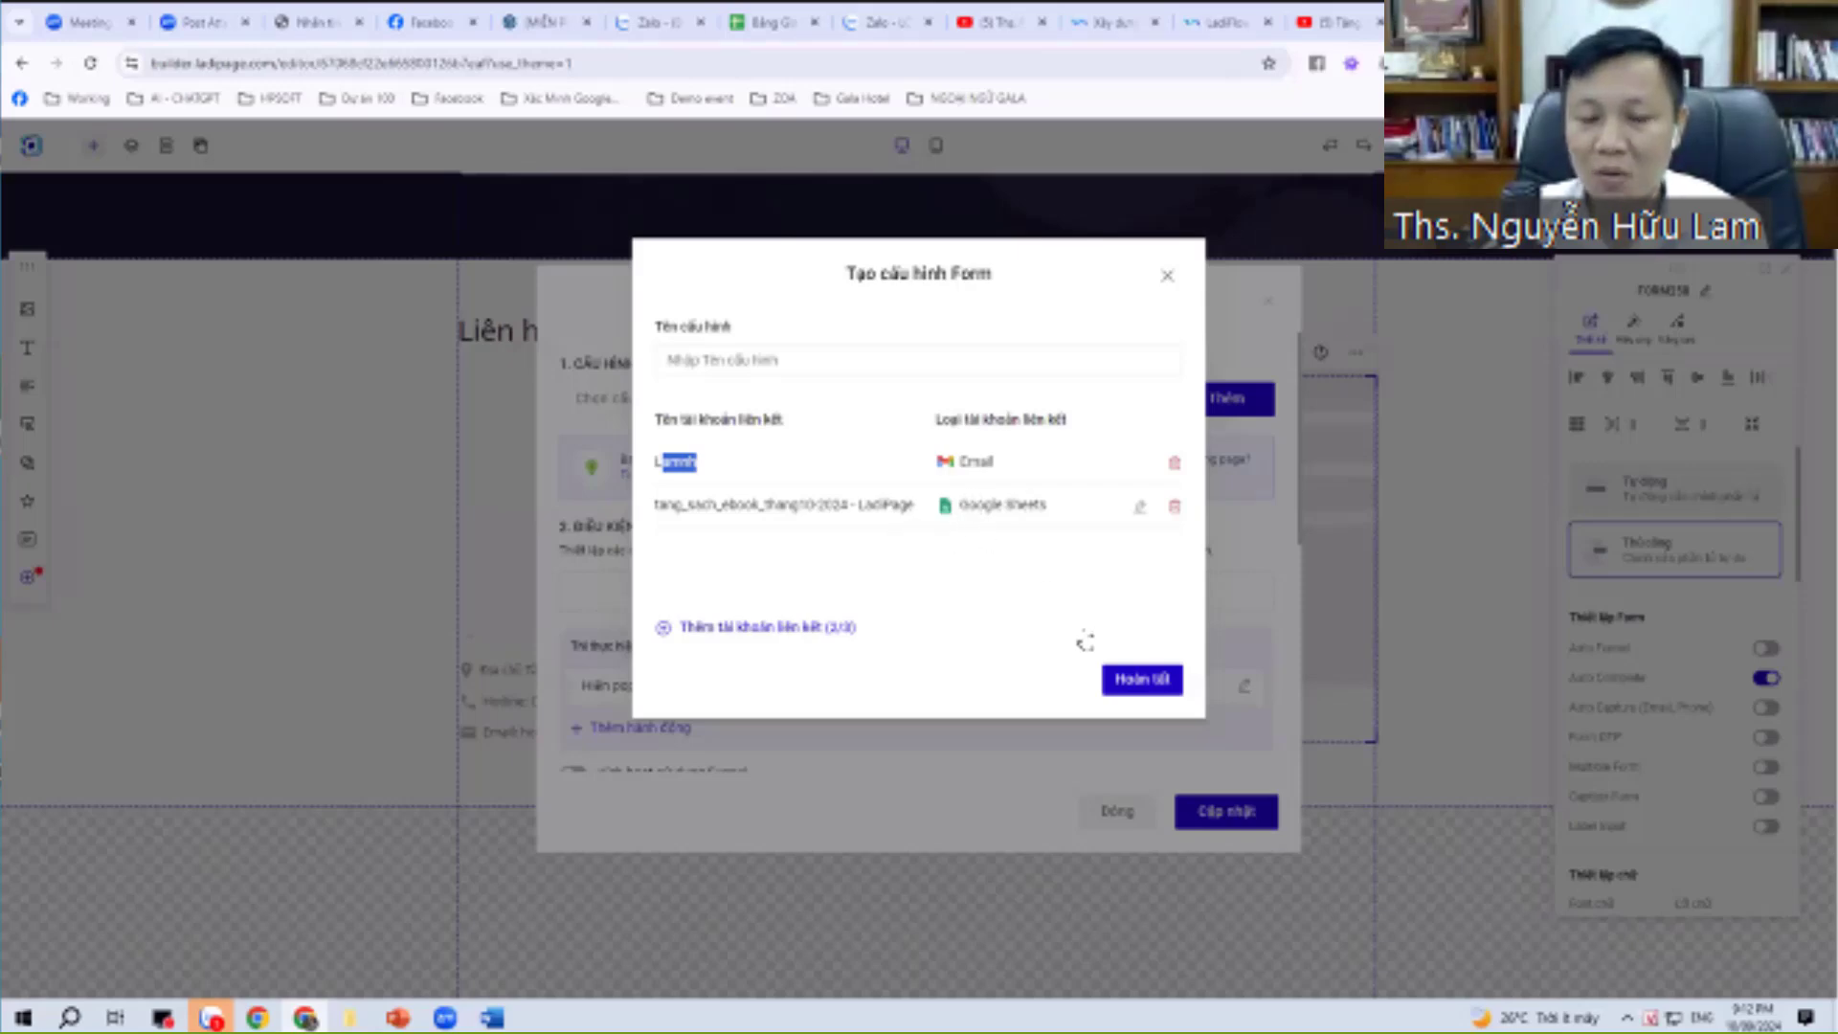
{"action": "left_click", "coordinate": [1122, 680]}
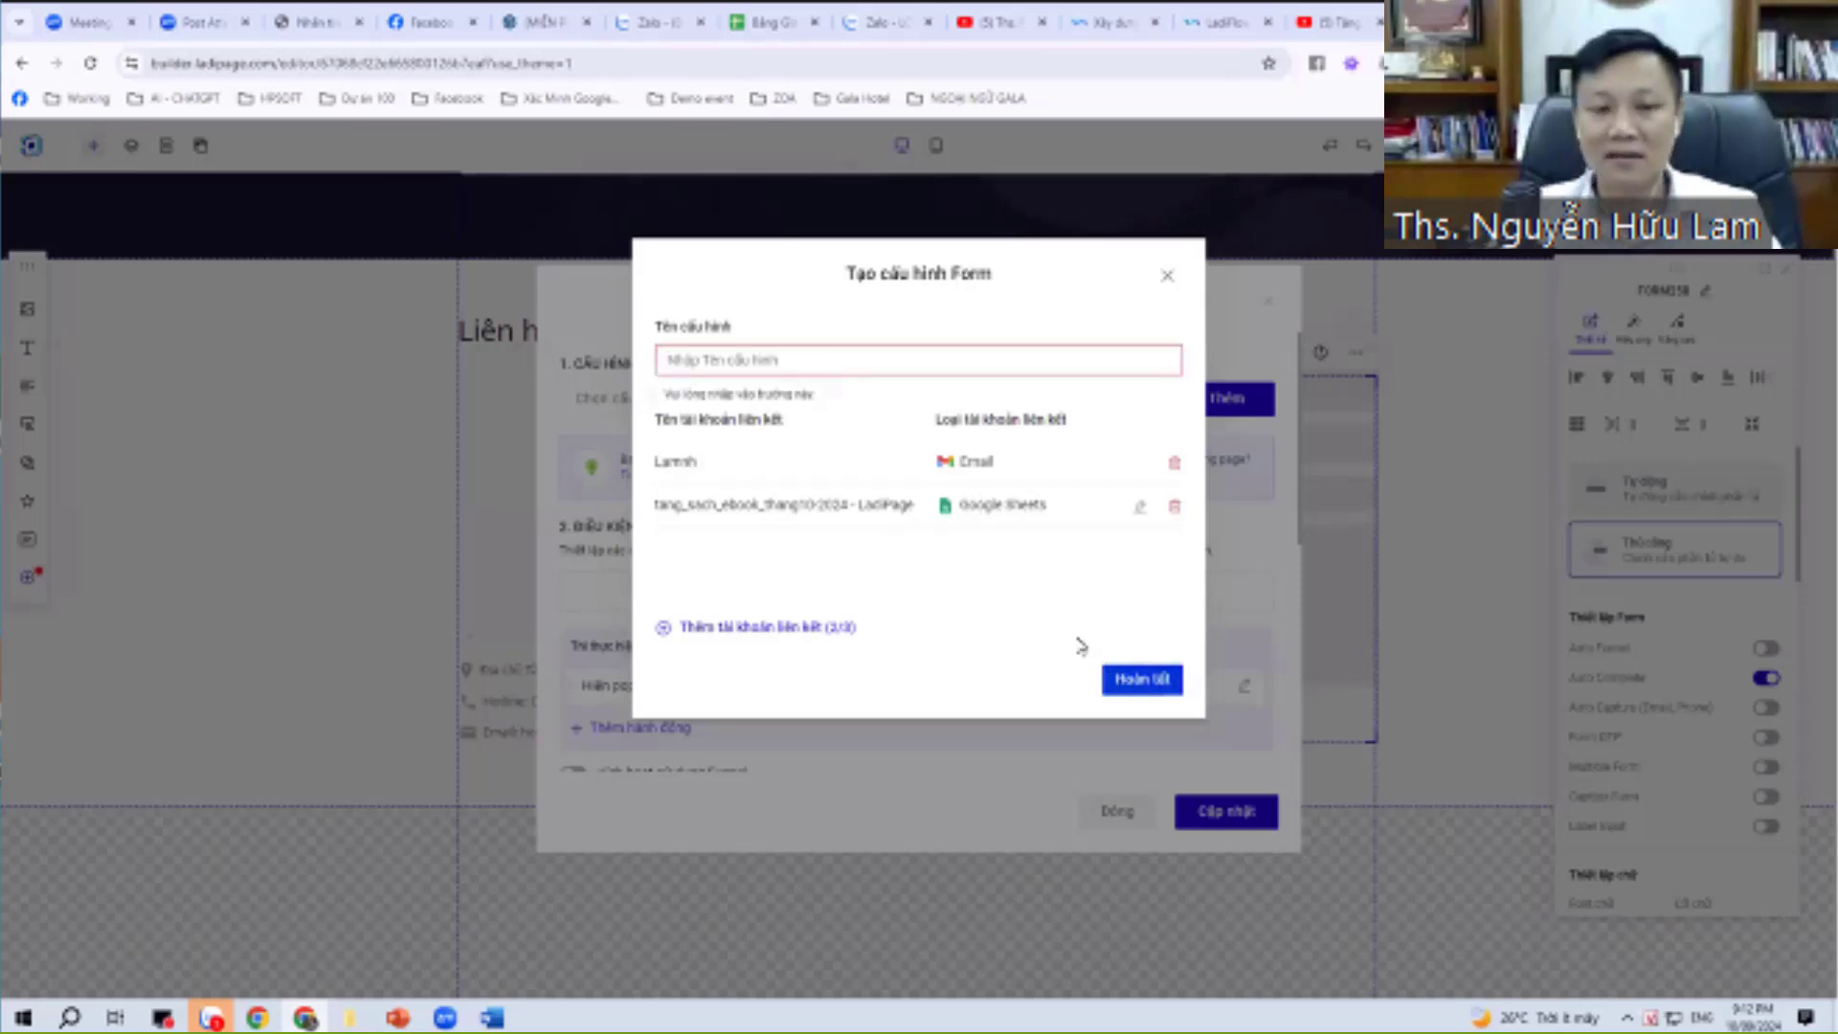
{"action": "left_click", "coordinate": [781, 363]}
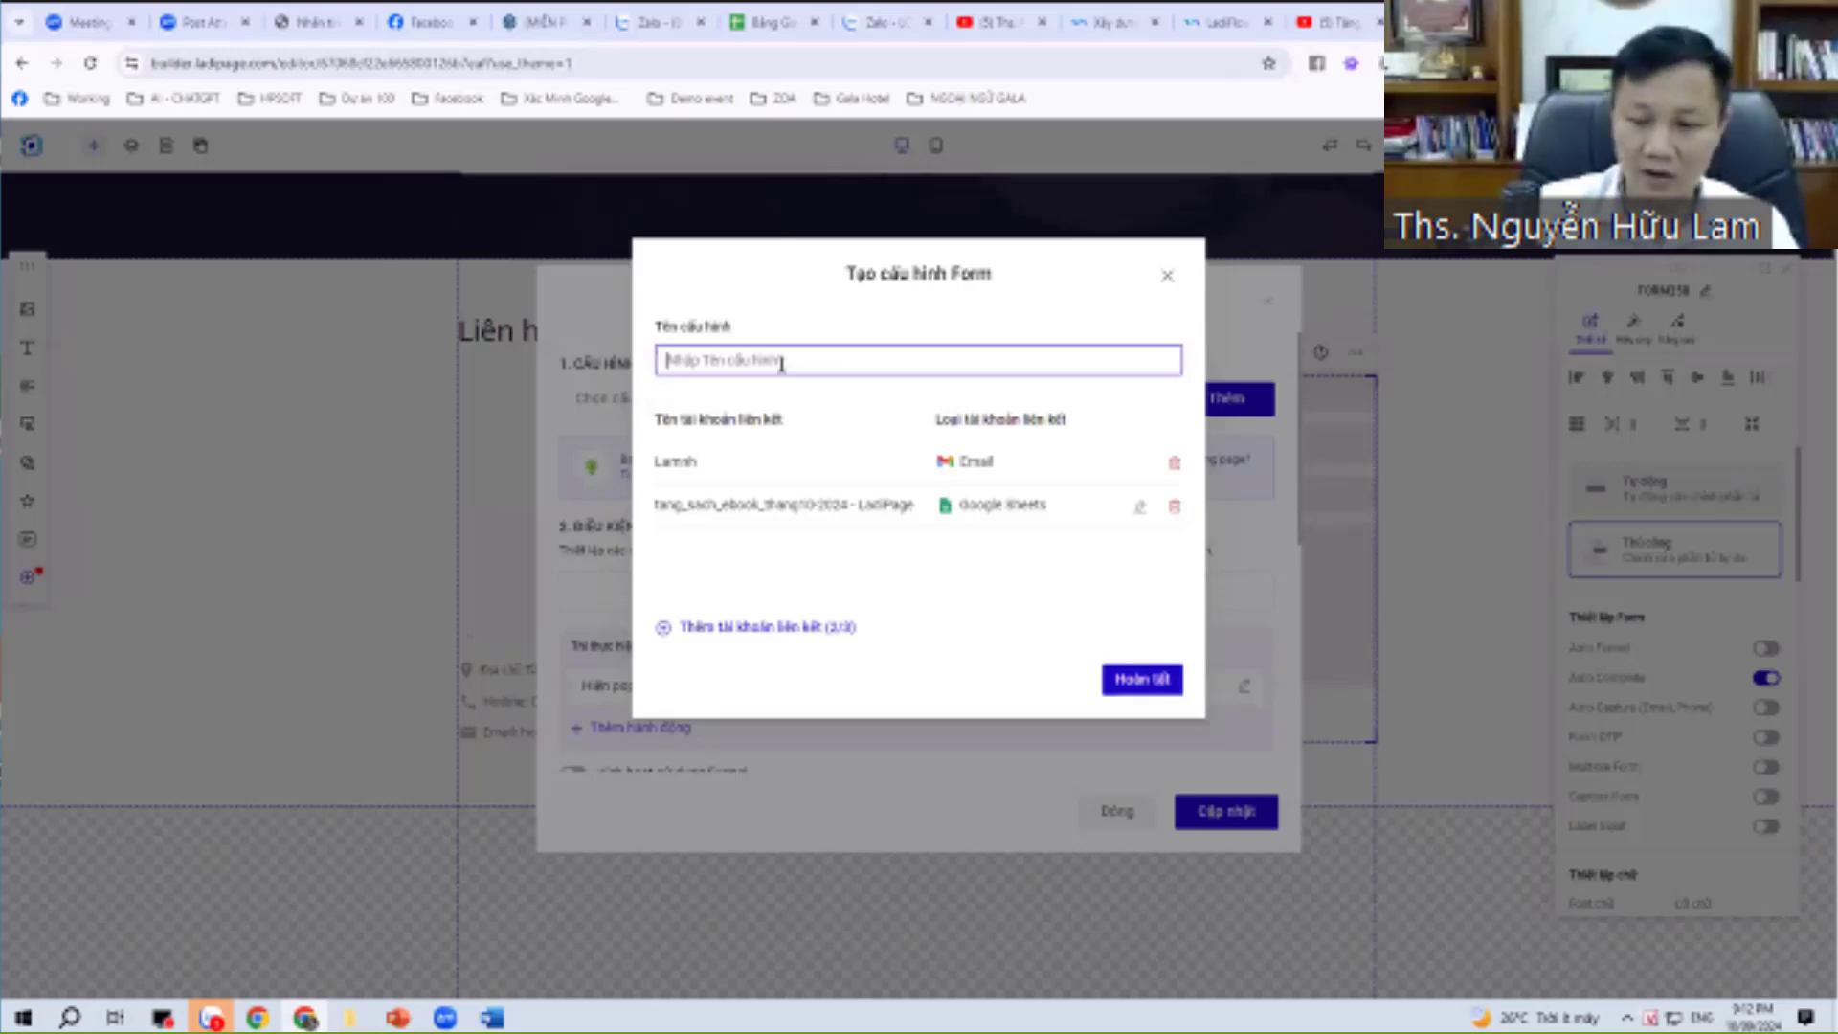
{"action": "type", "text": "t"}
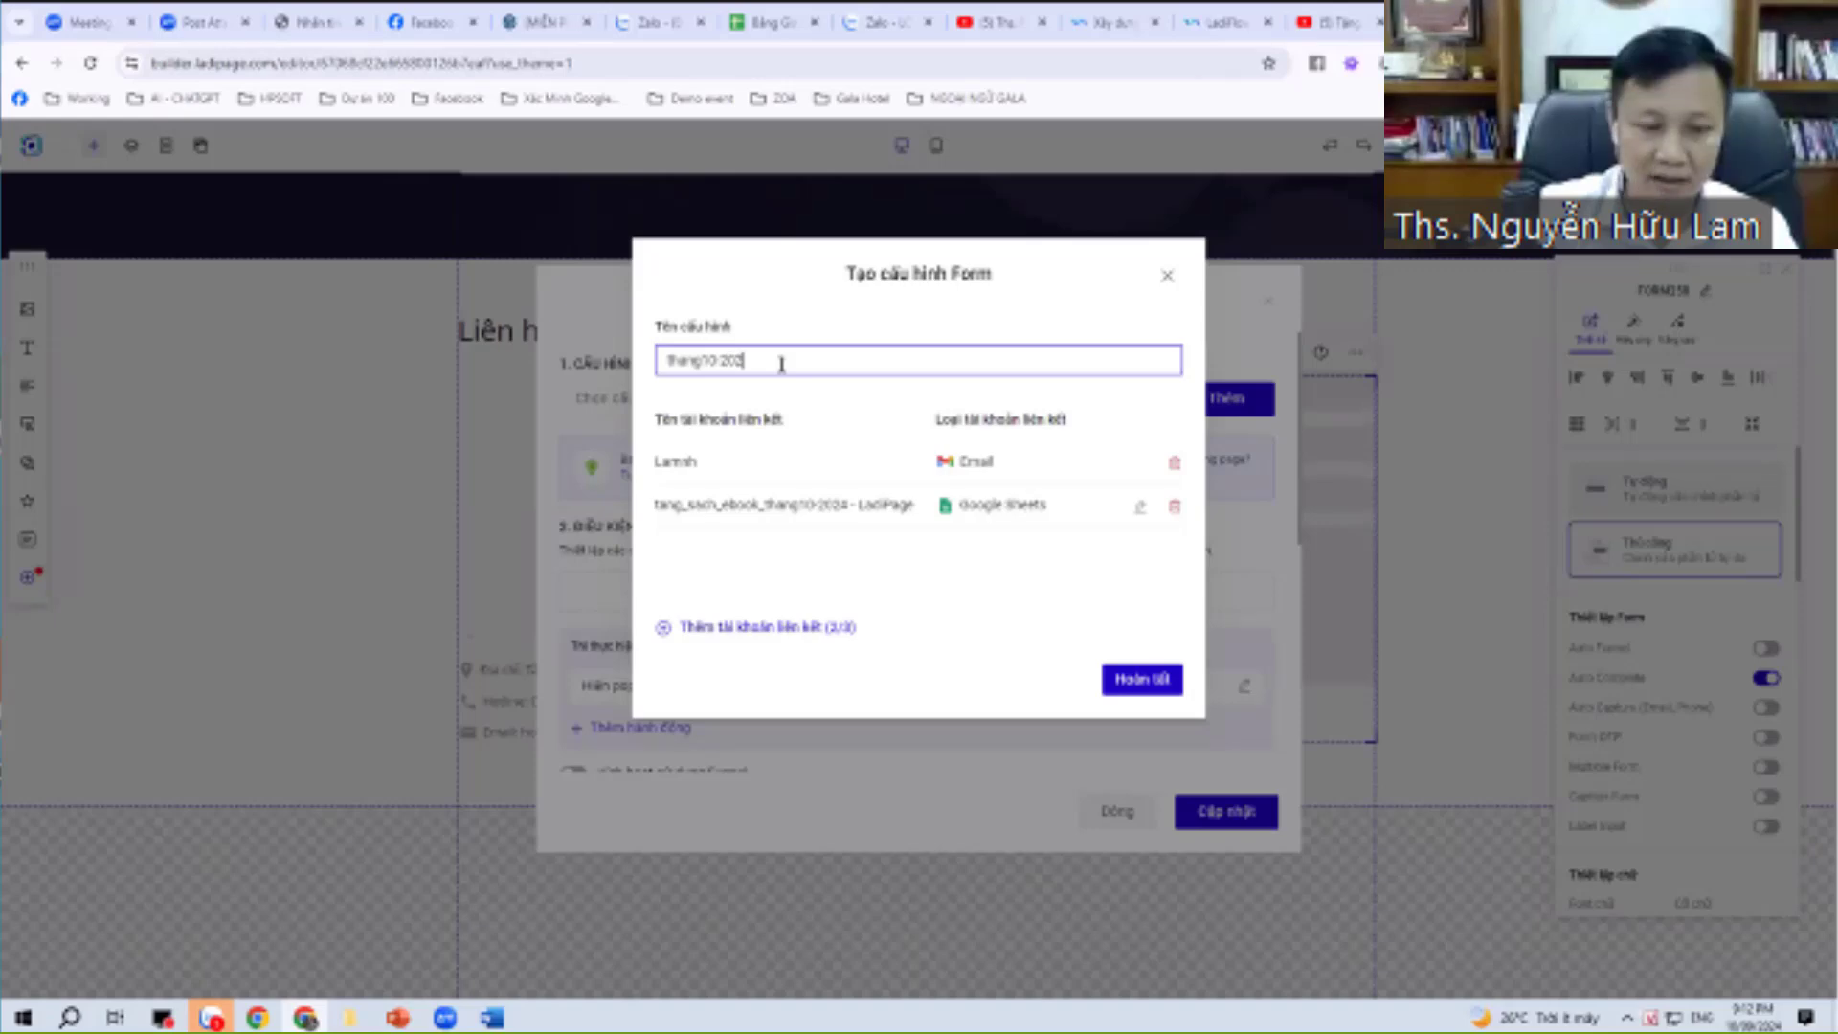
{"action": "type", "text": "hang10-2024"}
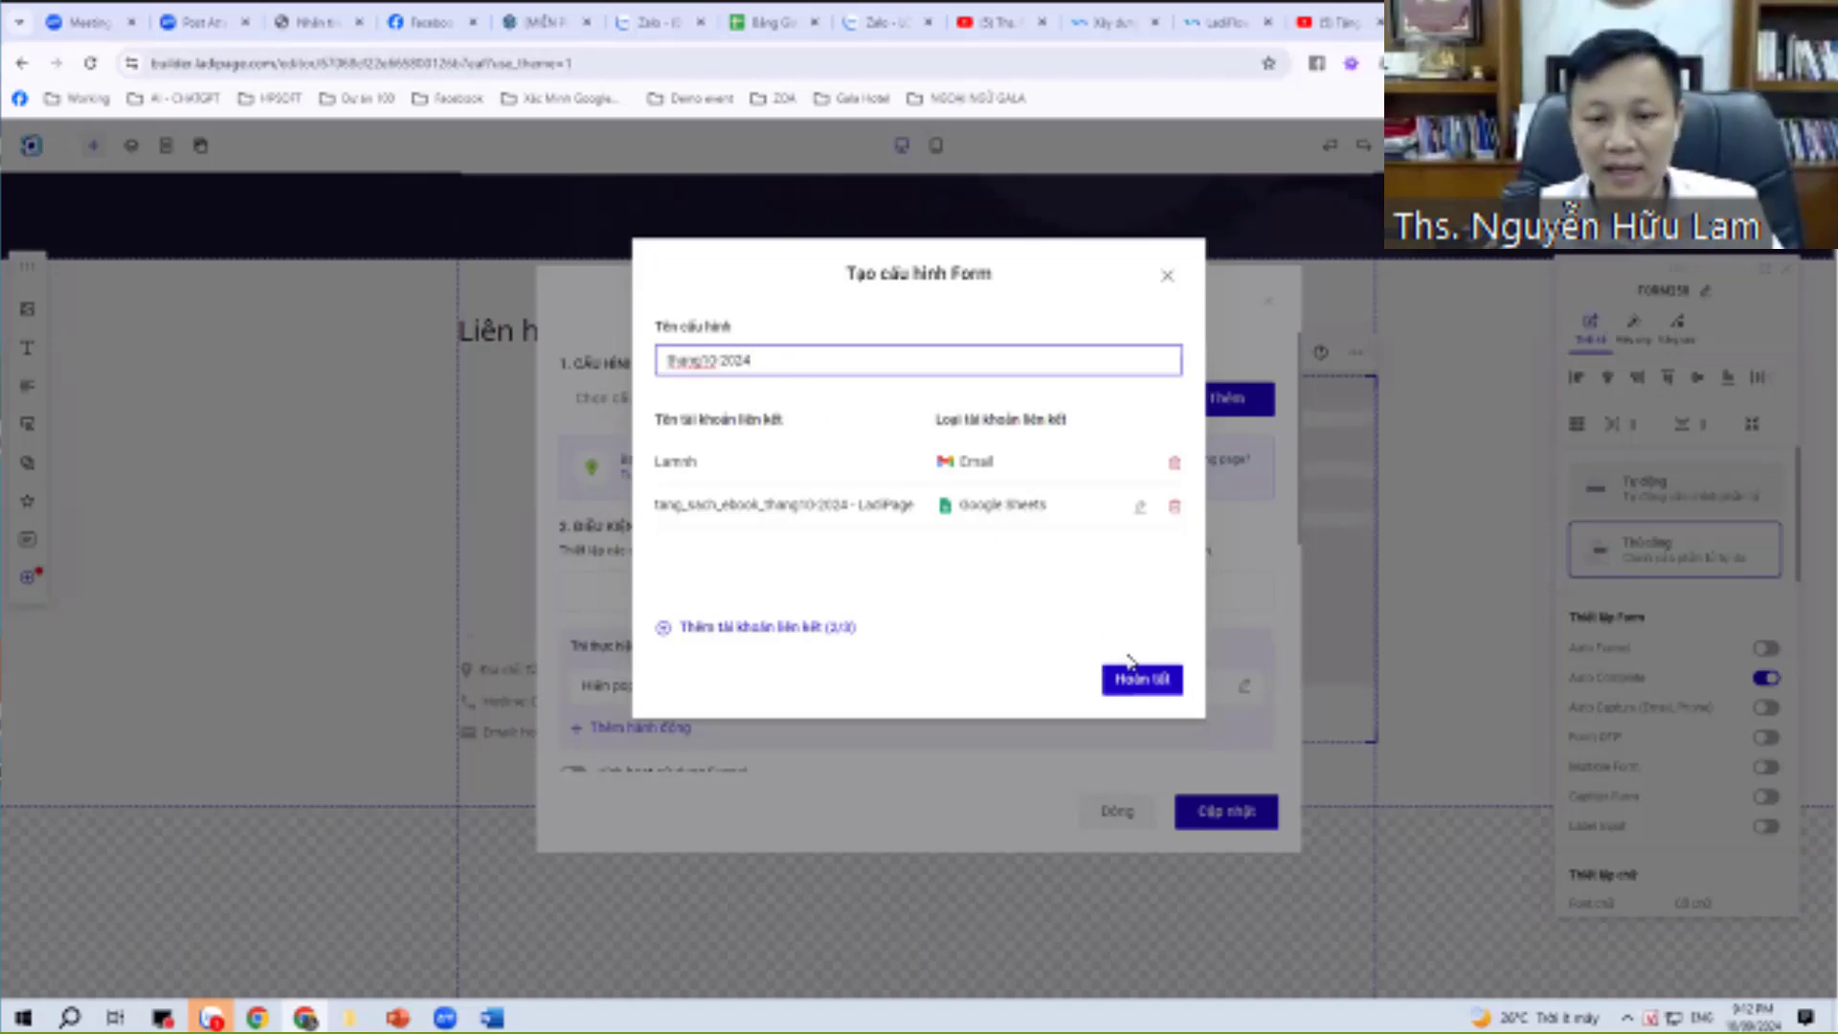
{"action": "left_click", "coordinate": [1134, 675]}
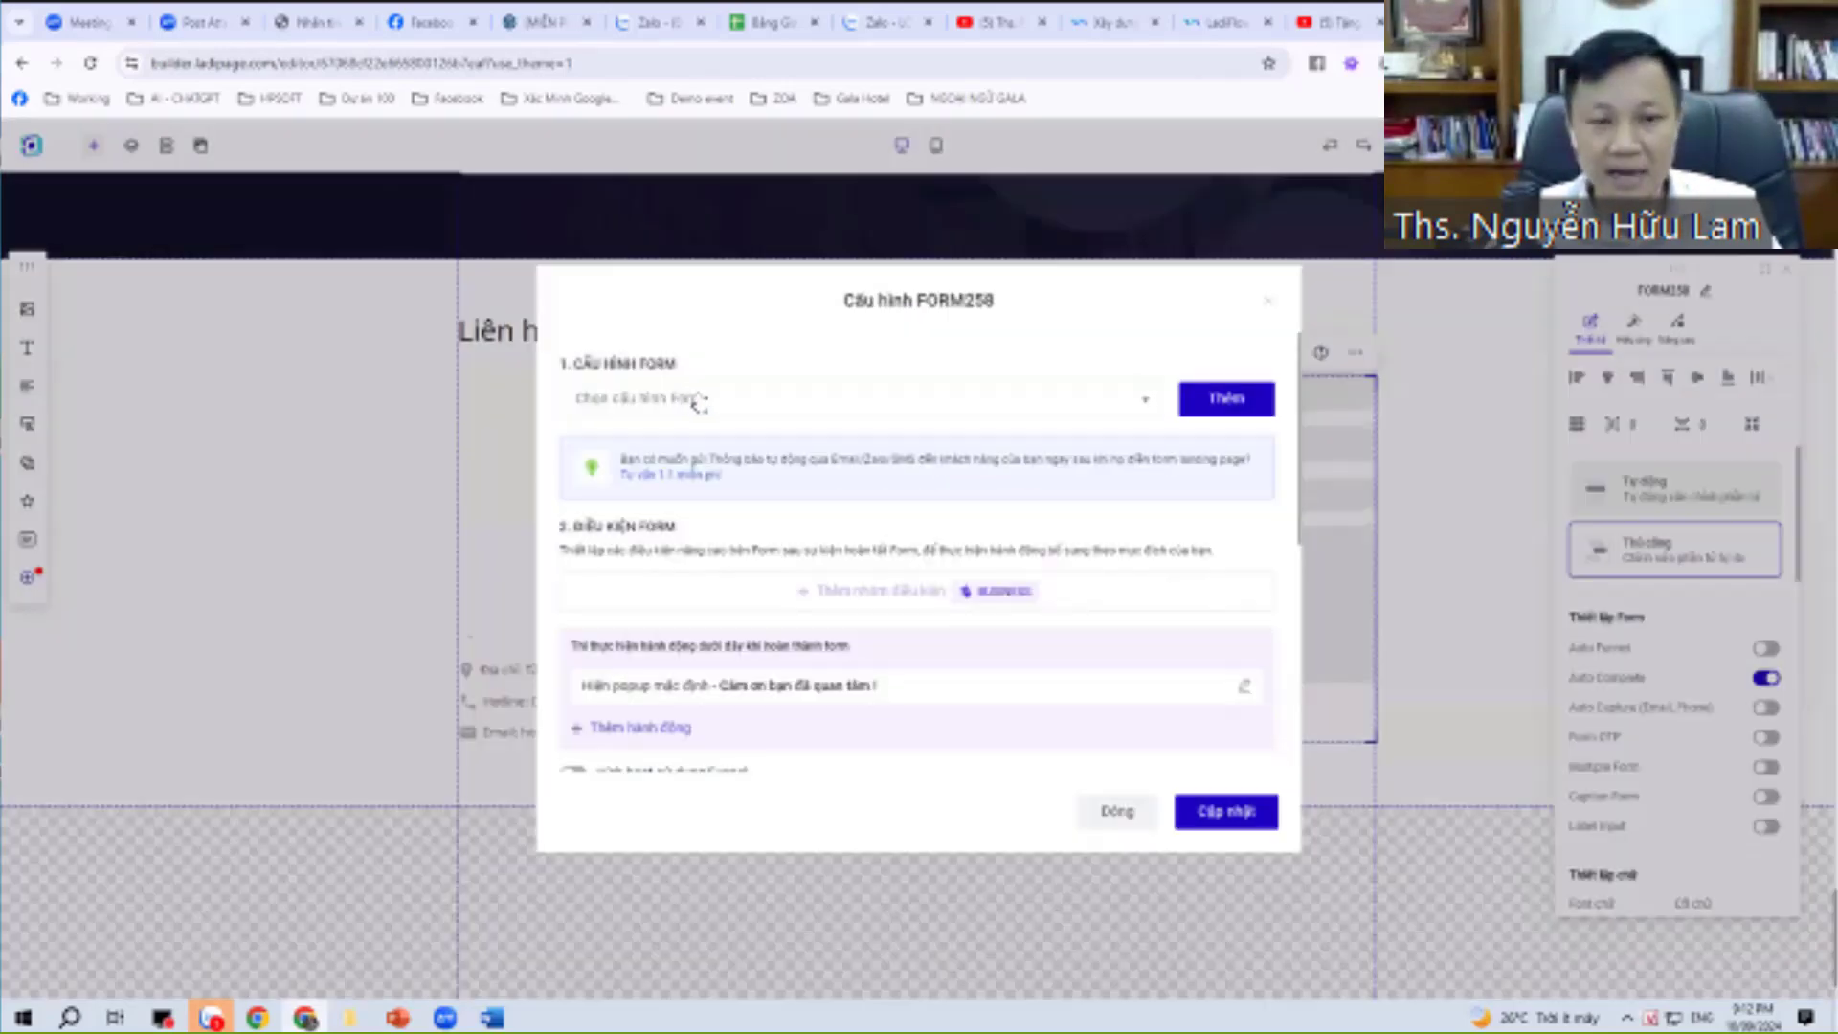
Keep thang10-2024 as the selected form configuration.
{"action": "left_click", "coordinate": [658, 400]}
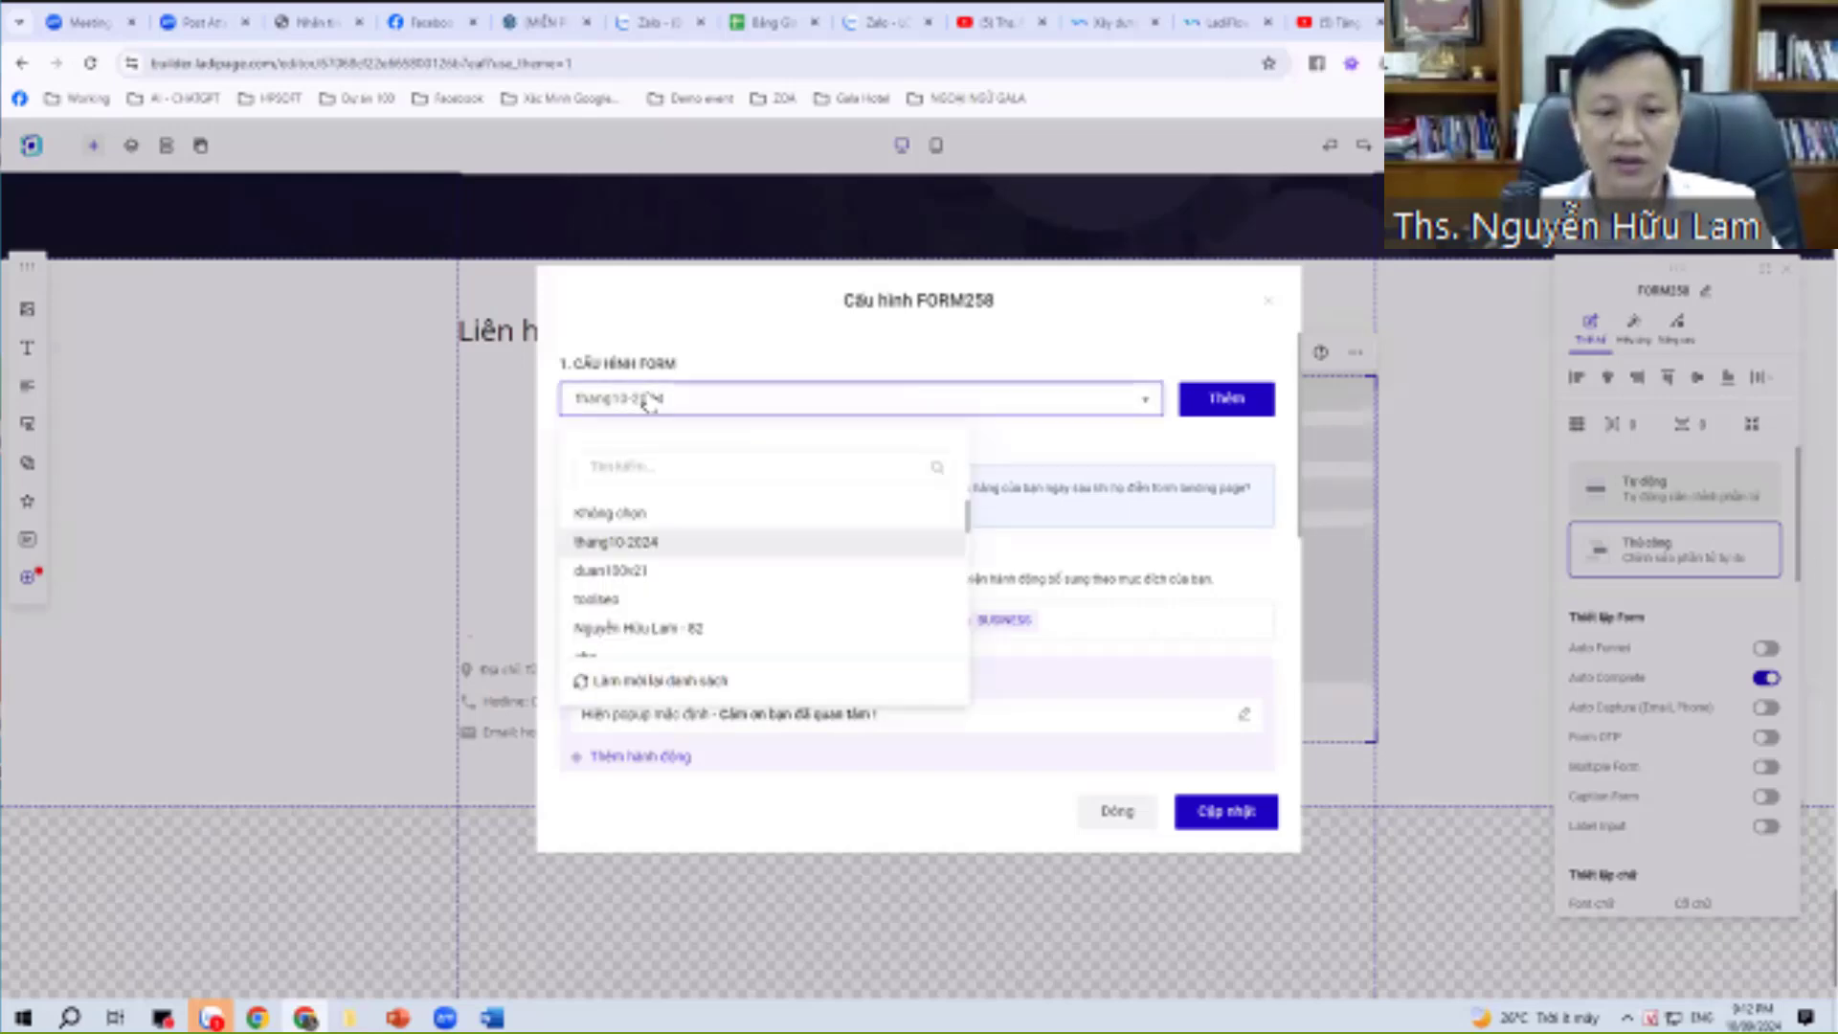
{"action": "left_click", "coordinate": [658, 401]}
{"action": "scroll", "coordinate": [727, 560], "scroll_direction": "down", "scroll_amount": 3}
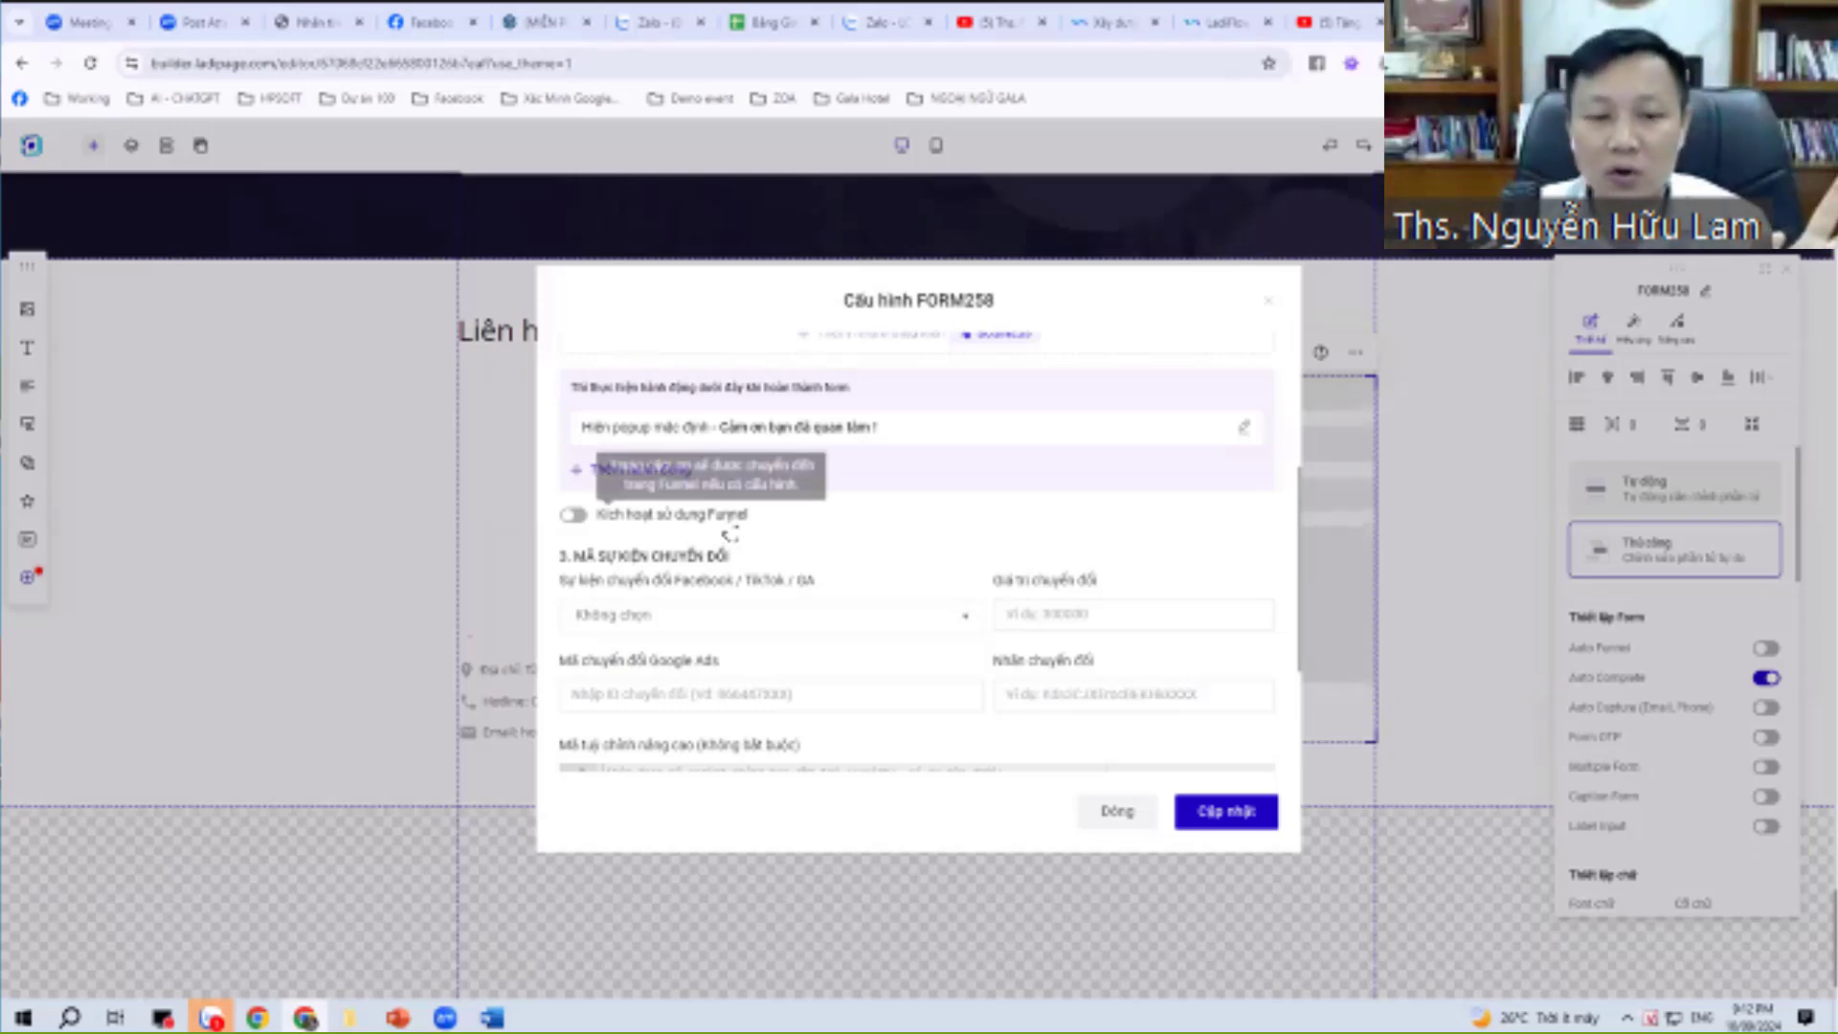
{"action": "scroll", "coordinate": [899, 568], "scroll_direction": "up", "scroll_amount": 1}
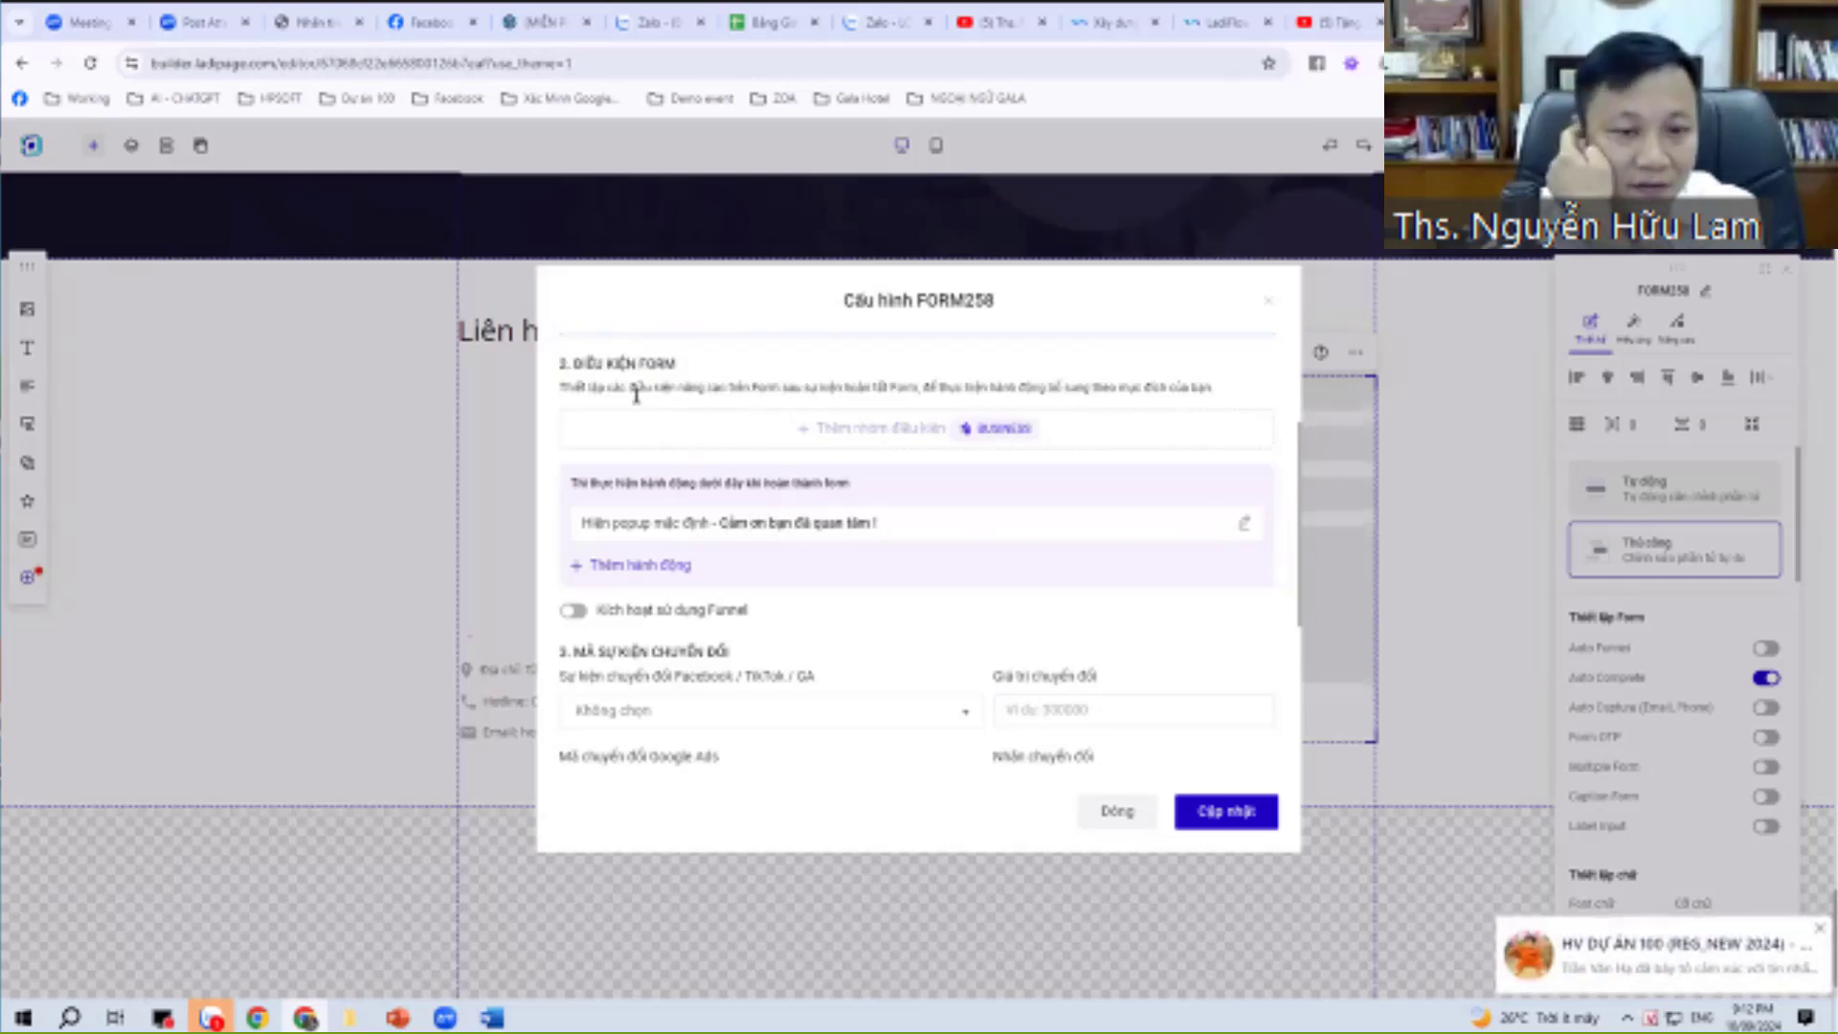
{"action": "left_click_drag", "start_coordinate": [591, 483], "coordinate": [839, 482]}
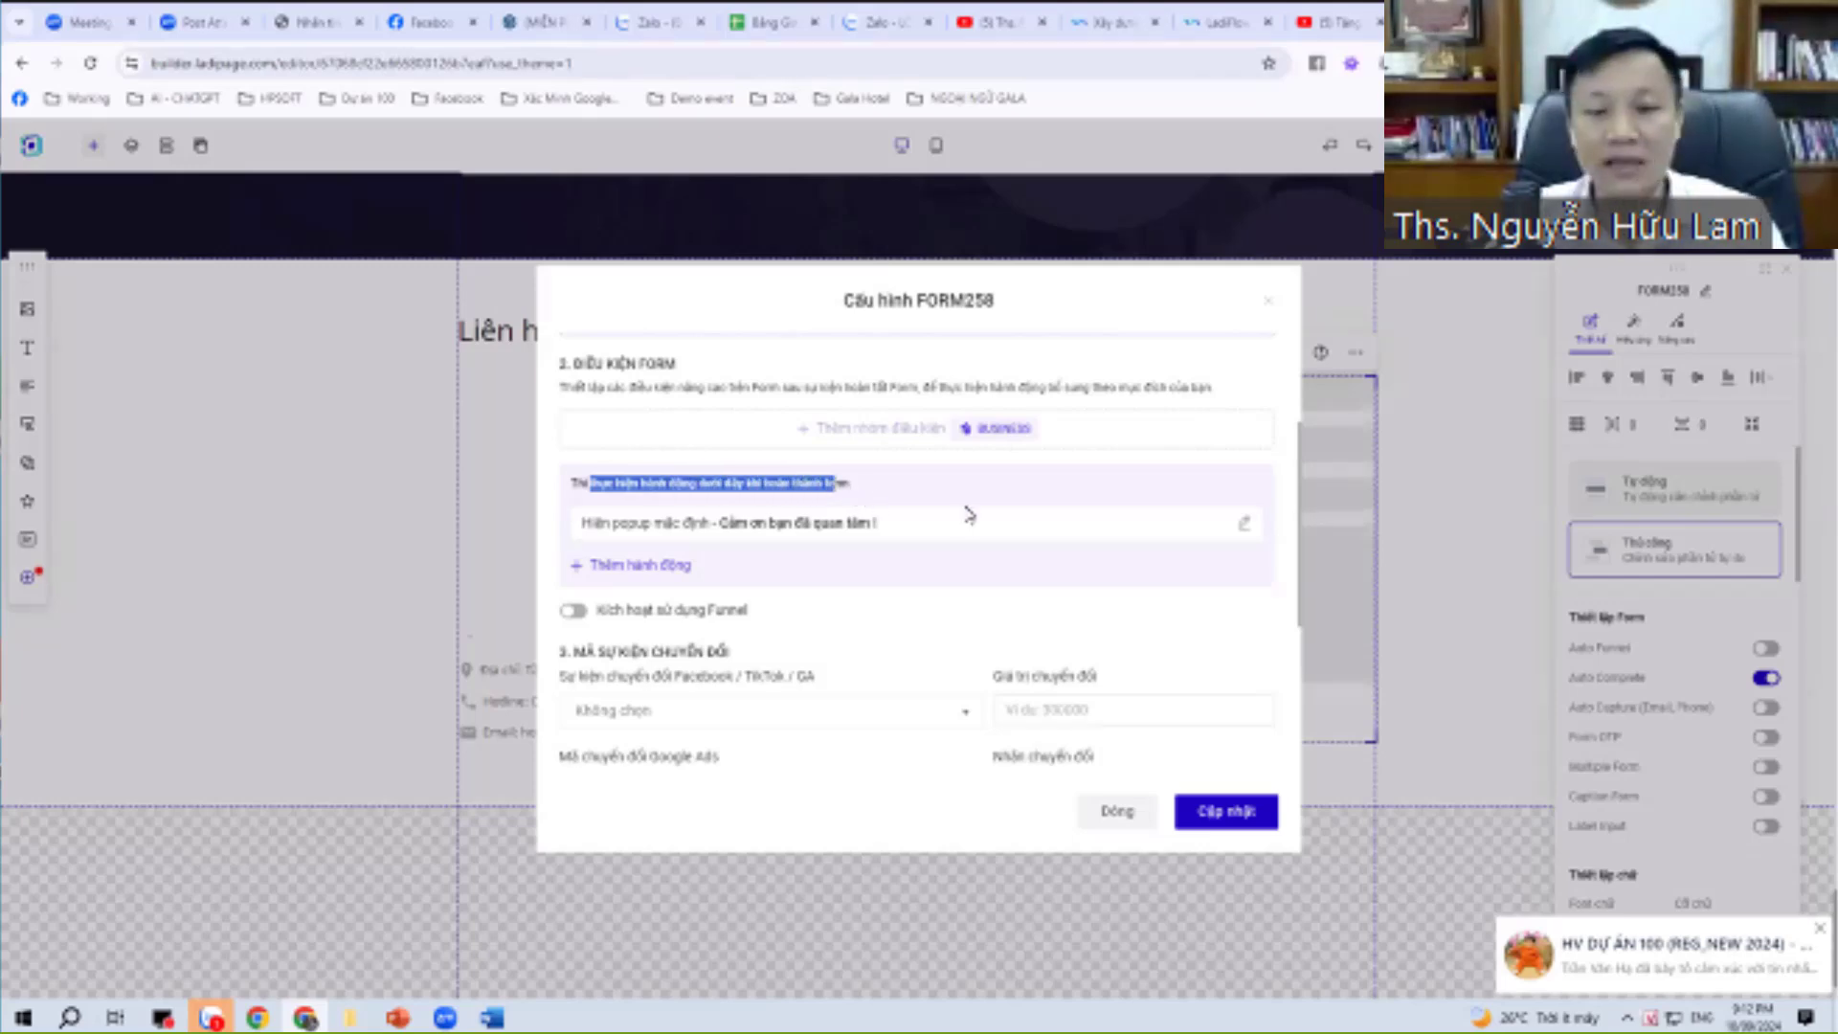
Add a new URL-redirect action and paste the copied Zalo group link into it.
{"action": "left_click", "coordinate": [667, 566]}
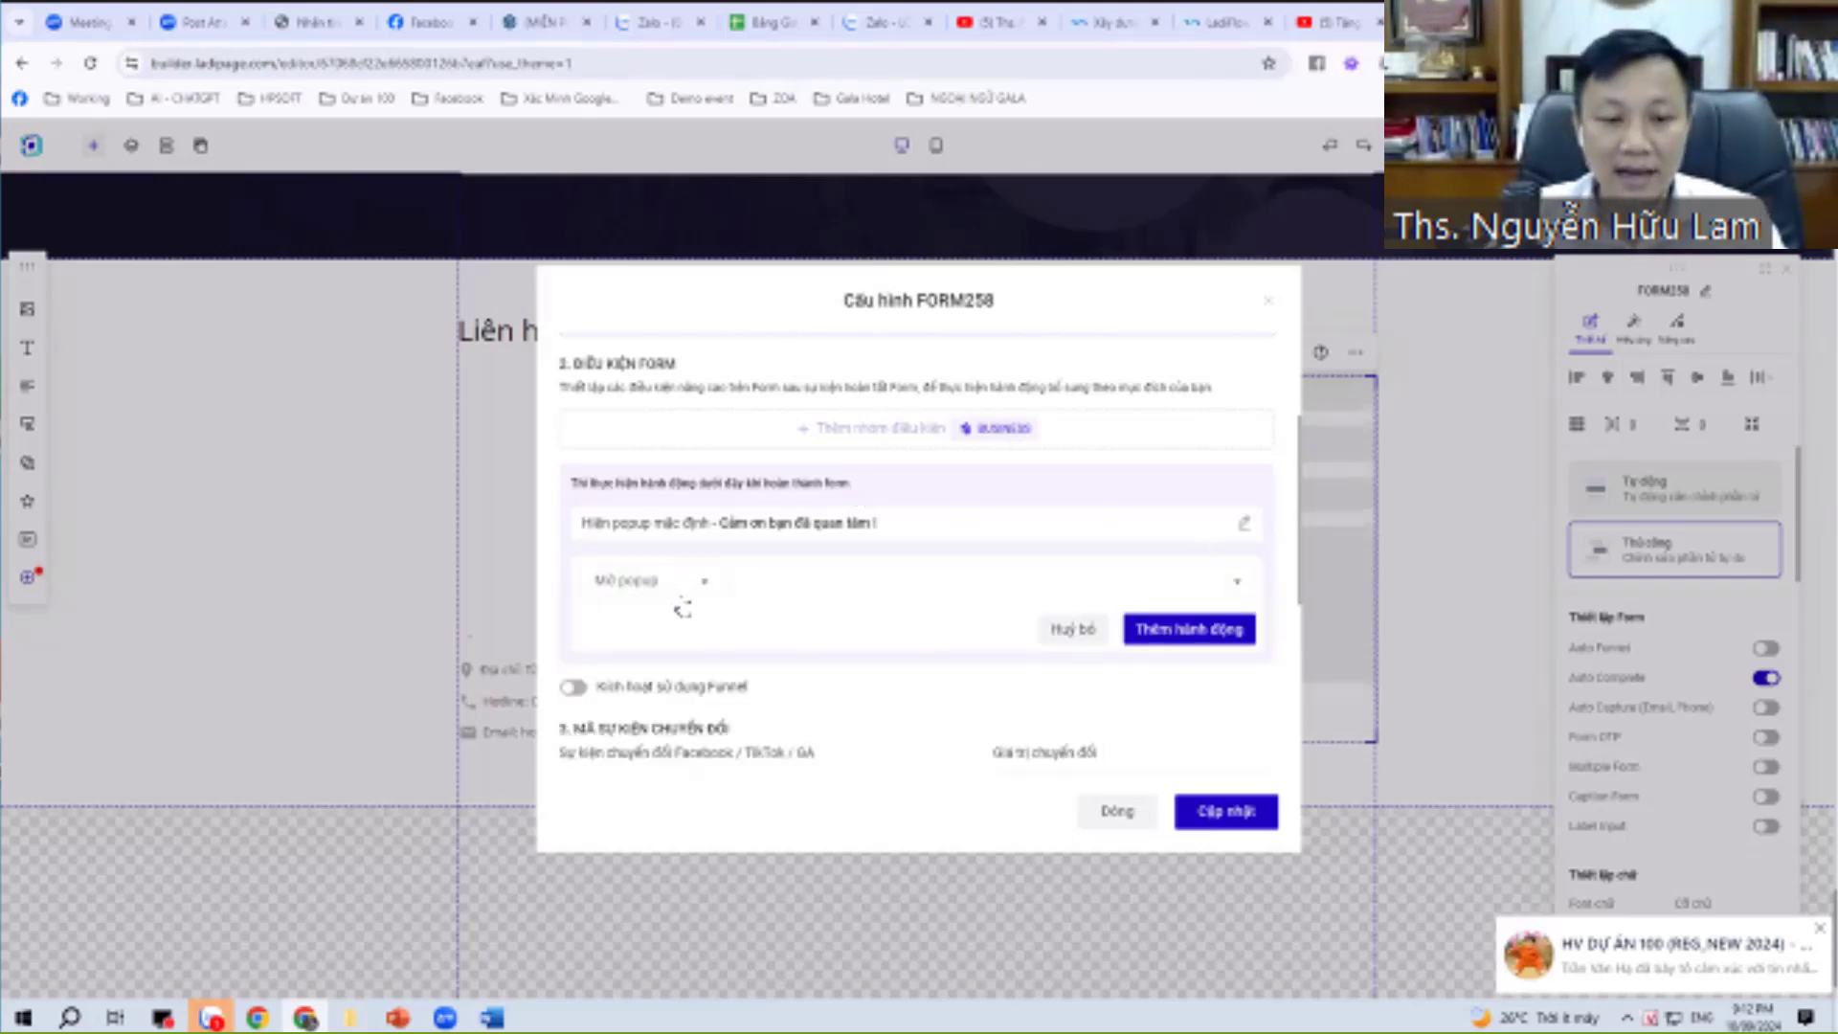
{"action": "left_click", "coordinate": [673, 587]}
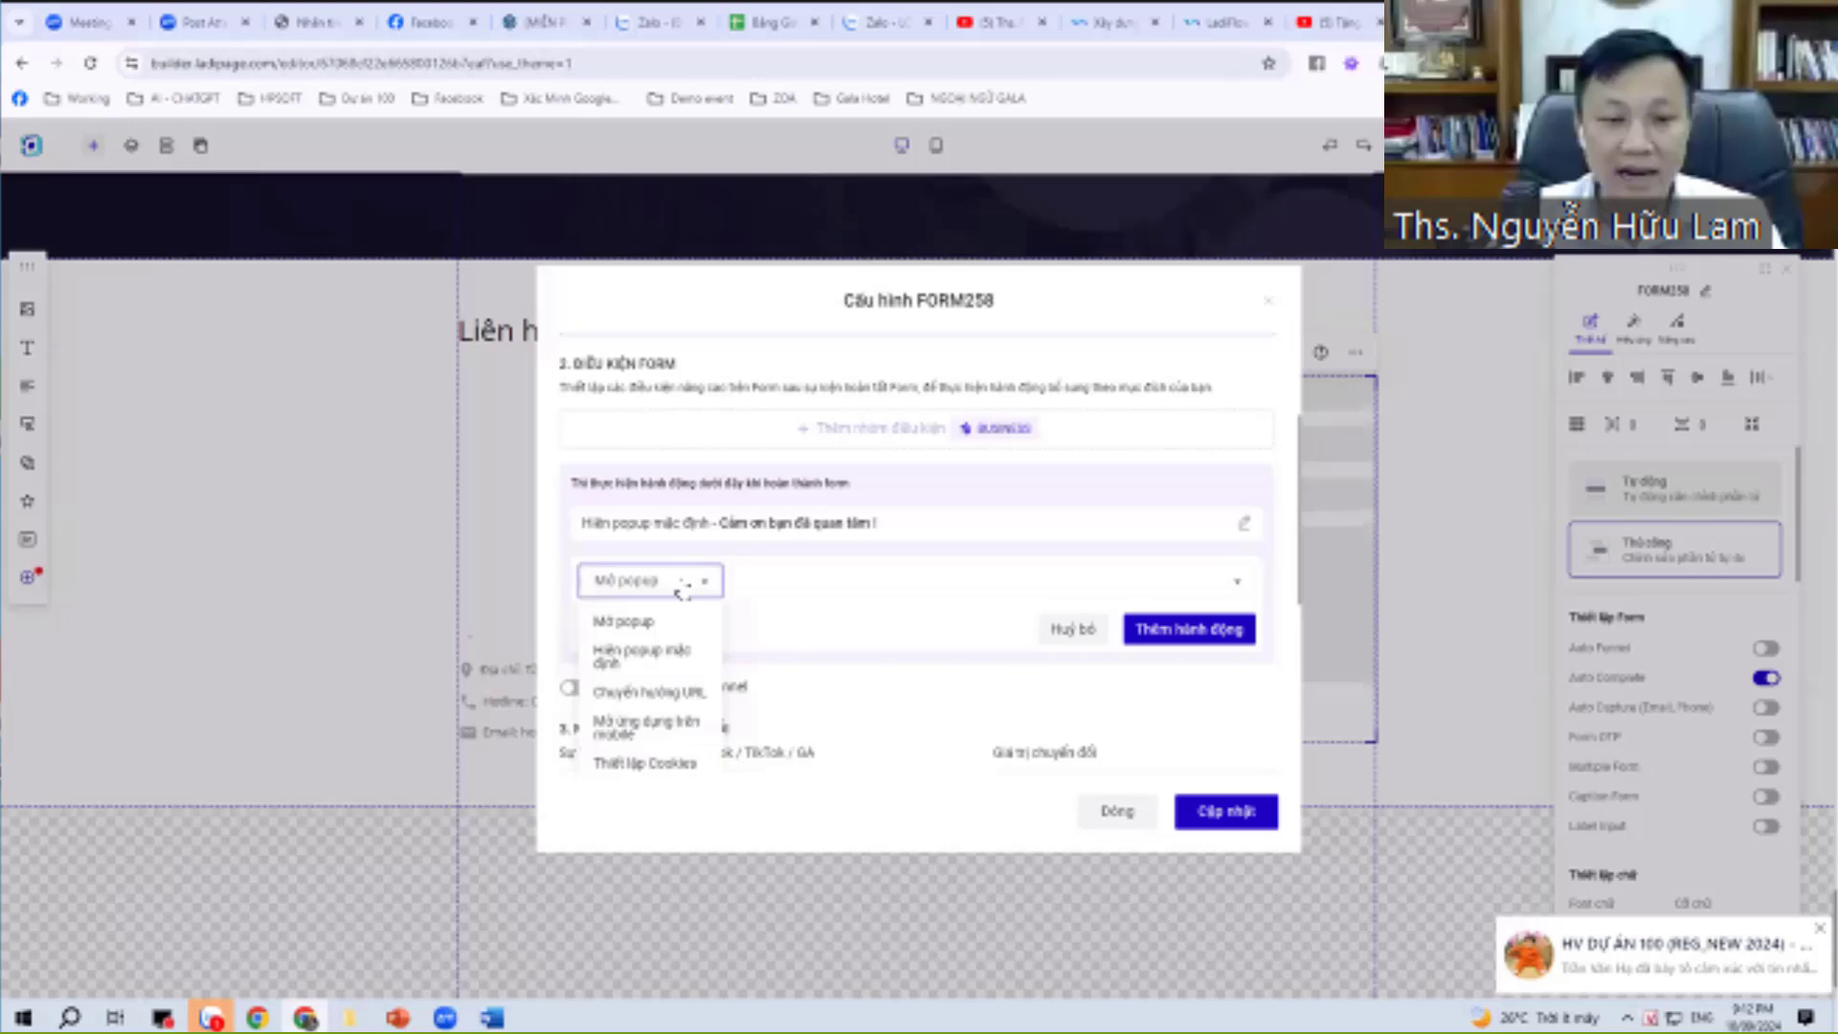
{"action": "left_click", "coordinate": [651, 691]}
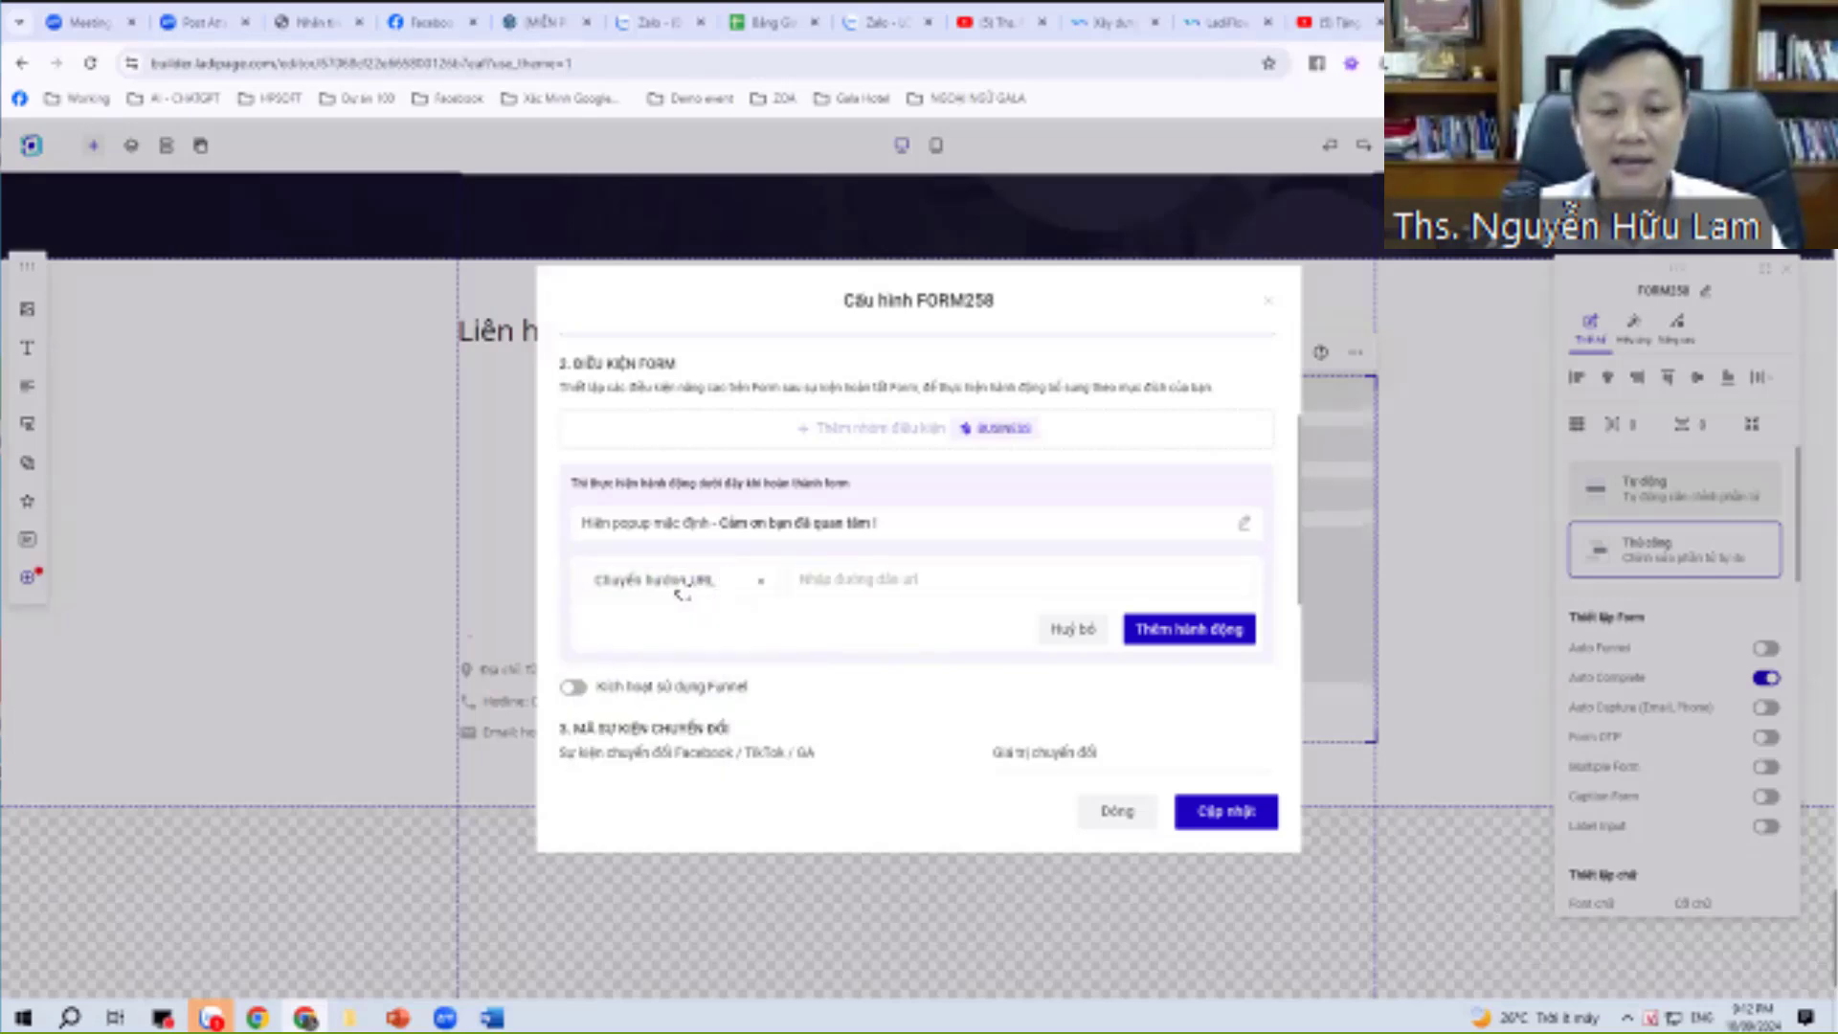
{"action": "left_click", "coordinate": [680, 592]}
{"action": "left_click", "coordinate": [835, 586]}
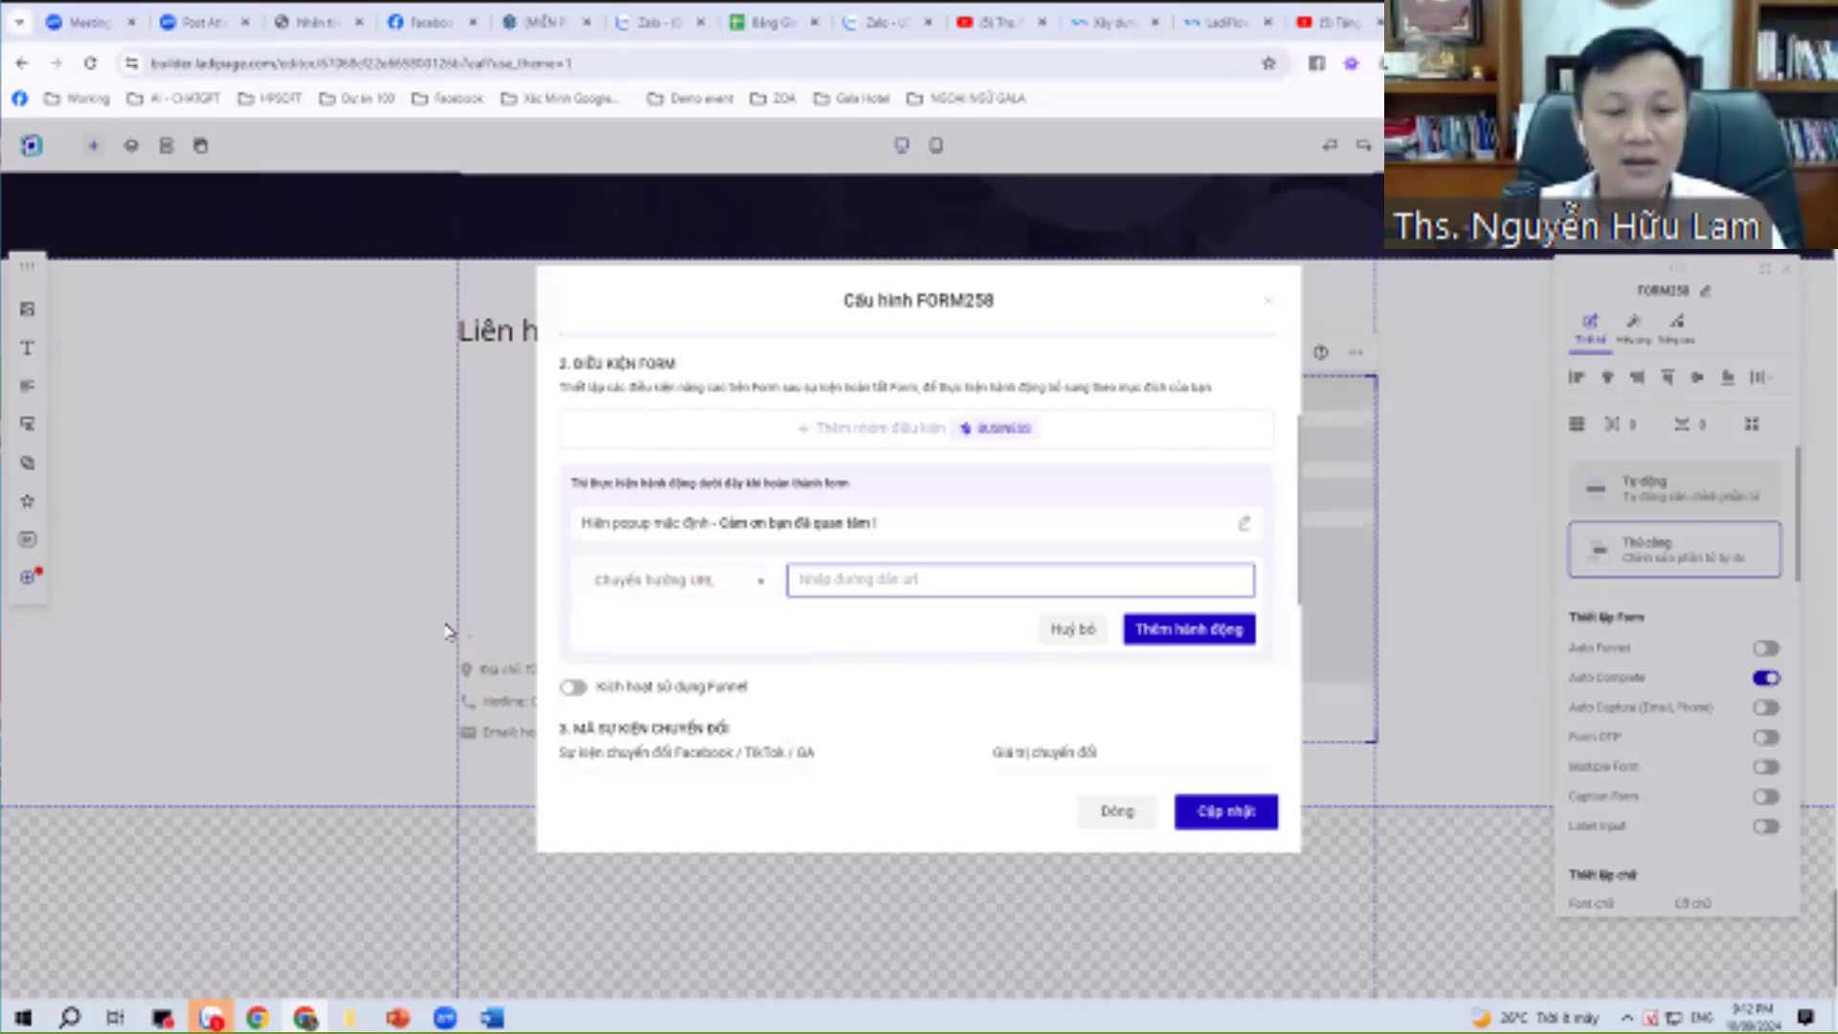
{"action": "key", "text": "alt+Tab"}
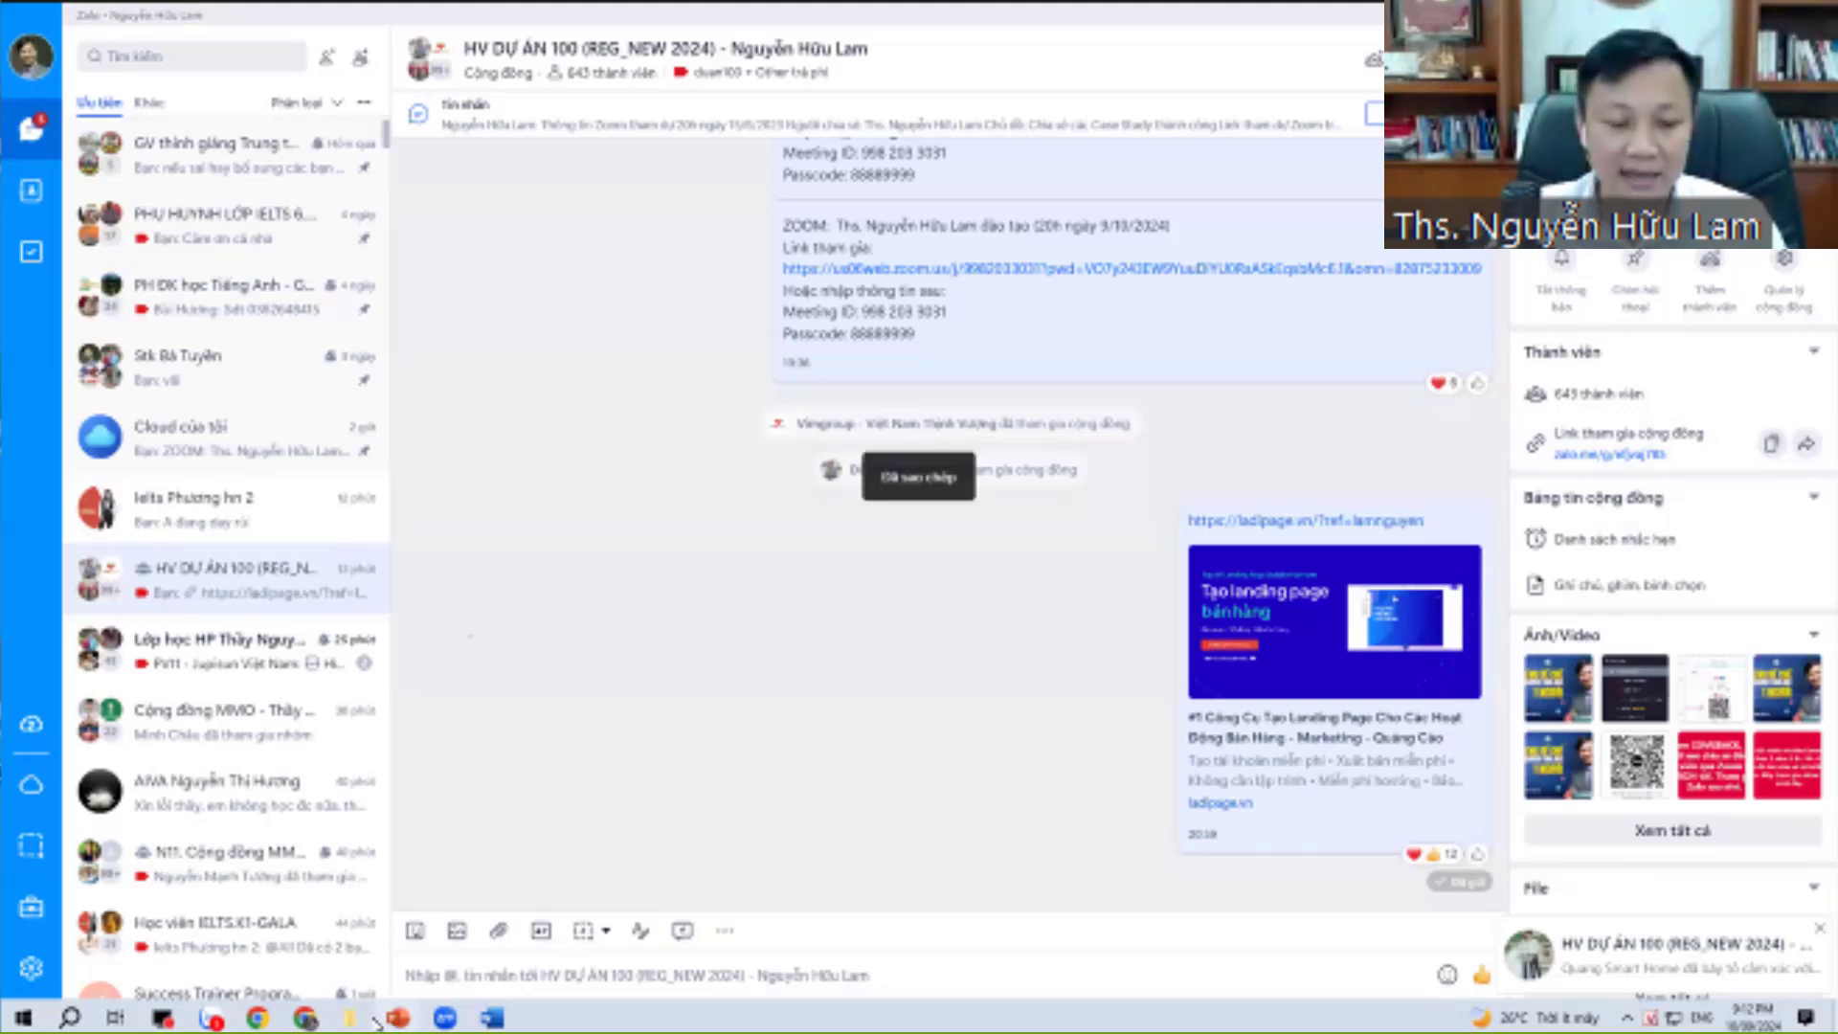
{"action": "key", "text": "alt+Tab"}
{"action": "left_click", "coordinate": [960, 579]}
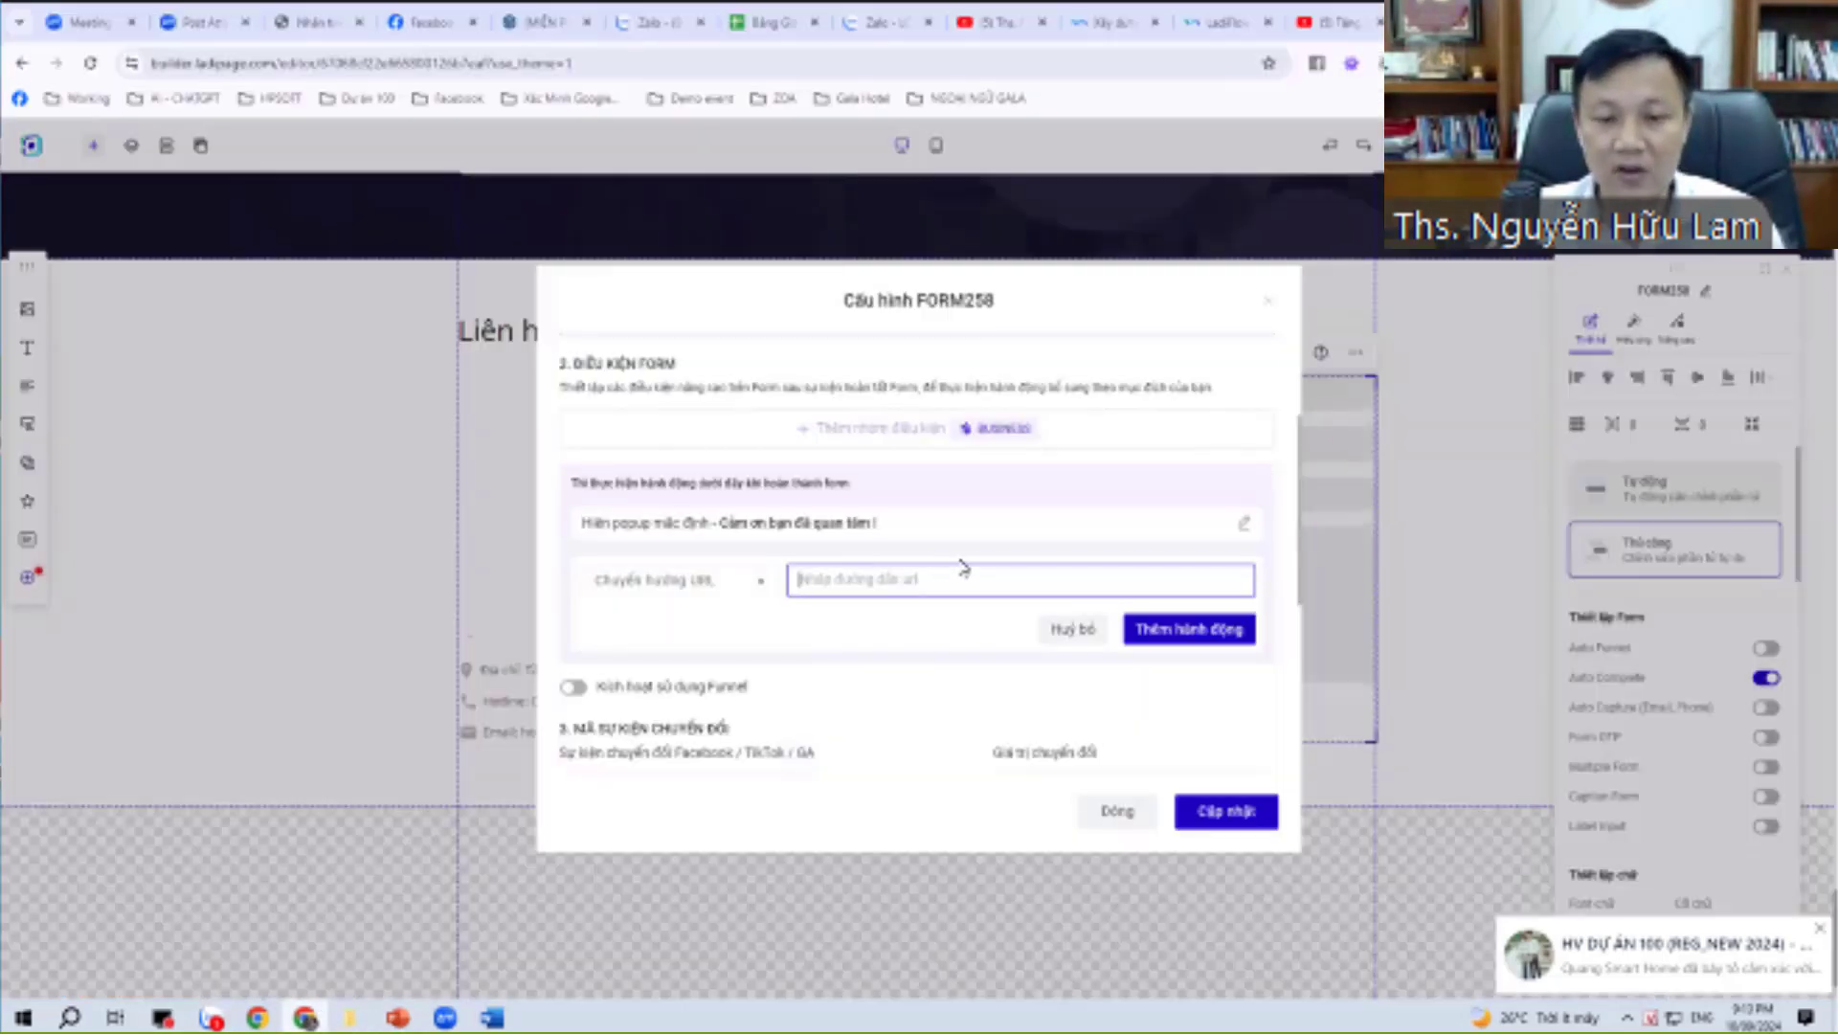
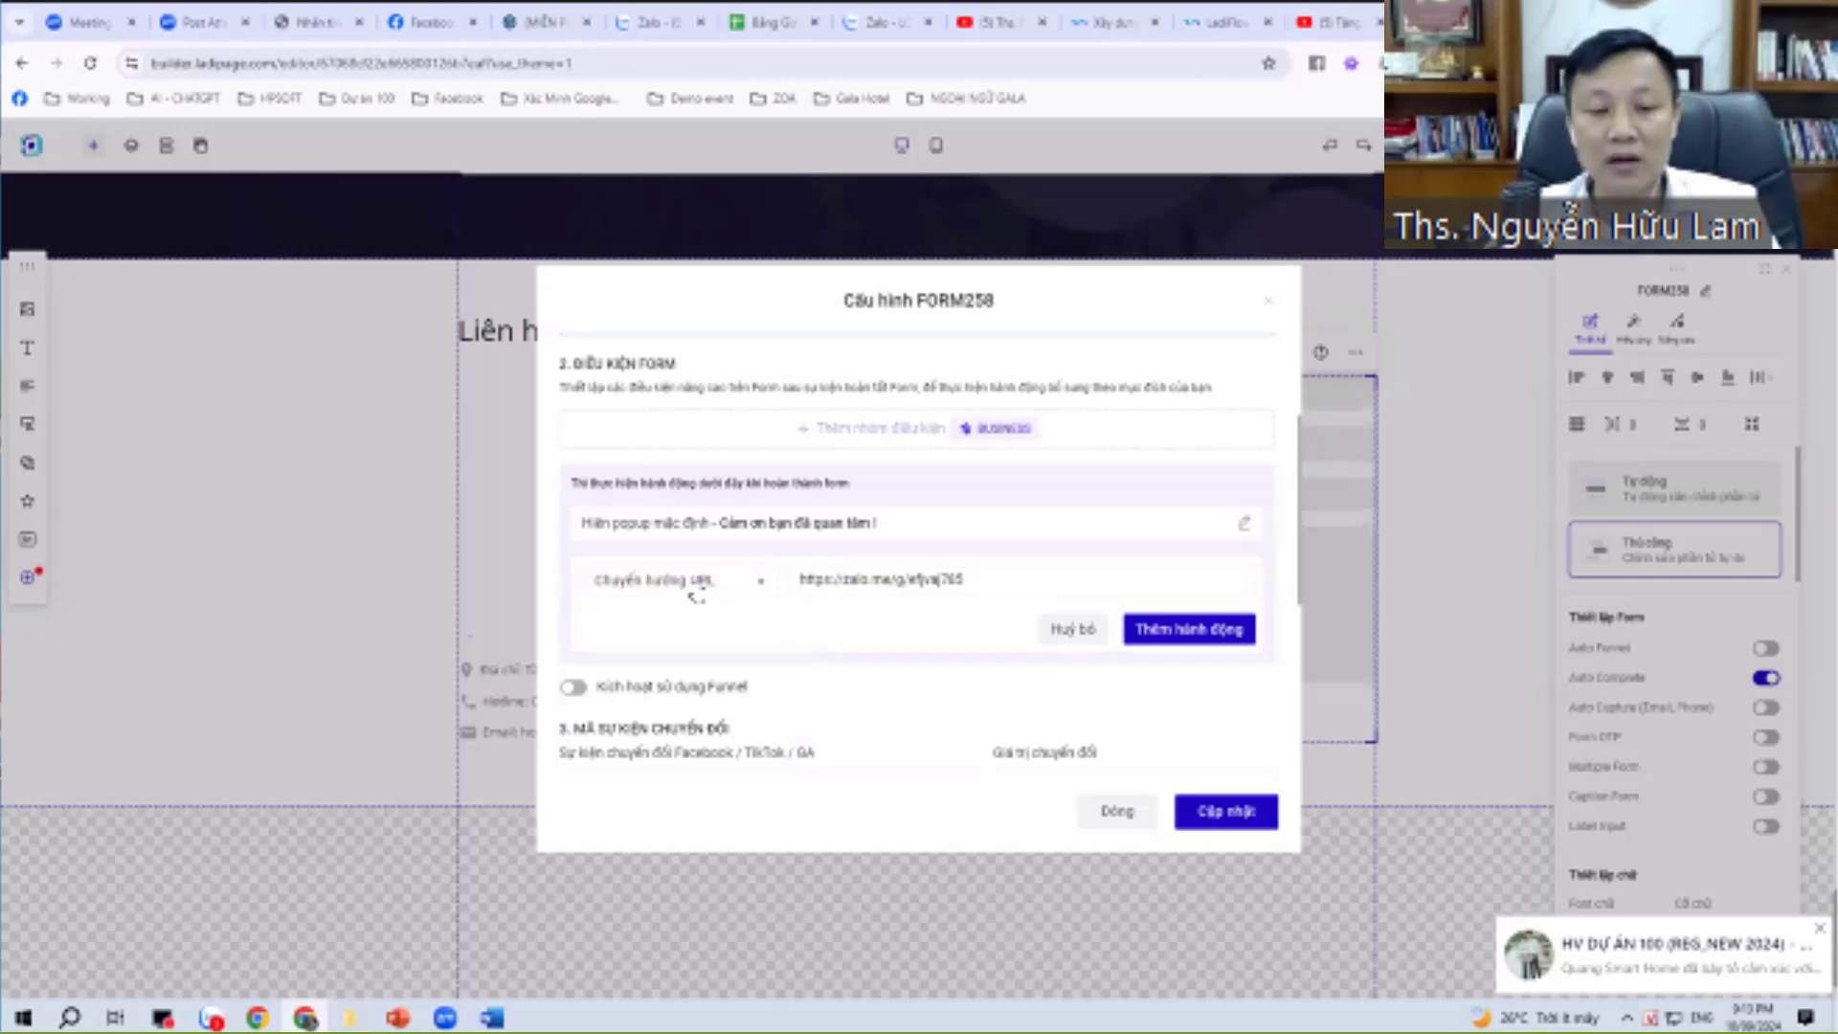
Try adding the redirect as an extra action, then cancel it after the one-action notice.
{"action": "left_click", "coordinate": [689, 581]}
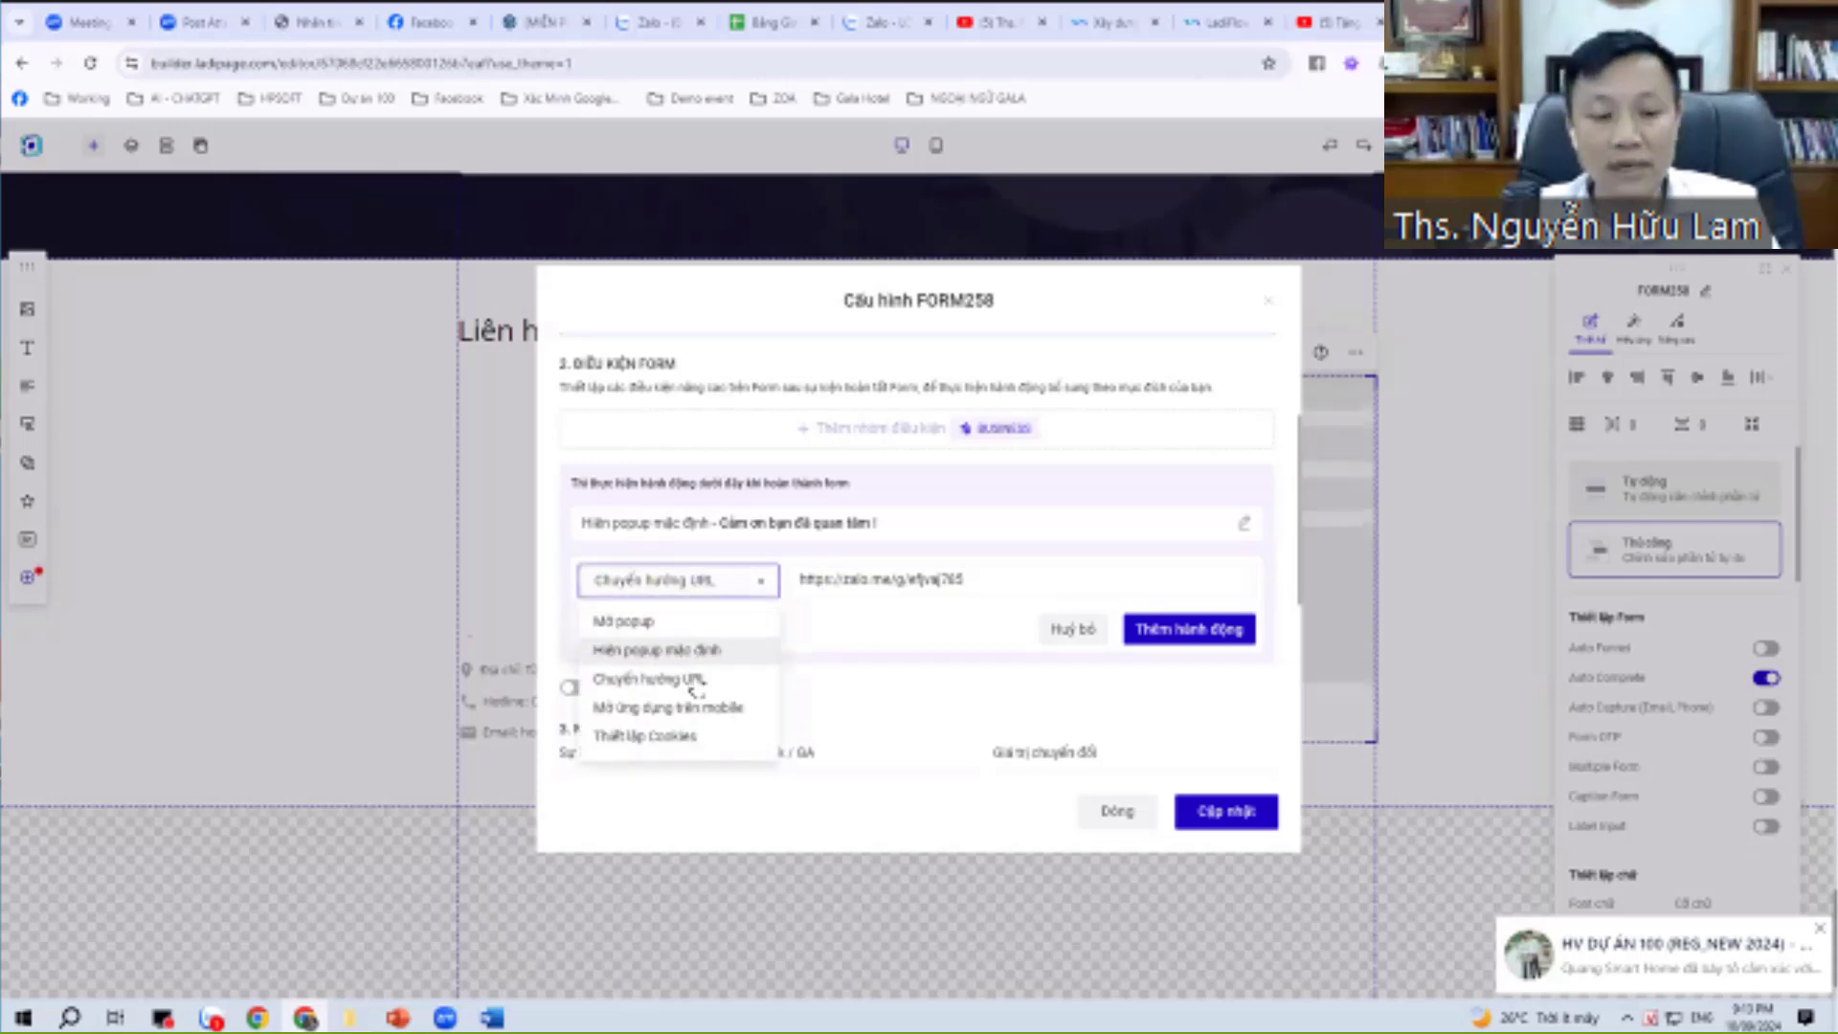
{"action": "left_click", "coordinate": [953, 589]}
{"action": "left_click_drag", "start_coordinate": [1024, 579], "coordinate": [689, 589]}
{"action": "left_click", "coordinate": [1190, 639]}
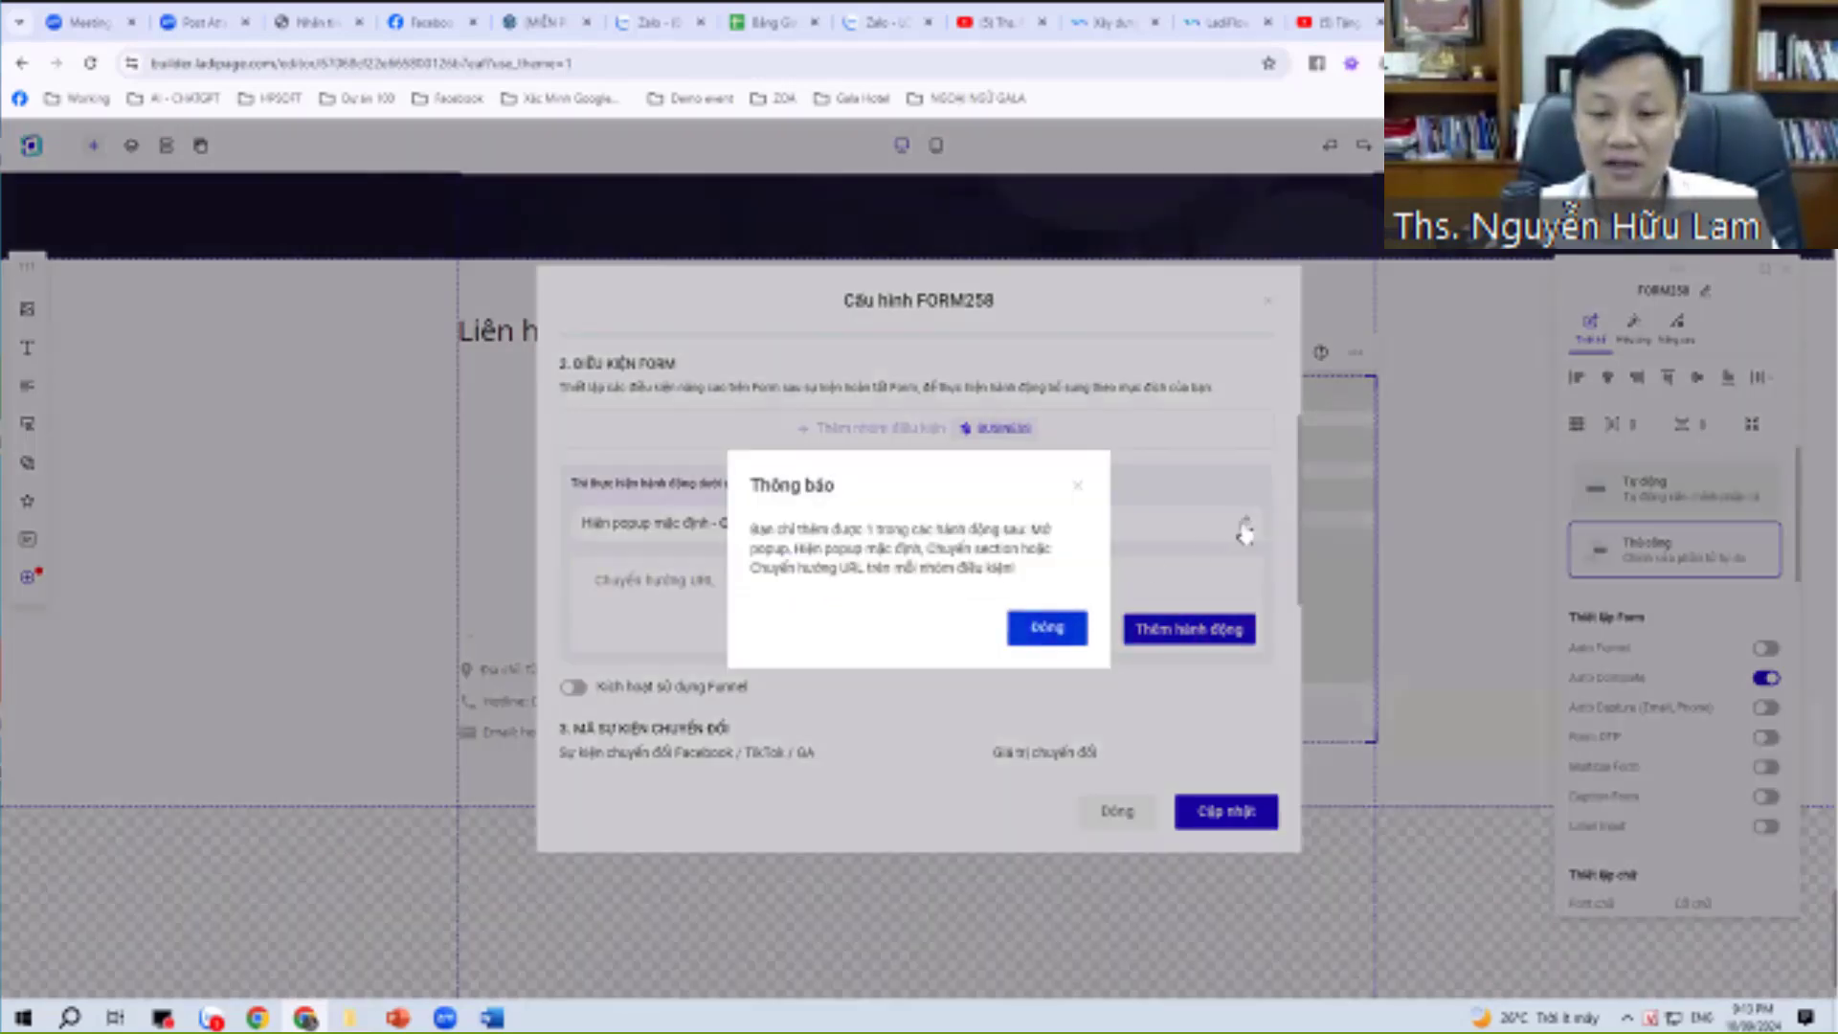
{"action": "left_click", "coordinate": [1244, 527]}
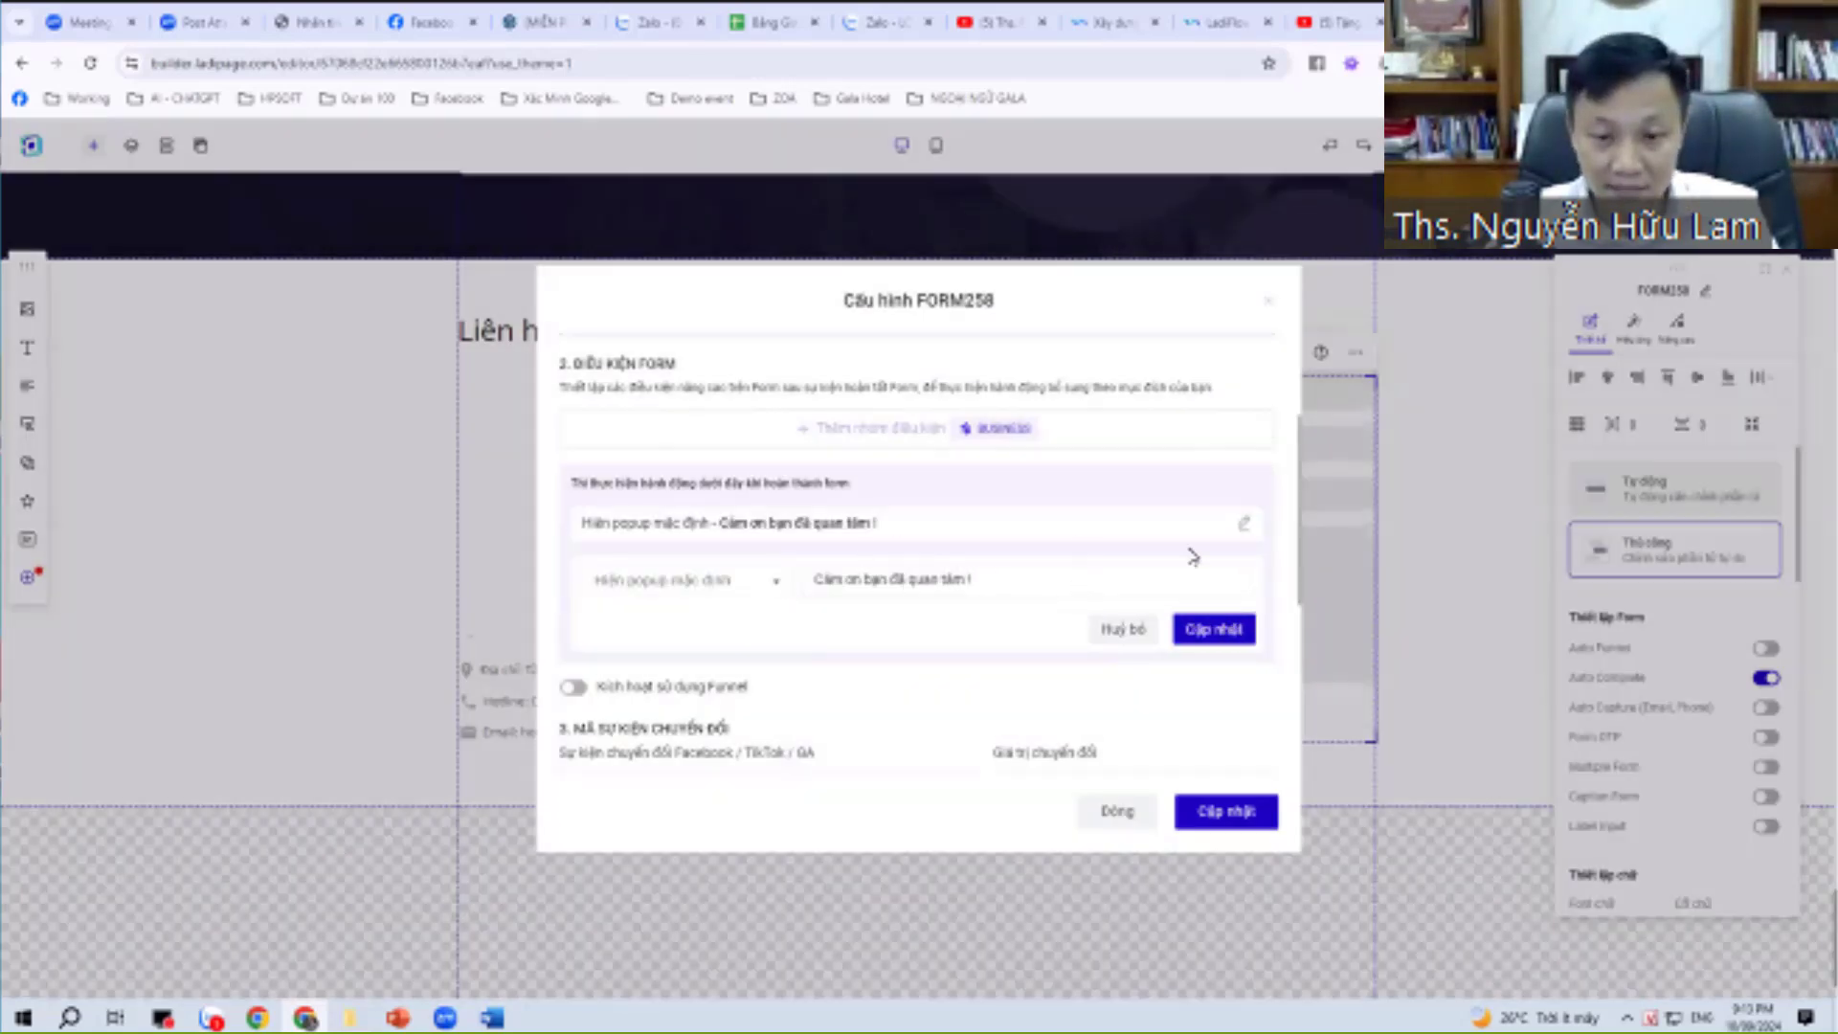
{"action": "left_click", "coordinate": [1138, 645]}
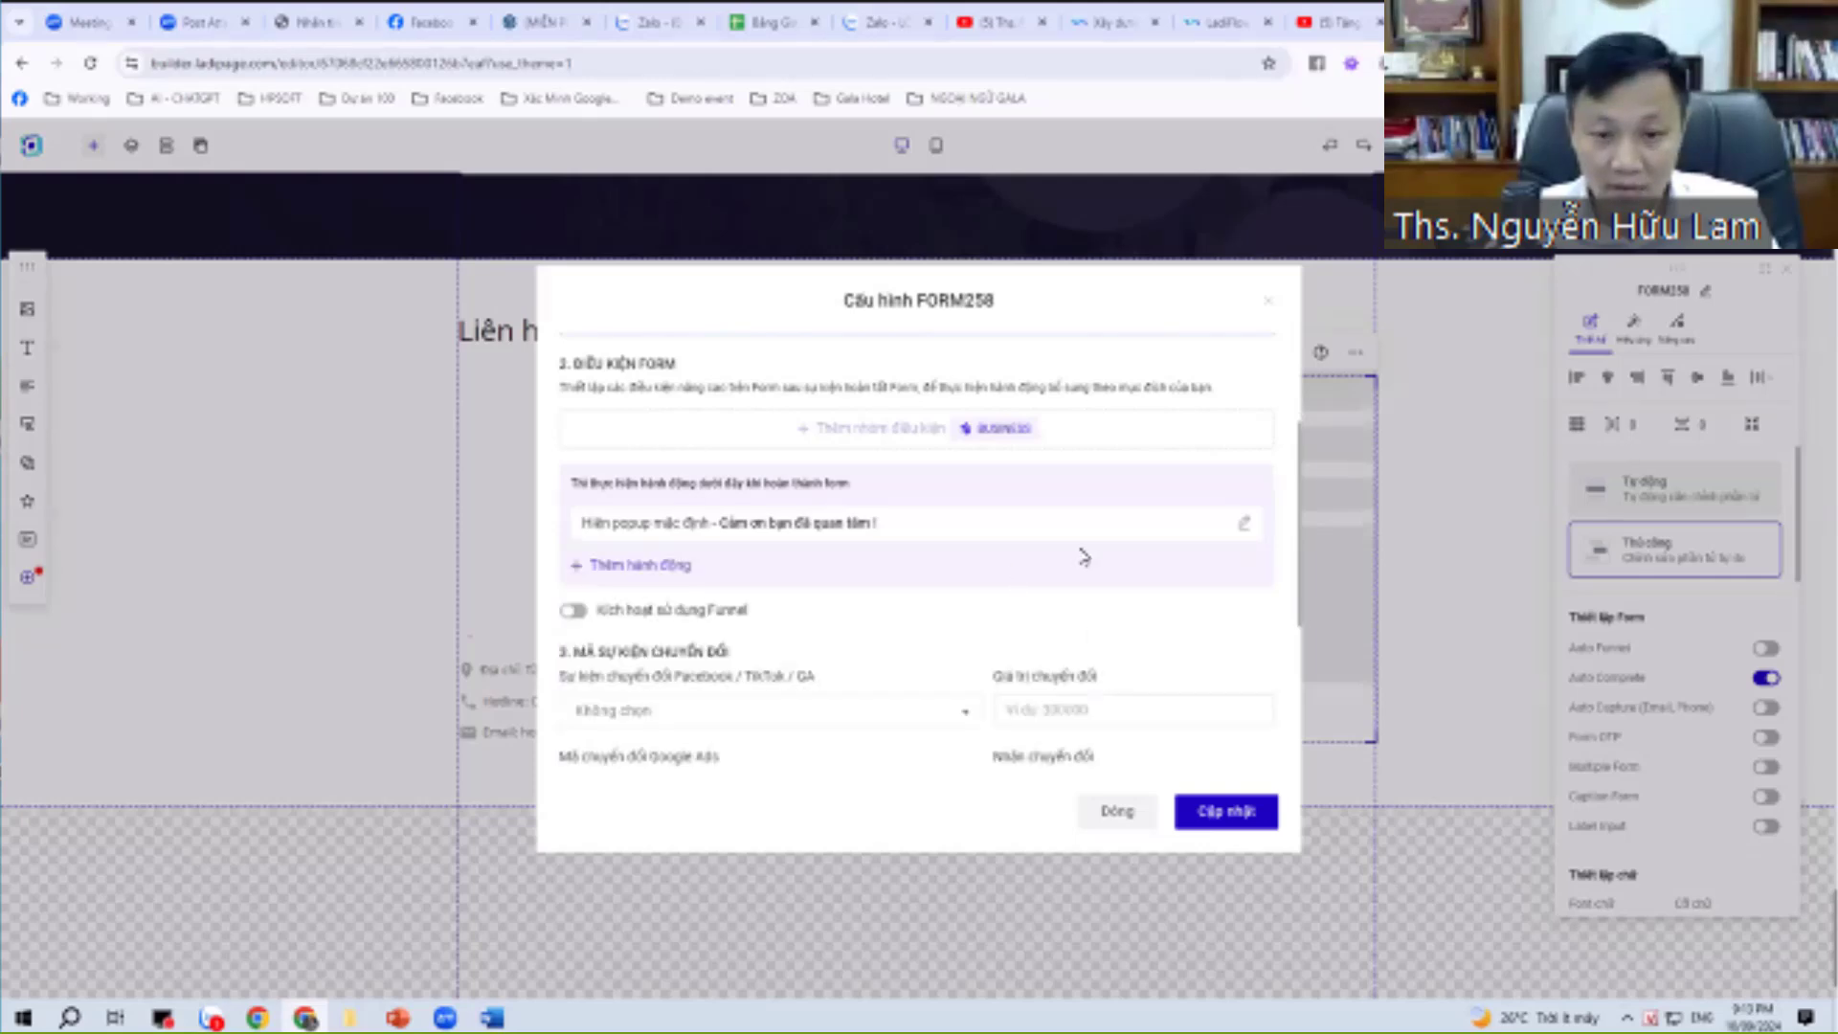
Change the thank-you popup action to a URL redirect with the Zalo group link and save.
{"action": "left_click", "coordinate": [1244, 525]}
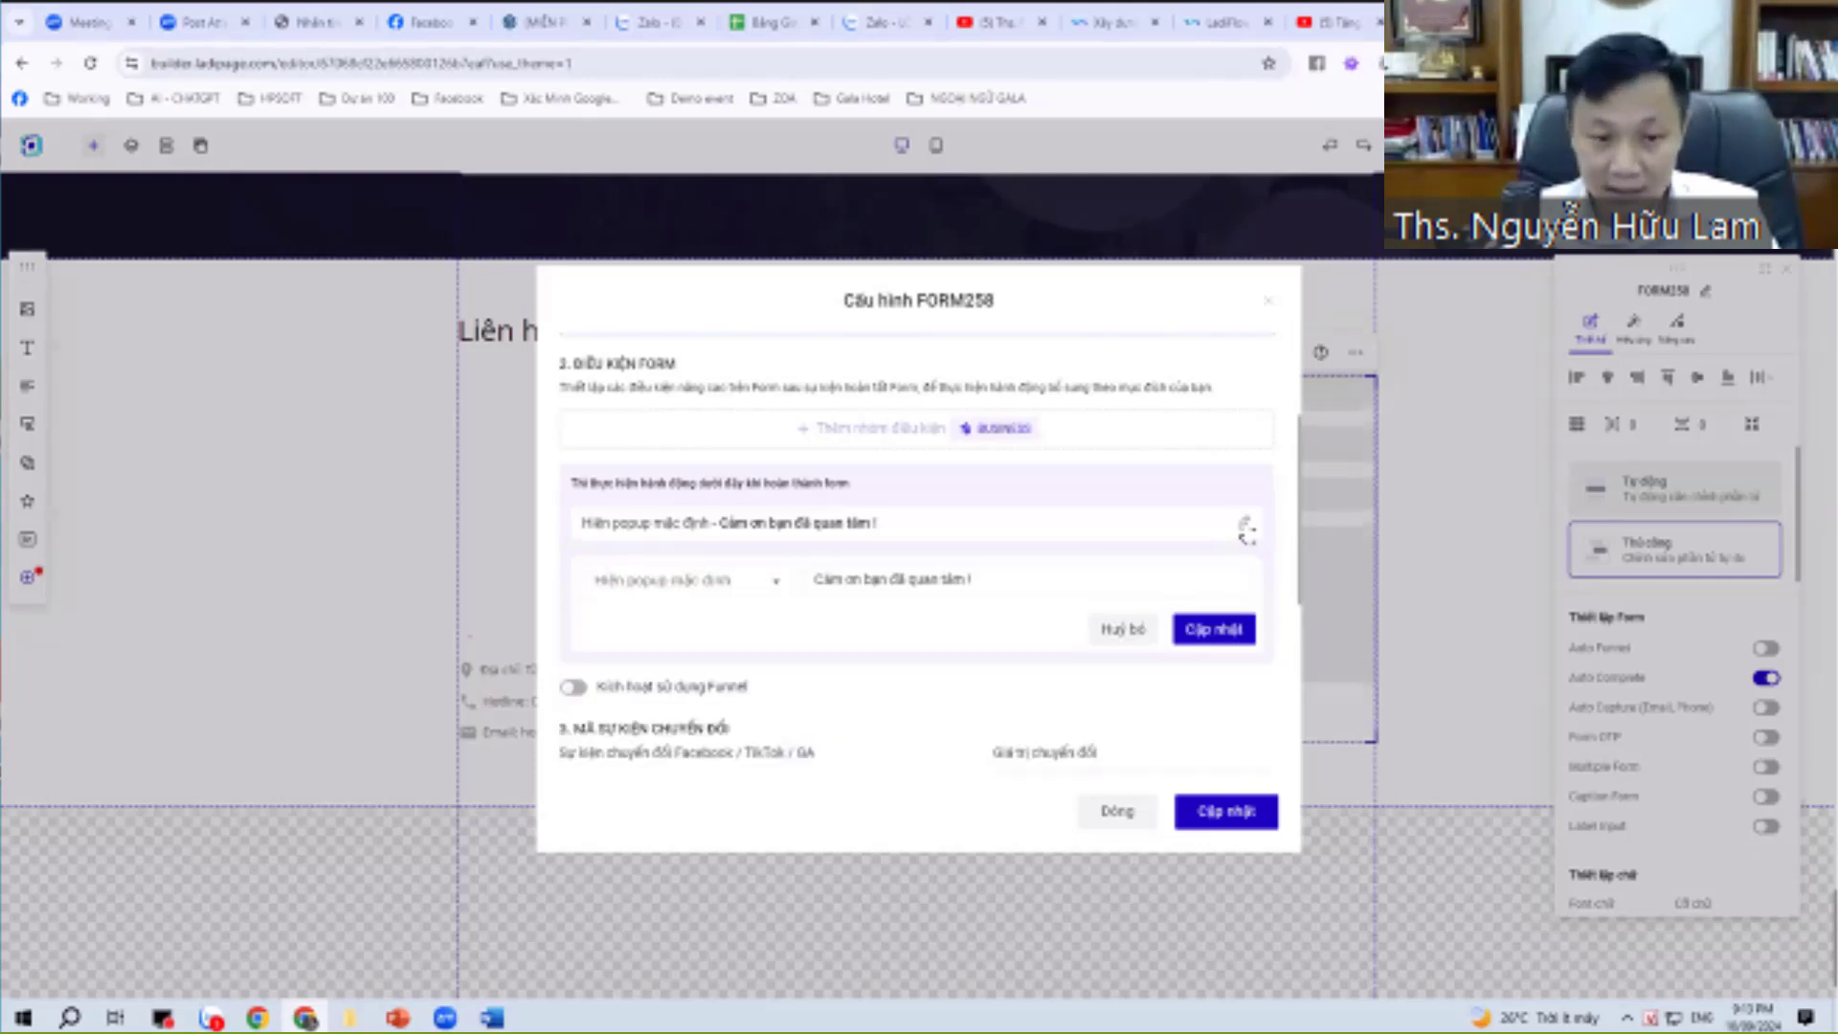
{"action": "left_click", "coordinate": [747, 582]}
{"action": "left_click", "coordinate": [702, 680]}
{"action": "left_click", "coordinate": [956, 575]}
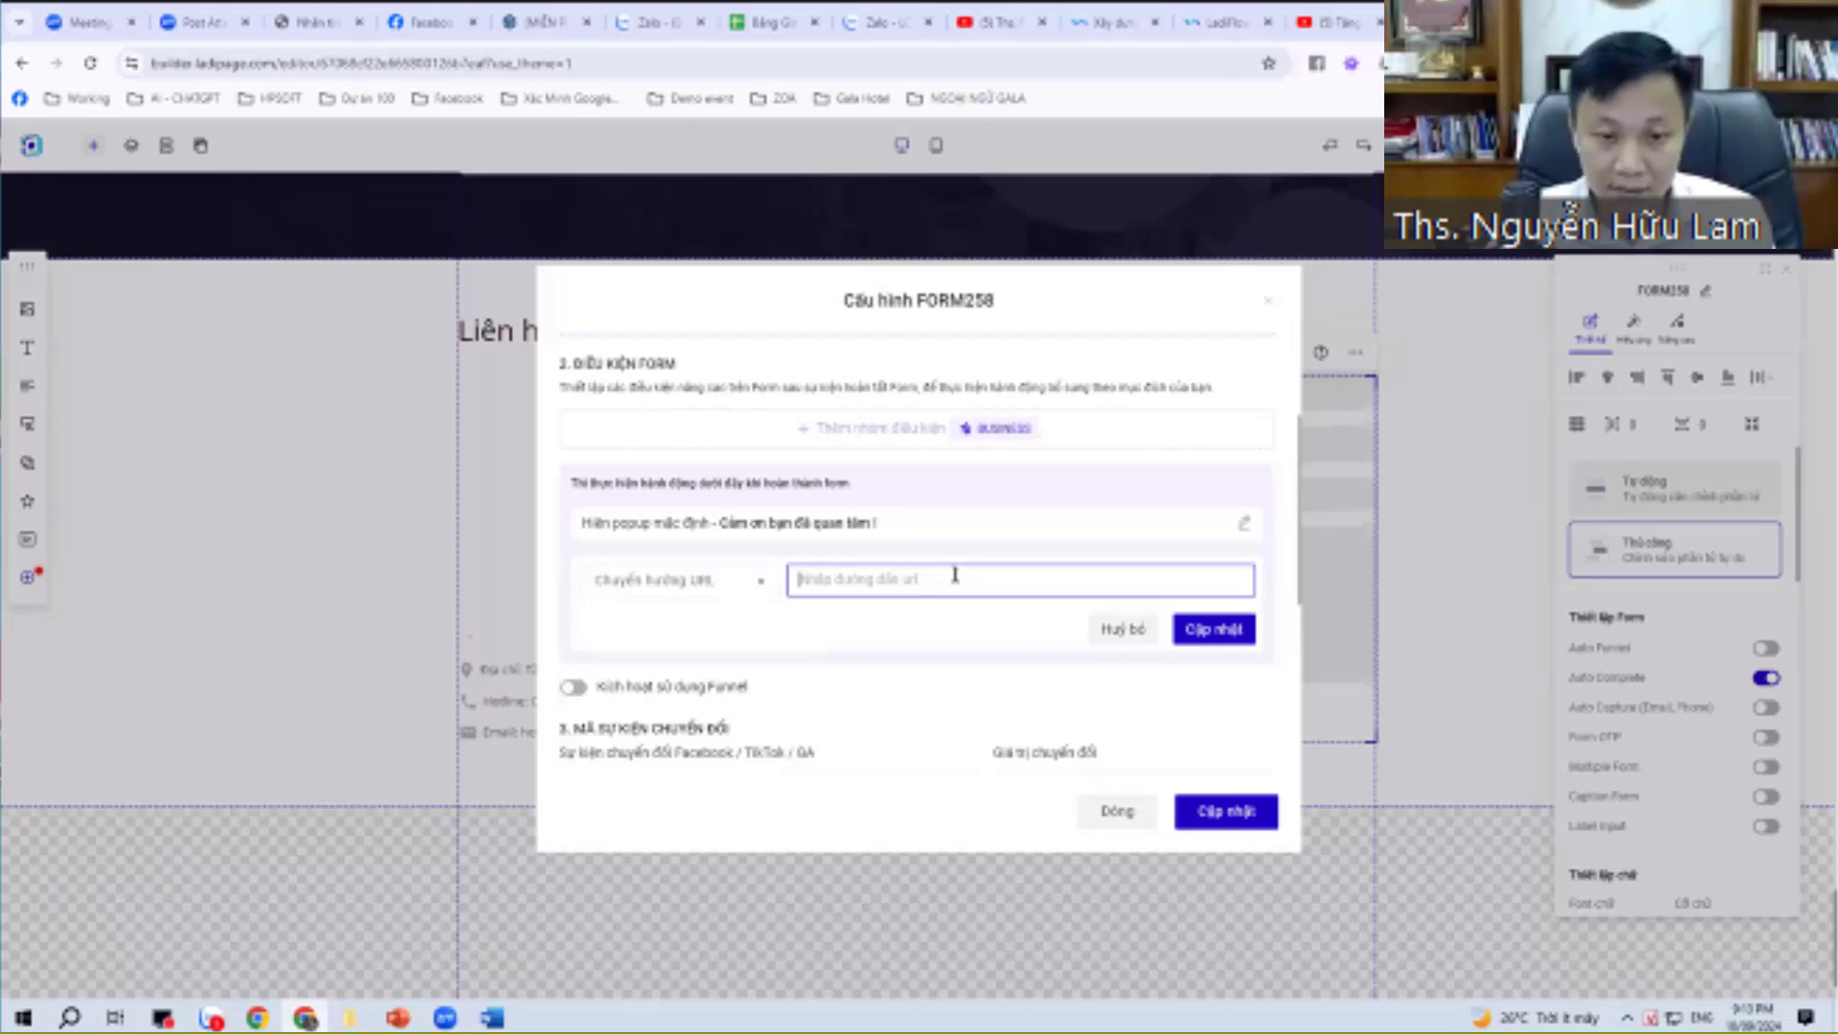
{"action": "left_click", "coordinate": [1198, 632]}
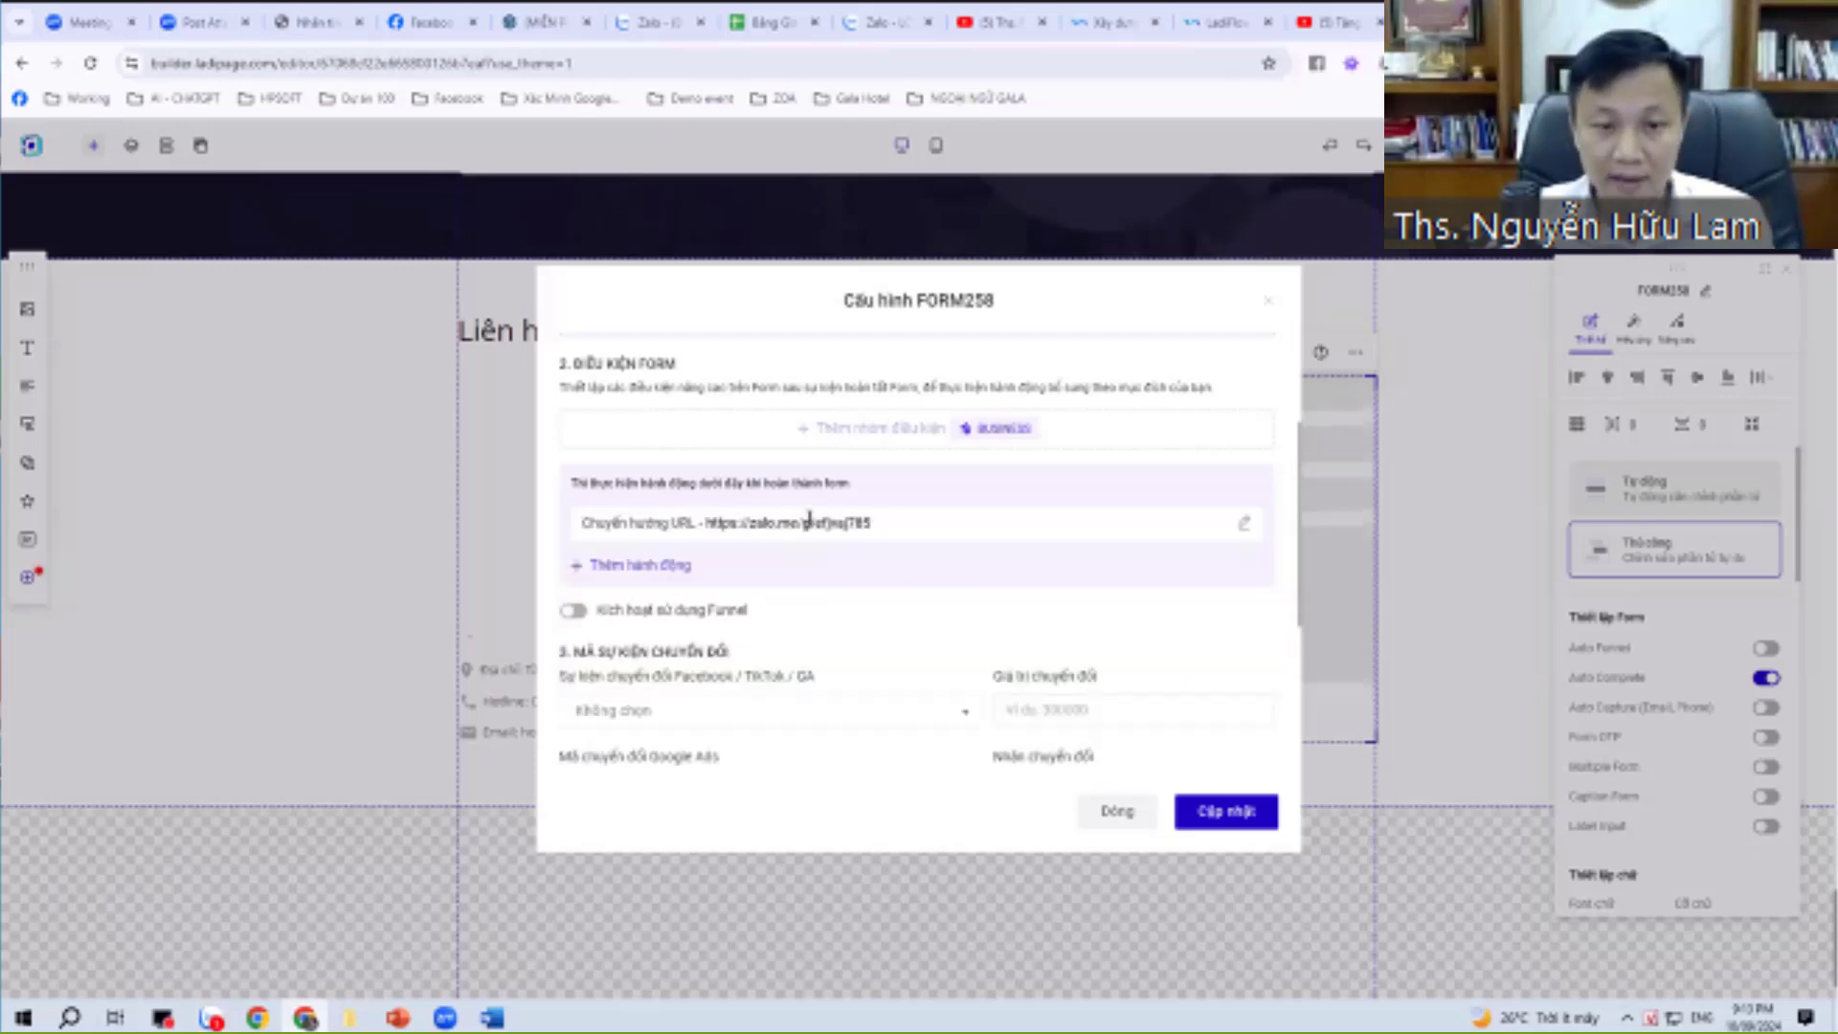
{"action": "left_click", "coordinate": [1238, 812]}
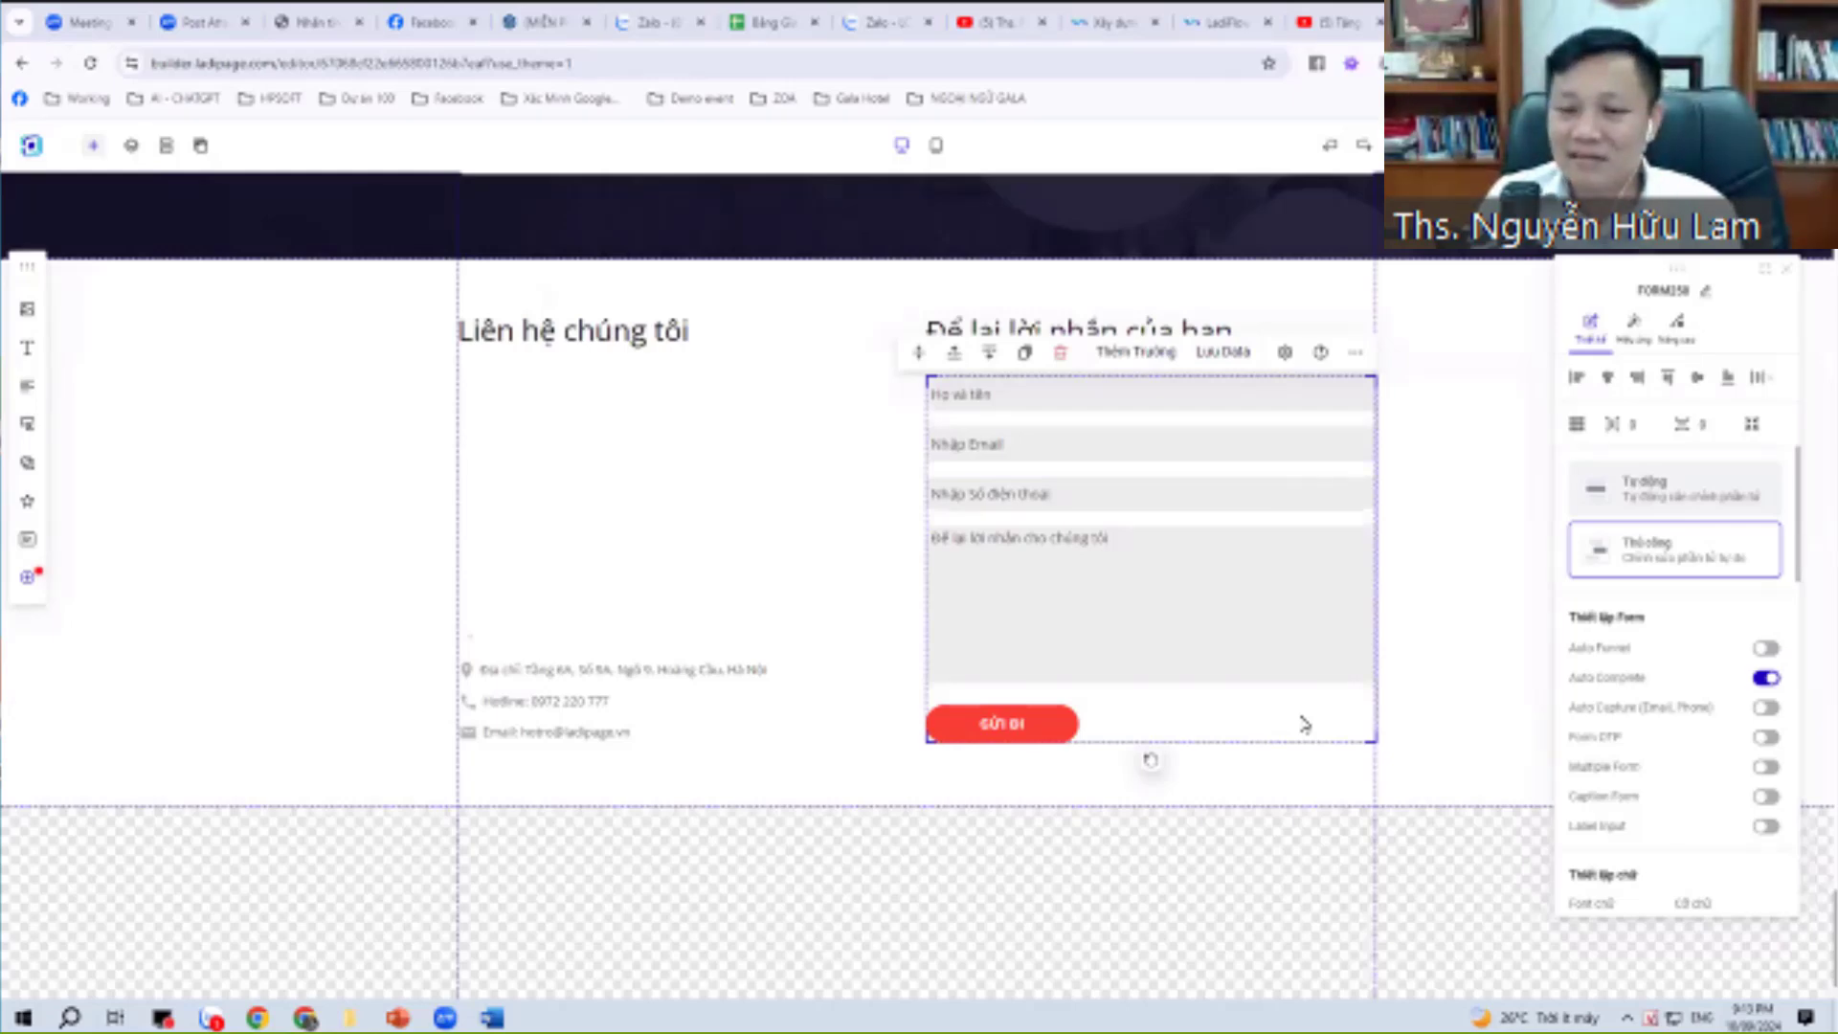
Alternate selection between the contact form and the contact section.
{"action": "left_click", "coordinate": [817, 507]}
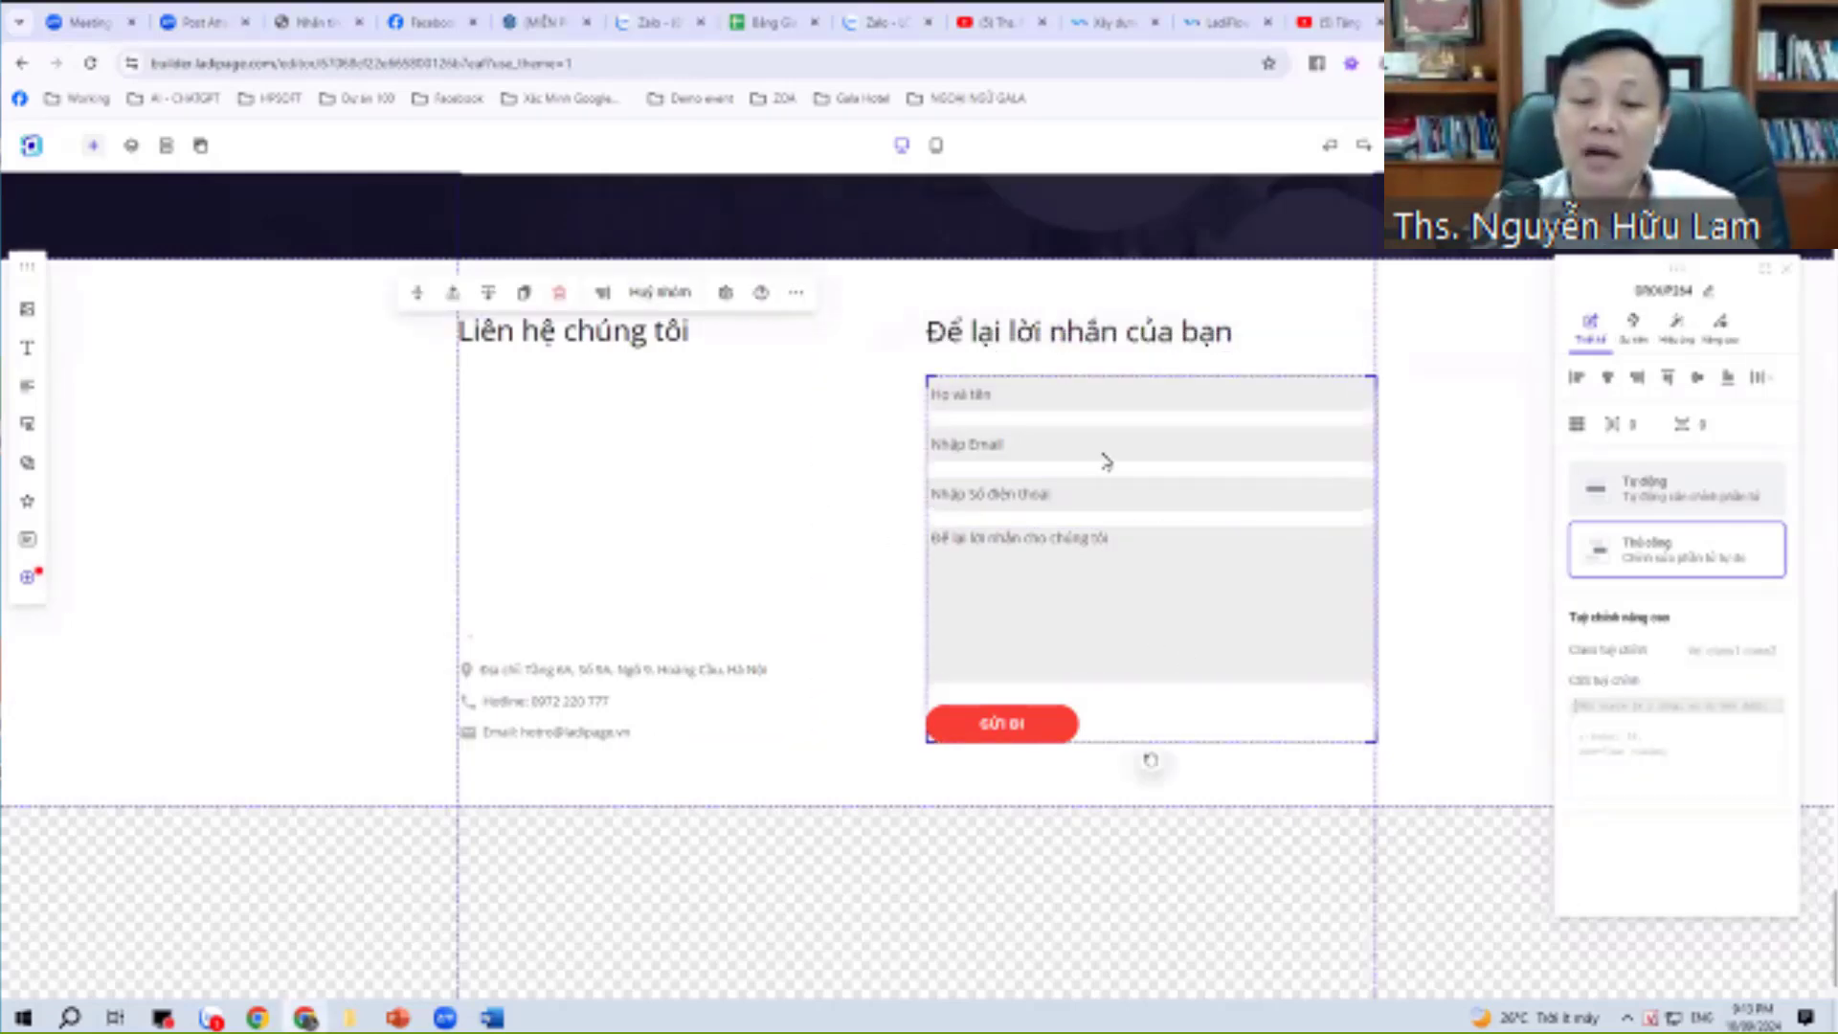
{"action": "left_click", "coordinate": [970, 446]}
{"action": "left_click", "coordinate": [1475, 378]}
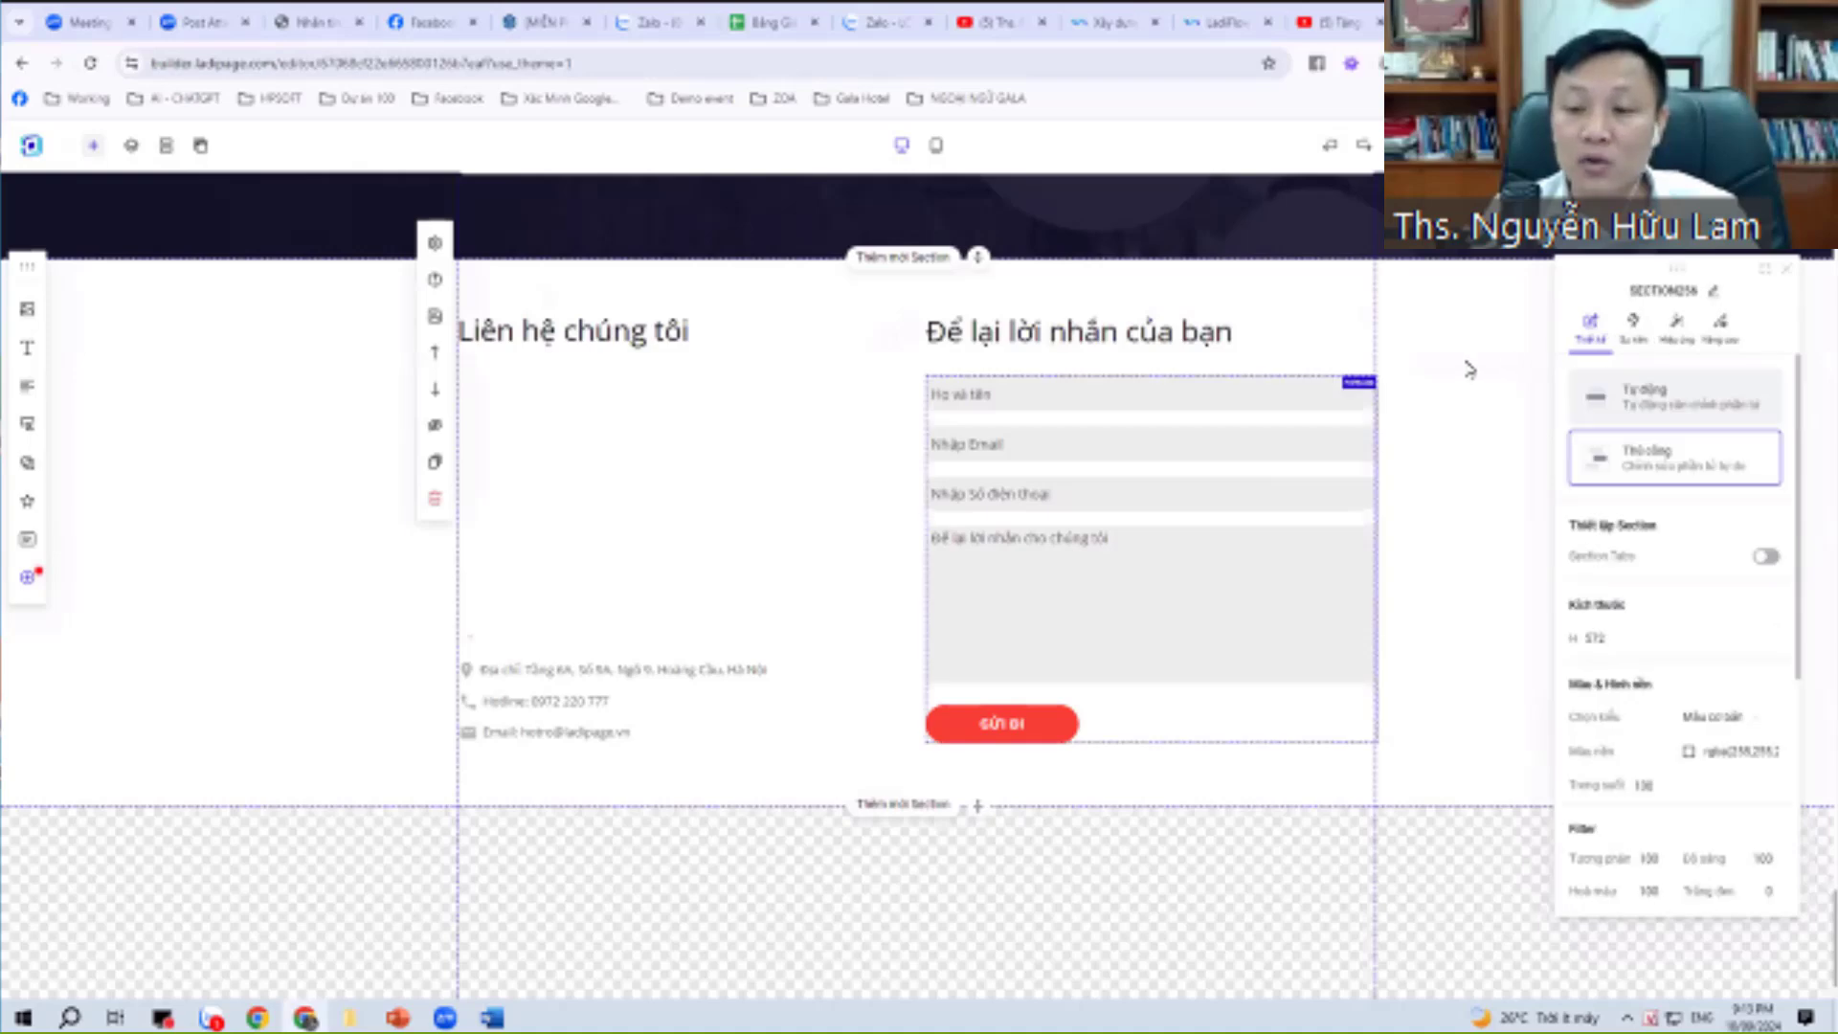
{"action": "left_click", "coordinate": [1195, 457]}
{"action": "left_click", "coordinate": [1411, 386]}
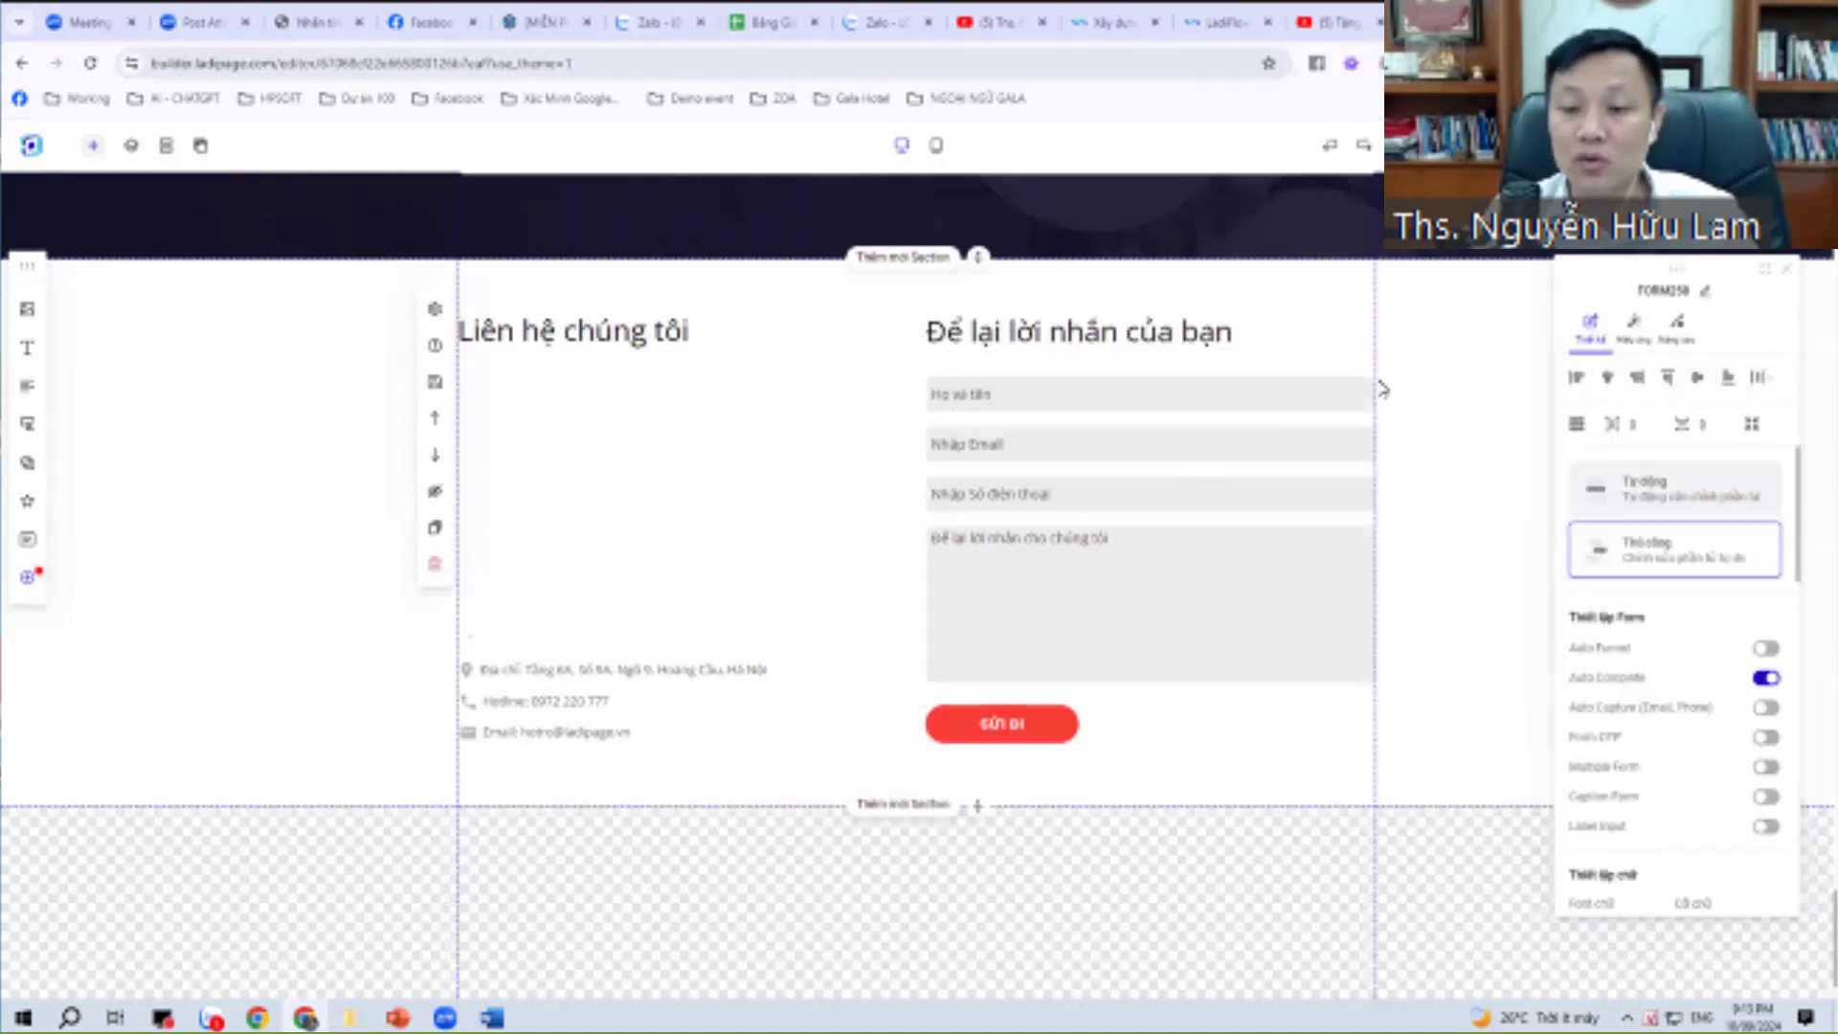
{"action": "left_click", "coordinate": [1185, 435]}
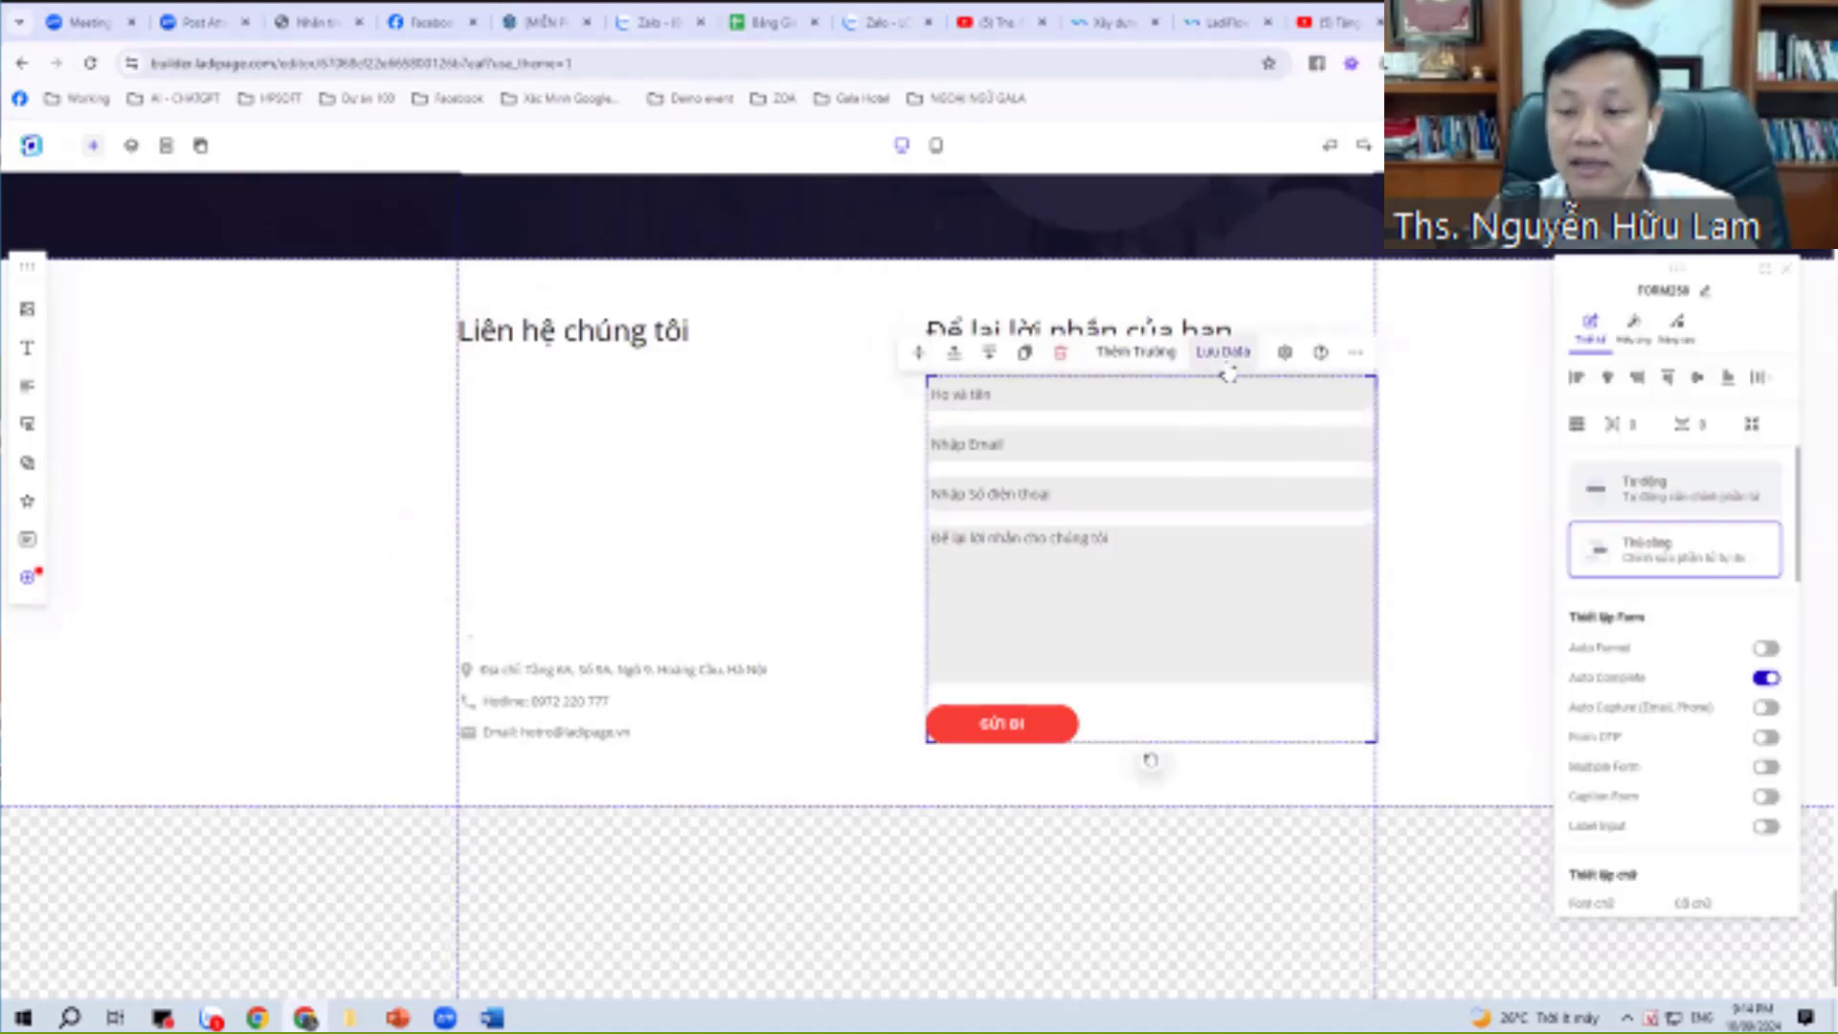
{"action": "left_click", "coordinate": [1385, 376]}
{"action": "left_click", "coordinate": [1350, 384]}
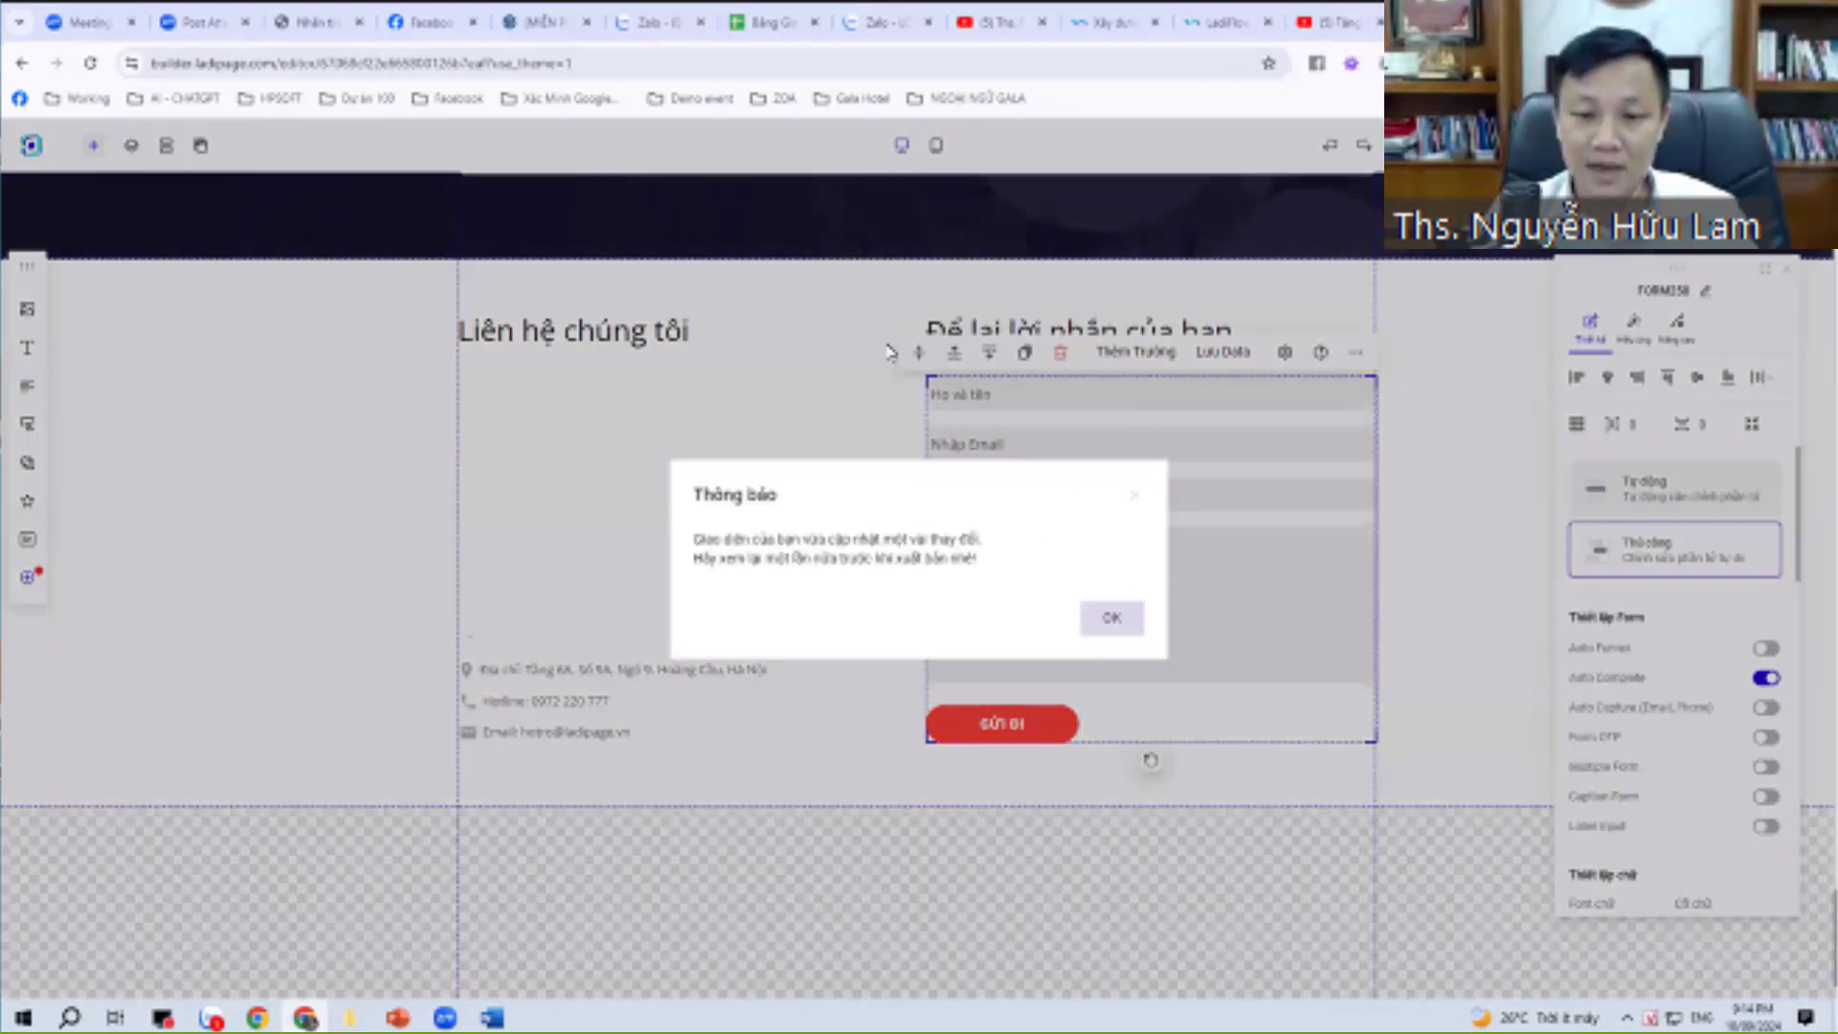
Switch to the mobile layout and undo accidental resizing of the phone mockup image.
{"action": "key", "text": "Return"}
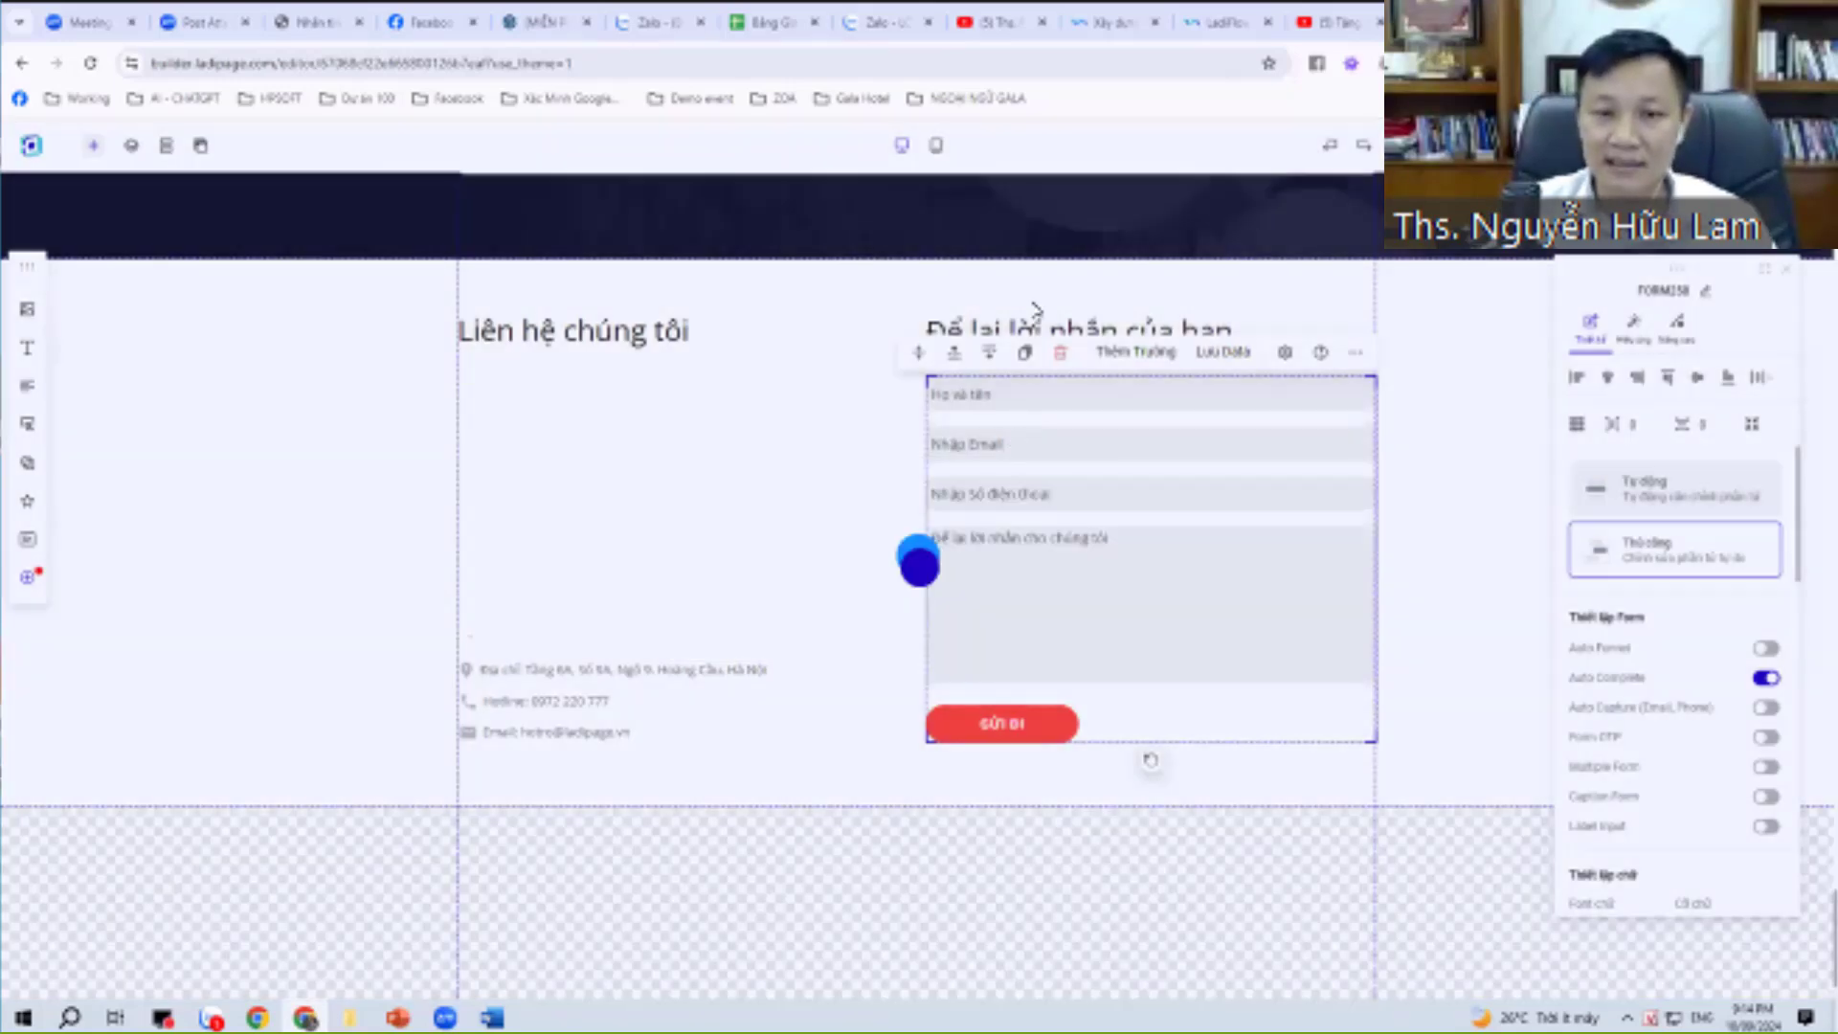
{"action": "left_click", "coordinate": [936, 144]}
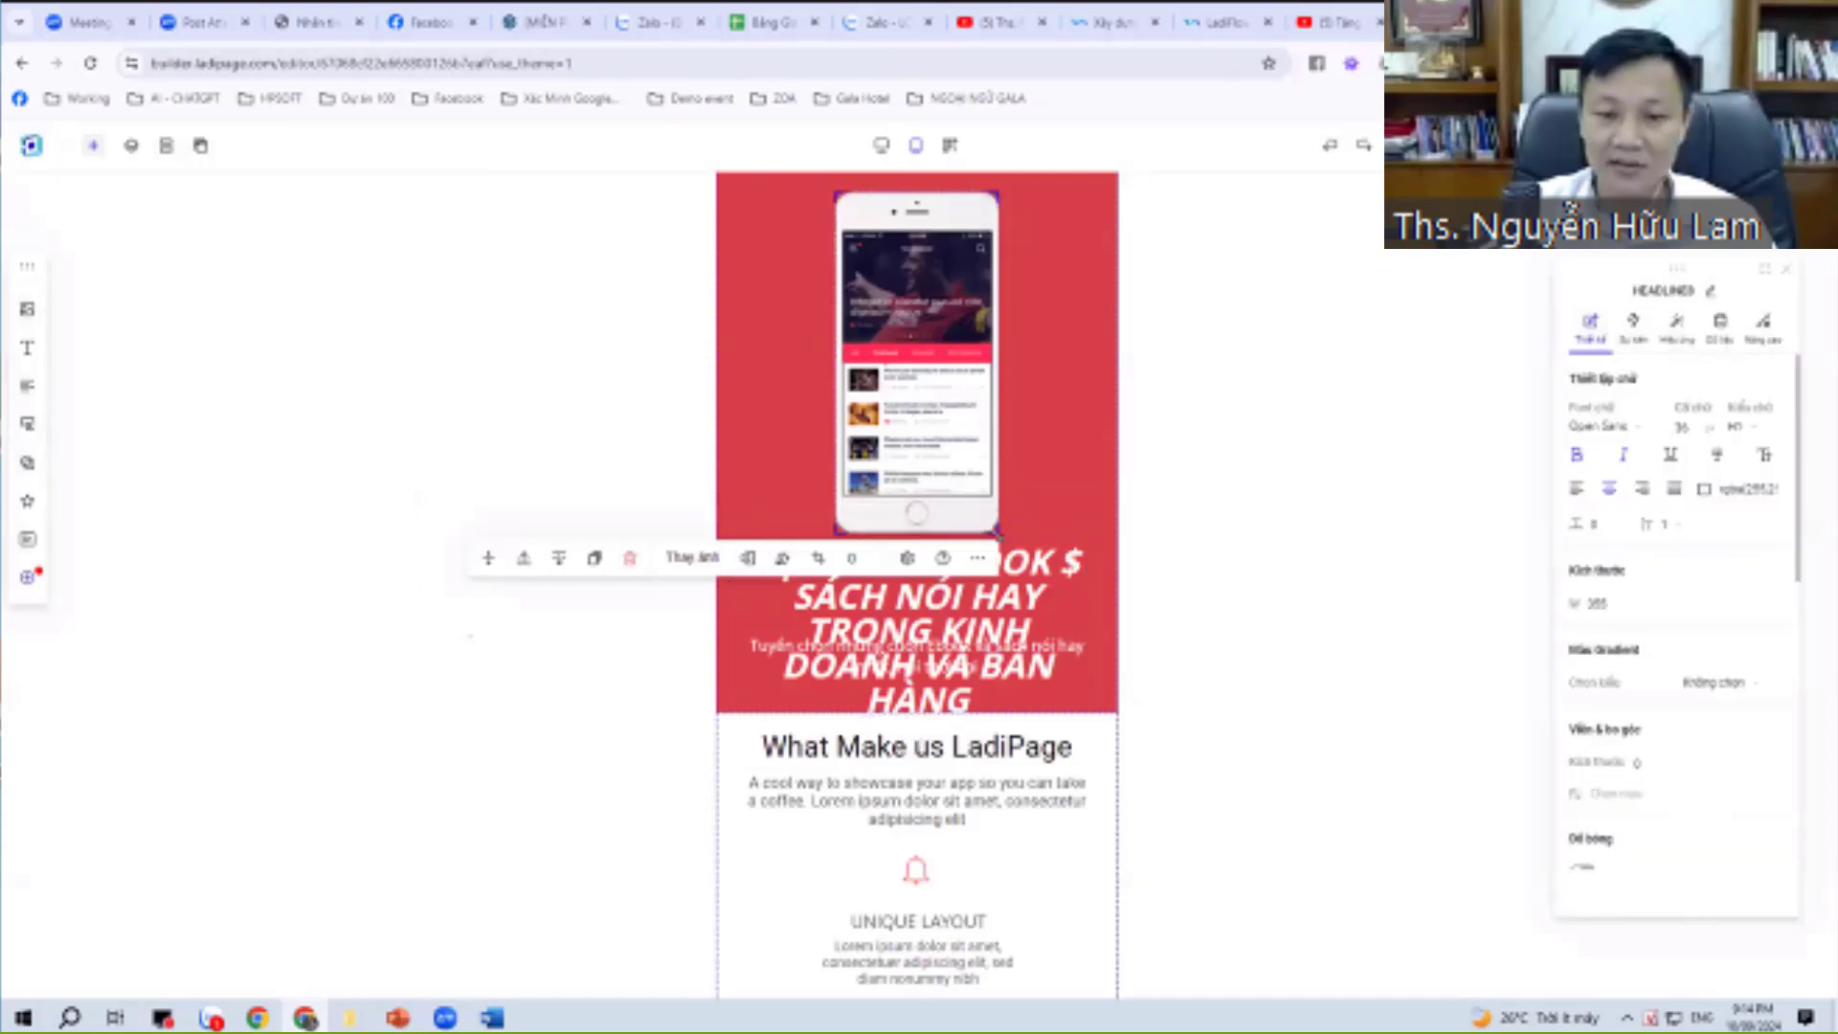
{"action": "left_click", "coordinate": [957, 517]}
{"action": "key", "text": "ctrl+z"}
{"action": "left_click", "coordinate": [919, 517]}
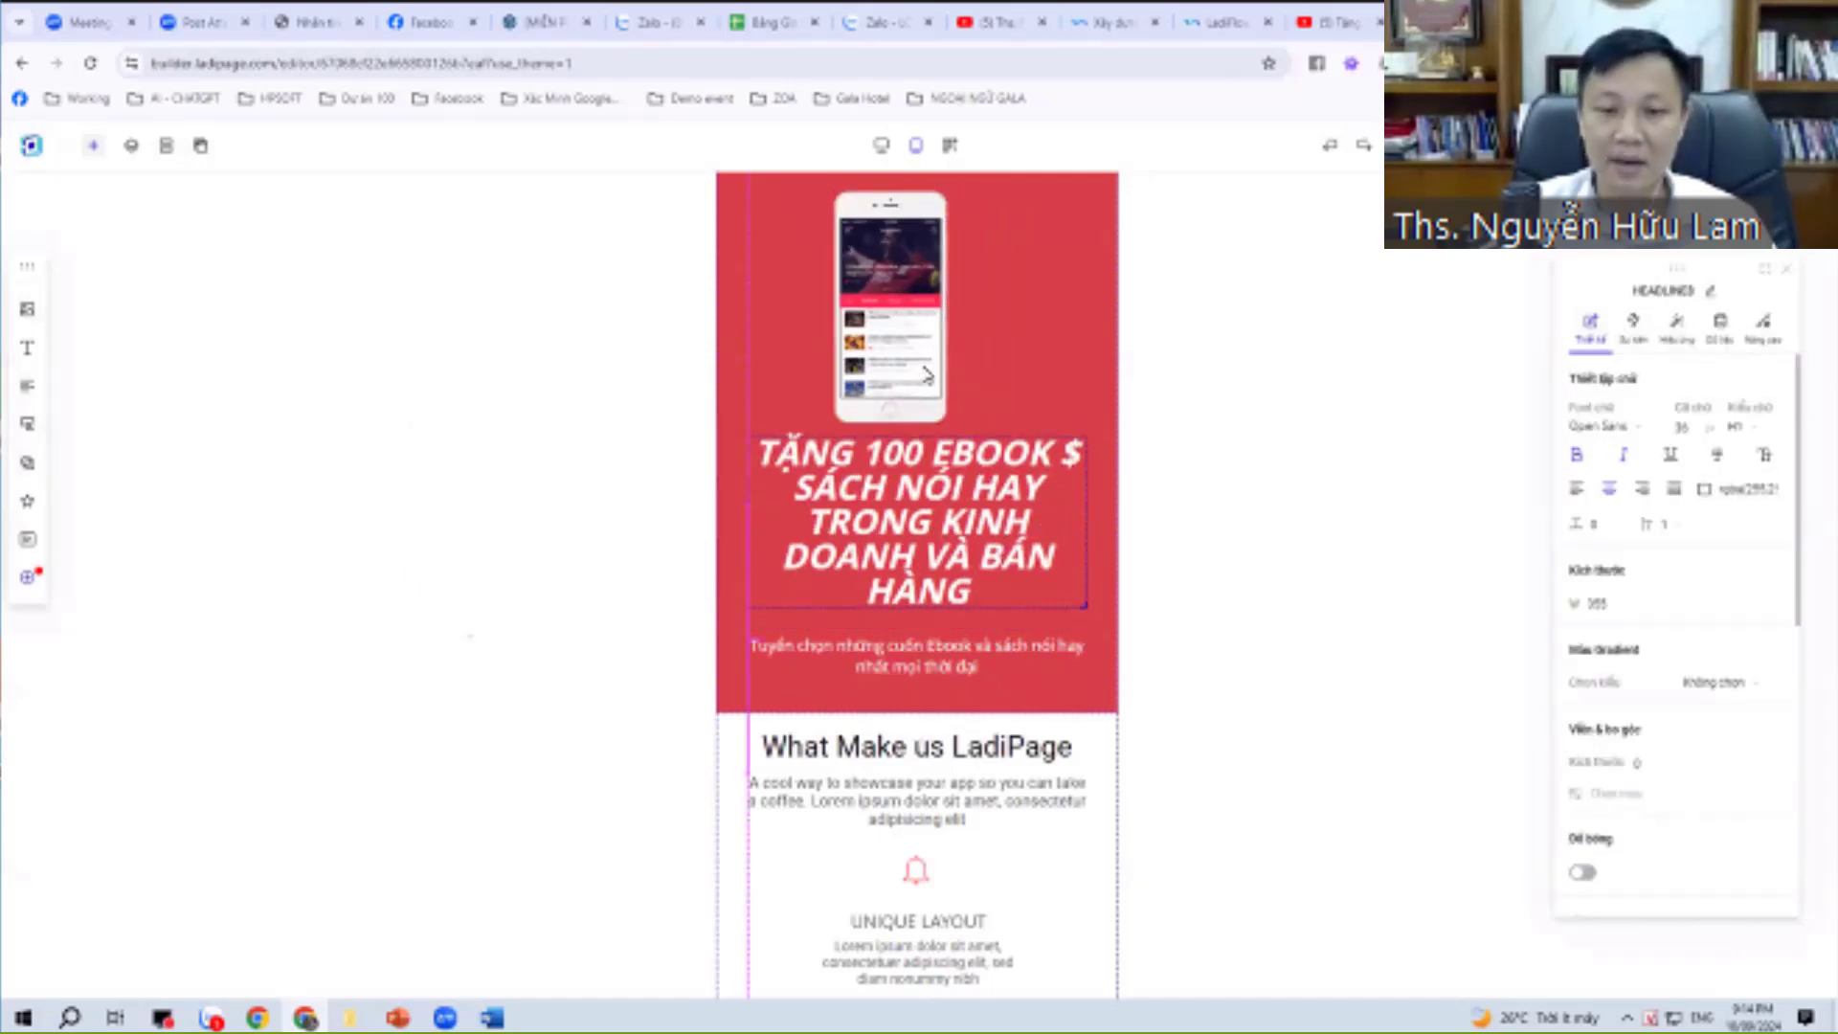
{"action": "left_click_drag", "start_coordinate": [942, 334], "coordinate": [1006, 525]}
{"action": "key", "text": "ctrl+z"}
{"action": "left_click", "coordinate": [1005, 525]}
Reduce the hero headline font to about 28 and drag the red hero section shorter.
{"action": "left_click", "coordinate": [856, 419]}
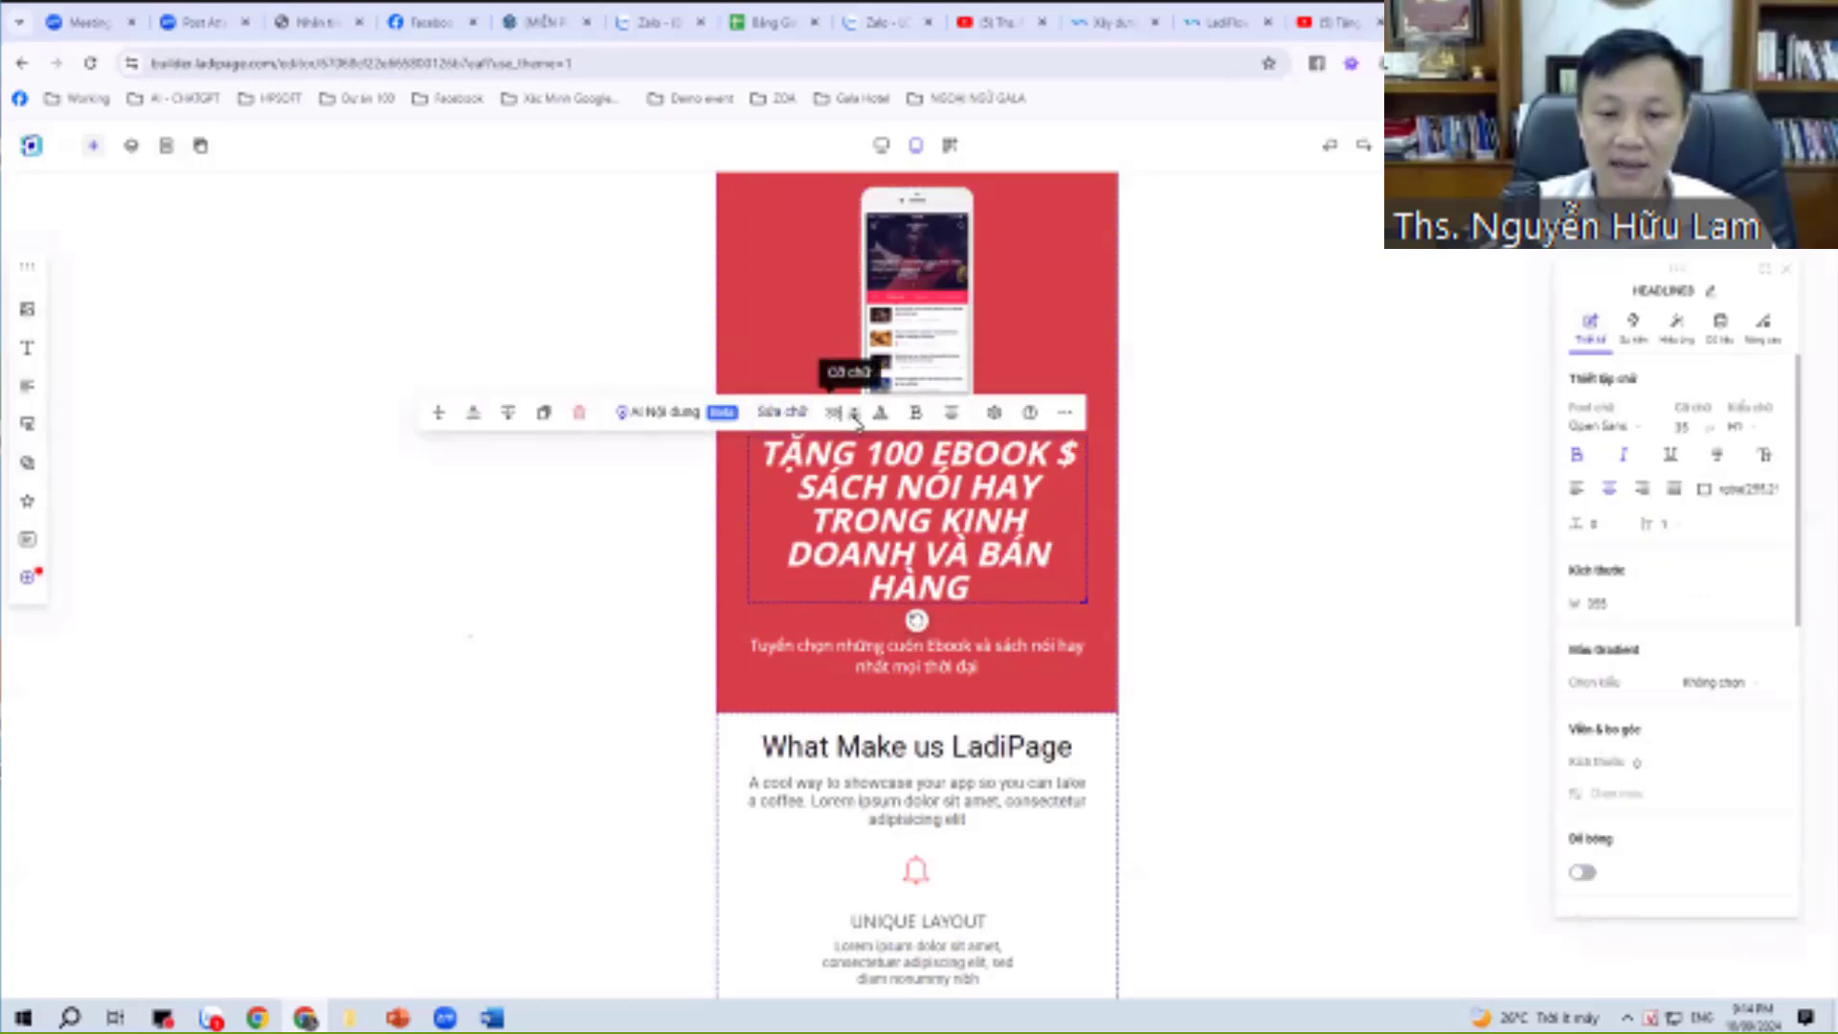
{"action": "left_click", "coordinate": [856, 419]}
{"action": "left_click", "coordinate": [856, 419]}
{"action": "left_click", "coordinate": [856, 419]}
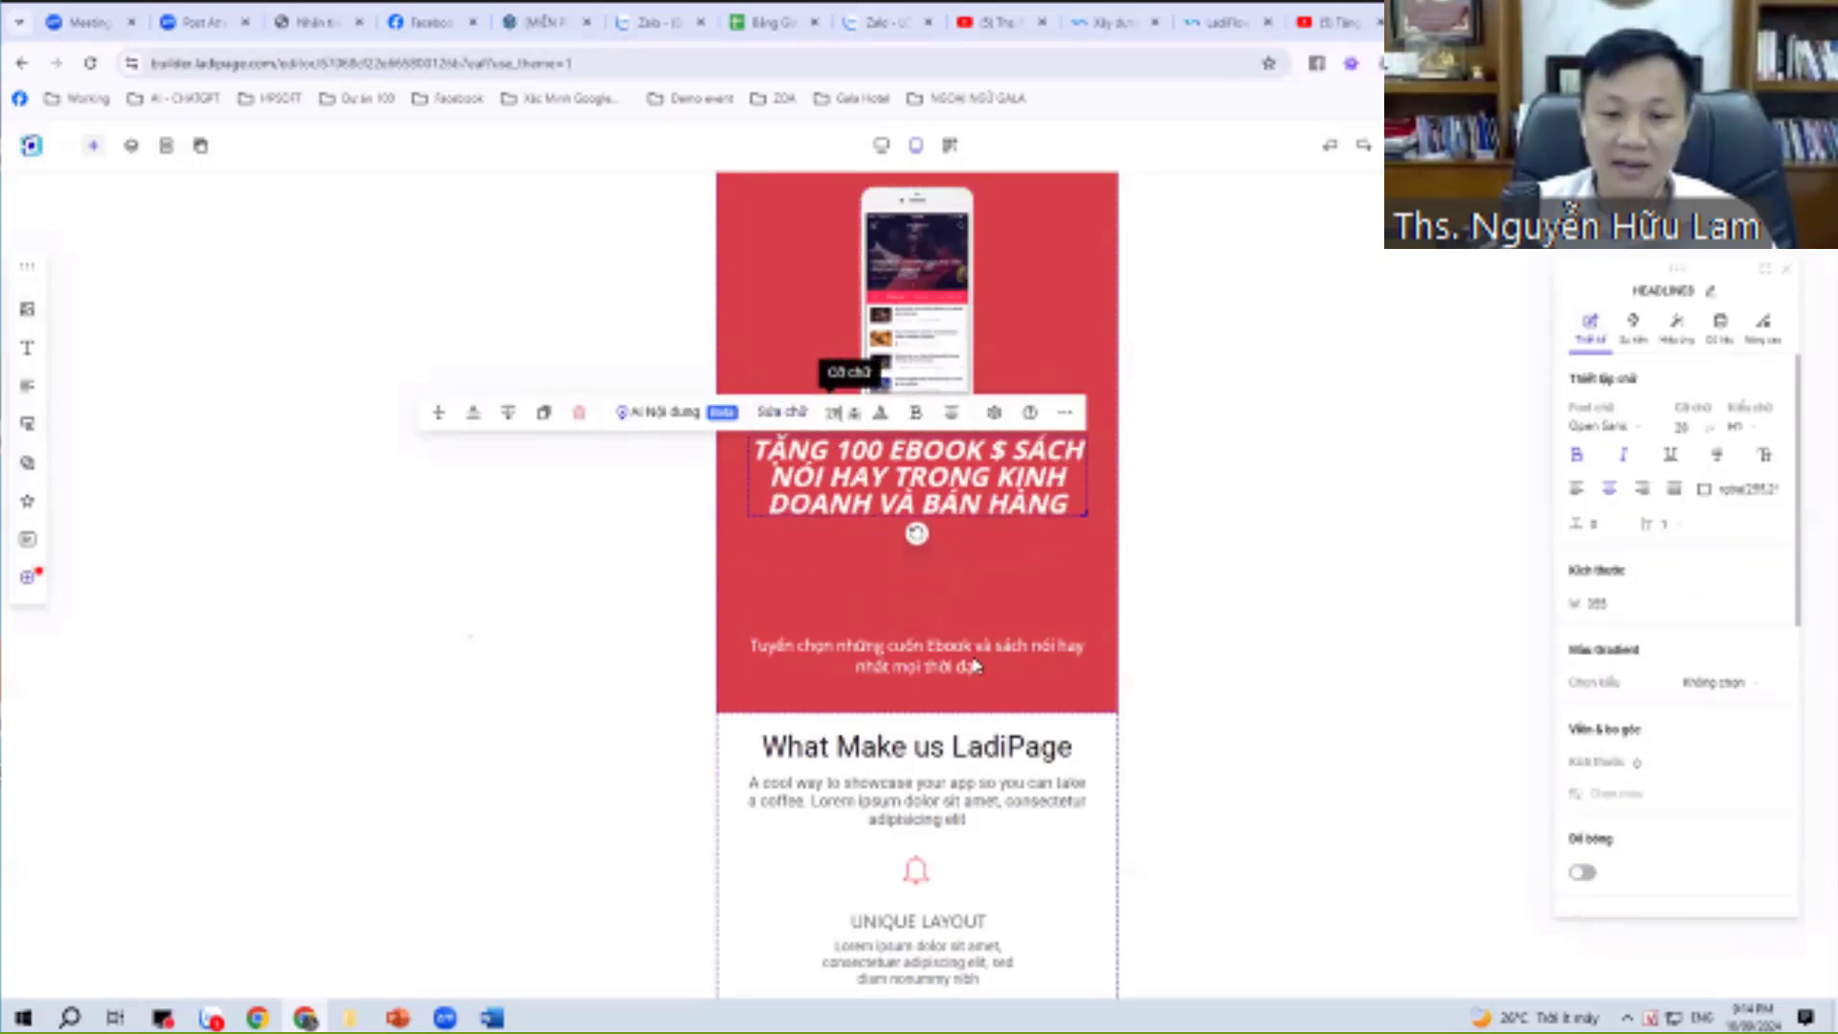
{"action": "left_click", "coordinate": [970, 649]}
{"action": "left_click", "coordinate": [975, 647]}
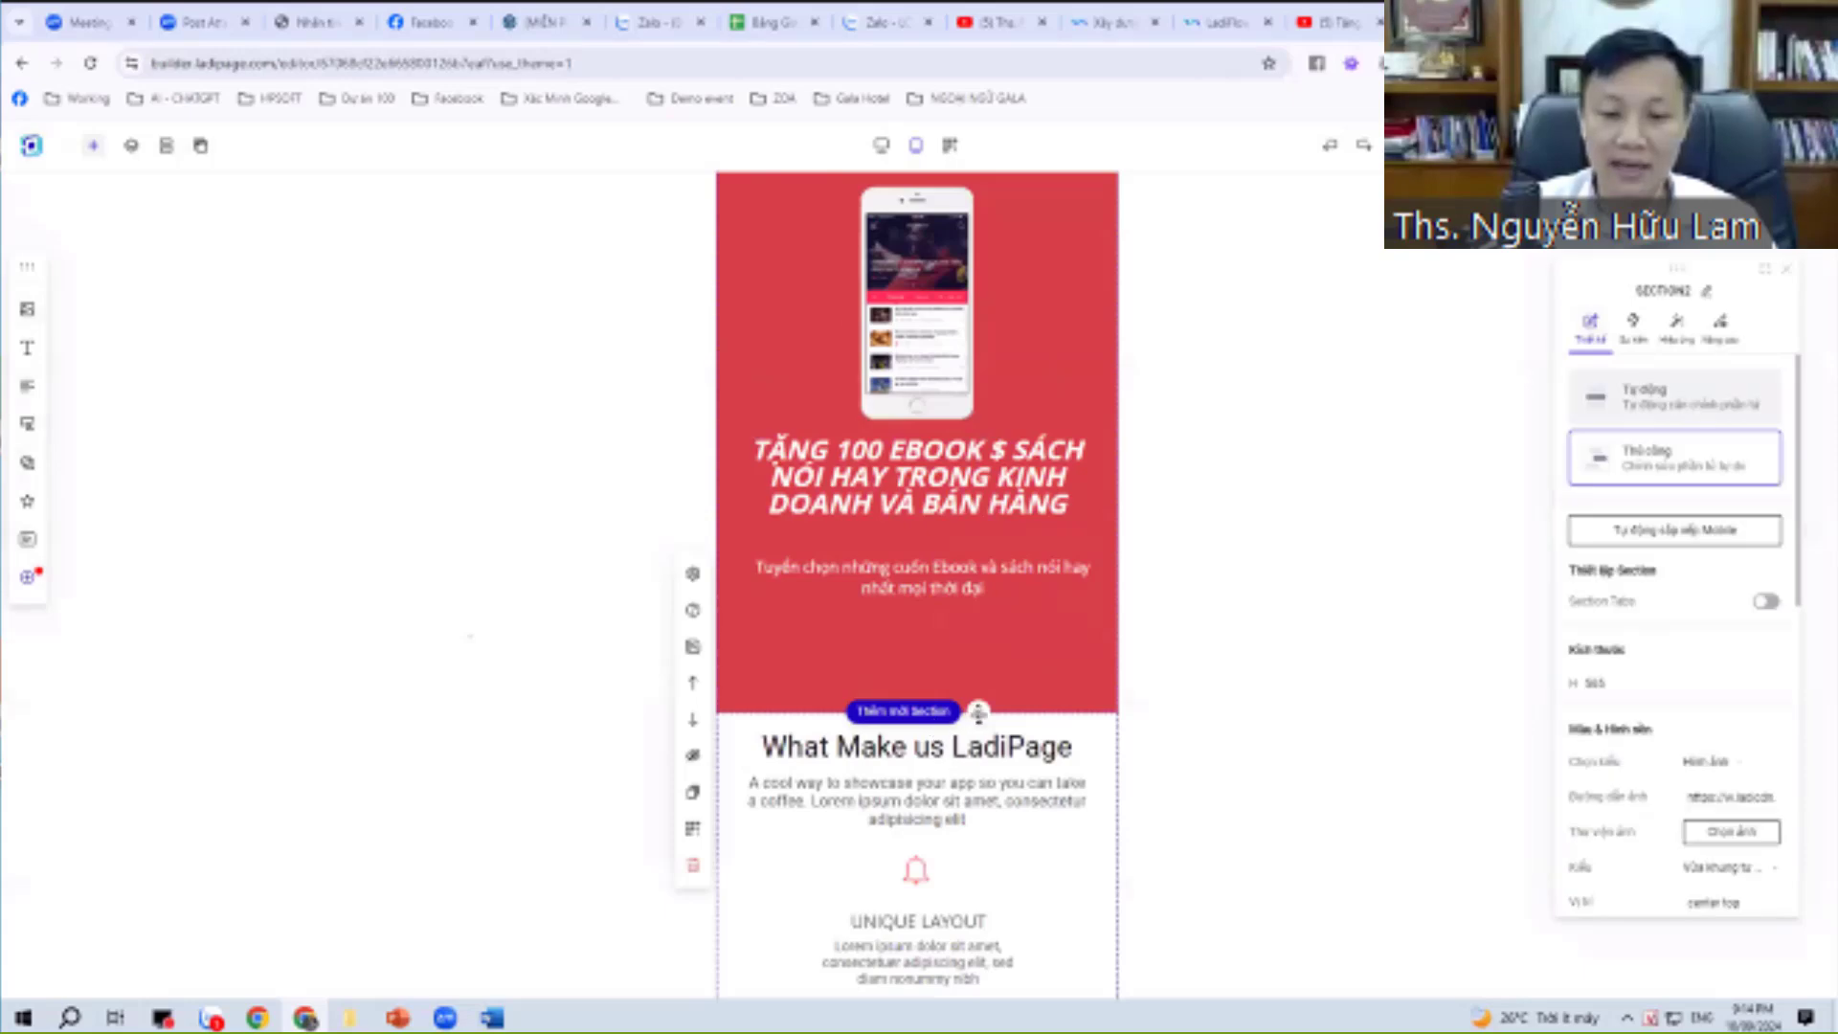
{"action": "left_click_drag", "start_coordinate": [978, 647], "coordinate": [978, 616]}
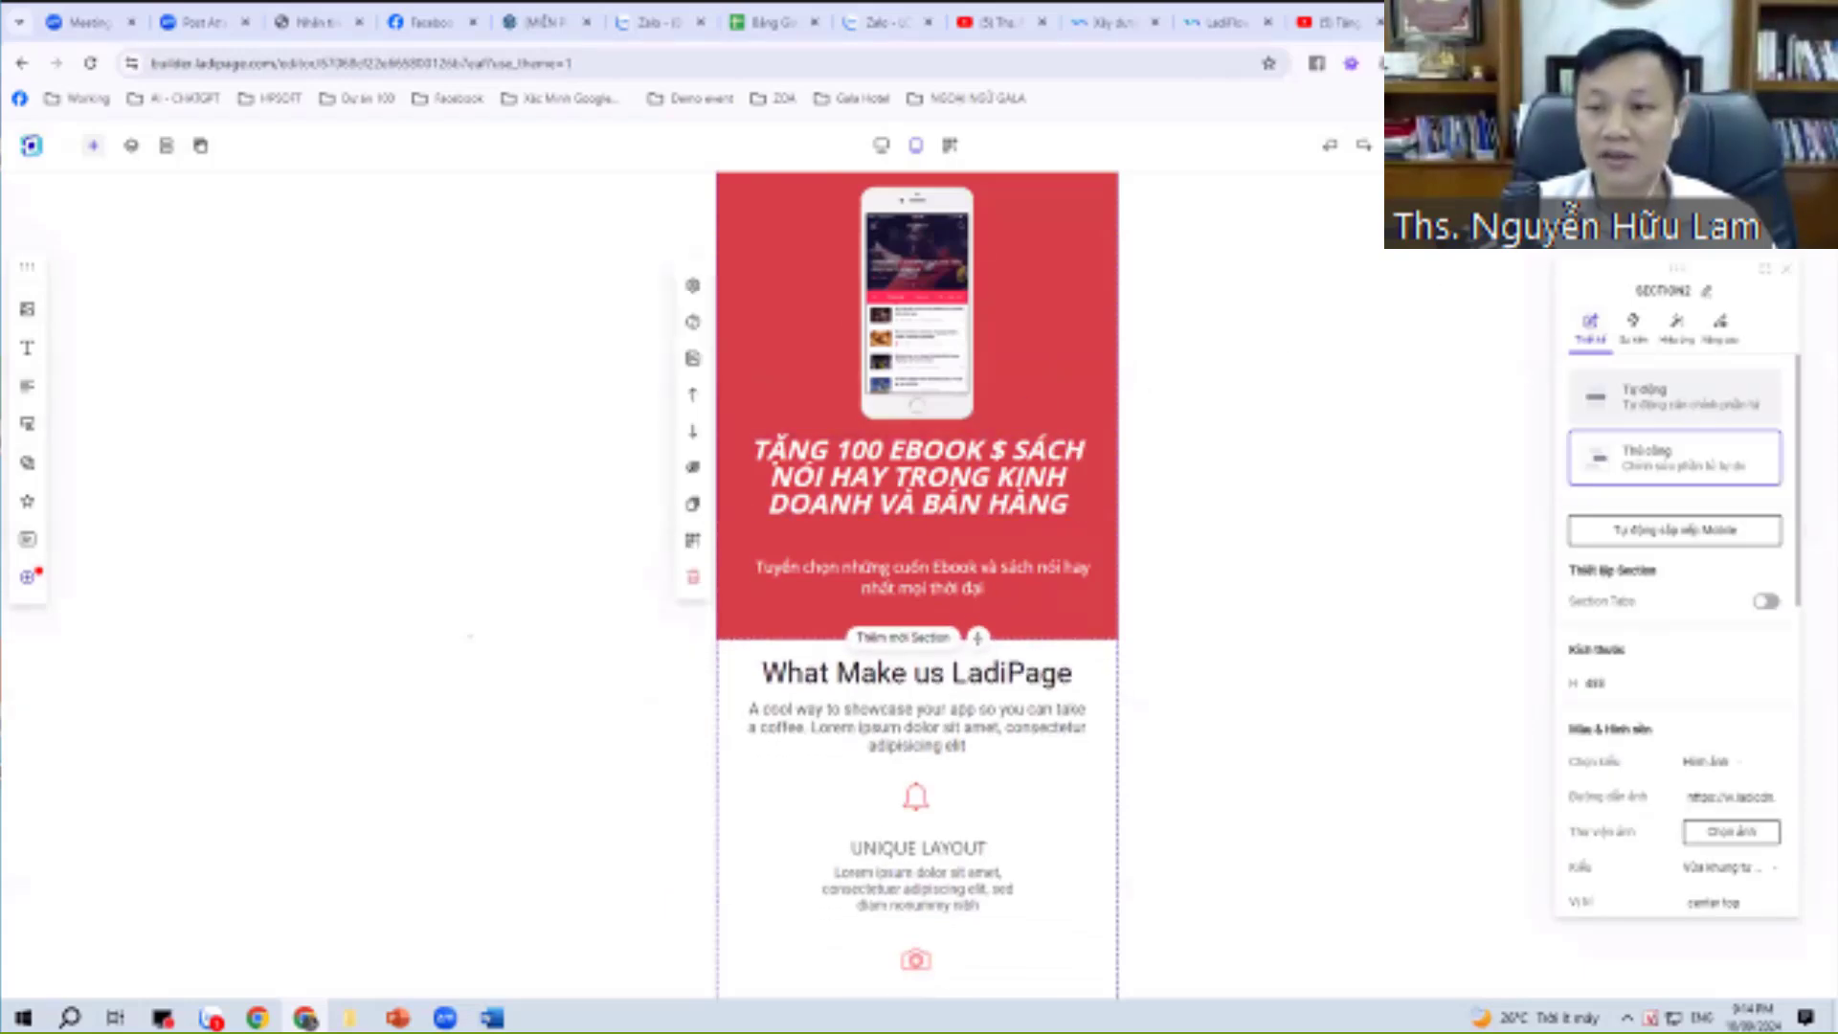
{"action": "key", "text": "ctrl+p"}
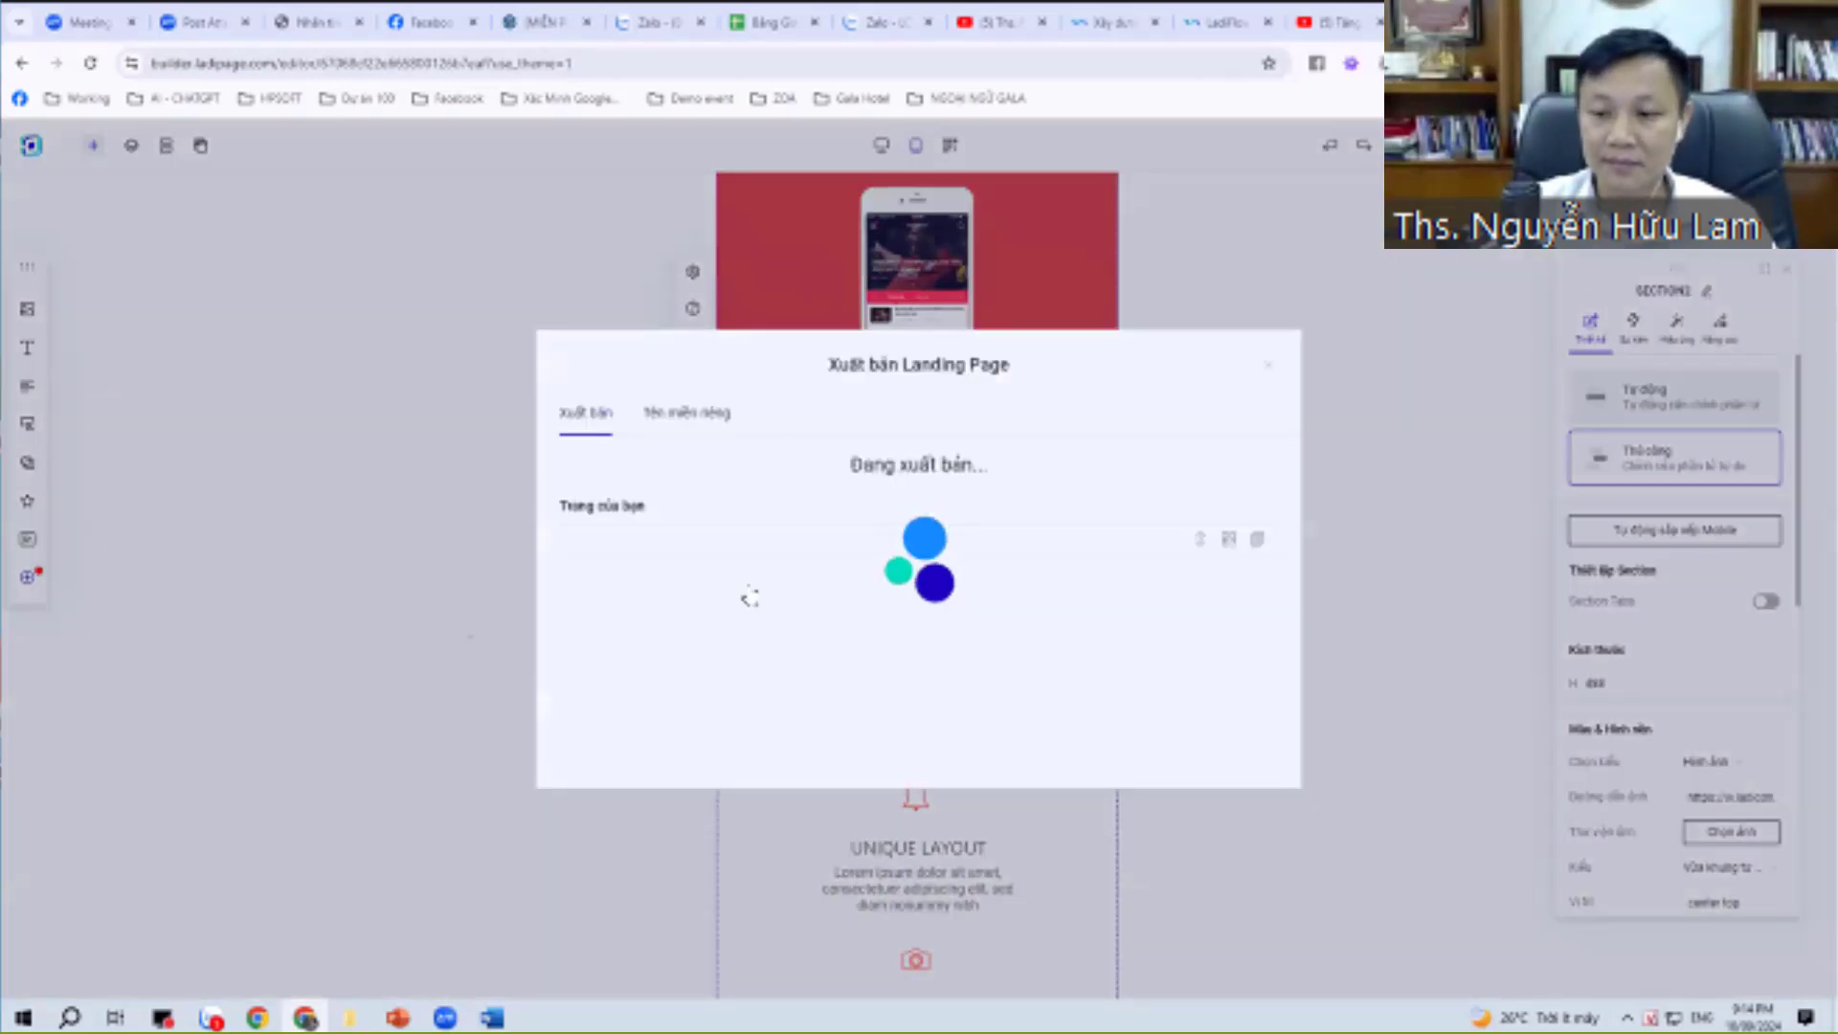
{"action": "left_click", "coordinate": [700, 421]}
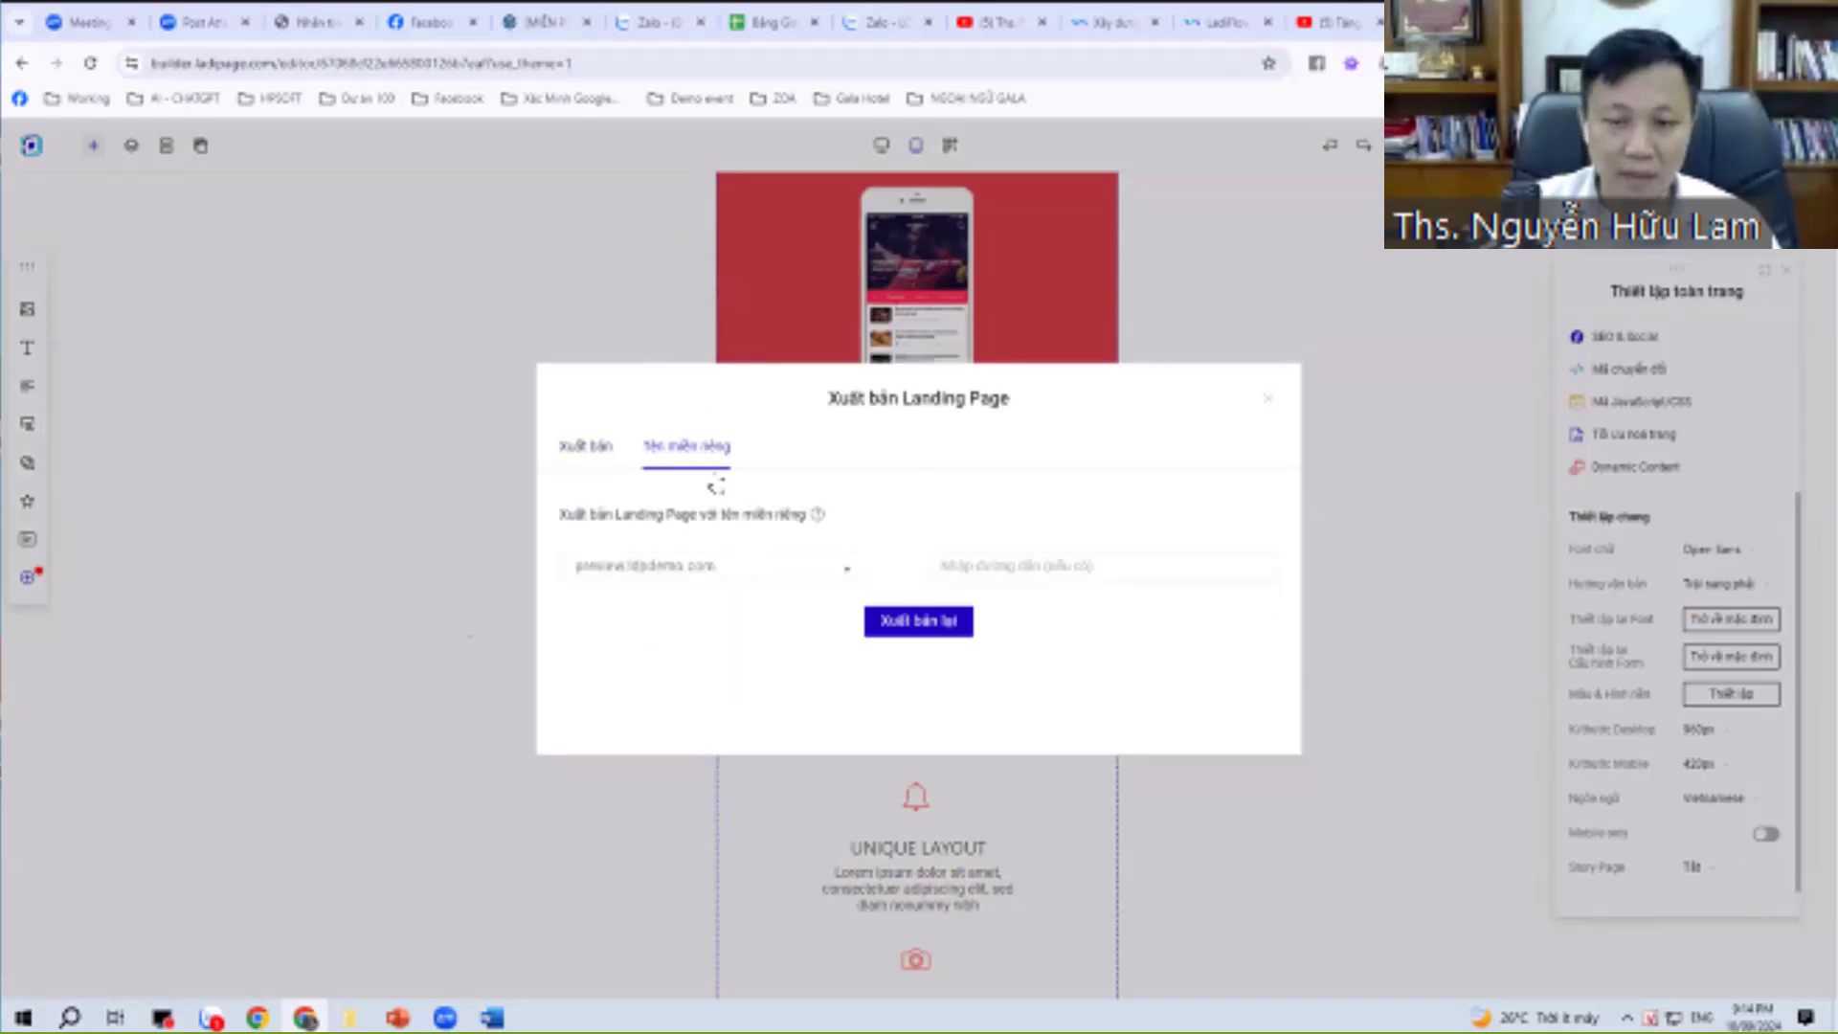
{"action": "left_click", "coordinate": [783, 569]}
{"action": "scroll", "coordinate": [678, 764], "scroll_direction": "down", "scroll_amount": 2}
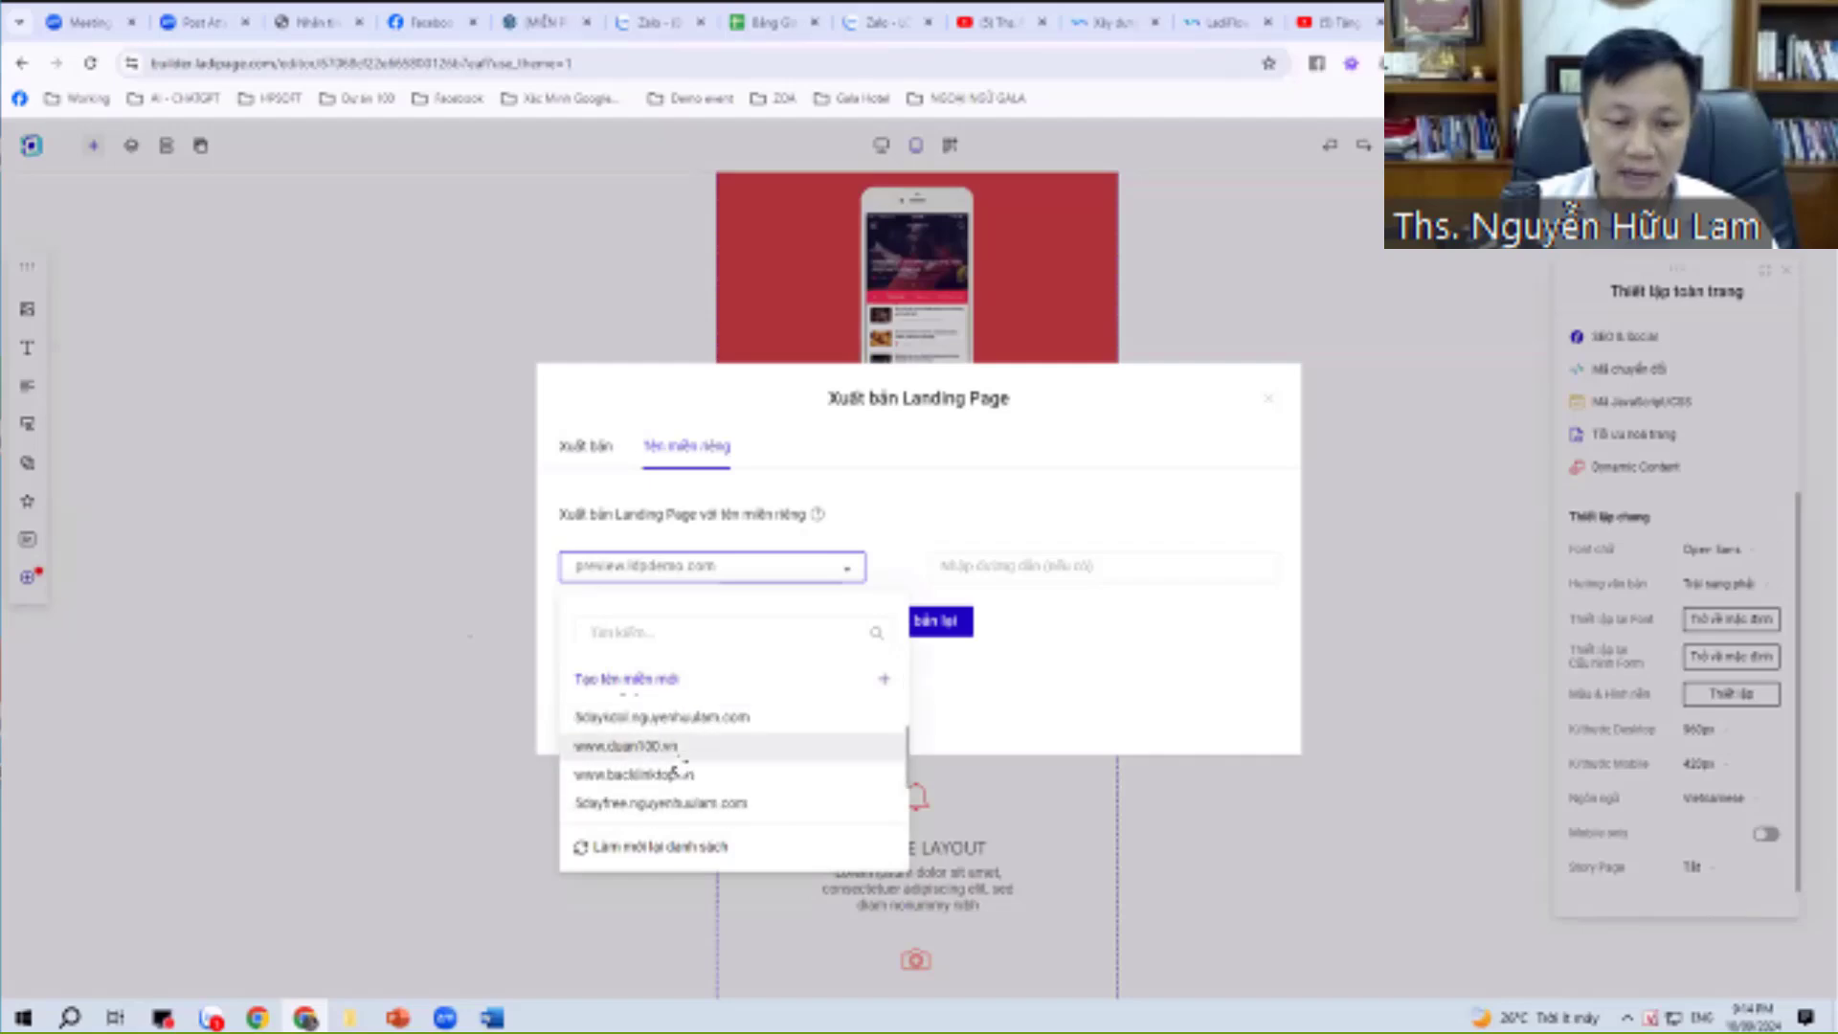
{"action": "left_click", "coordinate": [681, 764]}
{"action": "left_click", "coordinate": [986, 566]}
{"action": "type", "text": "tang-sach-2024"}
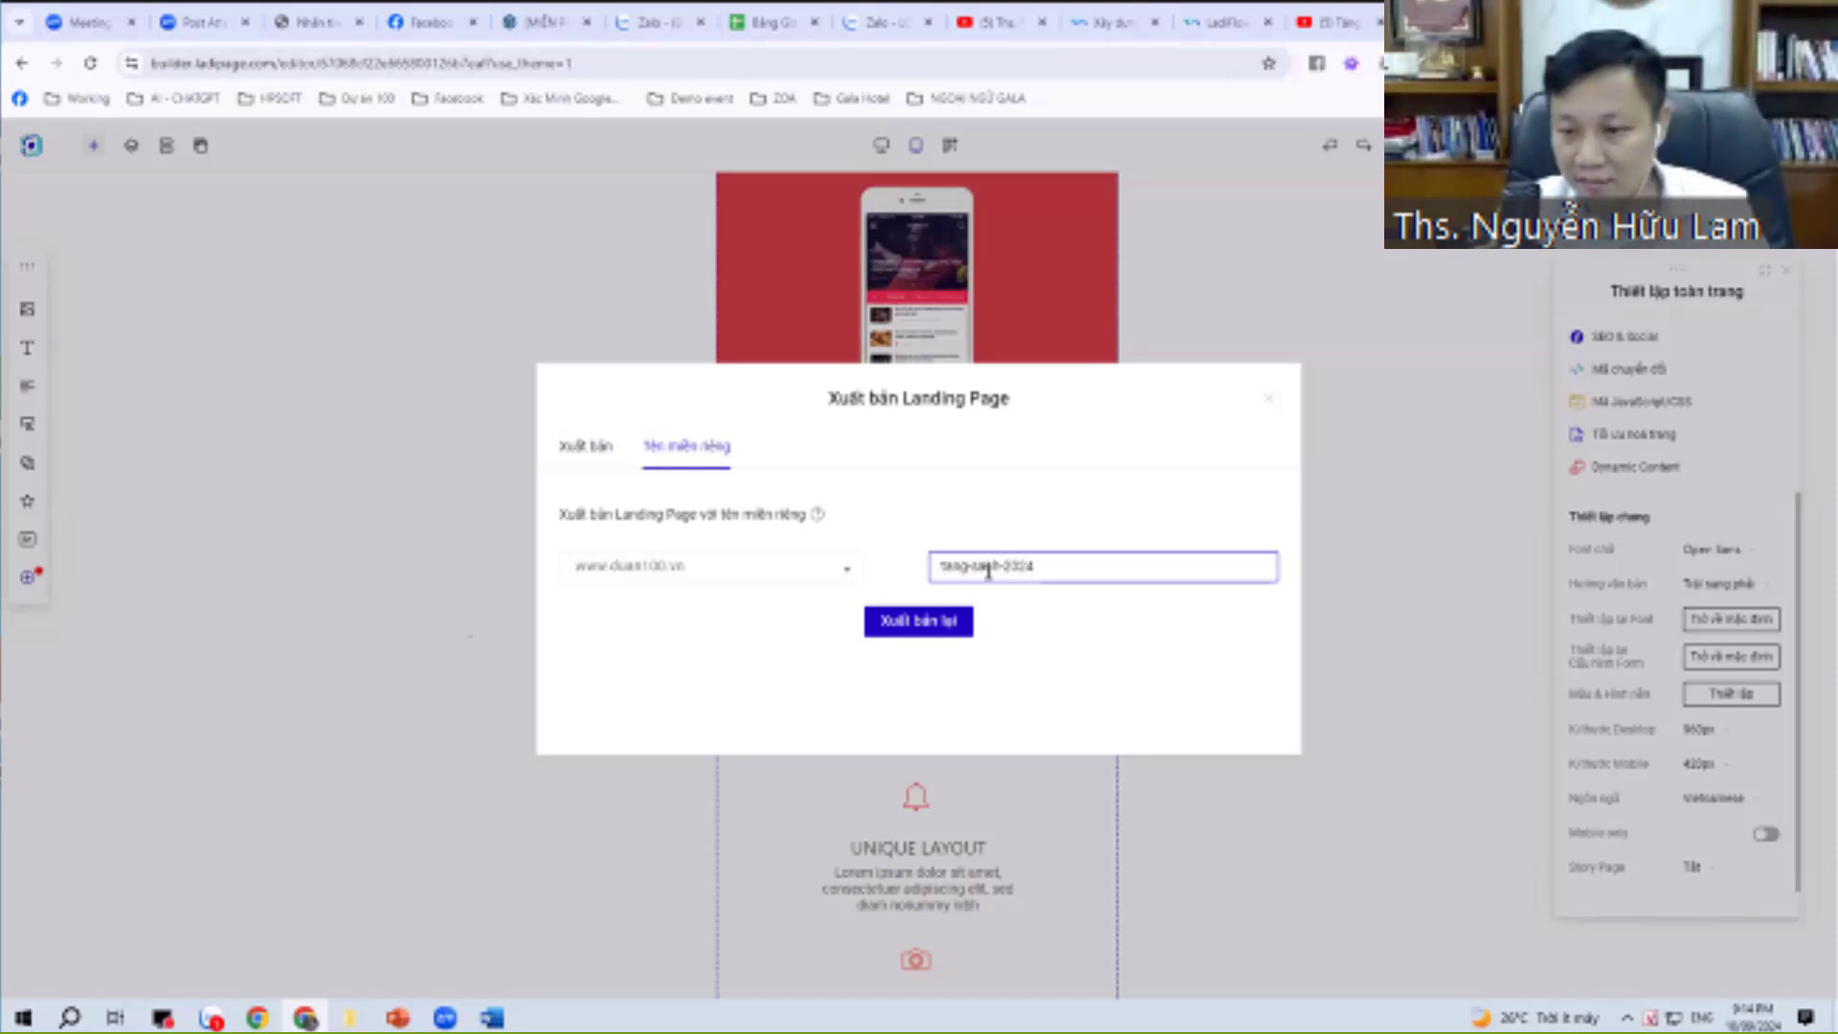
{"action": "left_click", "coordinate": [919, 623]}
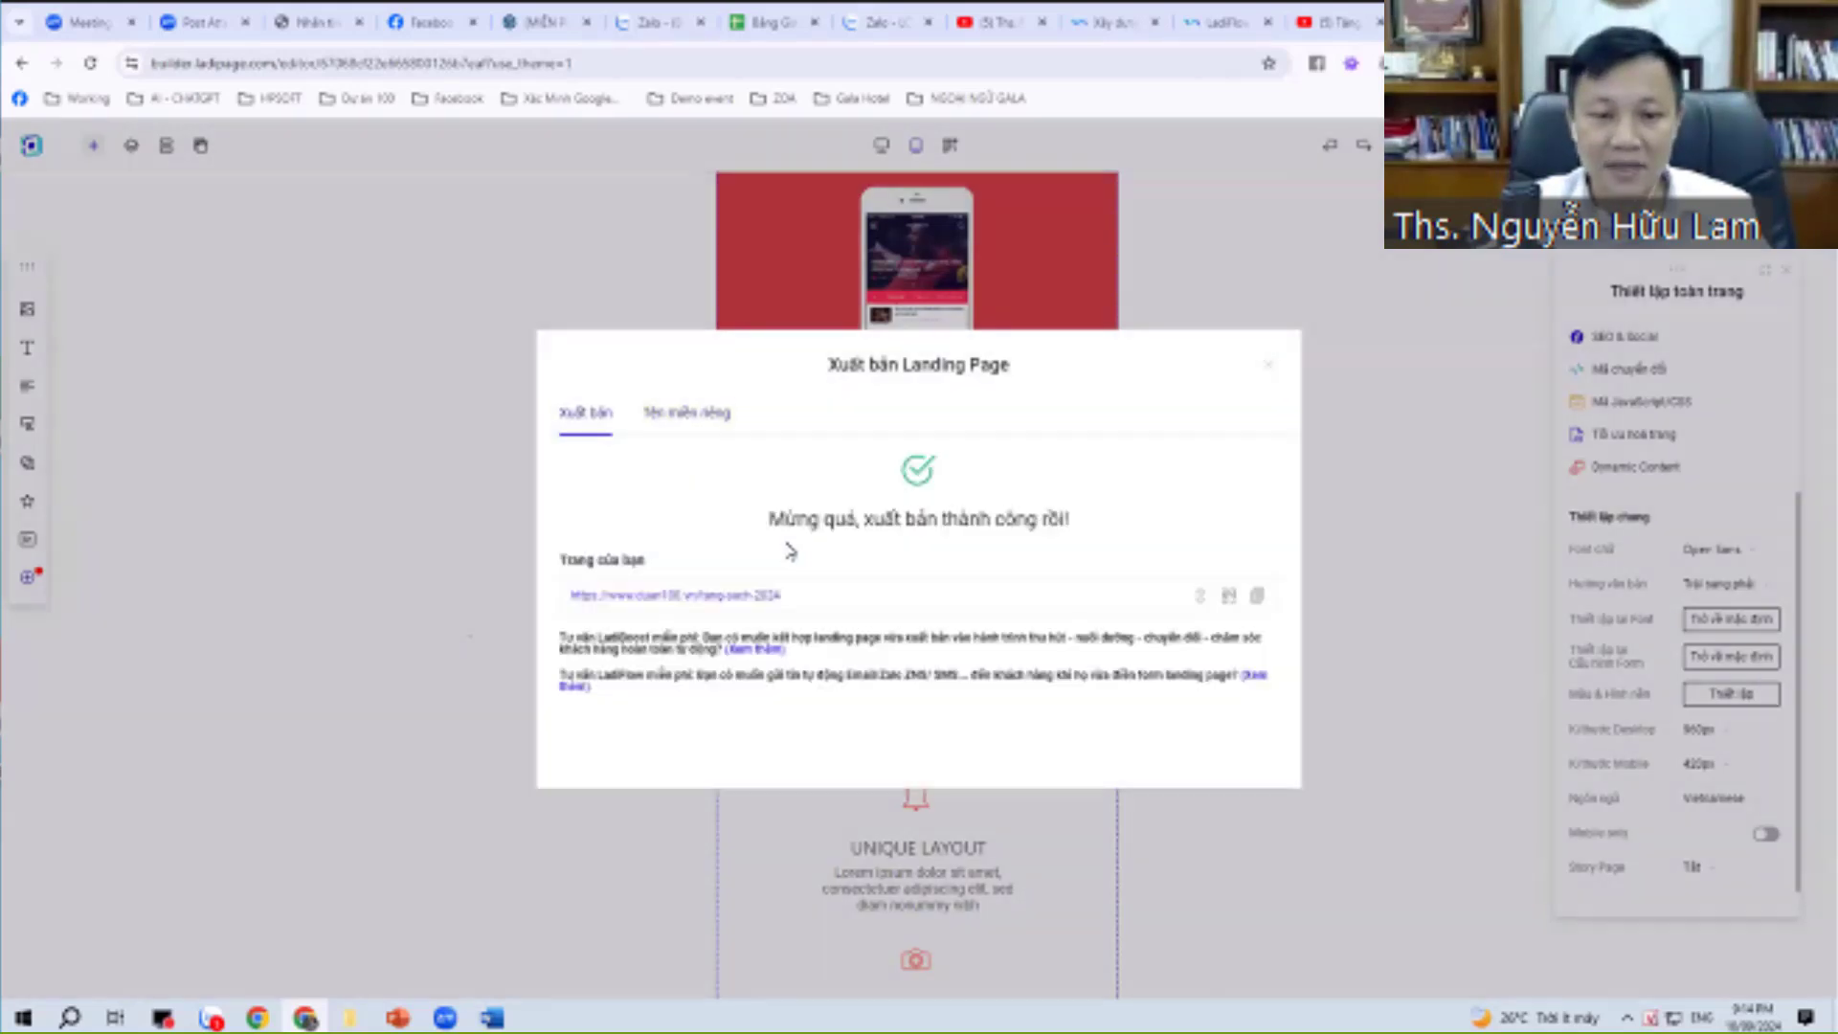
{"action": "left_click", "coordinate": [756, 595]}
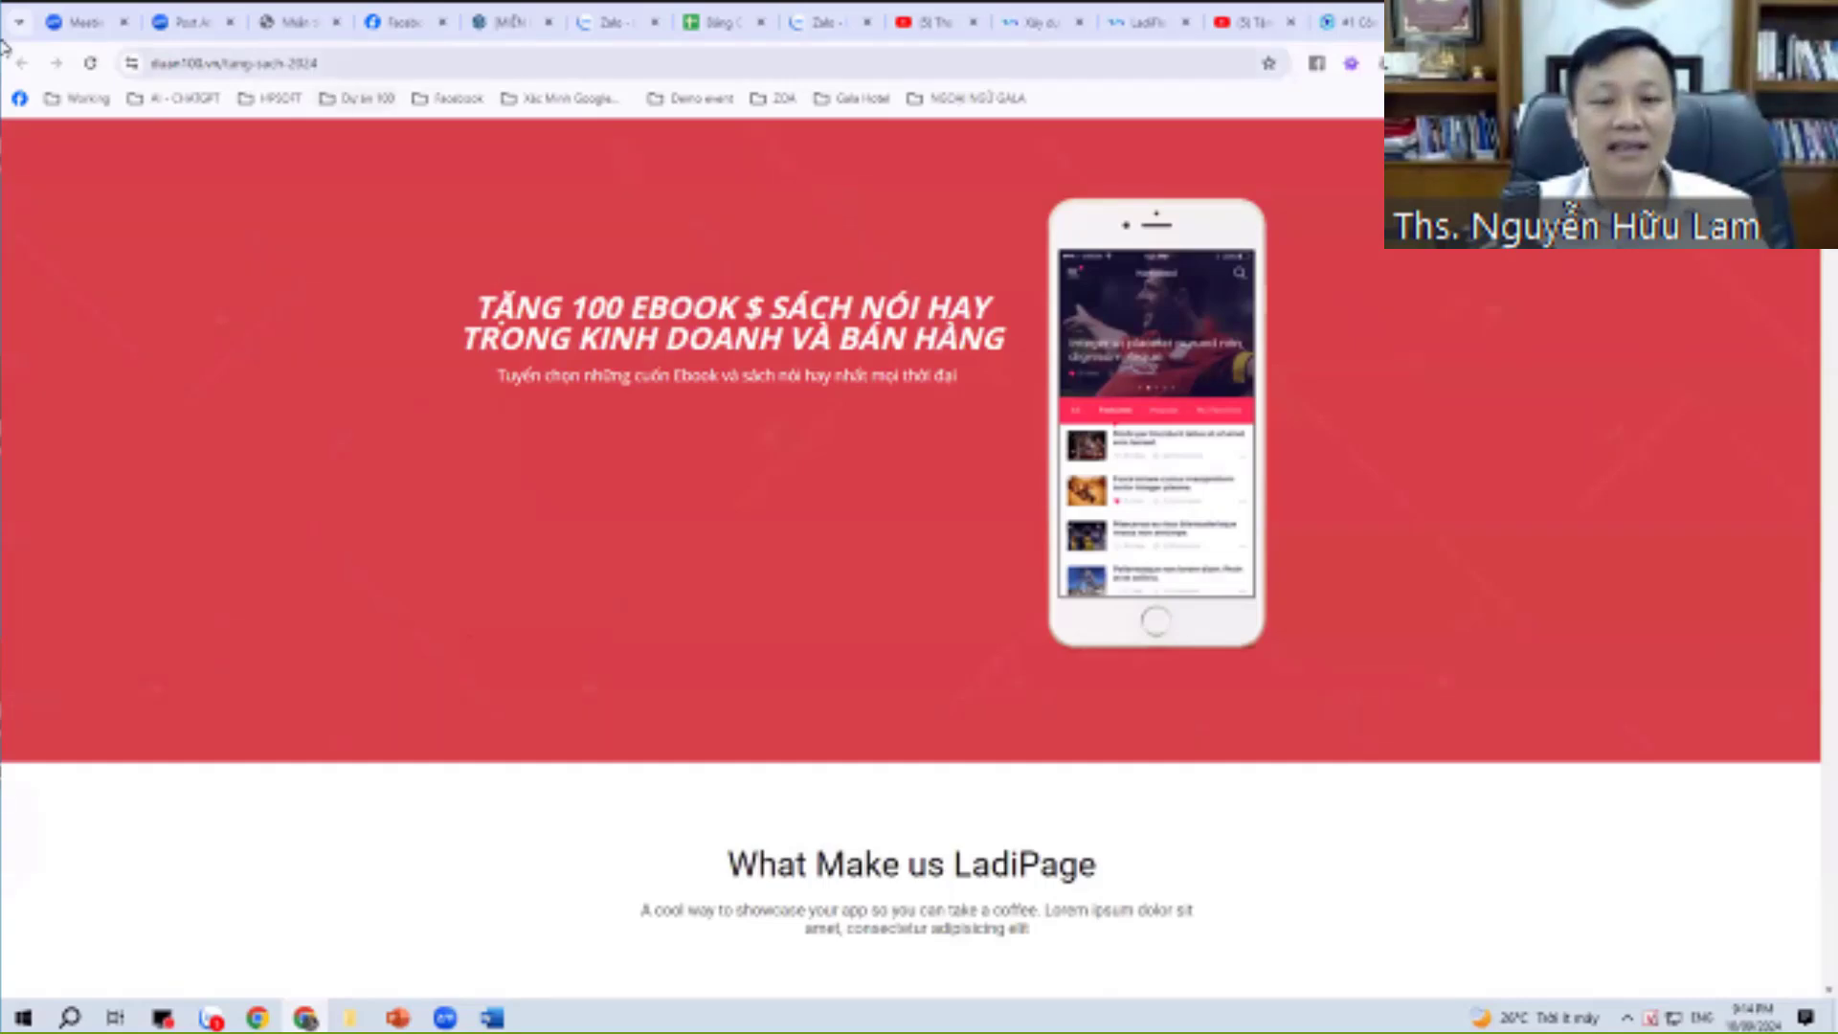
Scroll down to the live page's contact form and type 'ok' as the message.
{"action": "left_click", "coordinate": [230, 62]}
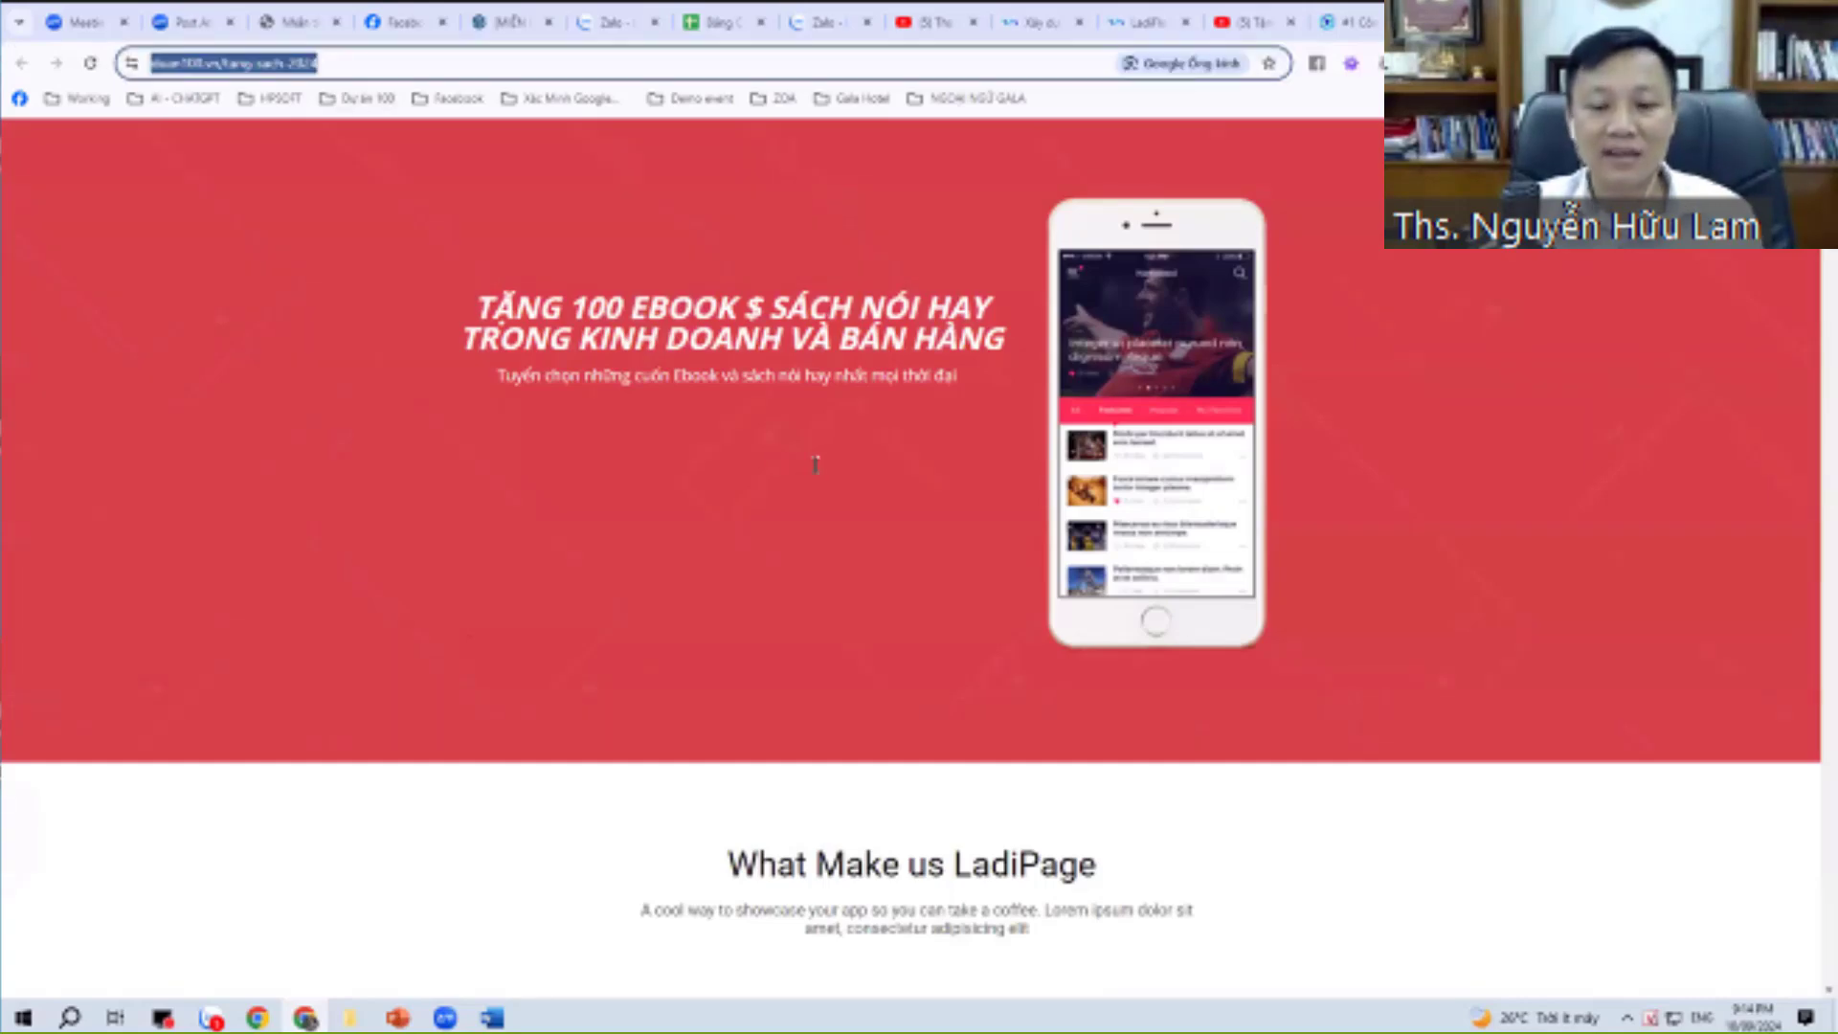
{"action": "scroll", "coordinate": [813, 469], "scroll_direction": "down", "scroll_amount": 8}
{"action": "left_click", "coordinate": [1155, 575]}
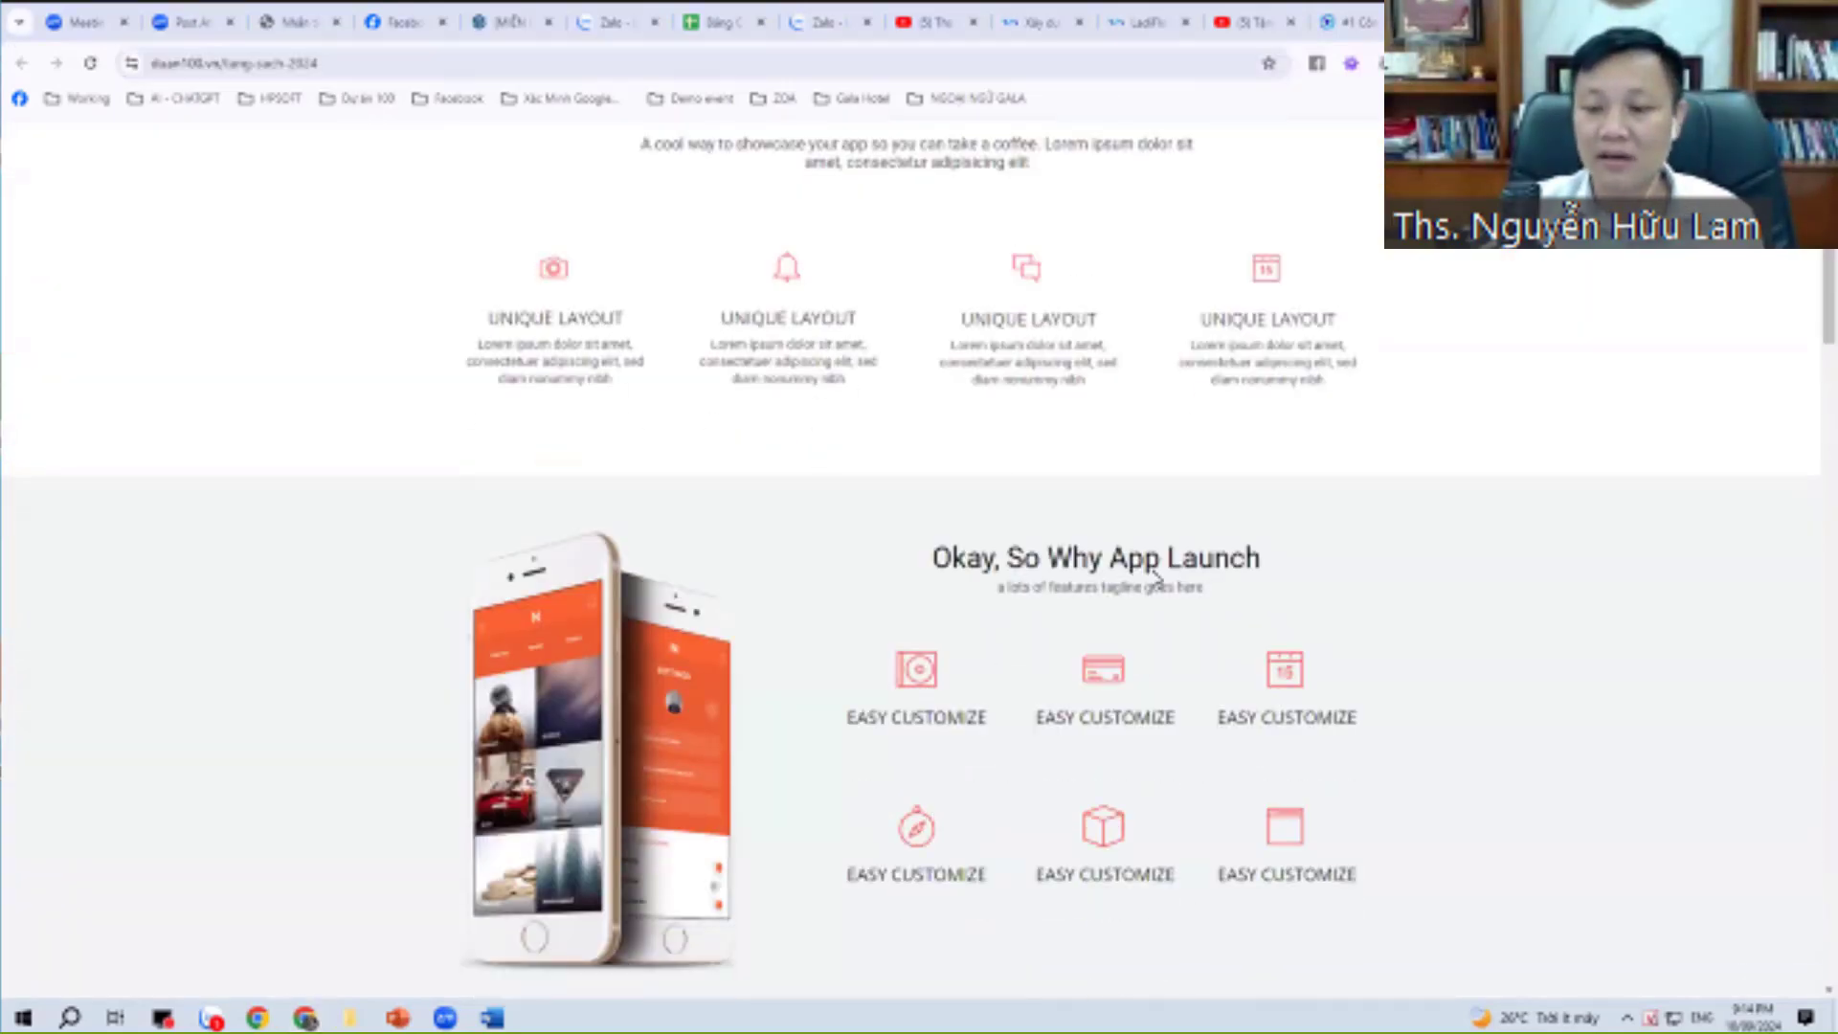
{"action": "scroll", "coordinate": [1165, 523], "scroll_direction": "down", "scroll_amount": 3}
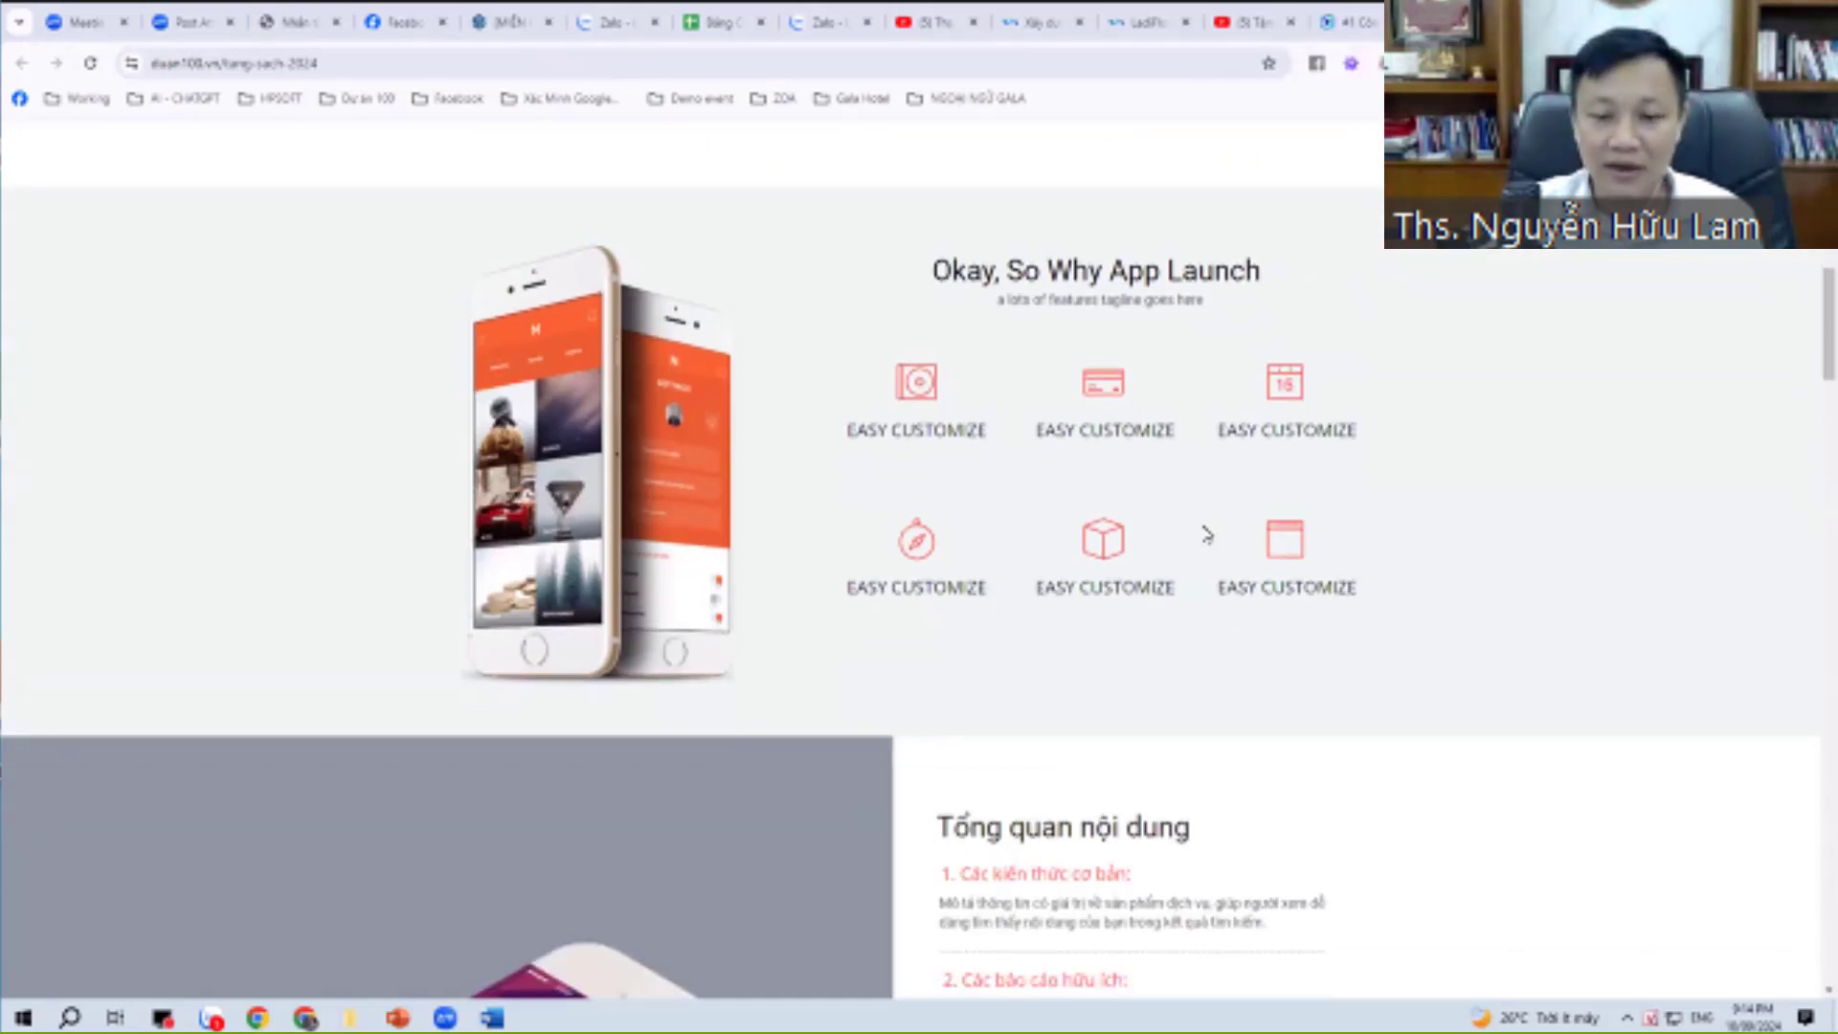
{"action": "scroll", "coordinate": [1206, 535], "scroll_direction": "down", "scroll_amount": 20}
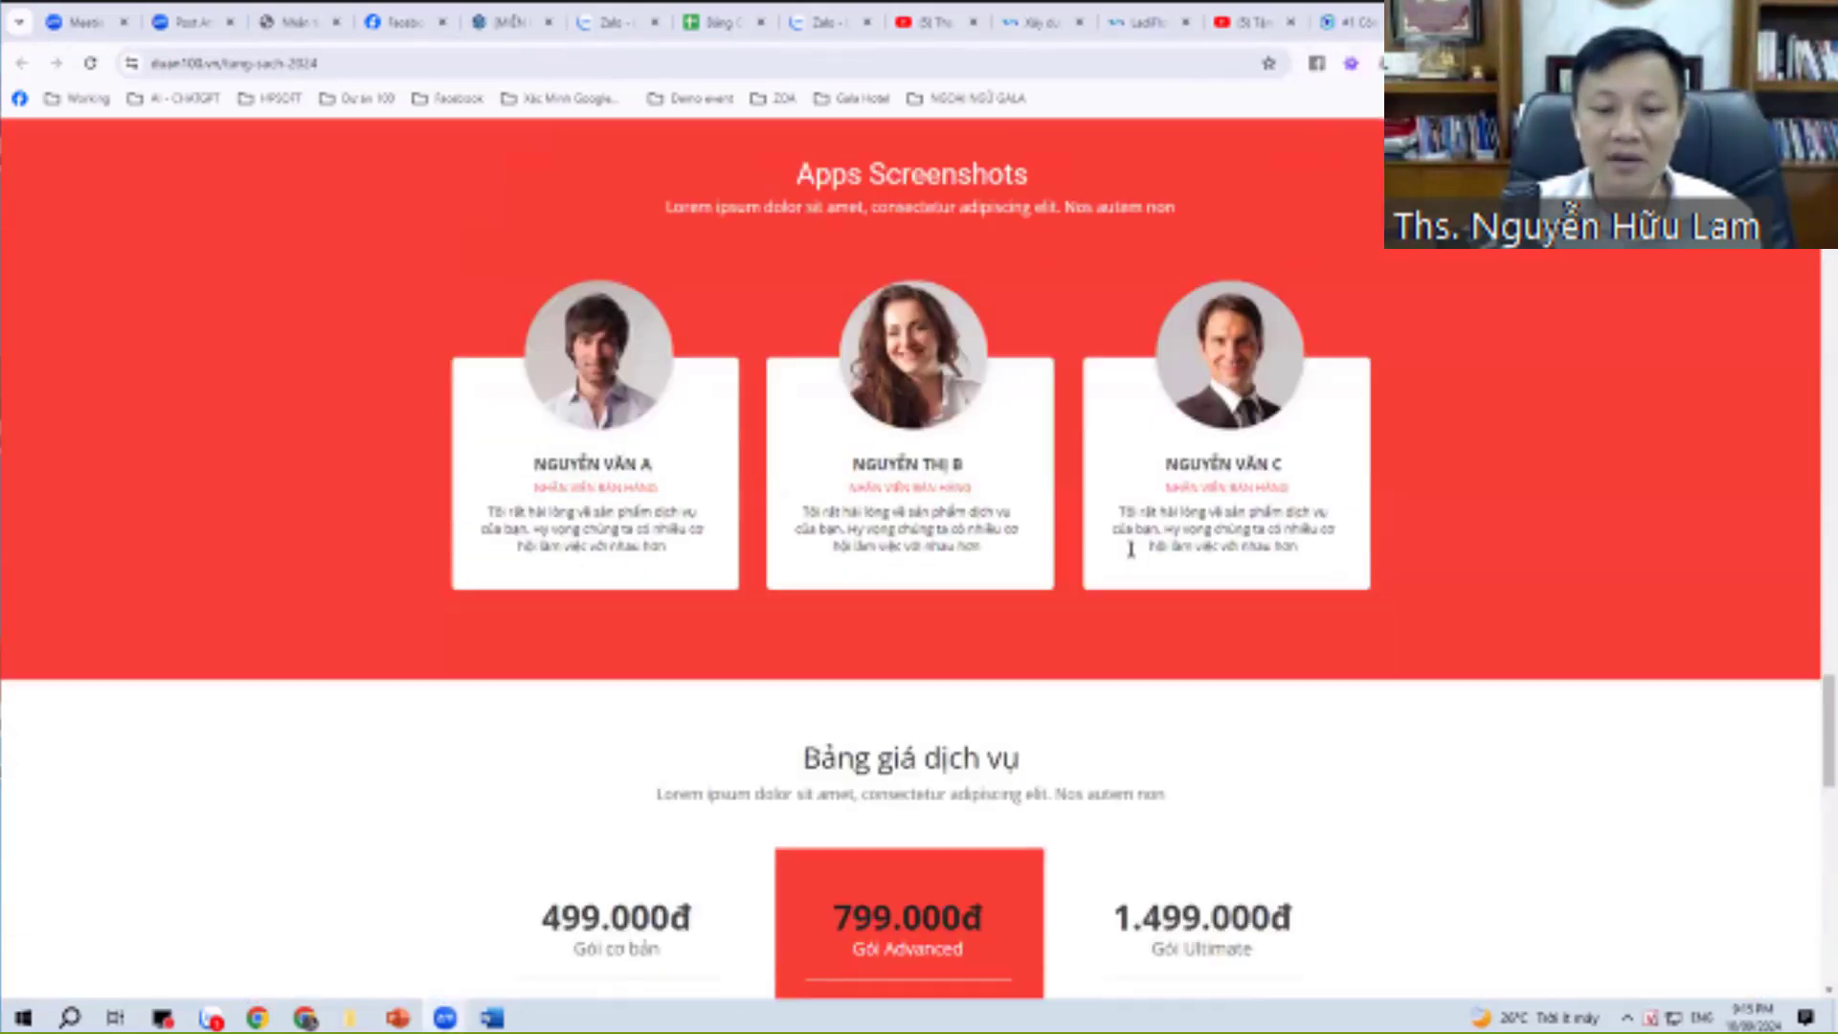
{"action": "scroll", "coordinate": [1075, 571], "scroll_direction": "down", "scroll_amount": 15}
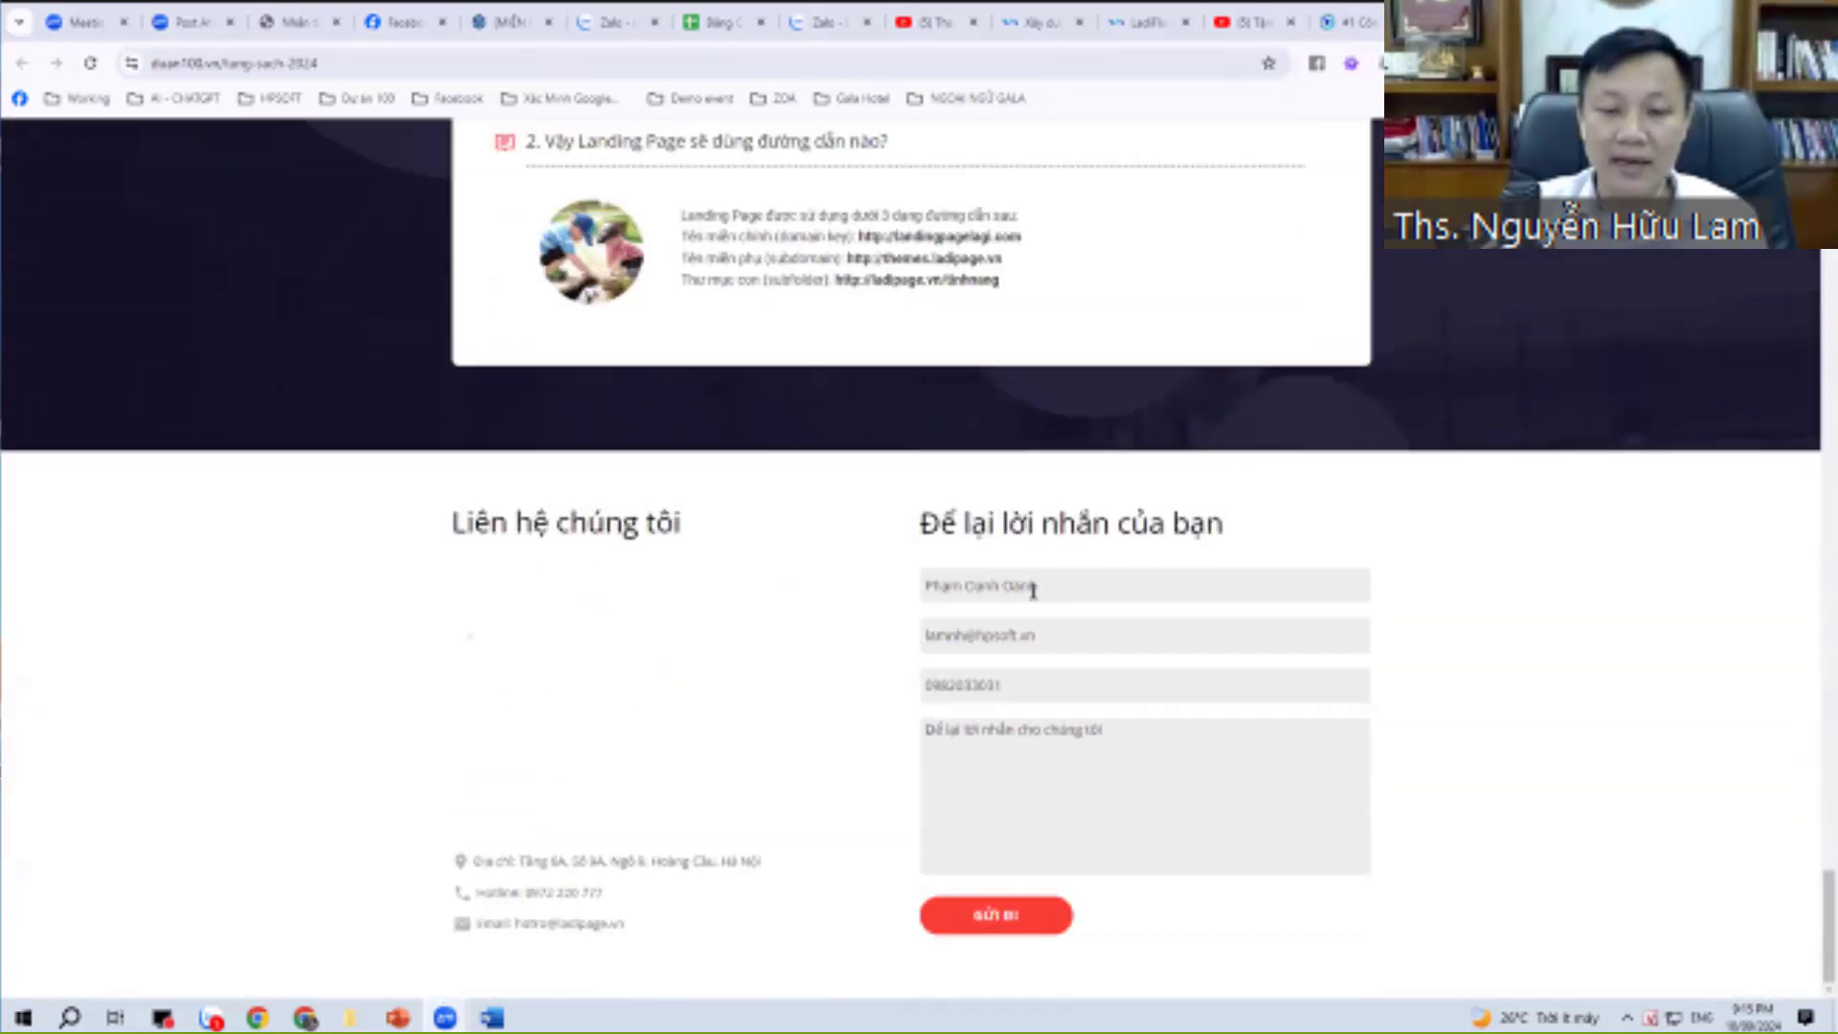
{"action": "left_click_drag", "start_coordinate": [943, 586], "coordinate": [1036, 632]}
{"action": "left_click", "coordinate": [1061, 640]}
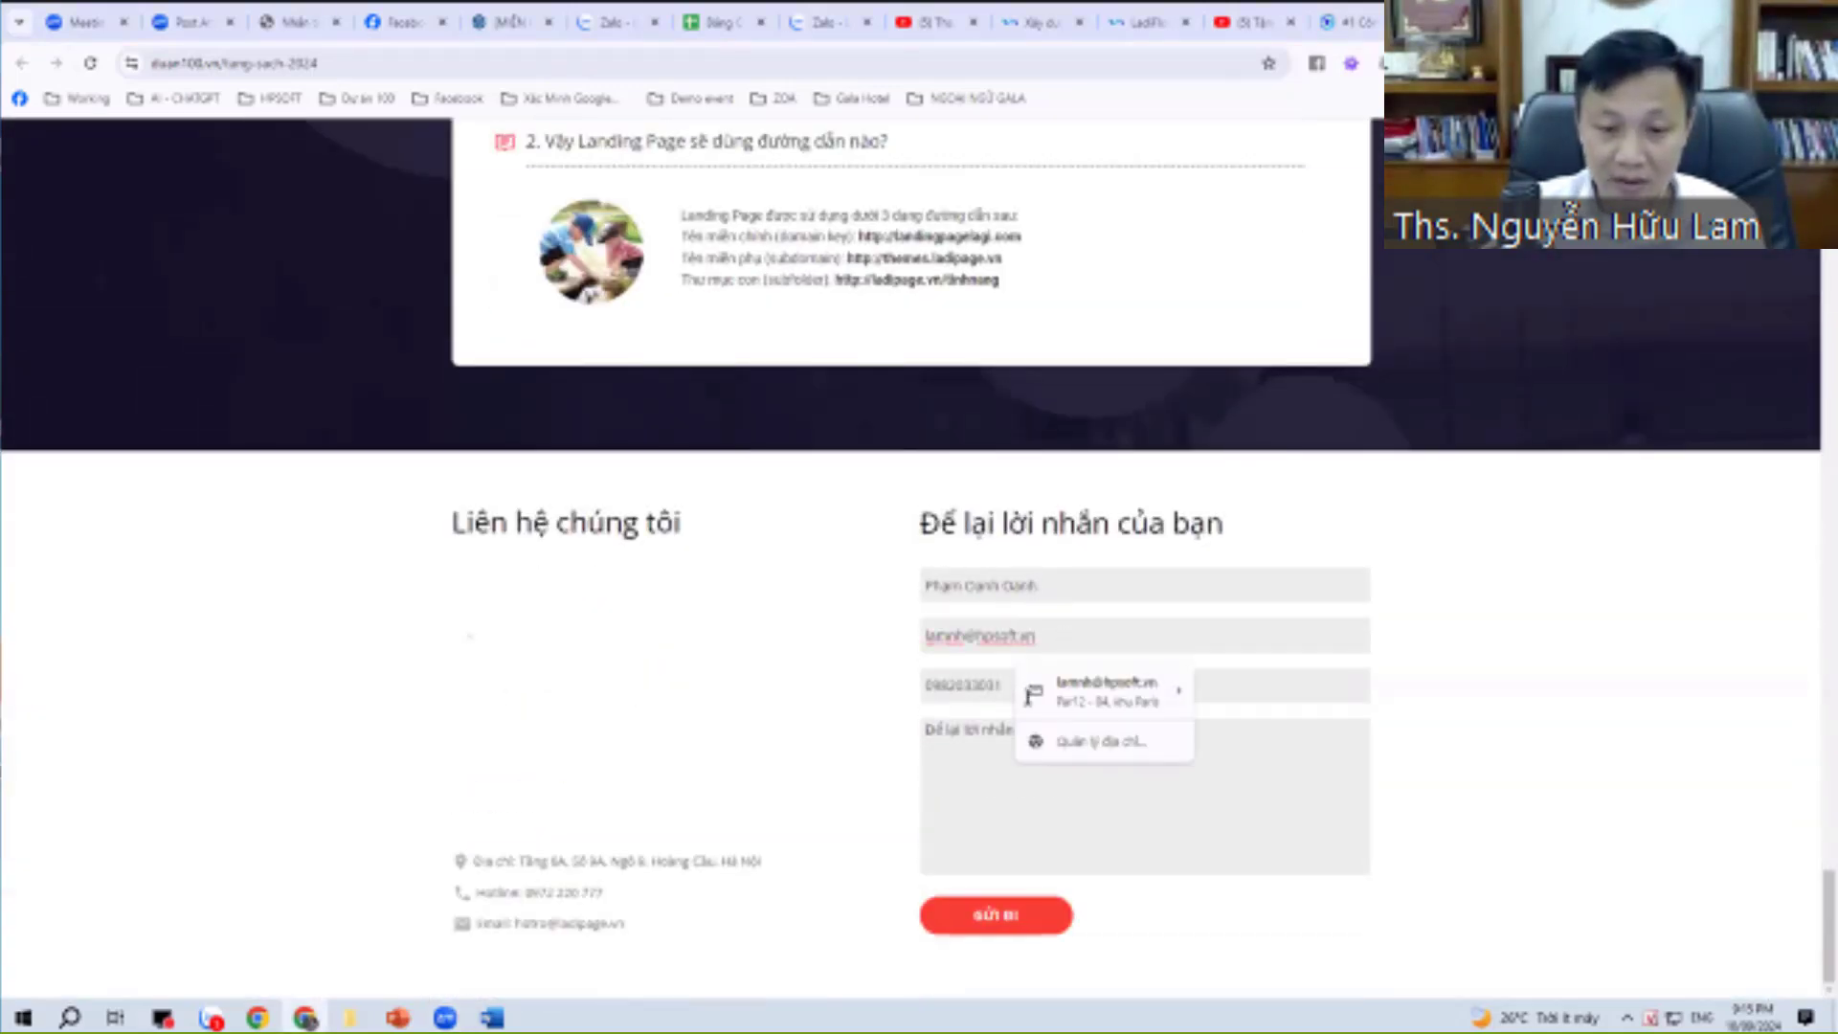
{"action": "left_click", "coordinate": [979, 686]}
{"action": "left_click", "coordinate": [983, 909]}
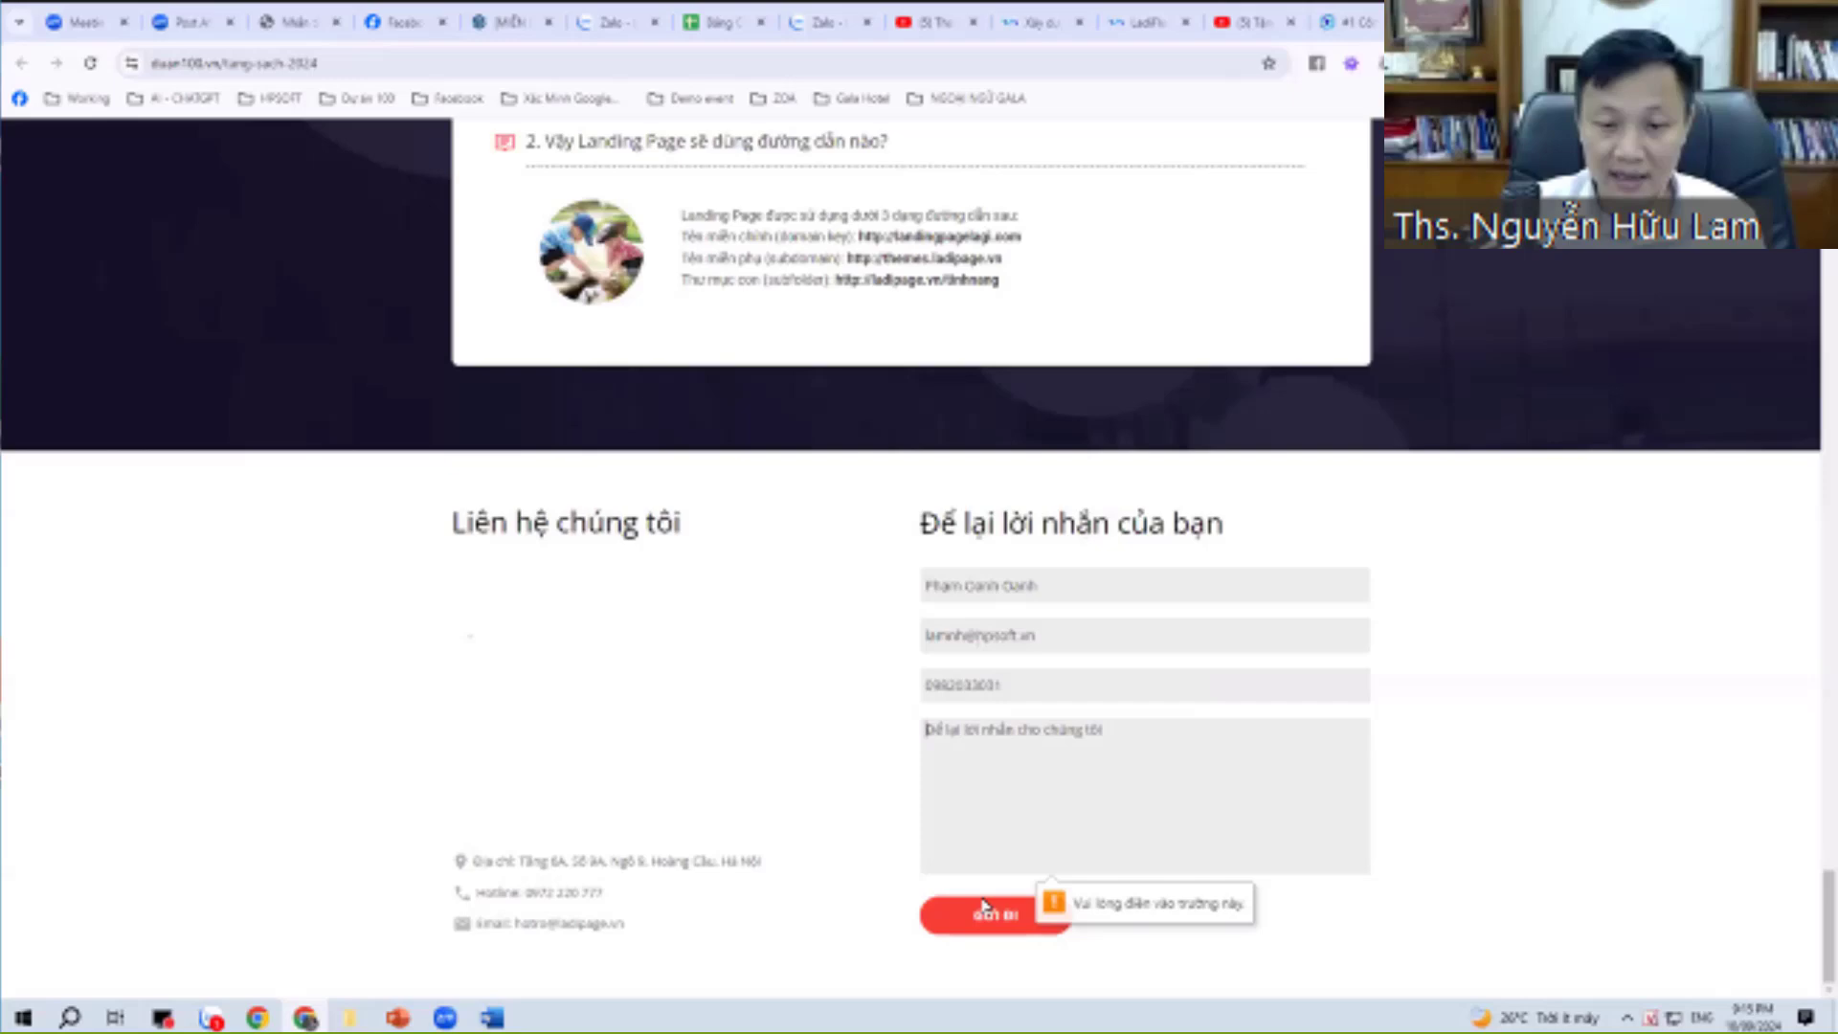
{"action": "left_click", "coordinate": [1013, 730]}
{"action": "type", "text": "ok"}
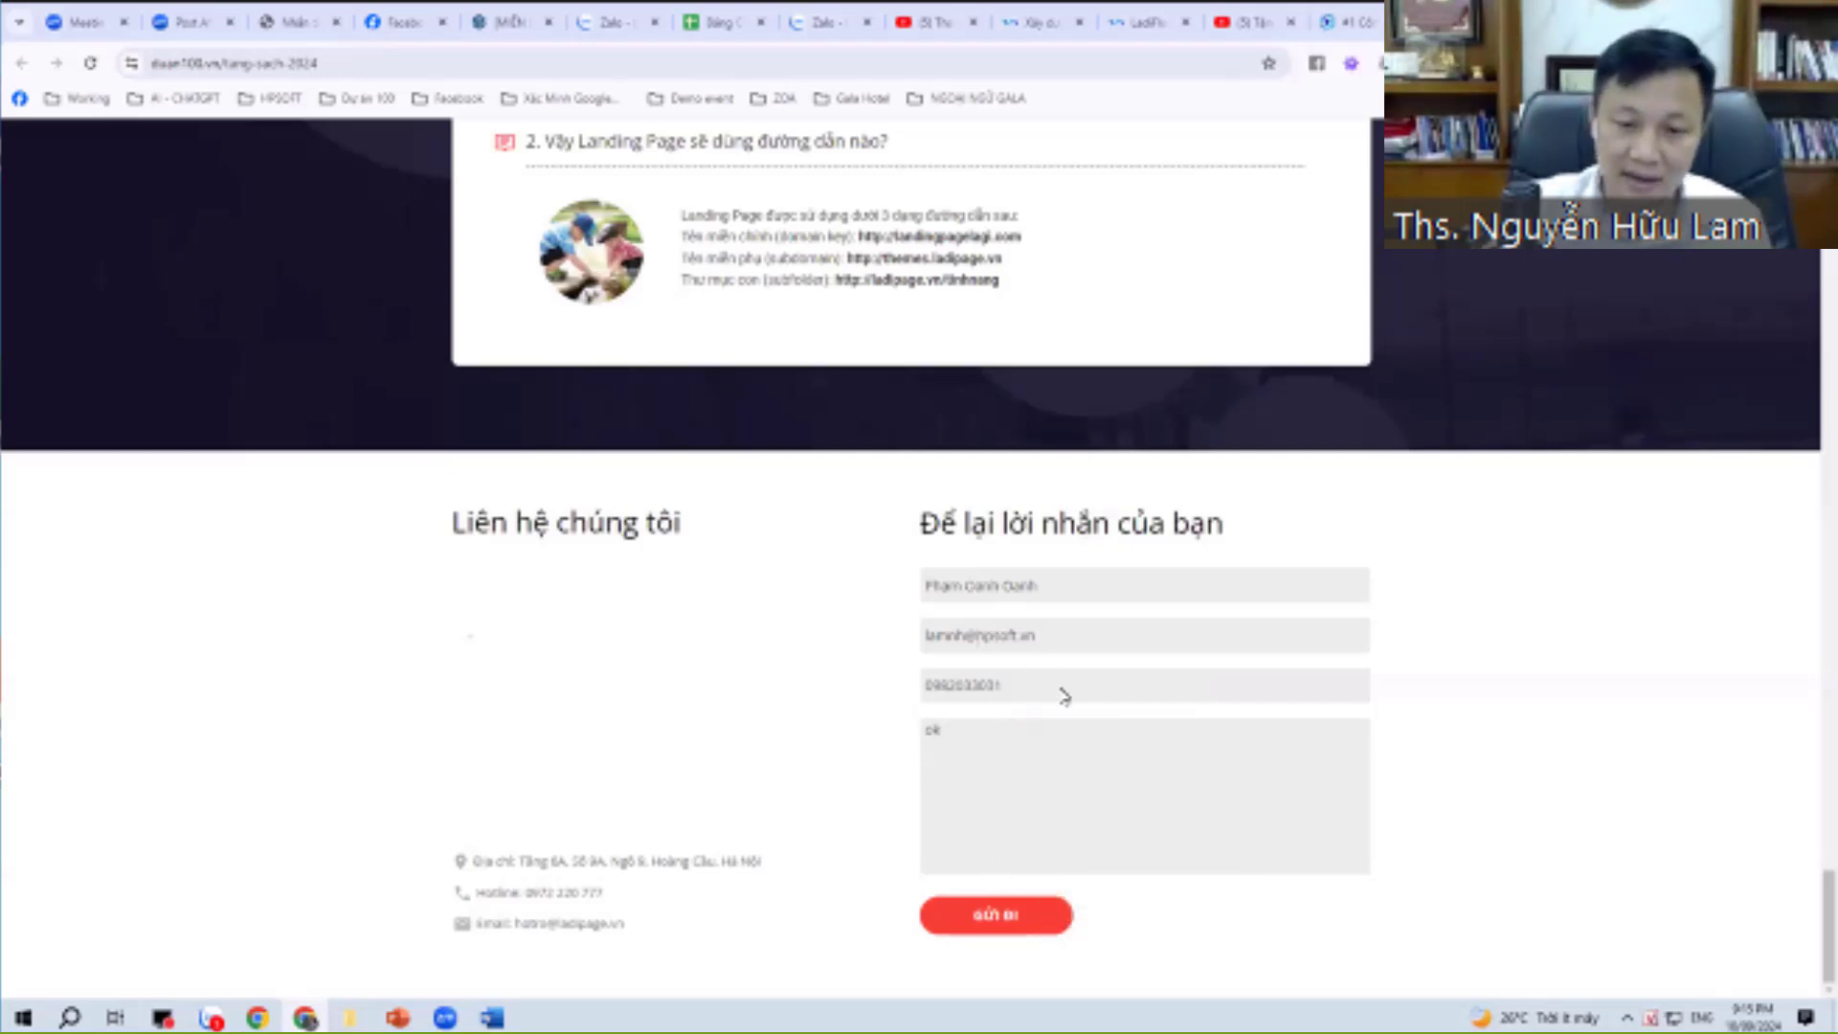
Replace the name and email with the test contact's details and submit the form.
{"action": "left_click_drag", "start_coordinate": [1050, 591], "coordinate": [679, 556]}
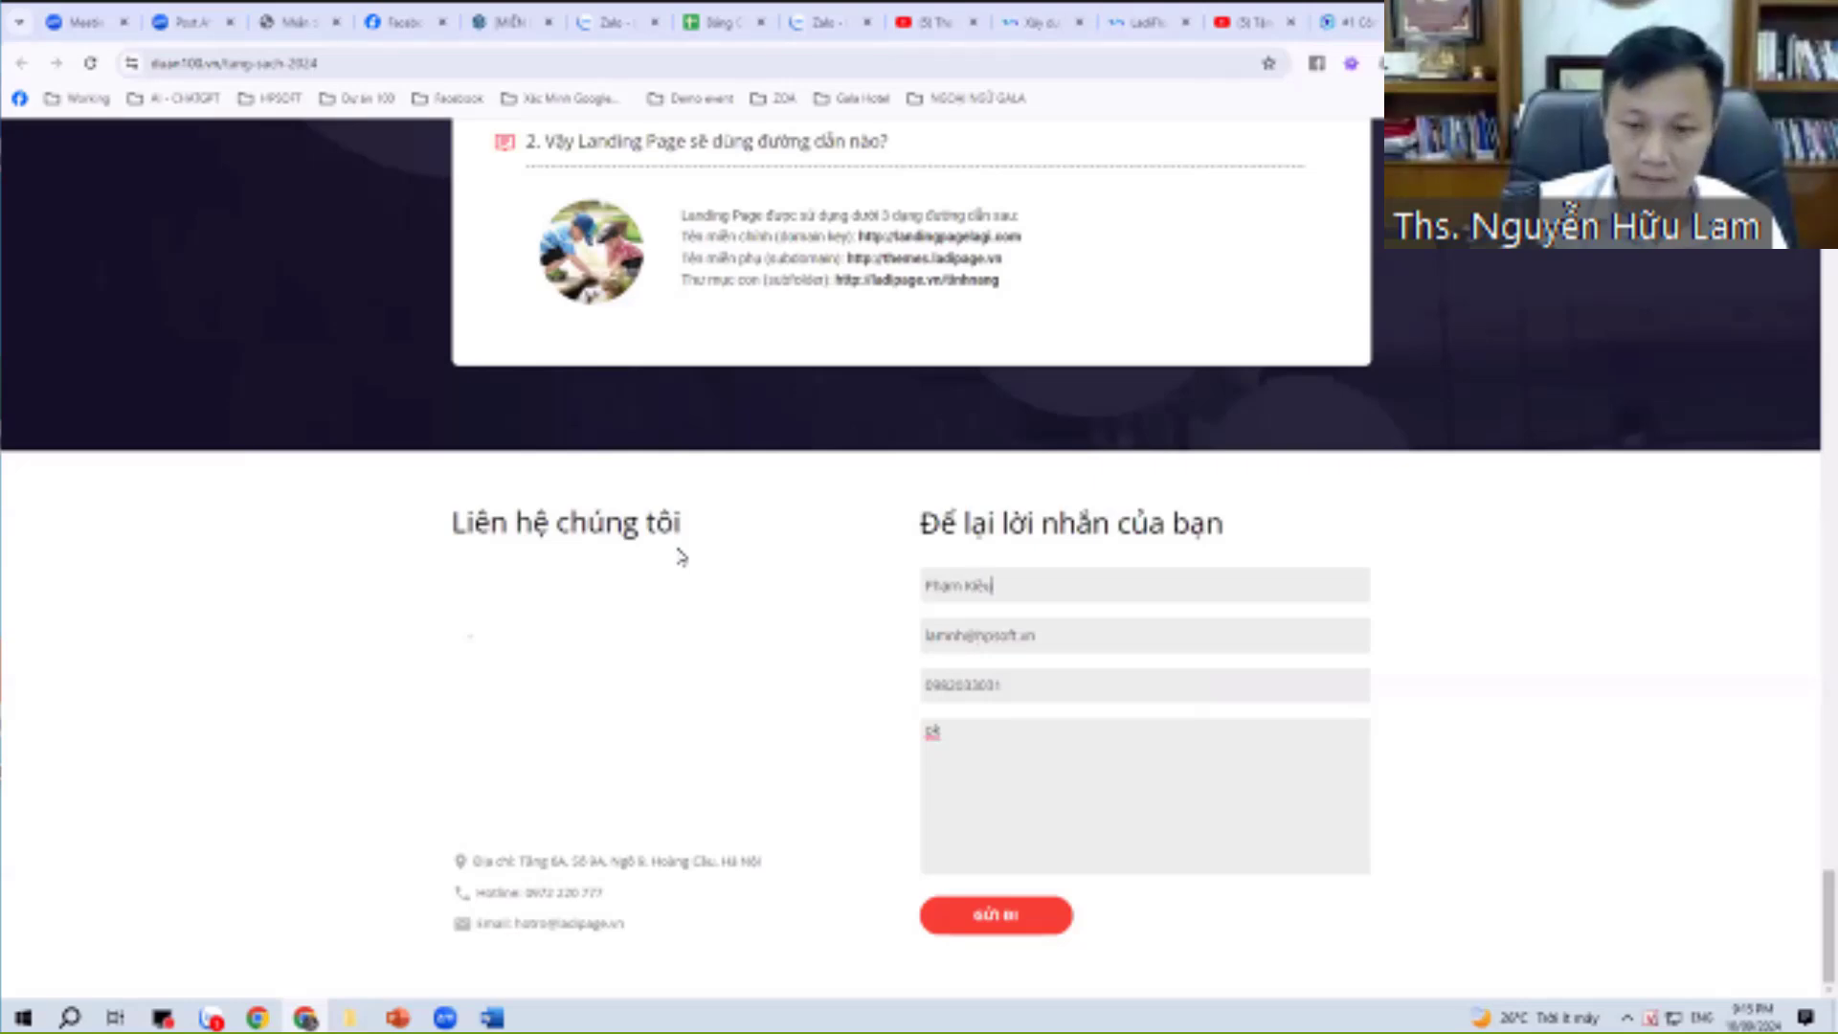
{"action": "key", "text": "Tab"}
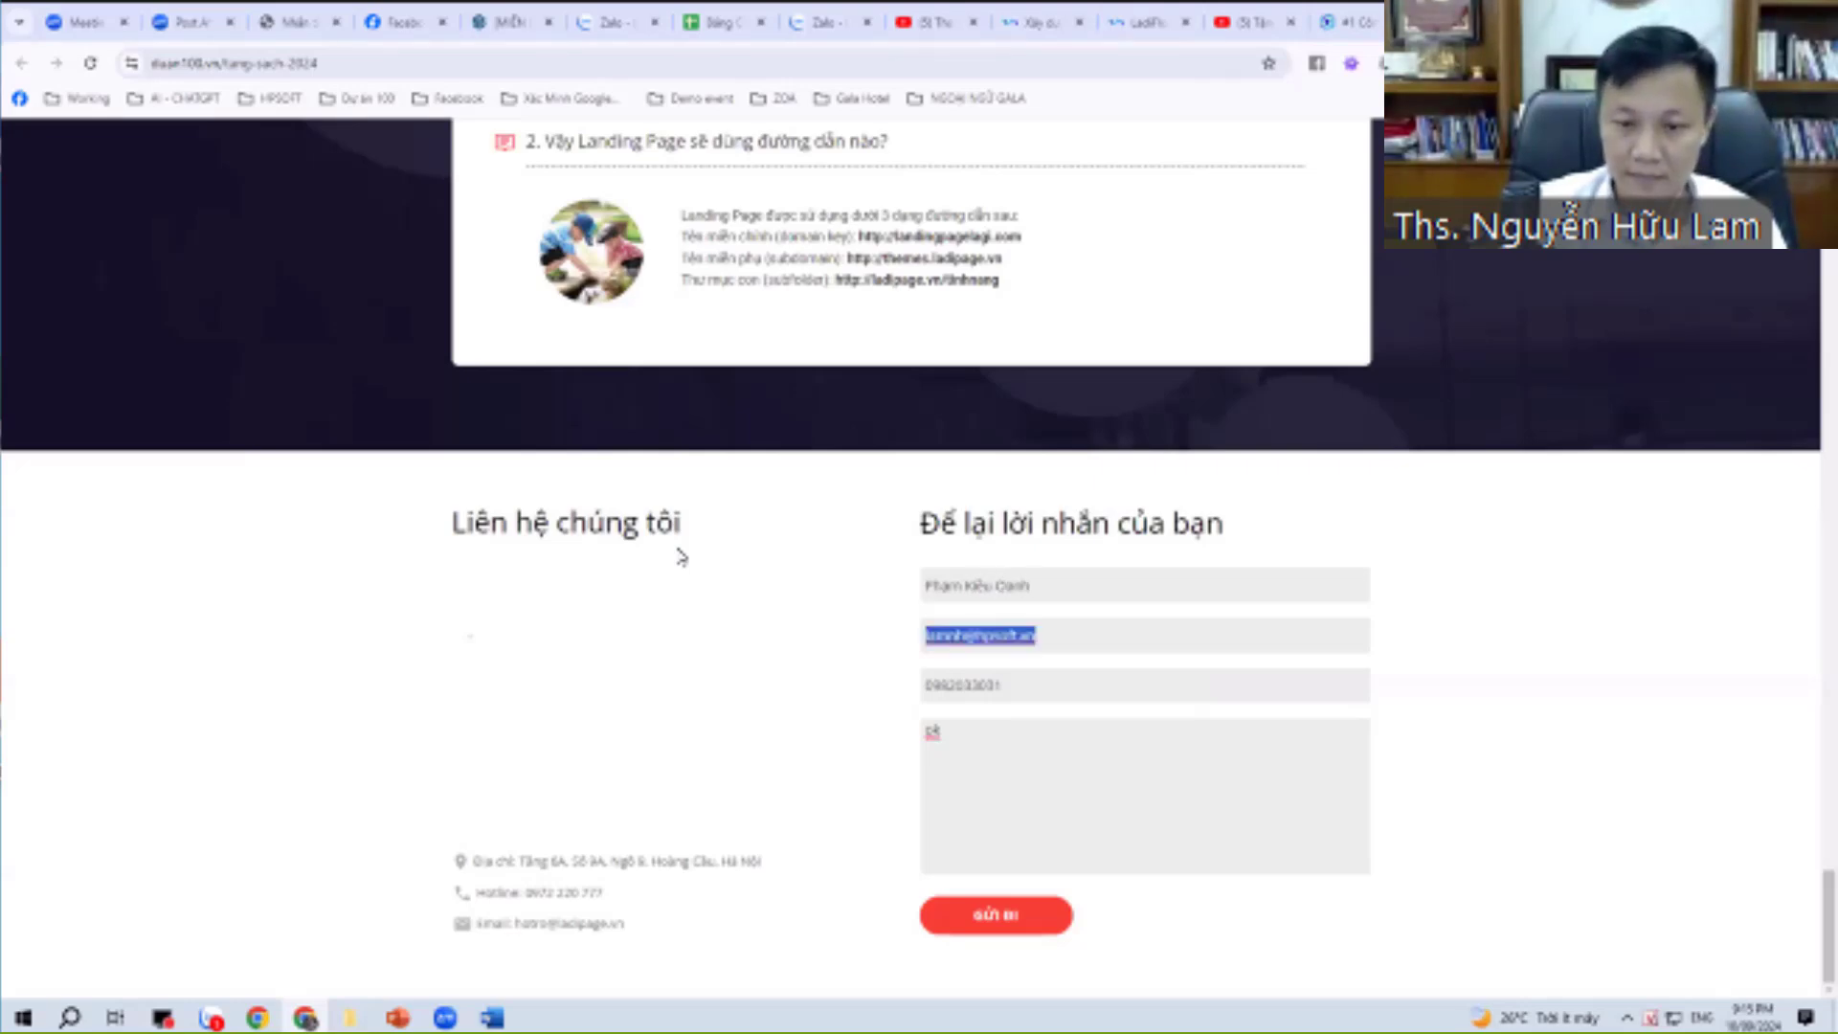
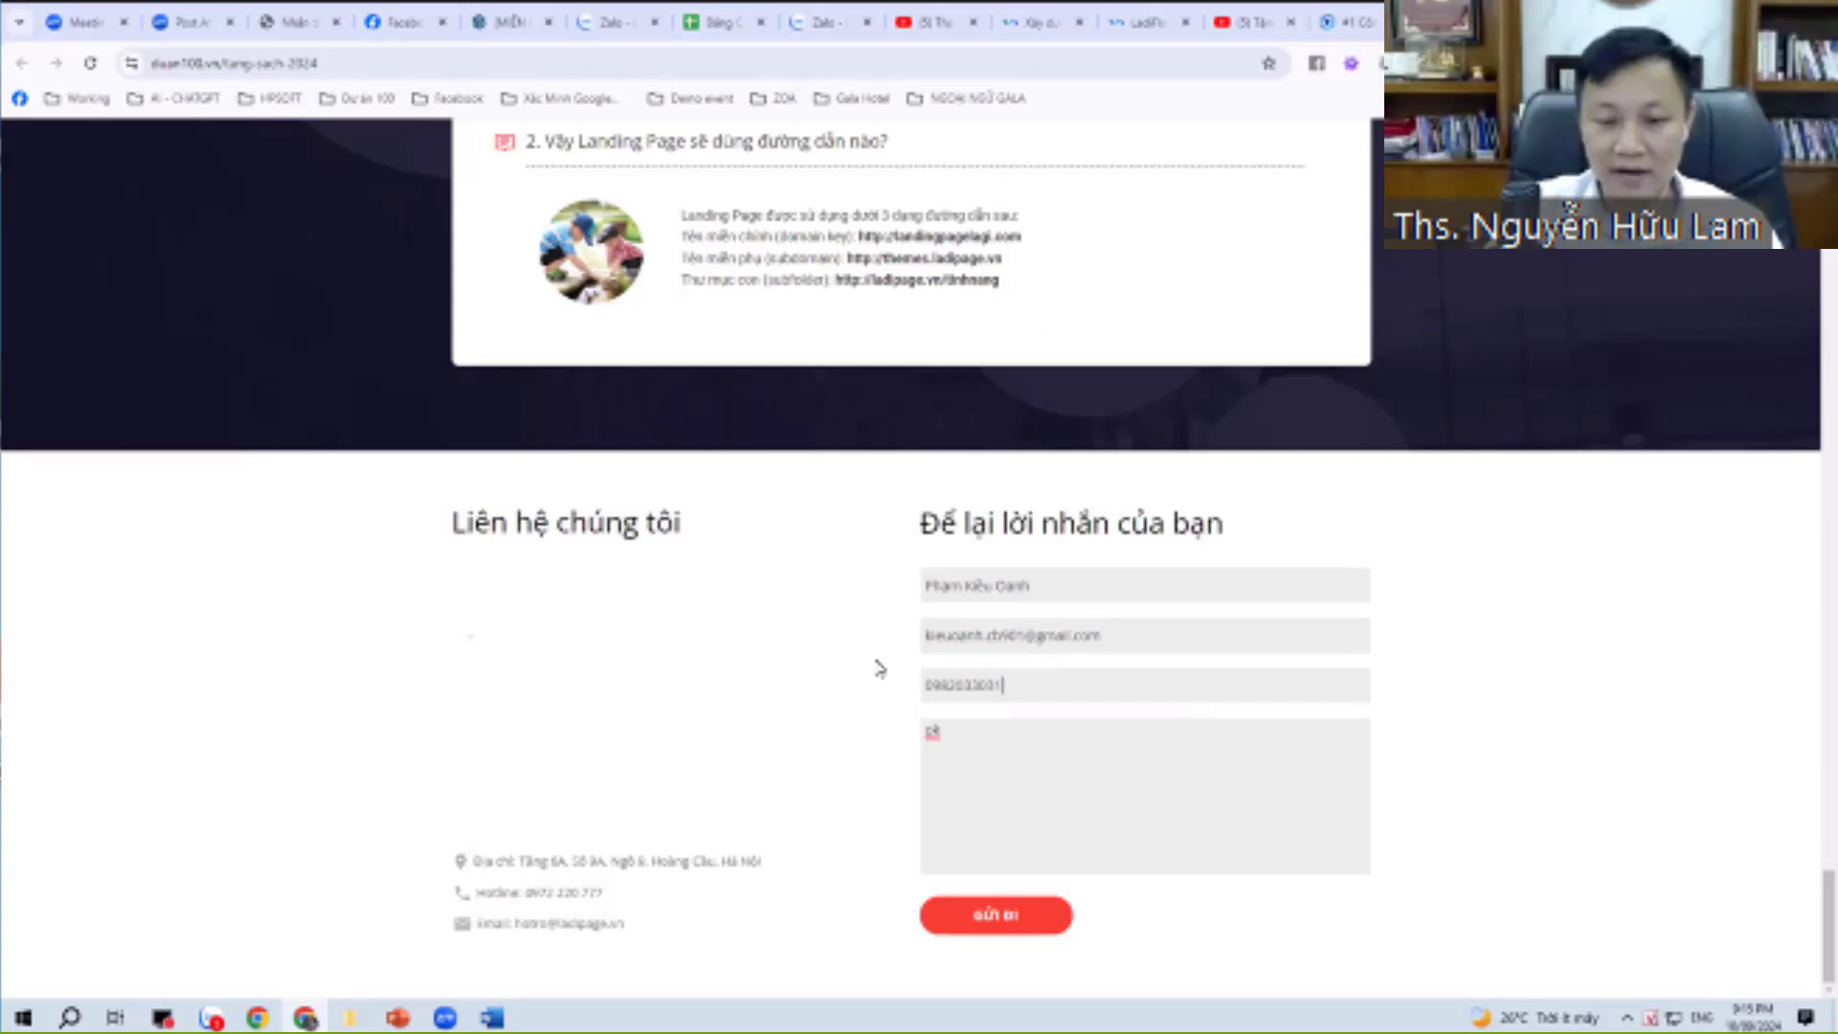
{"action": "key", "text": "shift+Tab"}
{"action": "left_click", "coordinate": [1013, 912]}
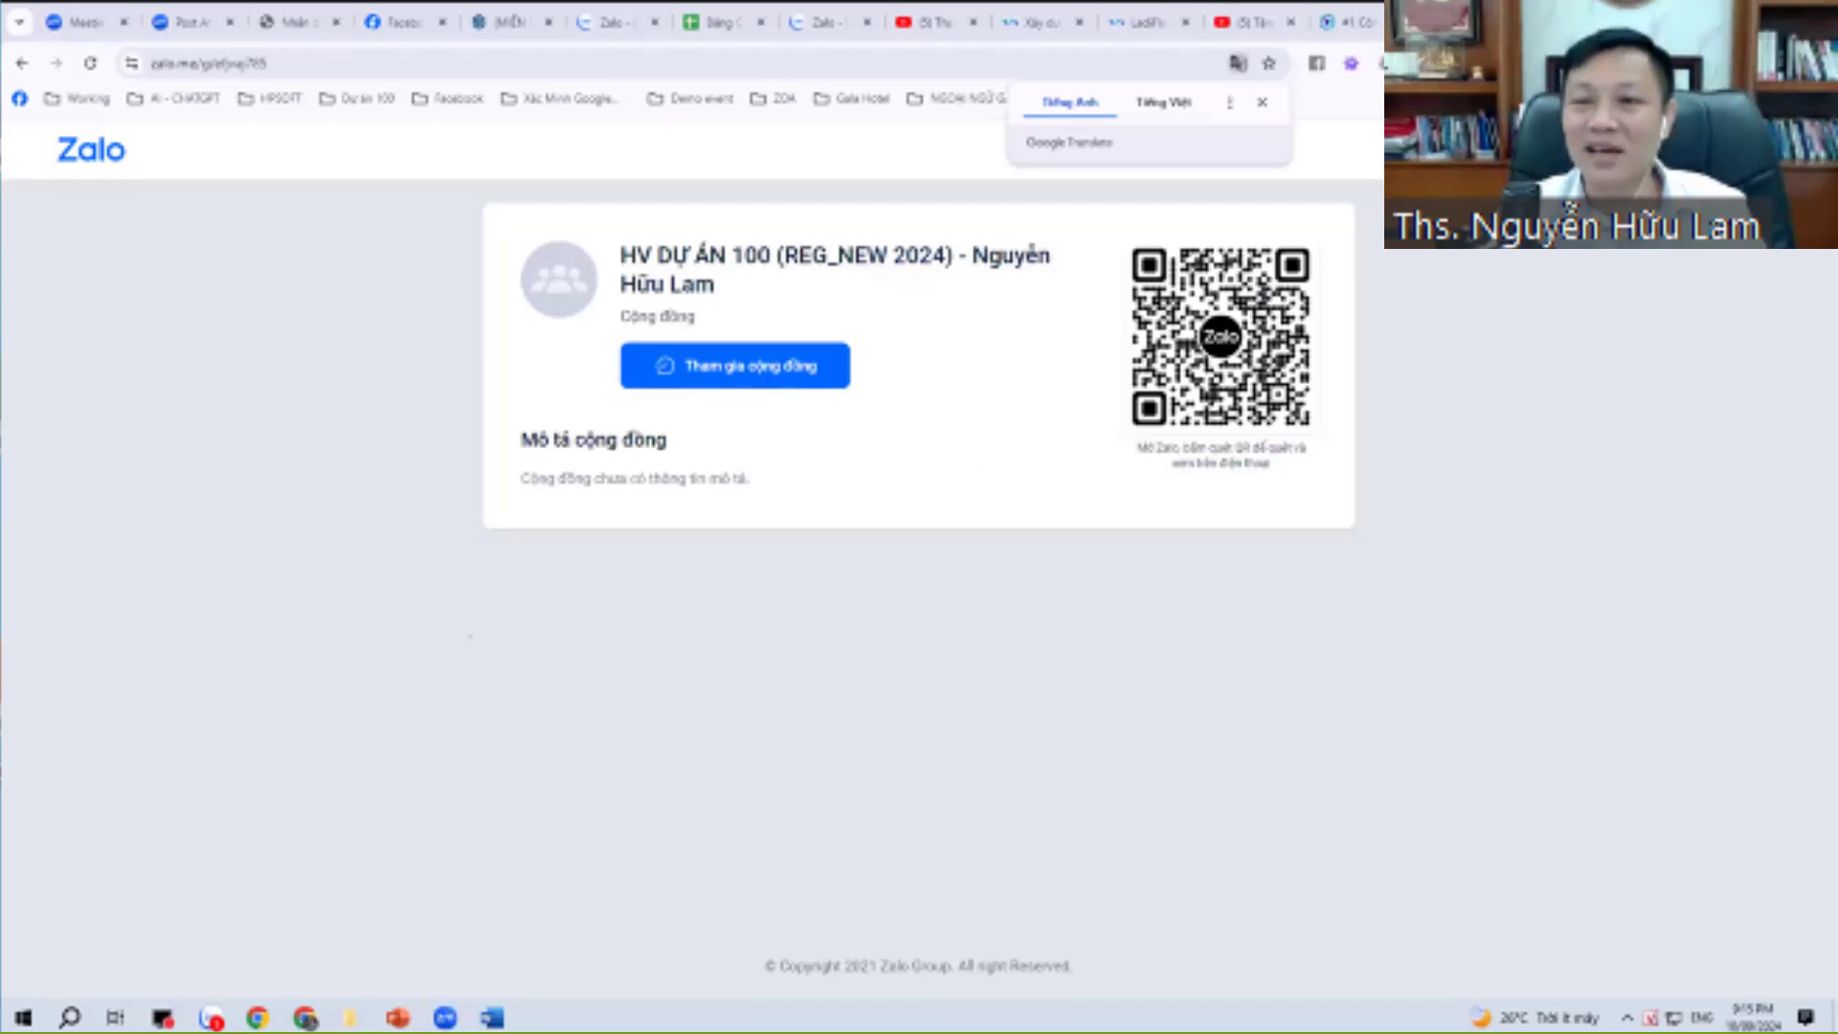
Open a new blank Chrome tab.
{"action": "key", "text": "ctrl+t"}
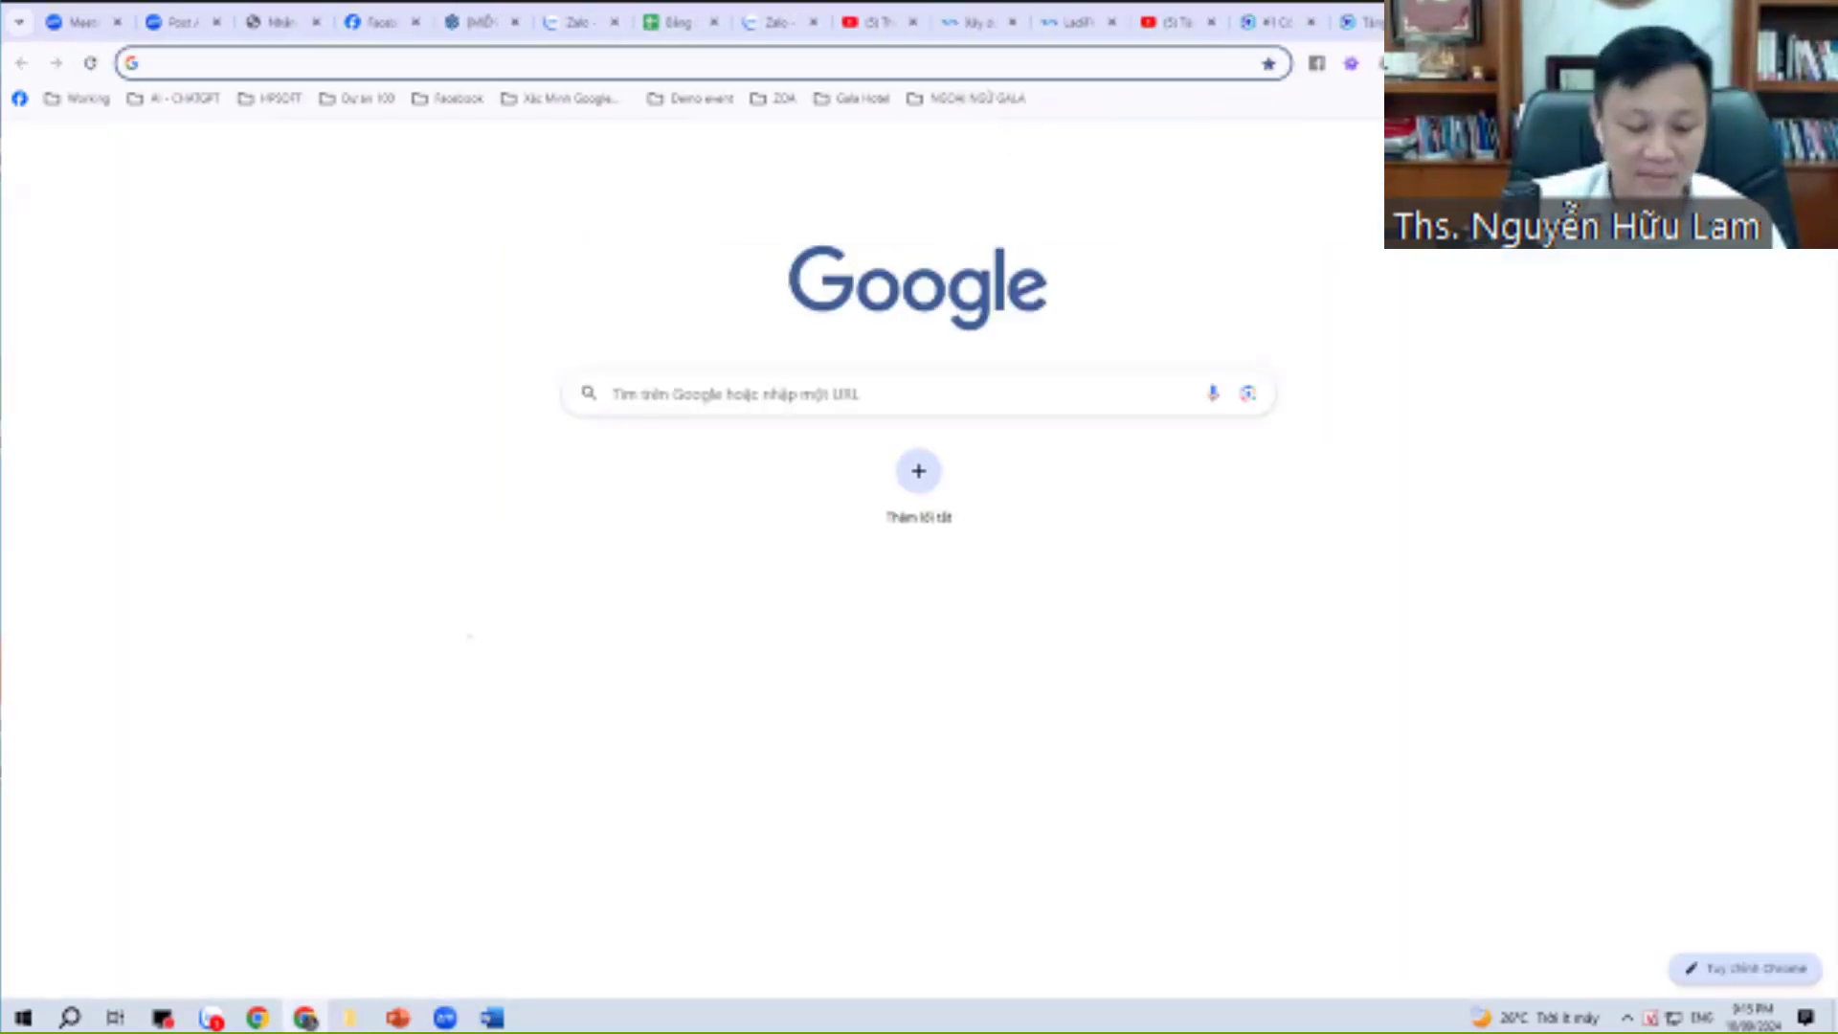
Go to Gmail, switch to the notification-receiving account, then launch Google Sheets from the apps menu.
{"action": "type", "text": "gmail"}
{"action": "key", "text": "Return"}
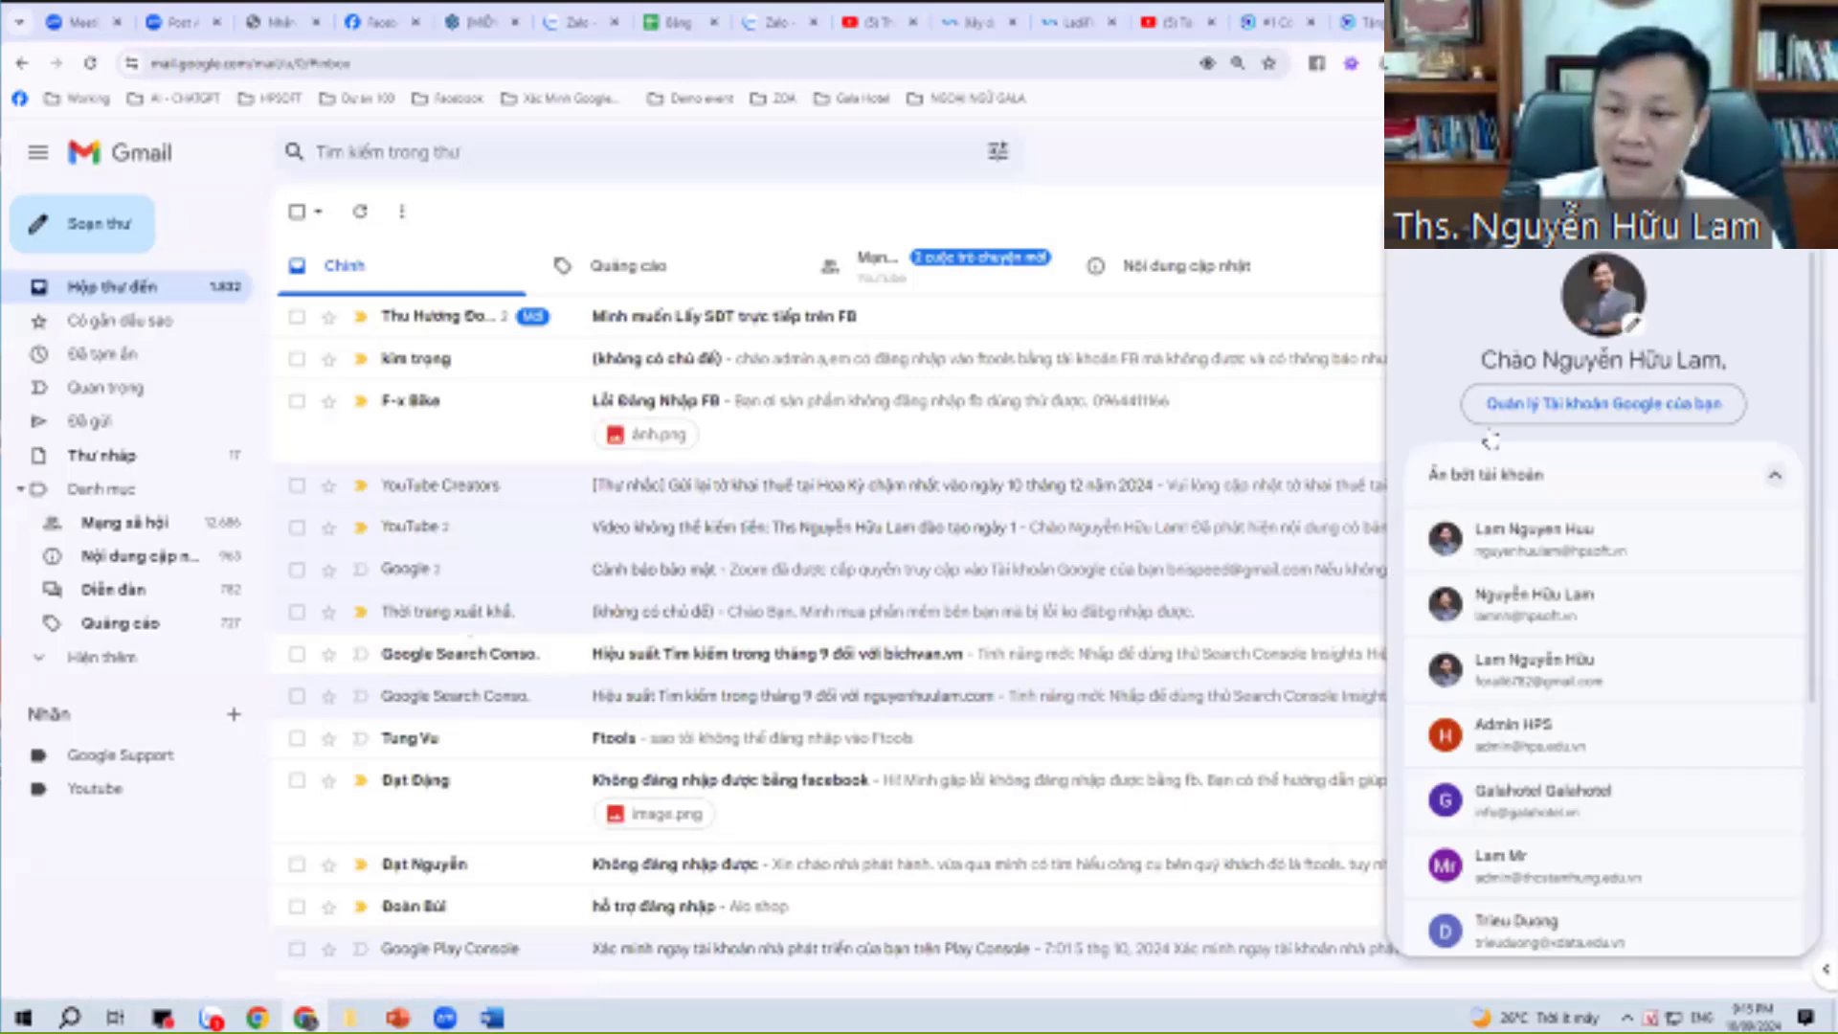
{"action": "left_click", "coordinate": [1522, 660]}
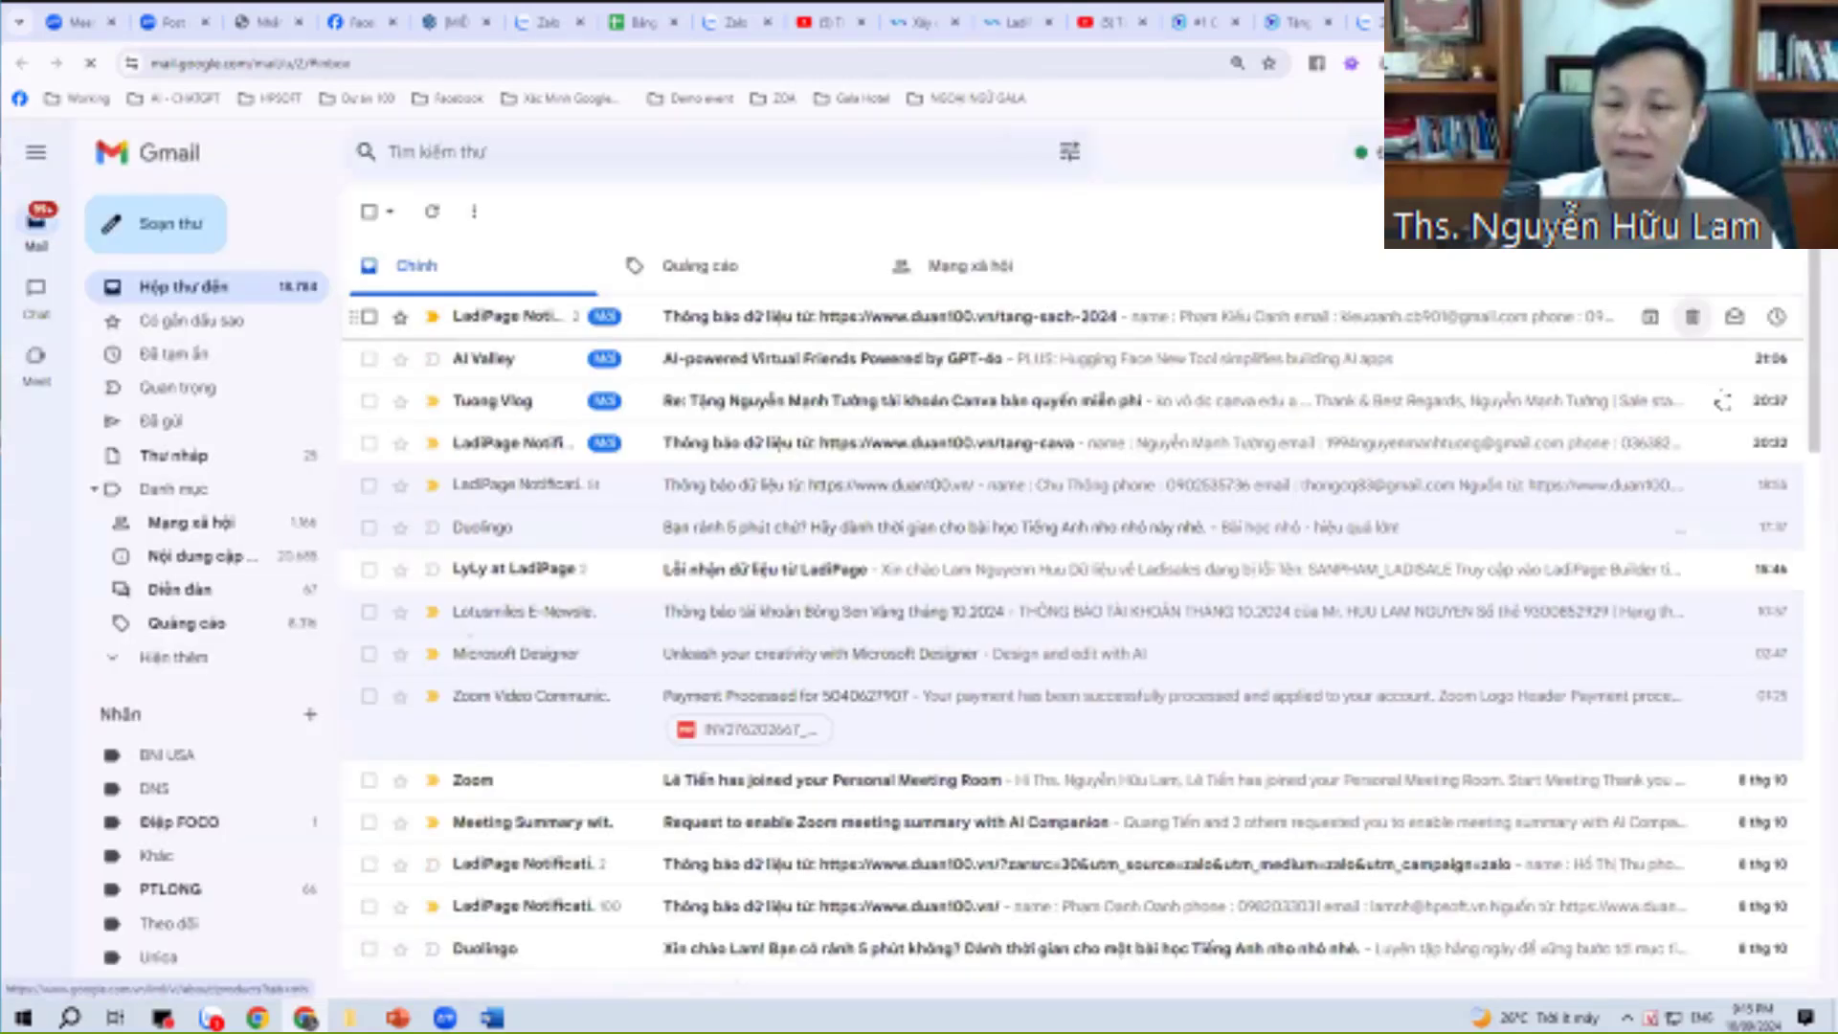
{"action": "left_click", "coordinate": [1772, 152]}
{"action": "left_click", "coordinate": [1740, 376]}
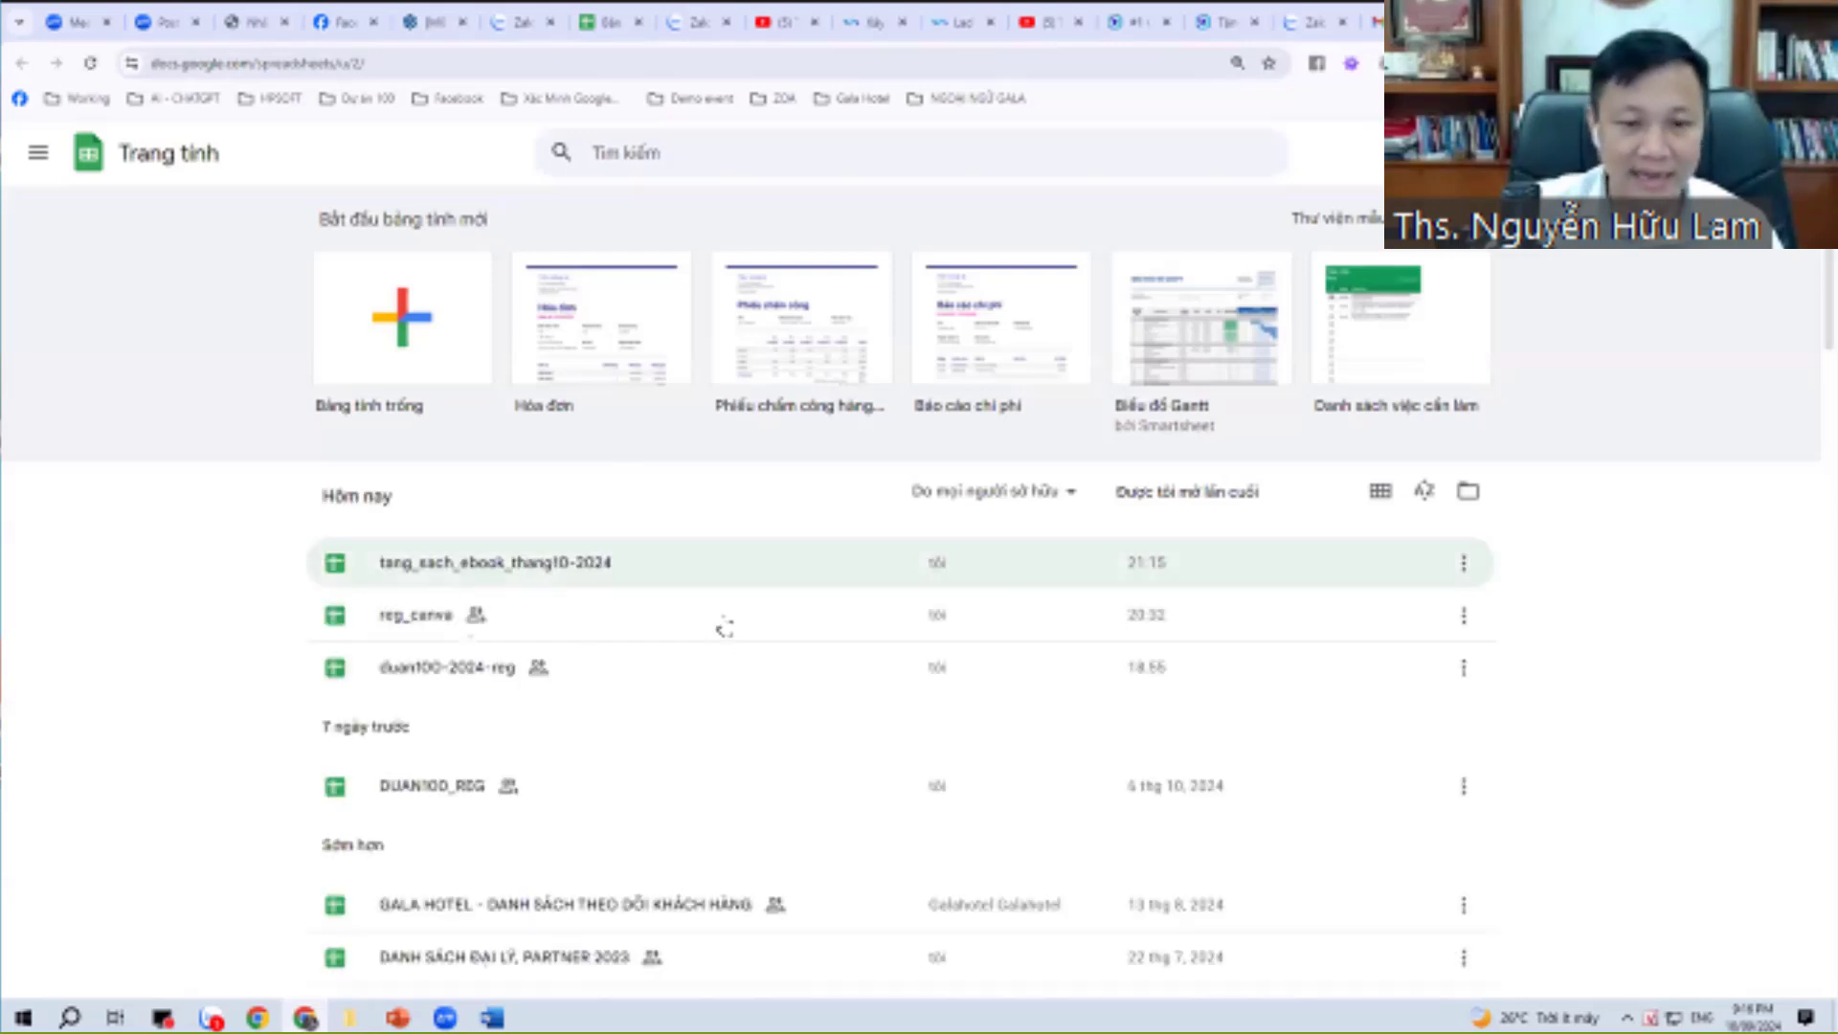
Open tang_sach_ebook_thang10-2024 and widen columns A–E for timestamps, names, emails, phones and messages.
{"action": "left_click", "coordinate": [510, 567]}
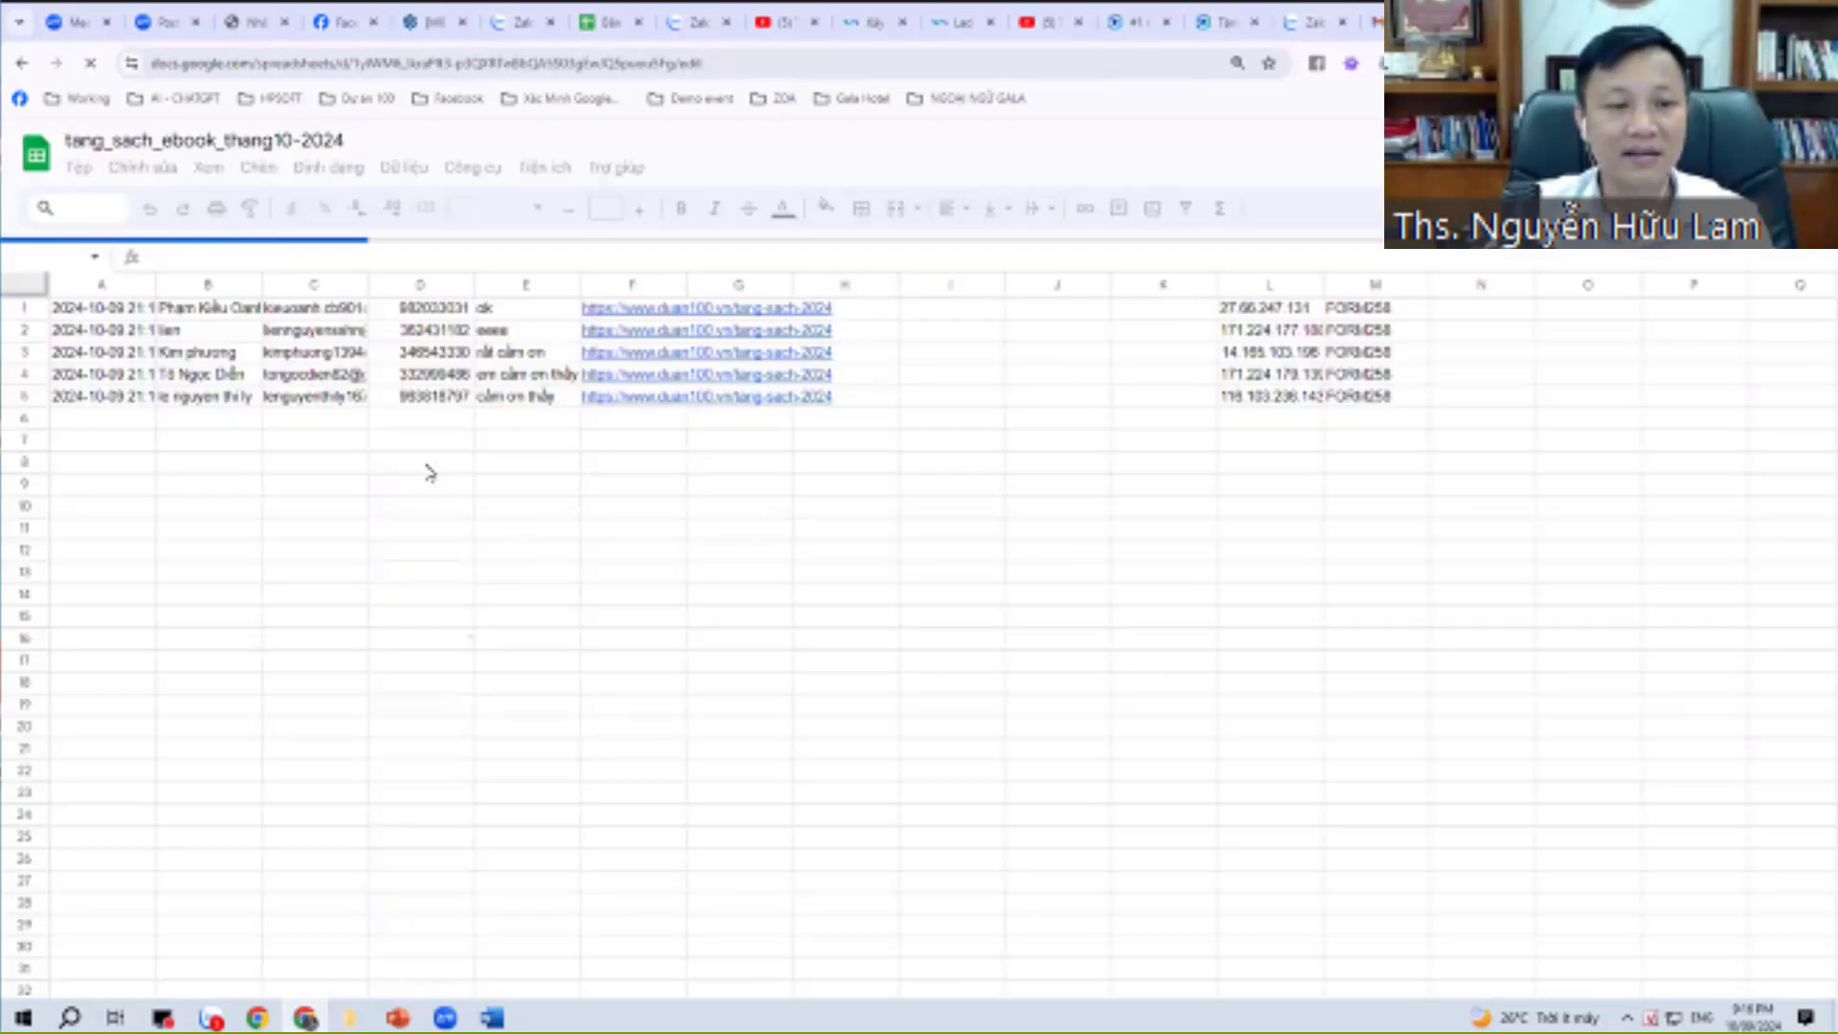
{"action": "left_click_drag", "start_coordinate": [261, 280], "coordinate": [356, 279]}
{"action": "left_click_drag", "start_coordinate": [156, 280], "coordinate": [262, 280]}
{"action": "left_click_drag", "start_coordinate": [573, 280], "coordinate": [725, 280]}
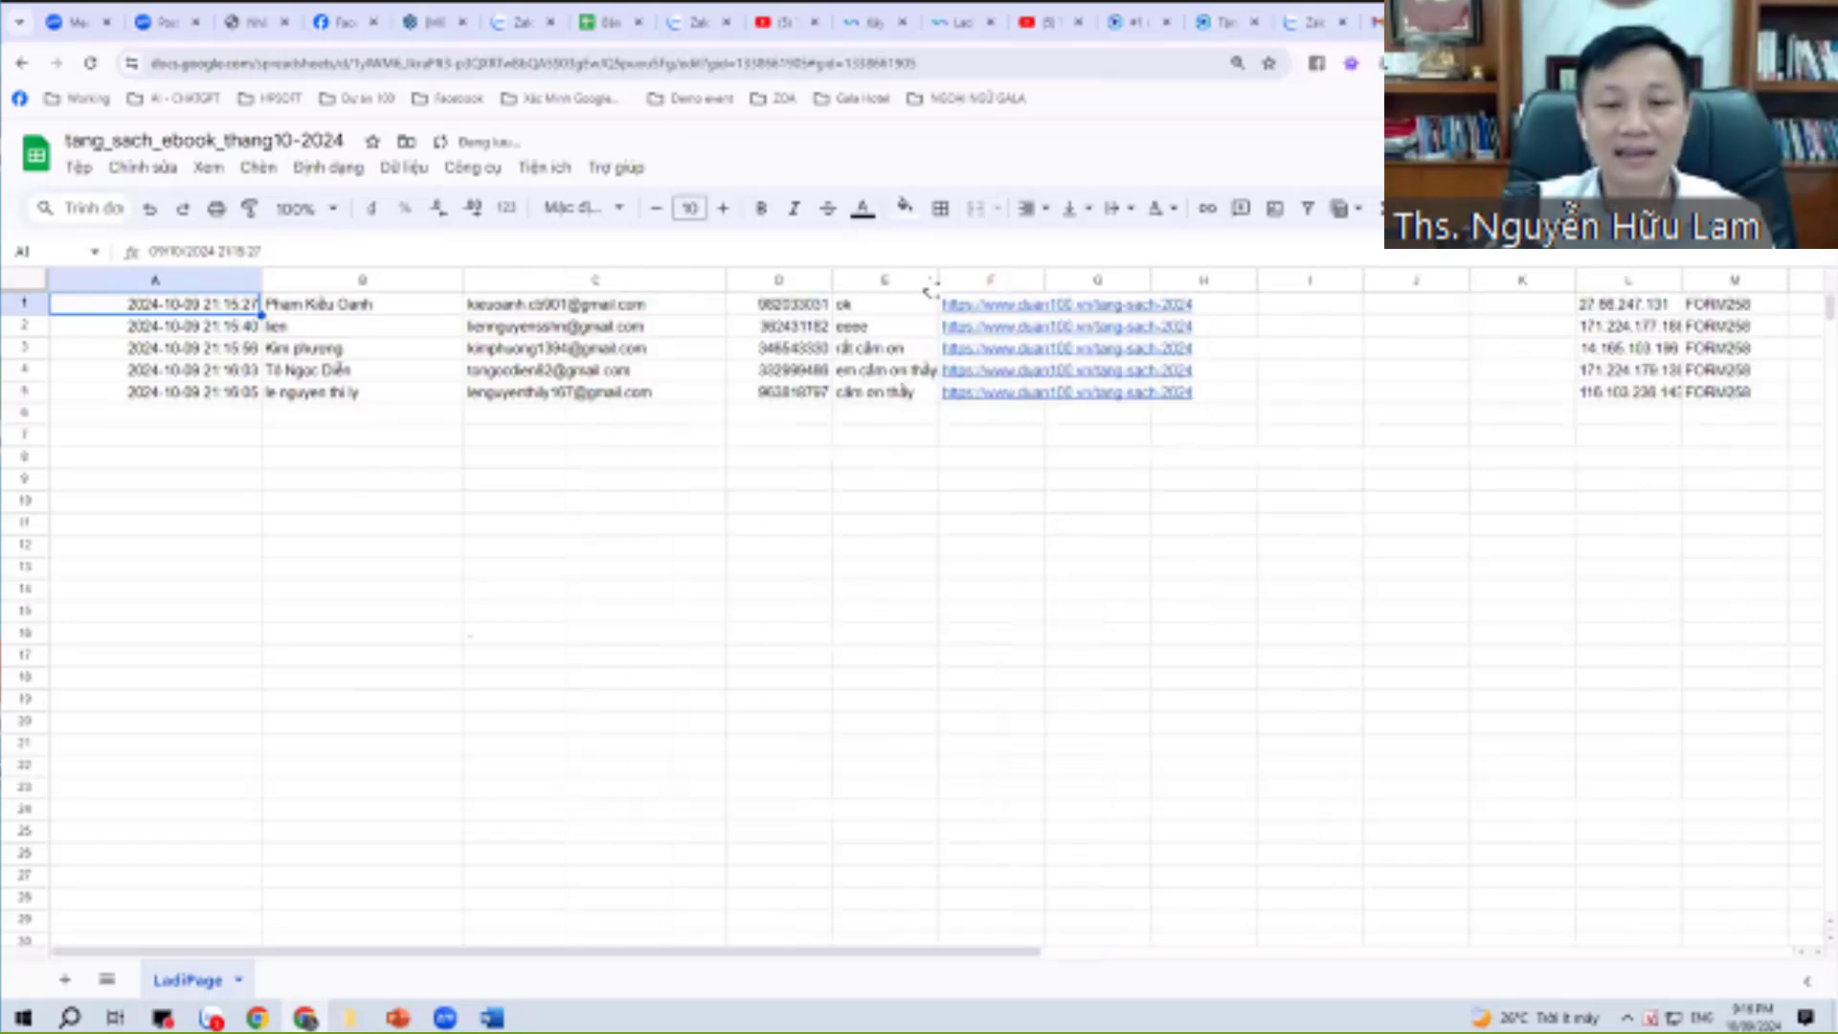
{"action": "left_click_drag", "start_coordinate": [939, 280], "coordinate": [1082, 280]}
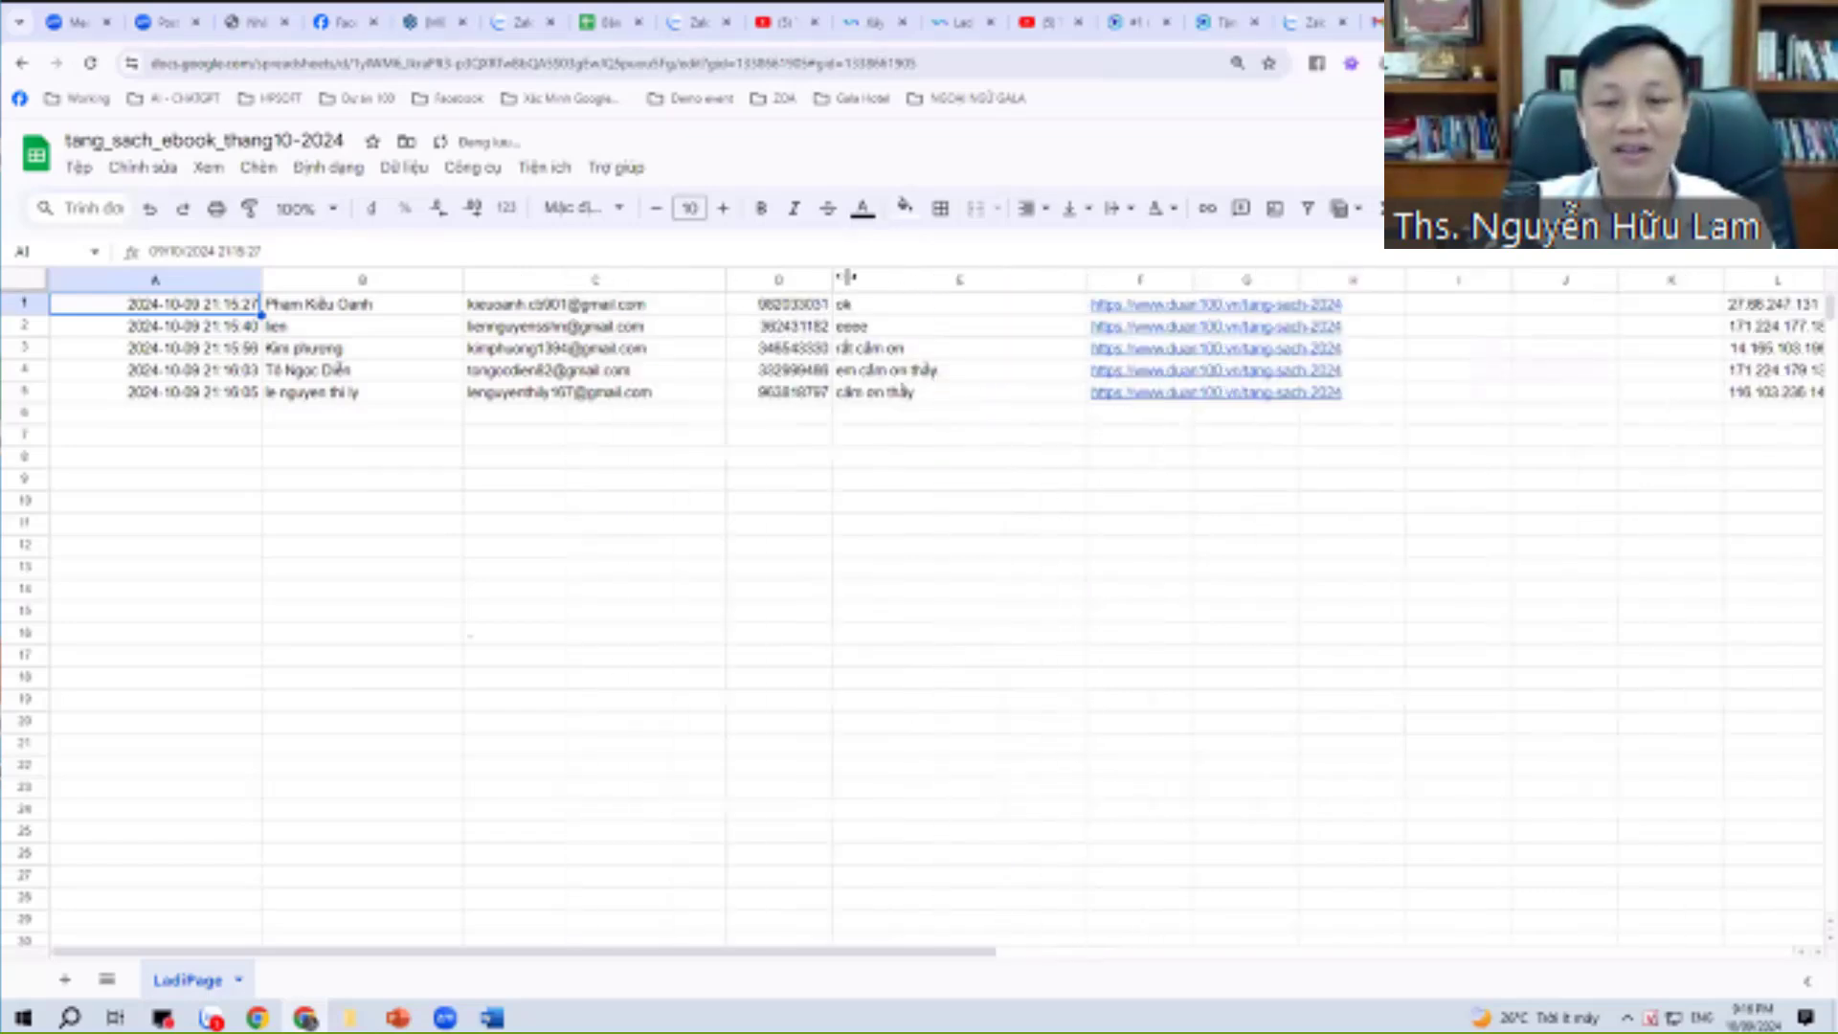
{"action": "left_click_drag", "start_coordinate": [832, 280], "coordinate": [905, 280]}
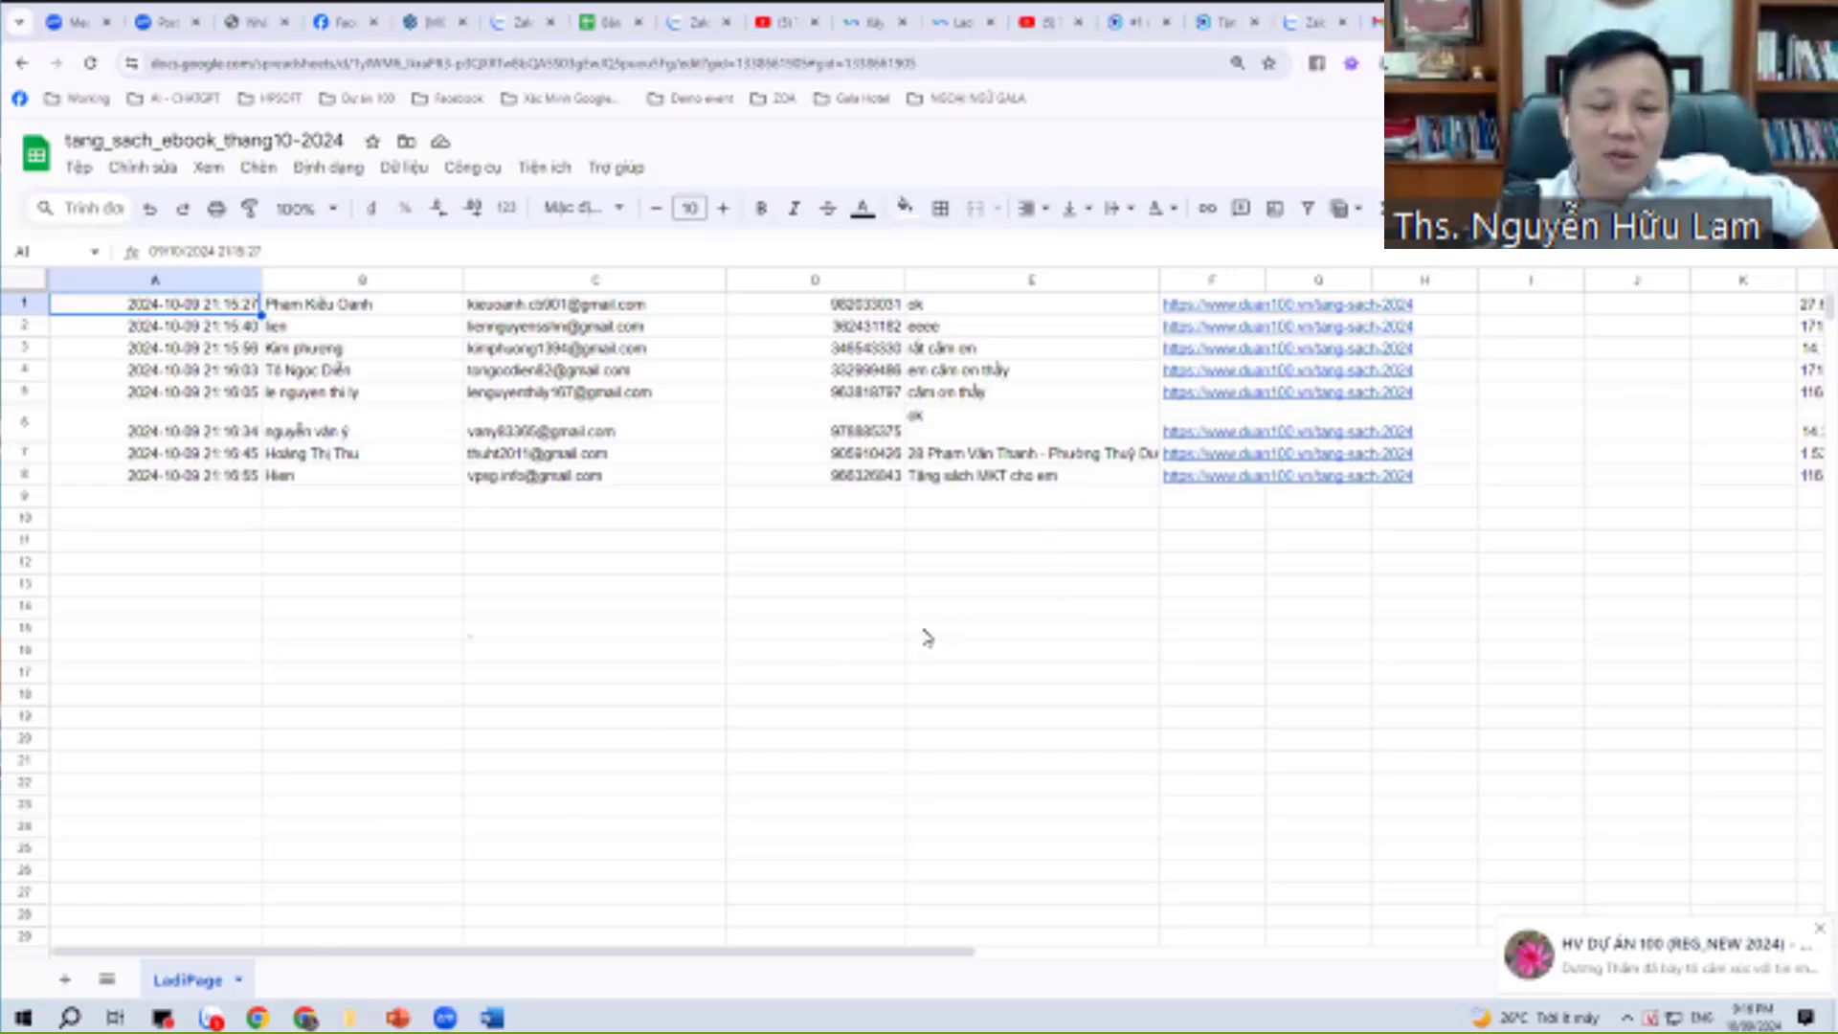
Bring up the Word recap notes document from the taskbar.
{"action": "key", "text": "alt+Tab"}
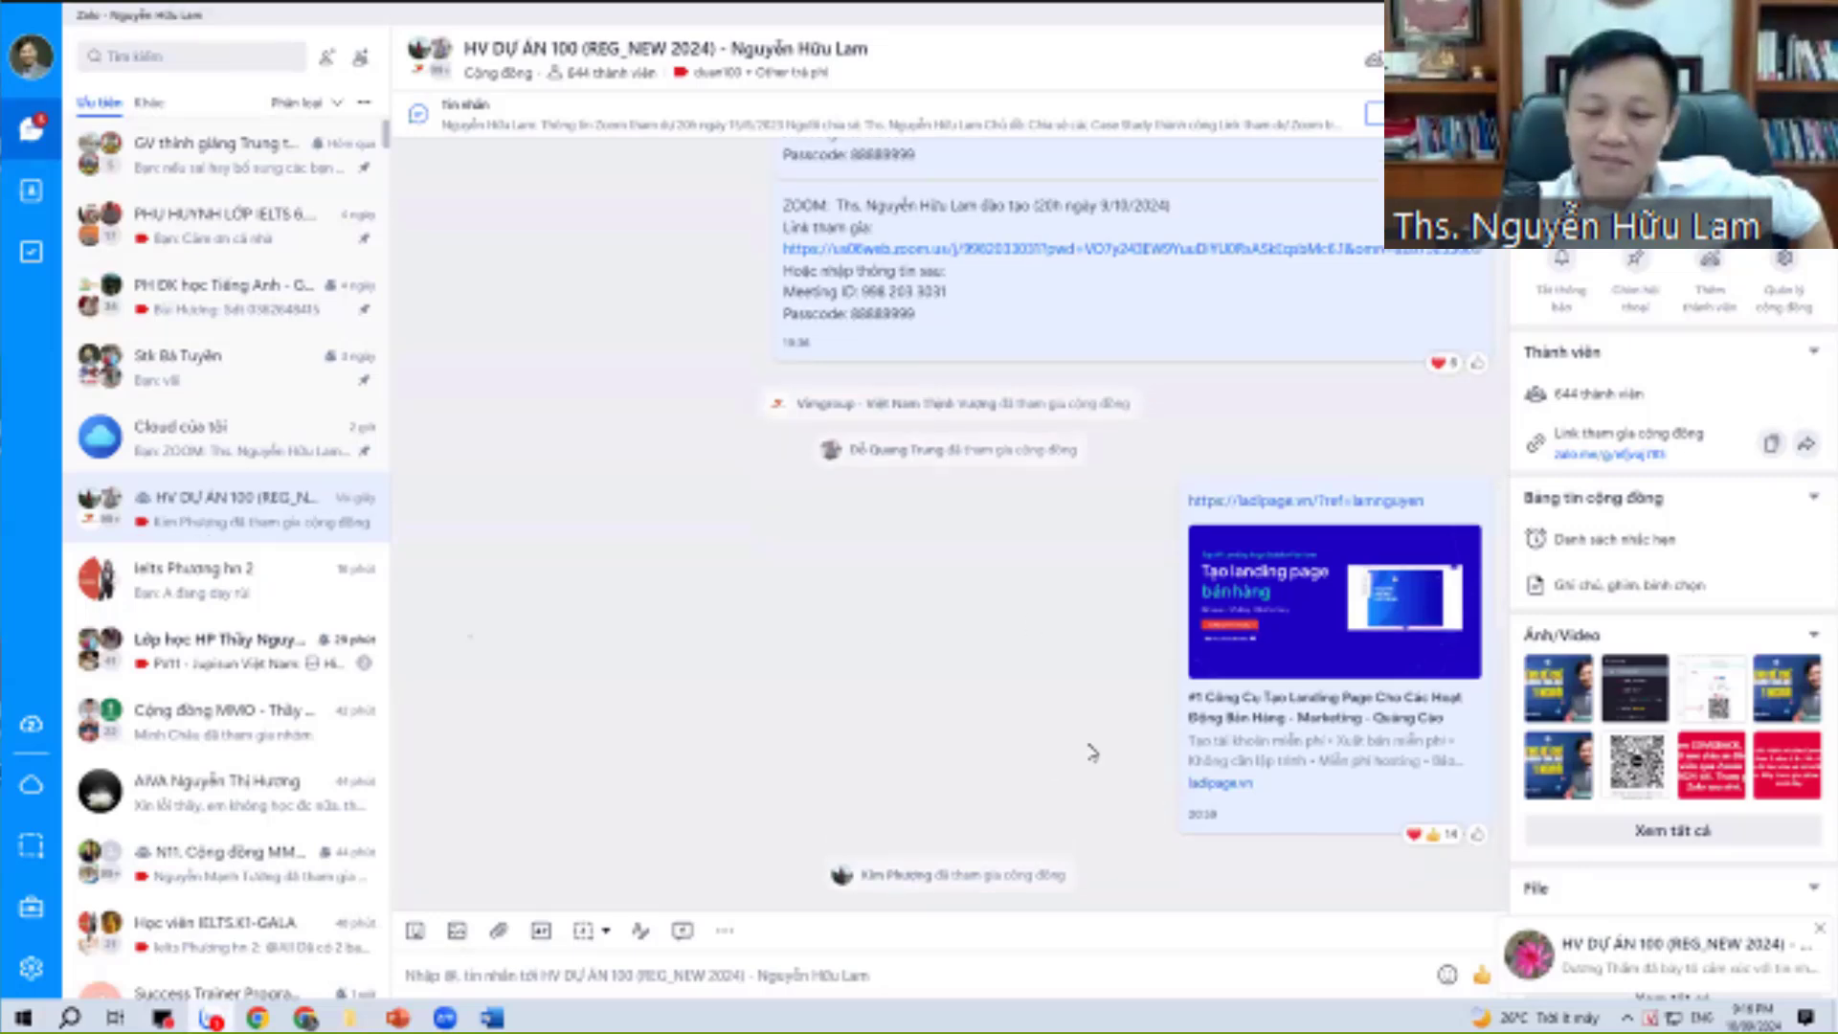
{"action": "mouse_move", "coordinate": [498, 1021]}
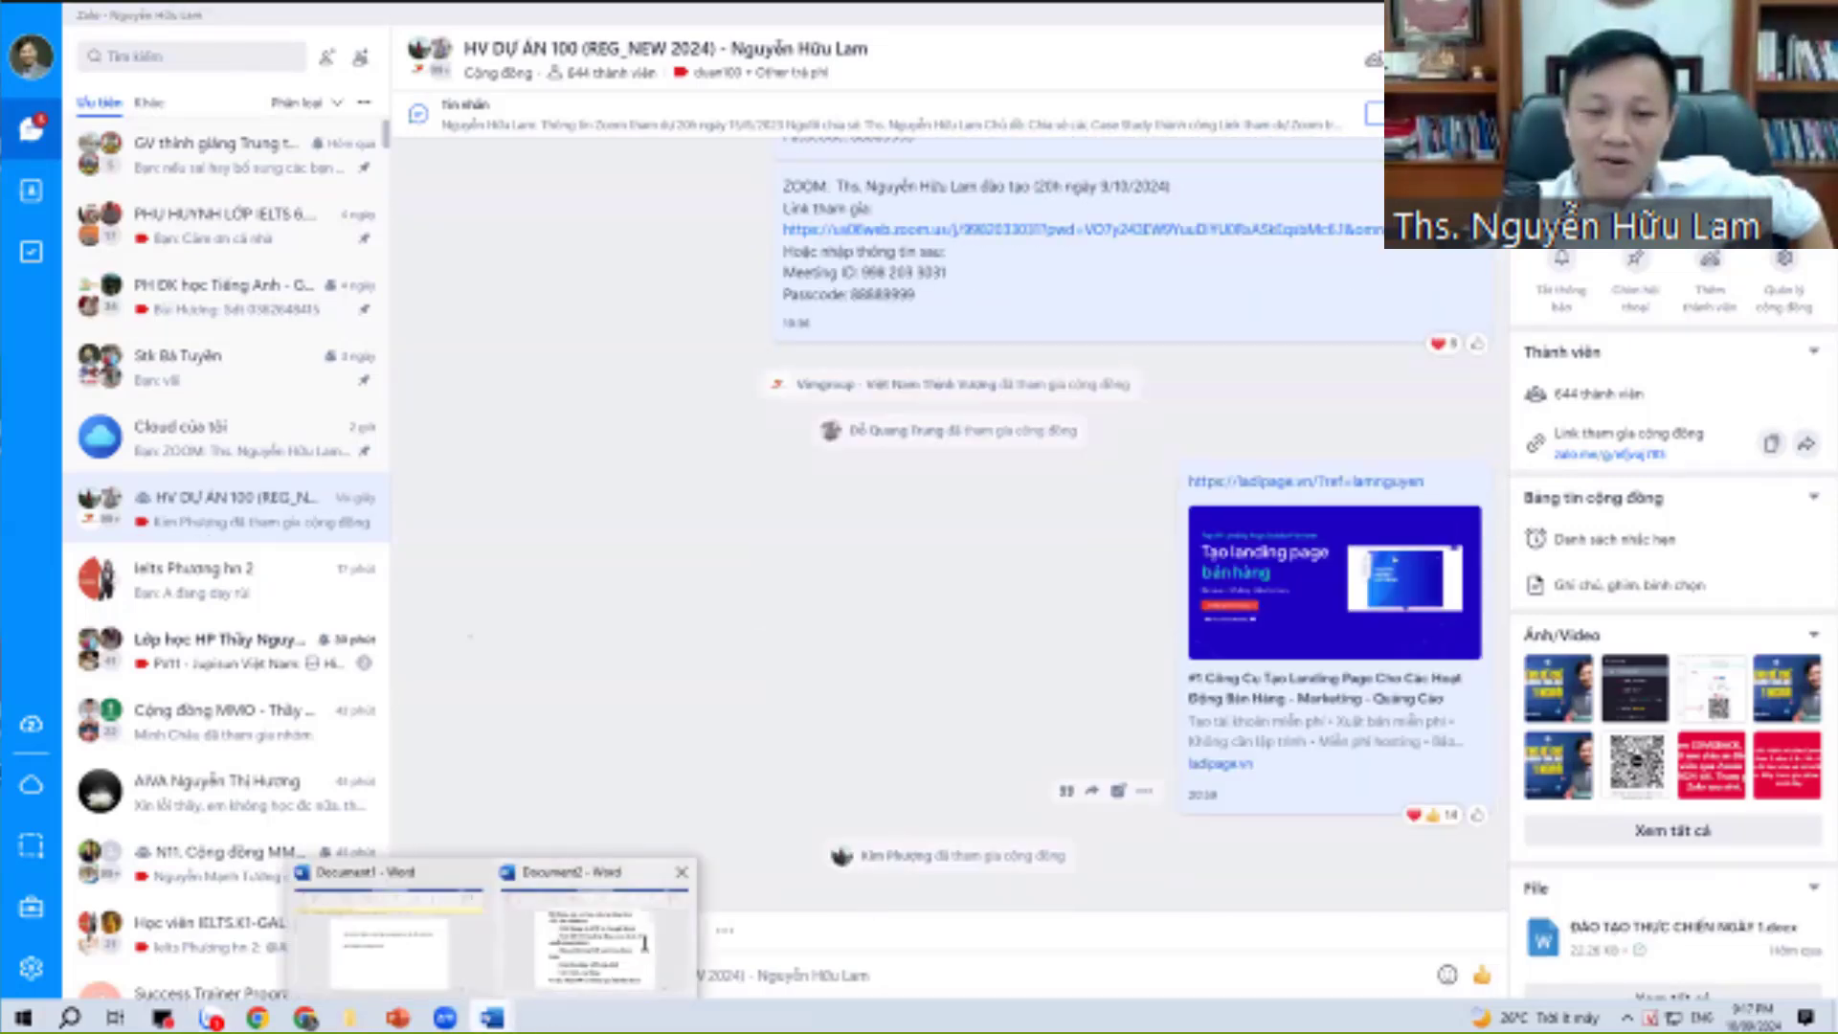
{"action": "left_click", "coordinate": [473, 969]}
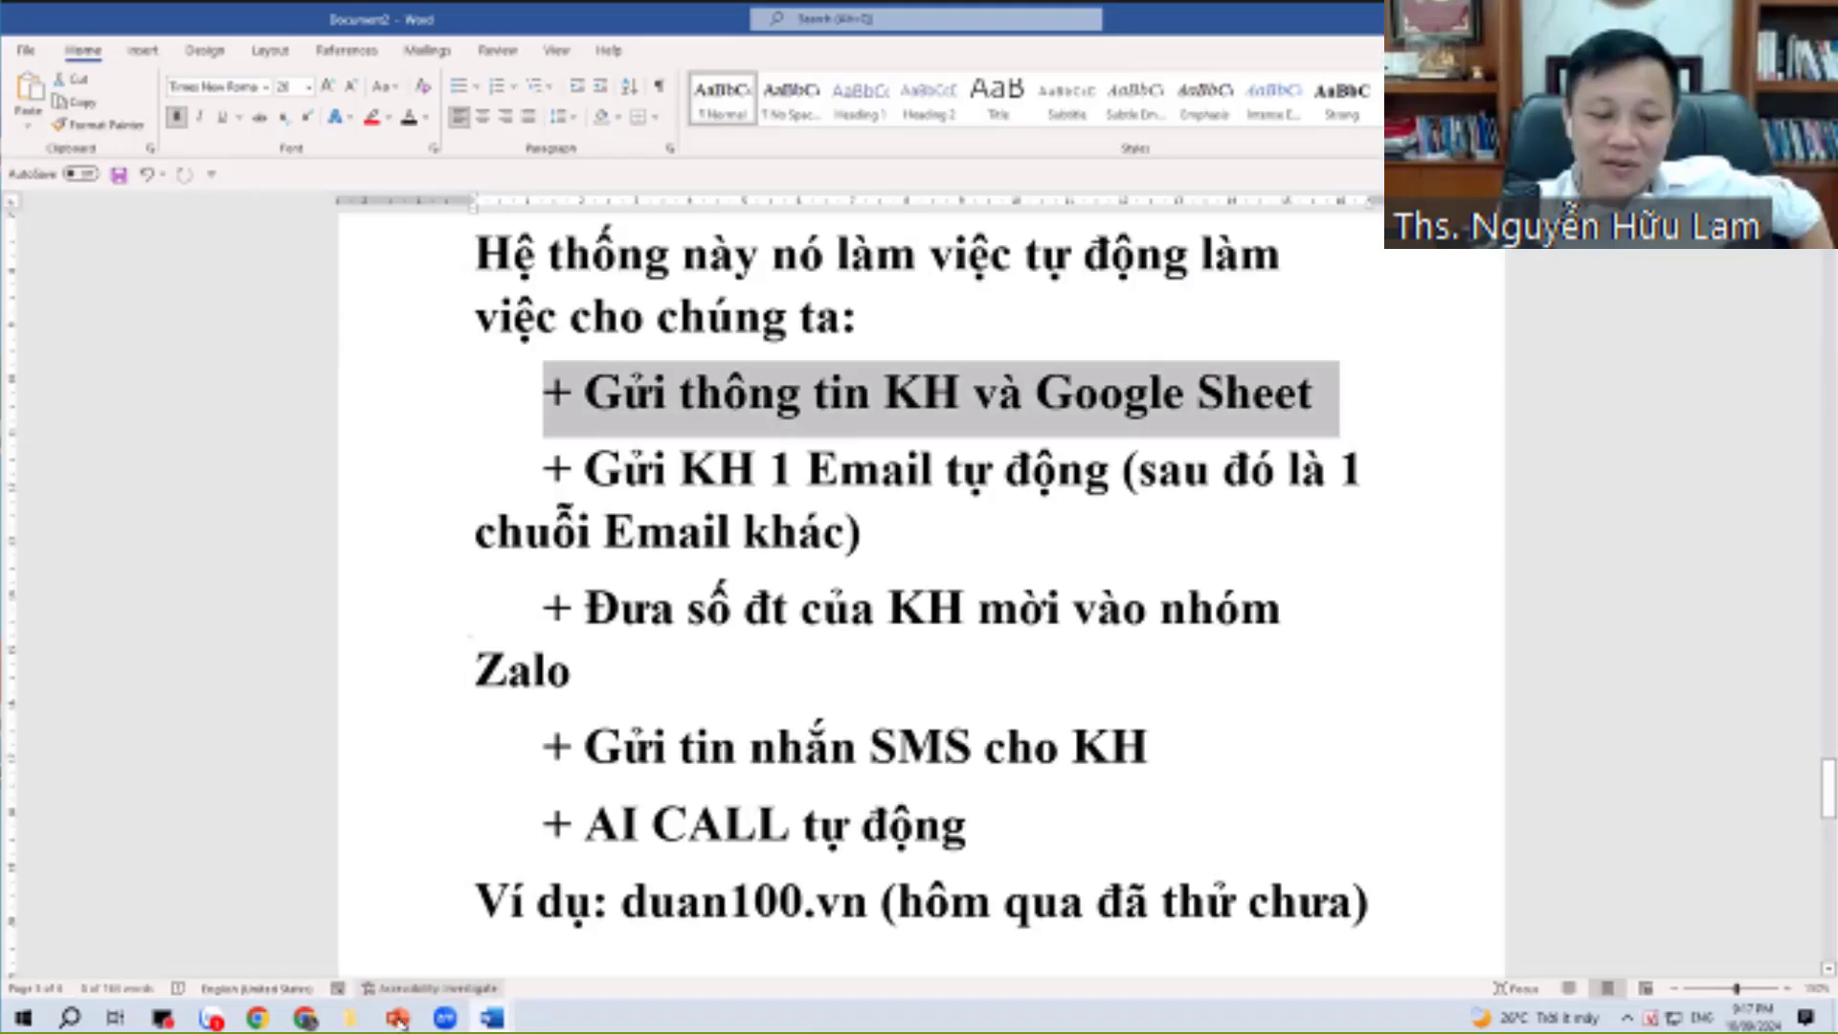
Bring the Word recap document to the front to review the automation task list.
{"action": "left_click", "coordinate": [304, 1017]}
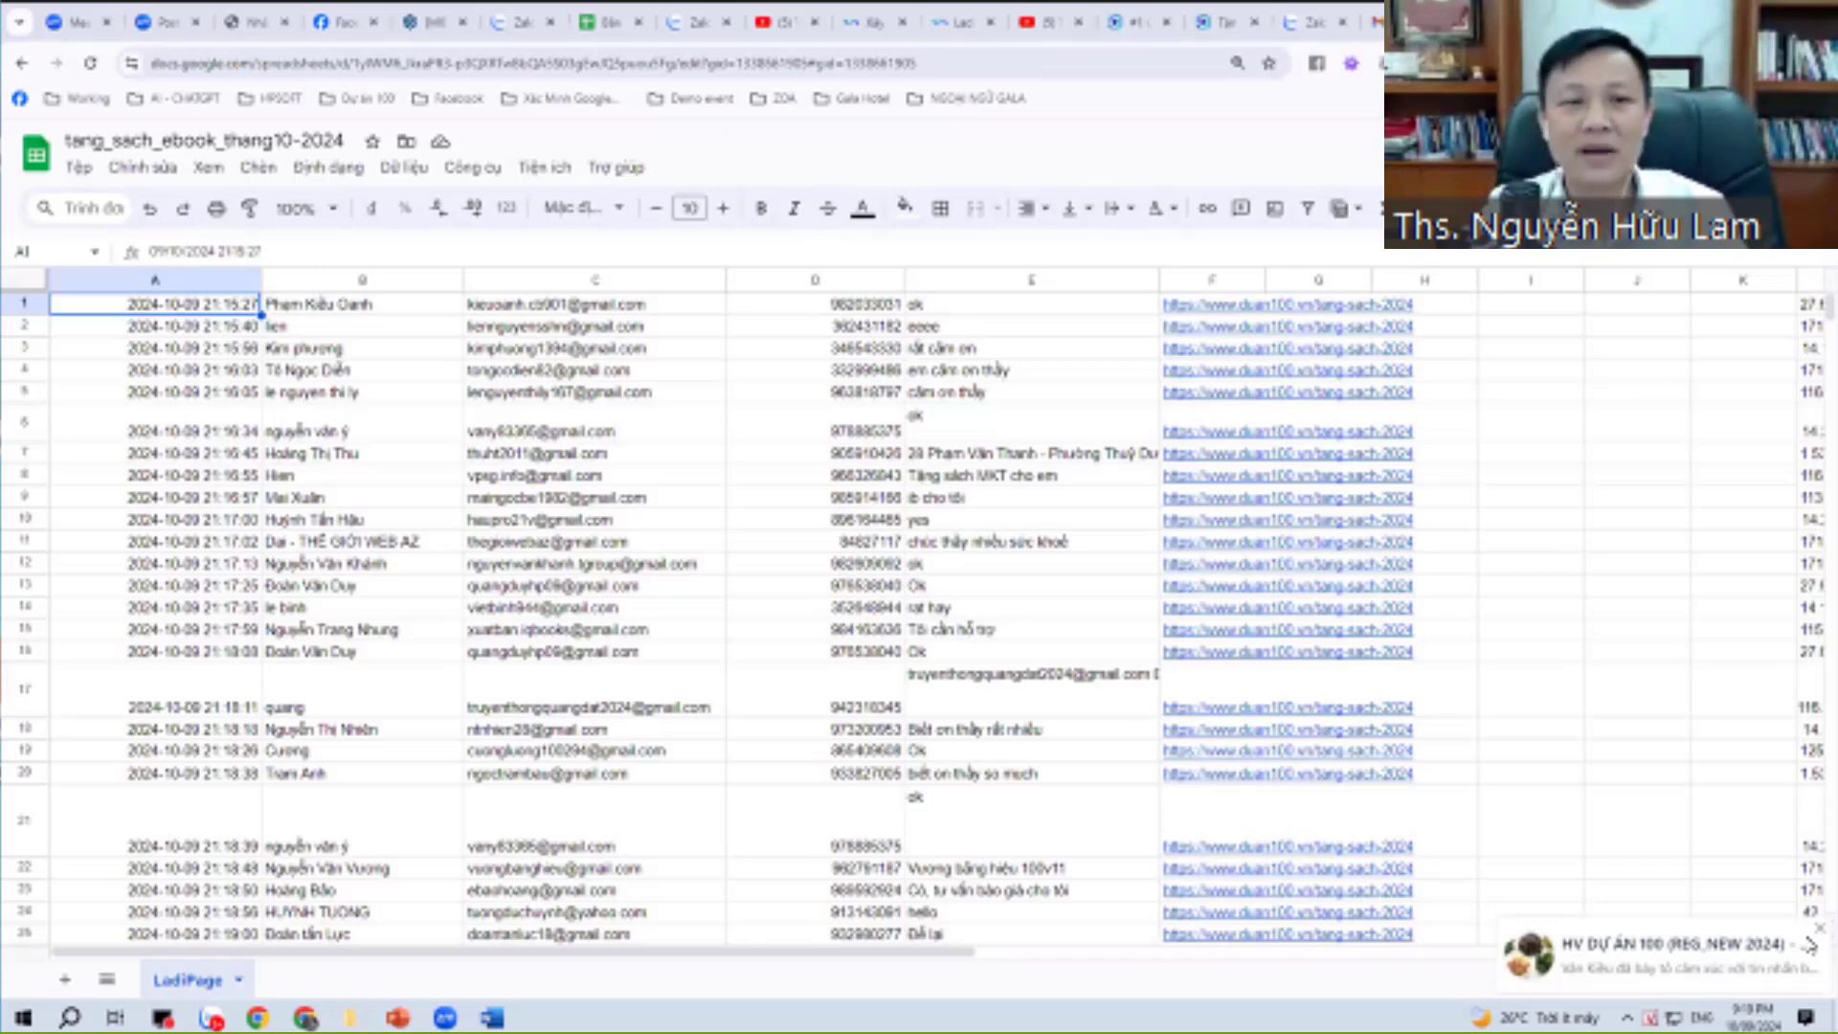
Dismiss the toast, scroll the LadiPage sheet down to row 39, then open the Zalo group chat.
{"action": "left_click", "coordinate": [1809, 945]}
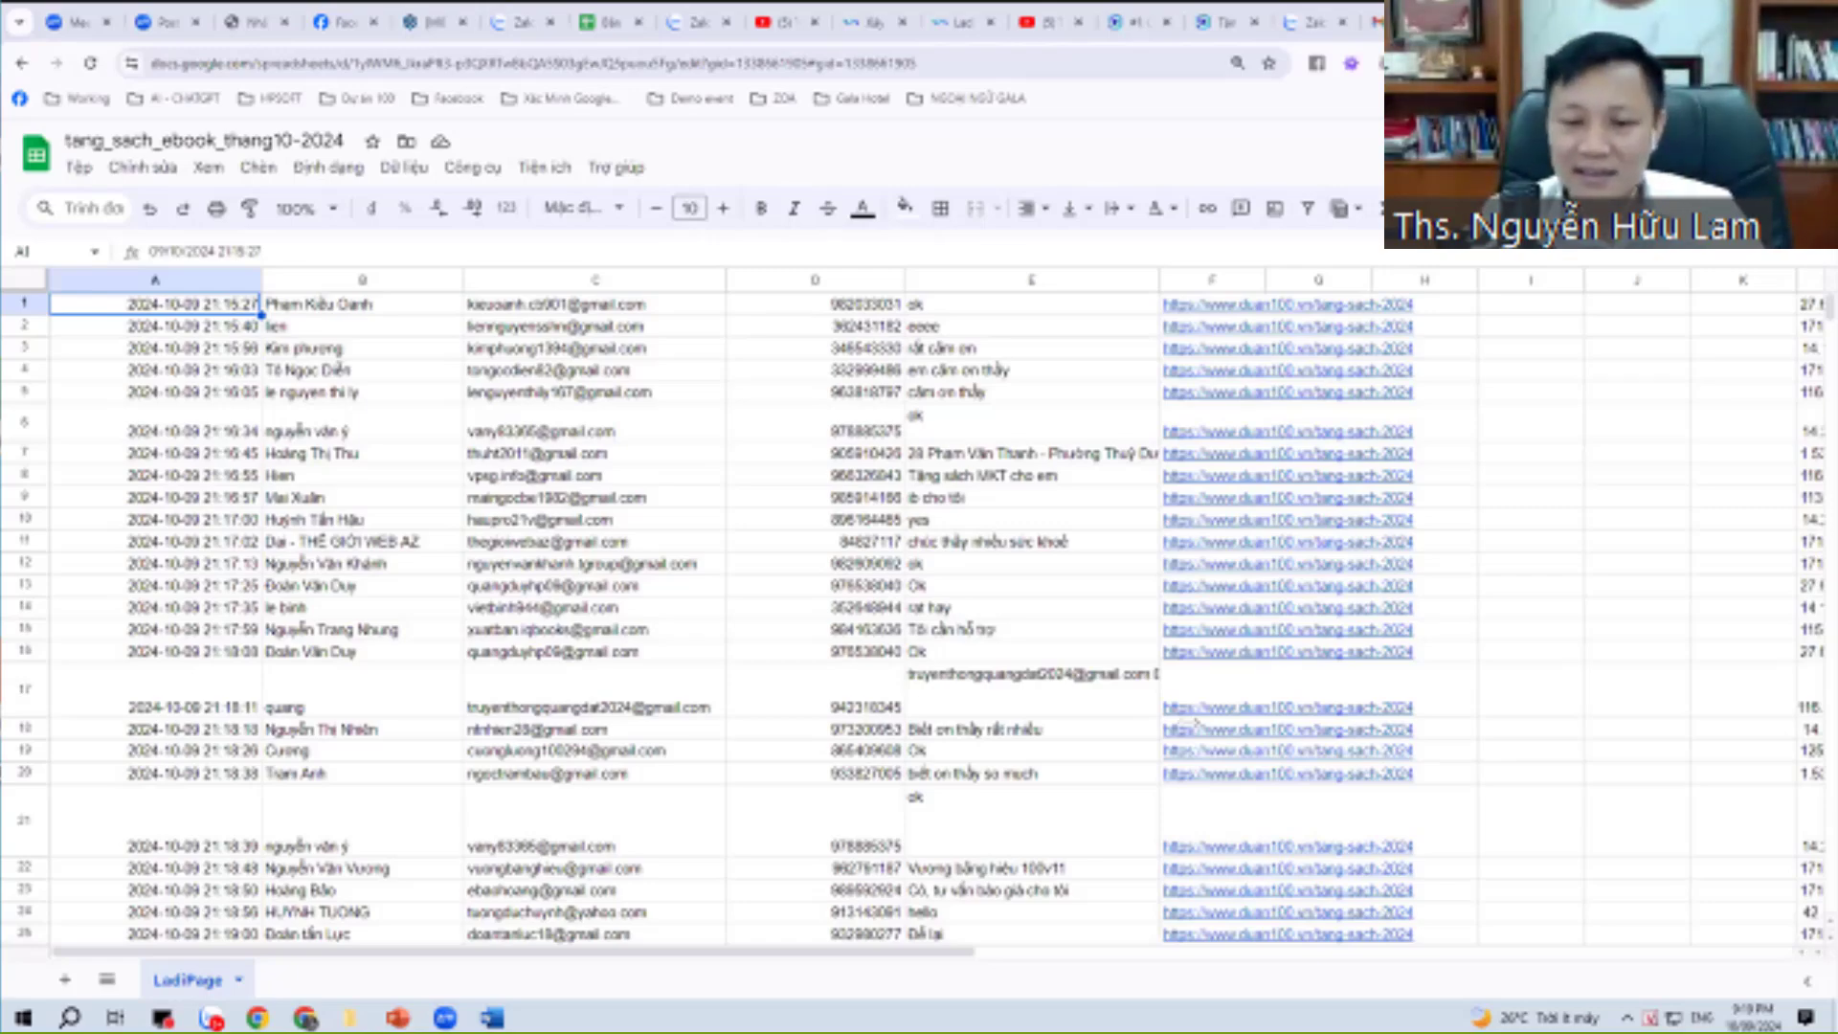
{"action": "scroll", "coordinate": [1189, 723], "scroll_direction": "down", "scroll_amount": 7}
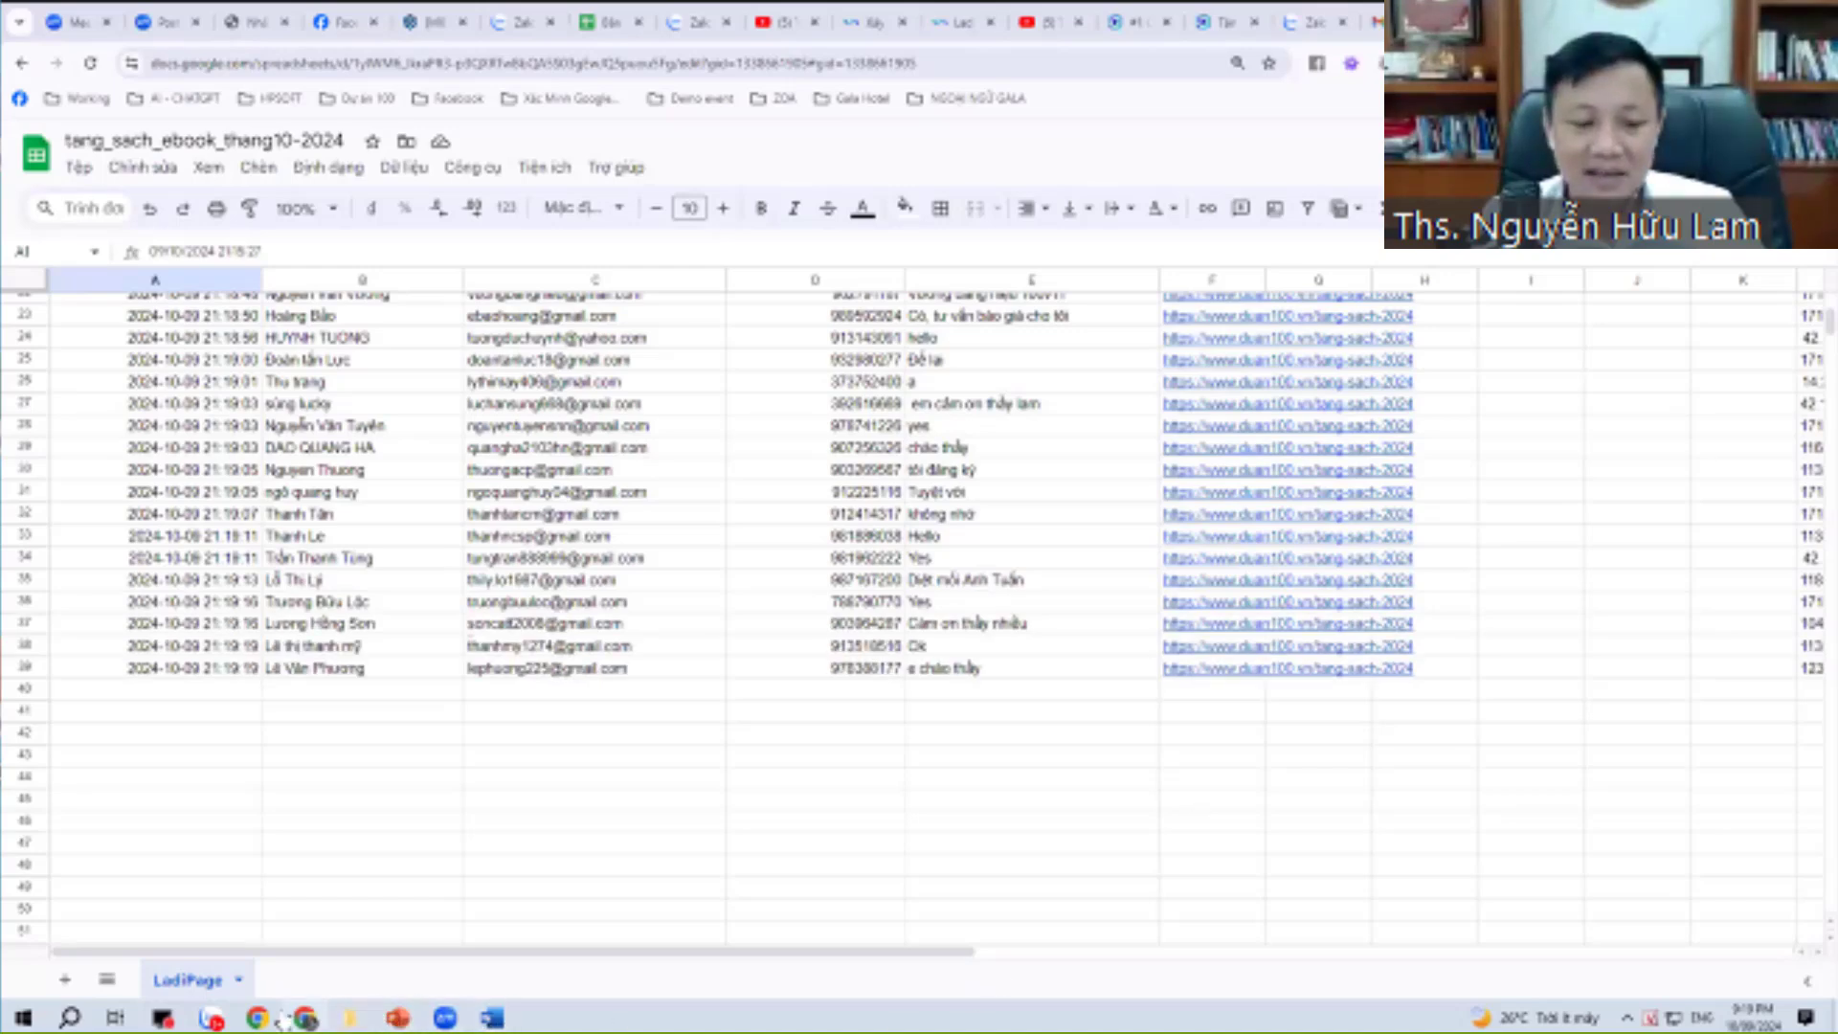
{"action": "left_click", "coordinate": [212, 1018]}
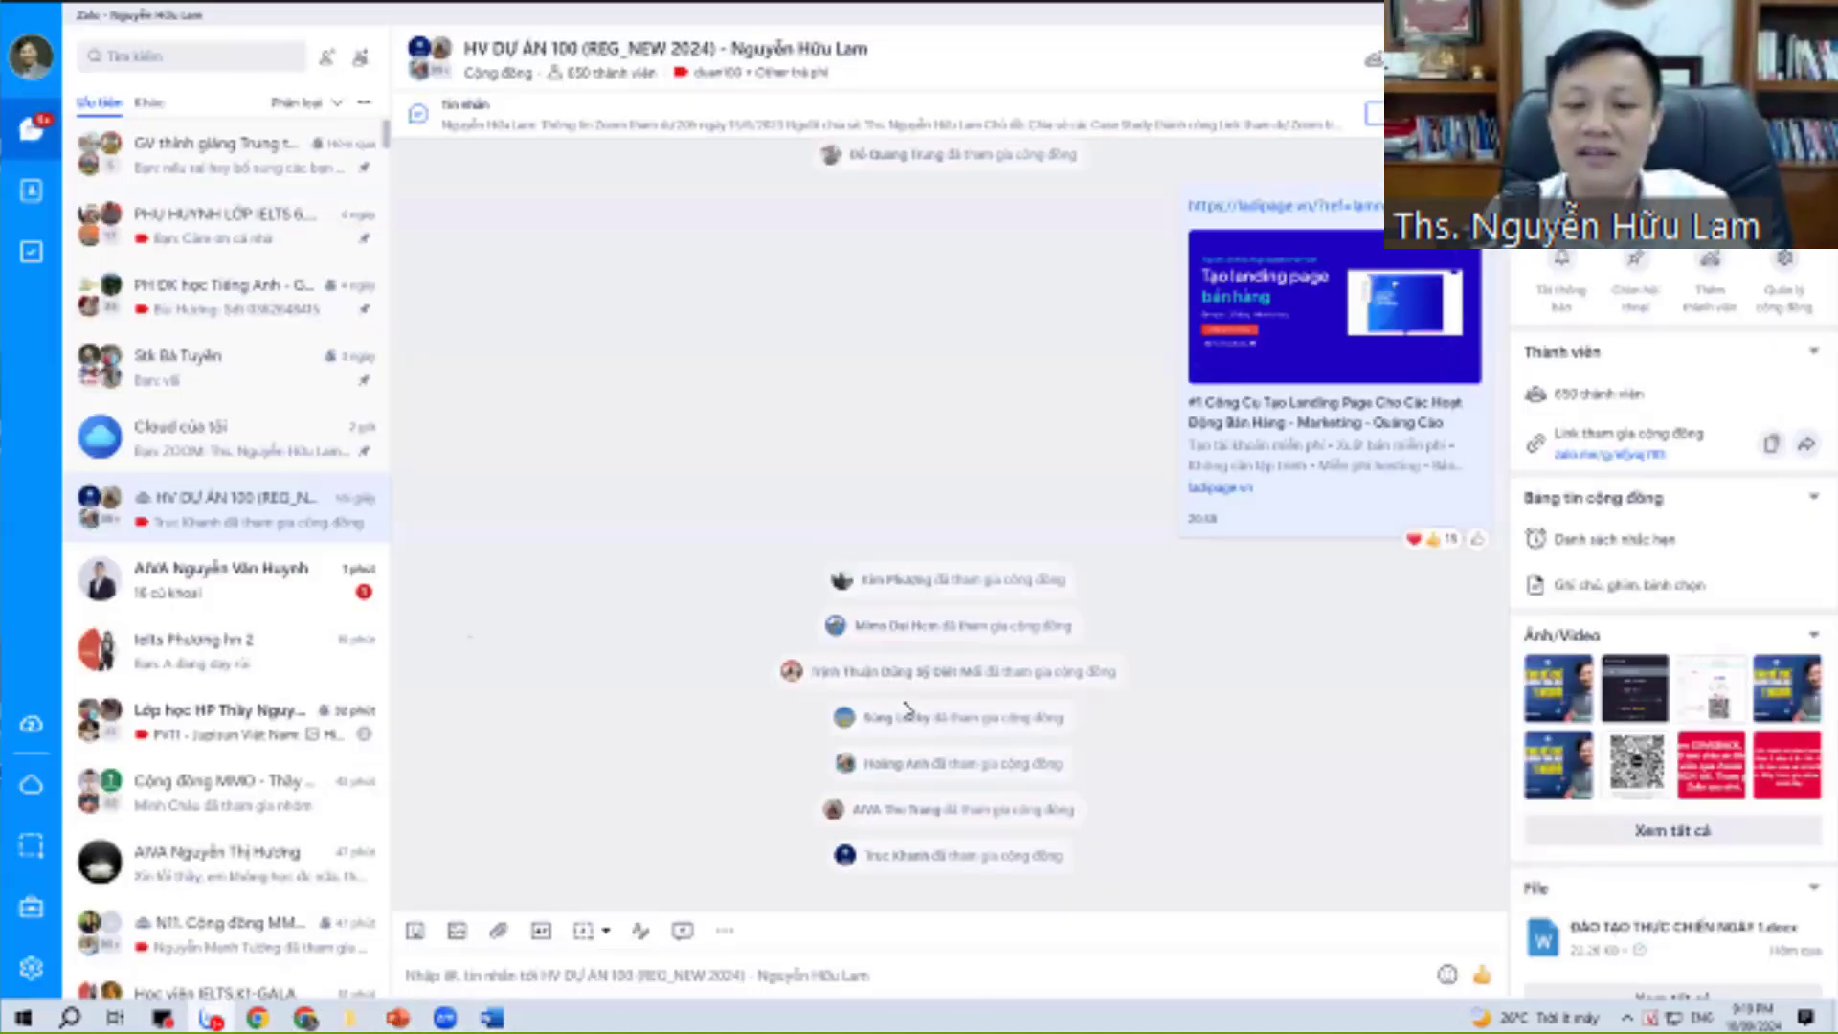
Close the Messenger and Facebook pop-ups over the HV DỰ ÁN 100 chat, then return to Chrome.
{"action": "left_click", "coordinate": [239, 514]}
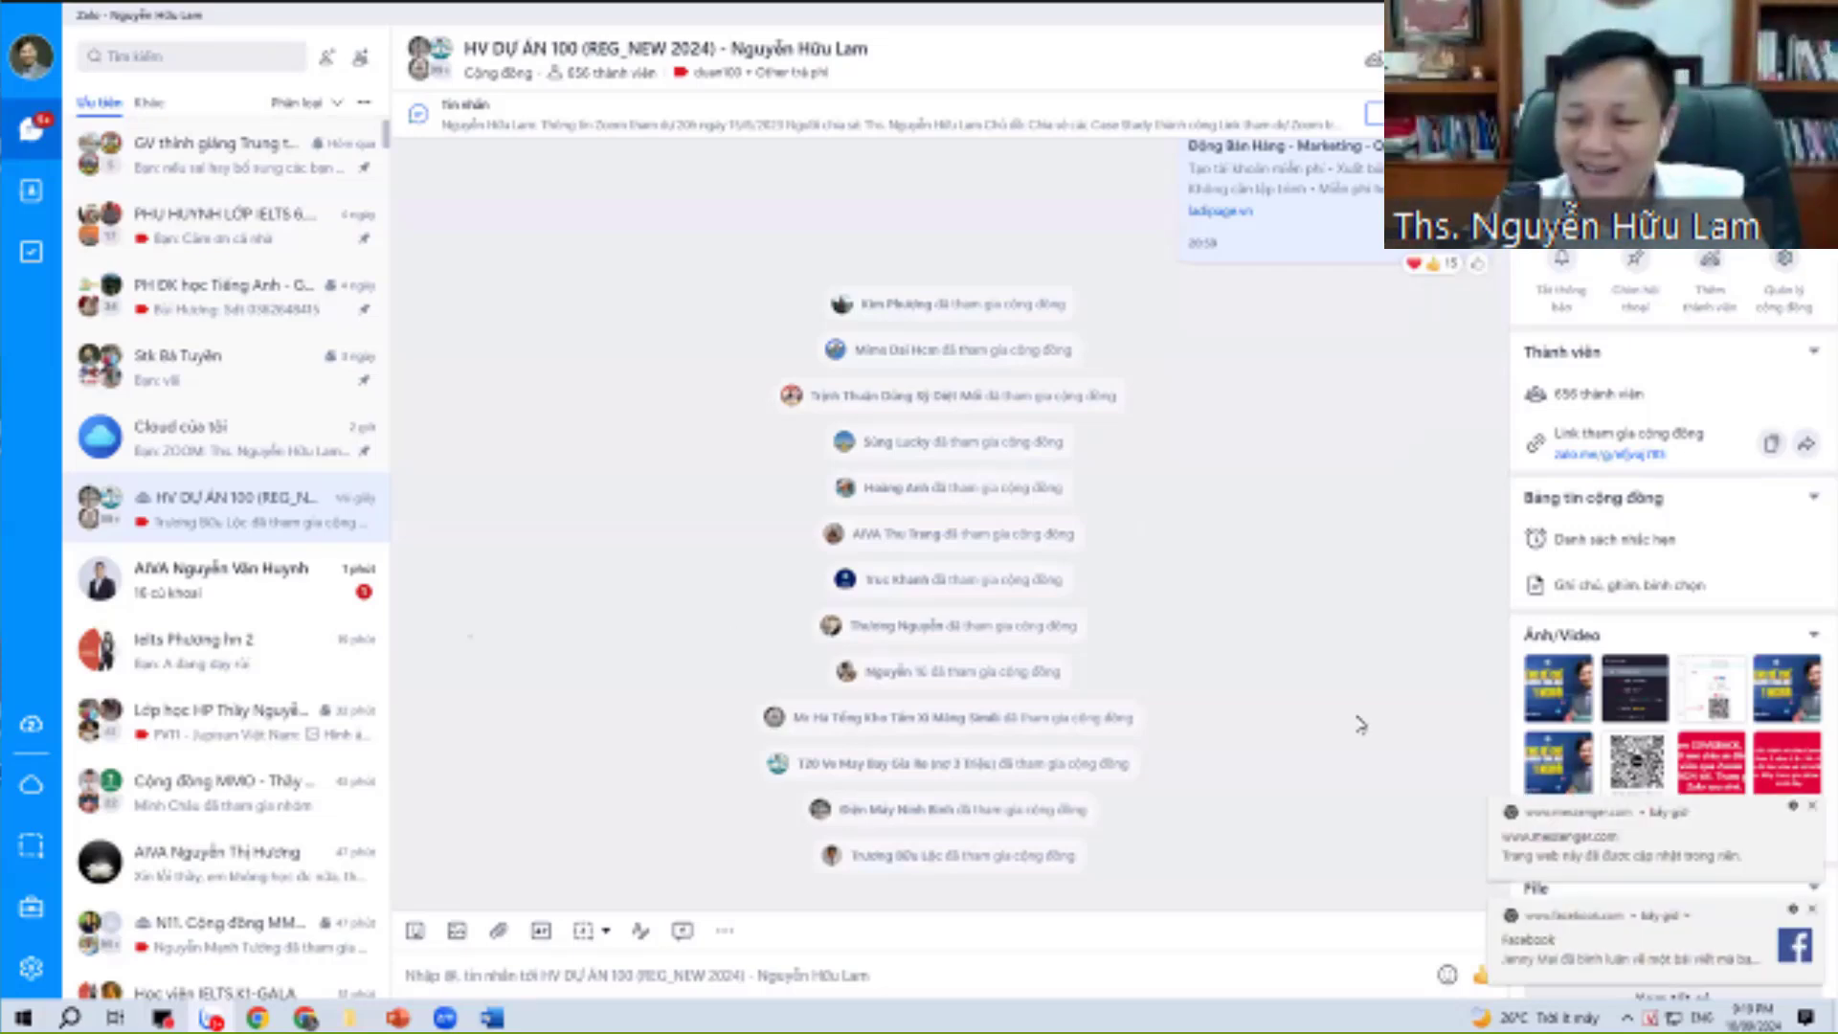
{"action": "left_click", "coordinate": [1812, 807]}
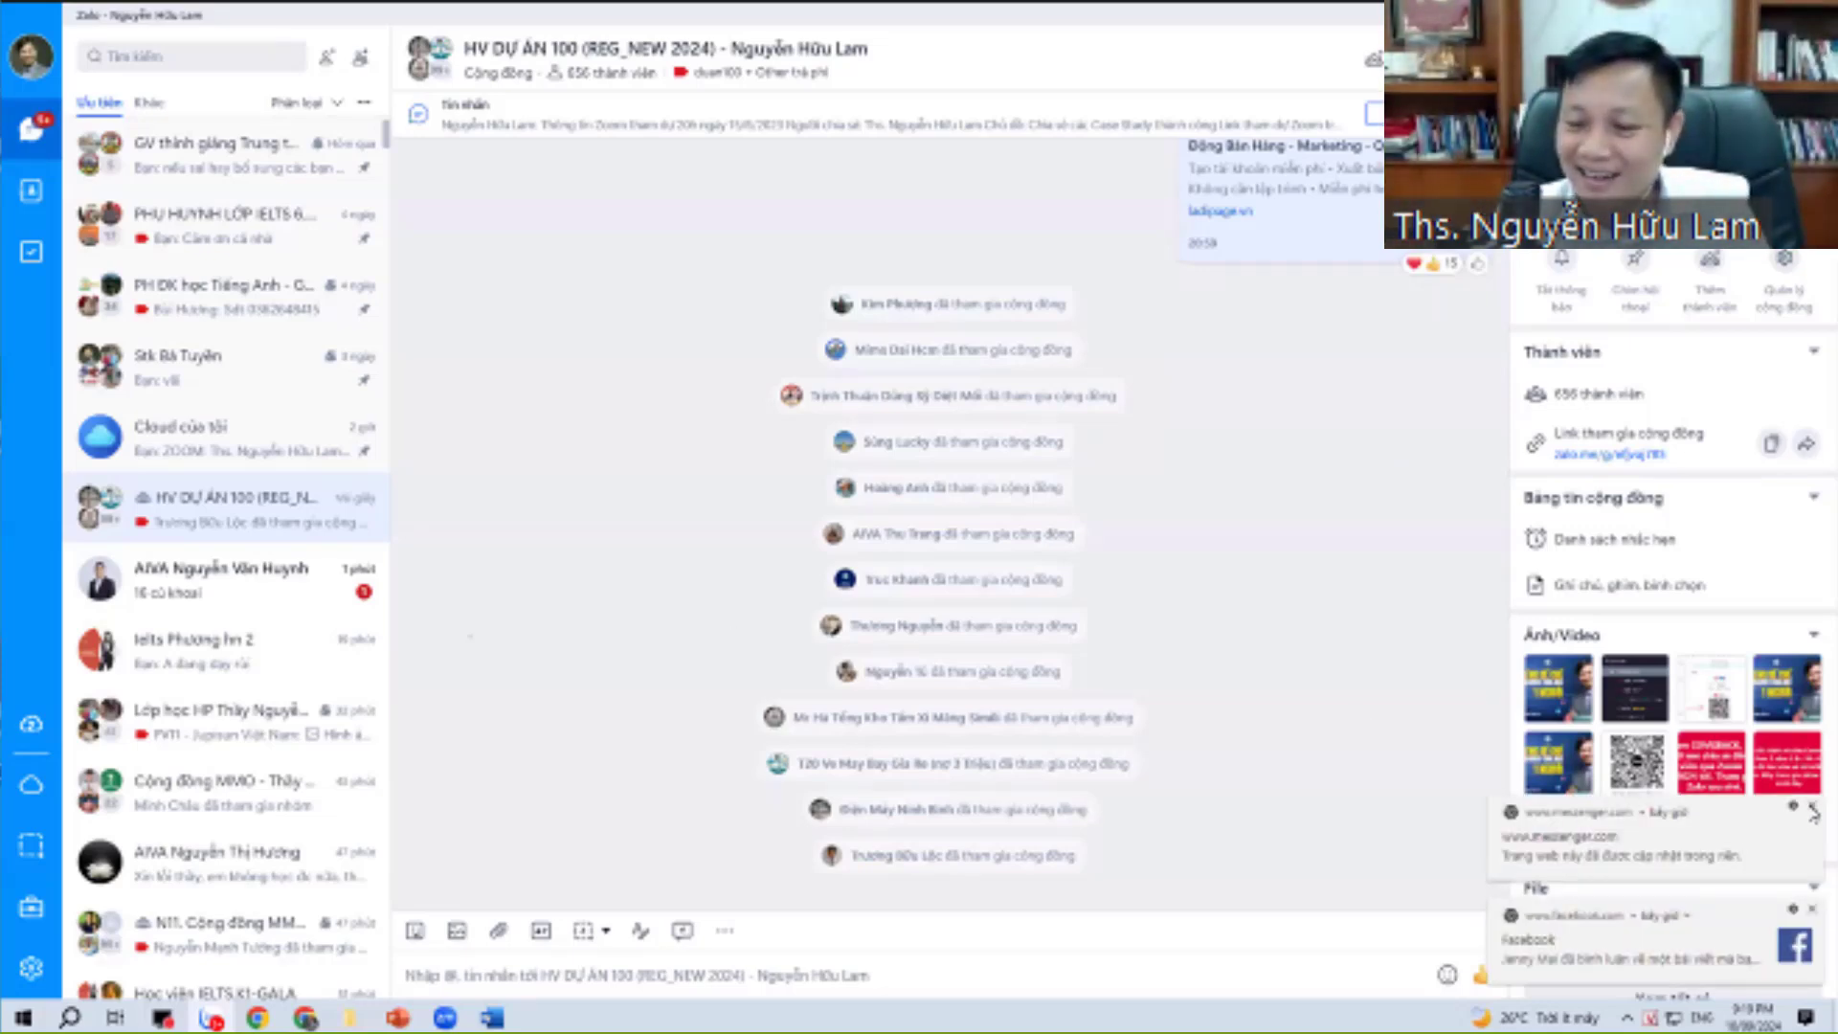
{"action": "left_click", "coordinate": [1812, 911]}
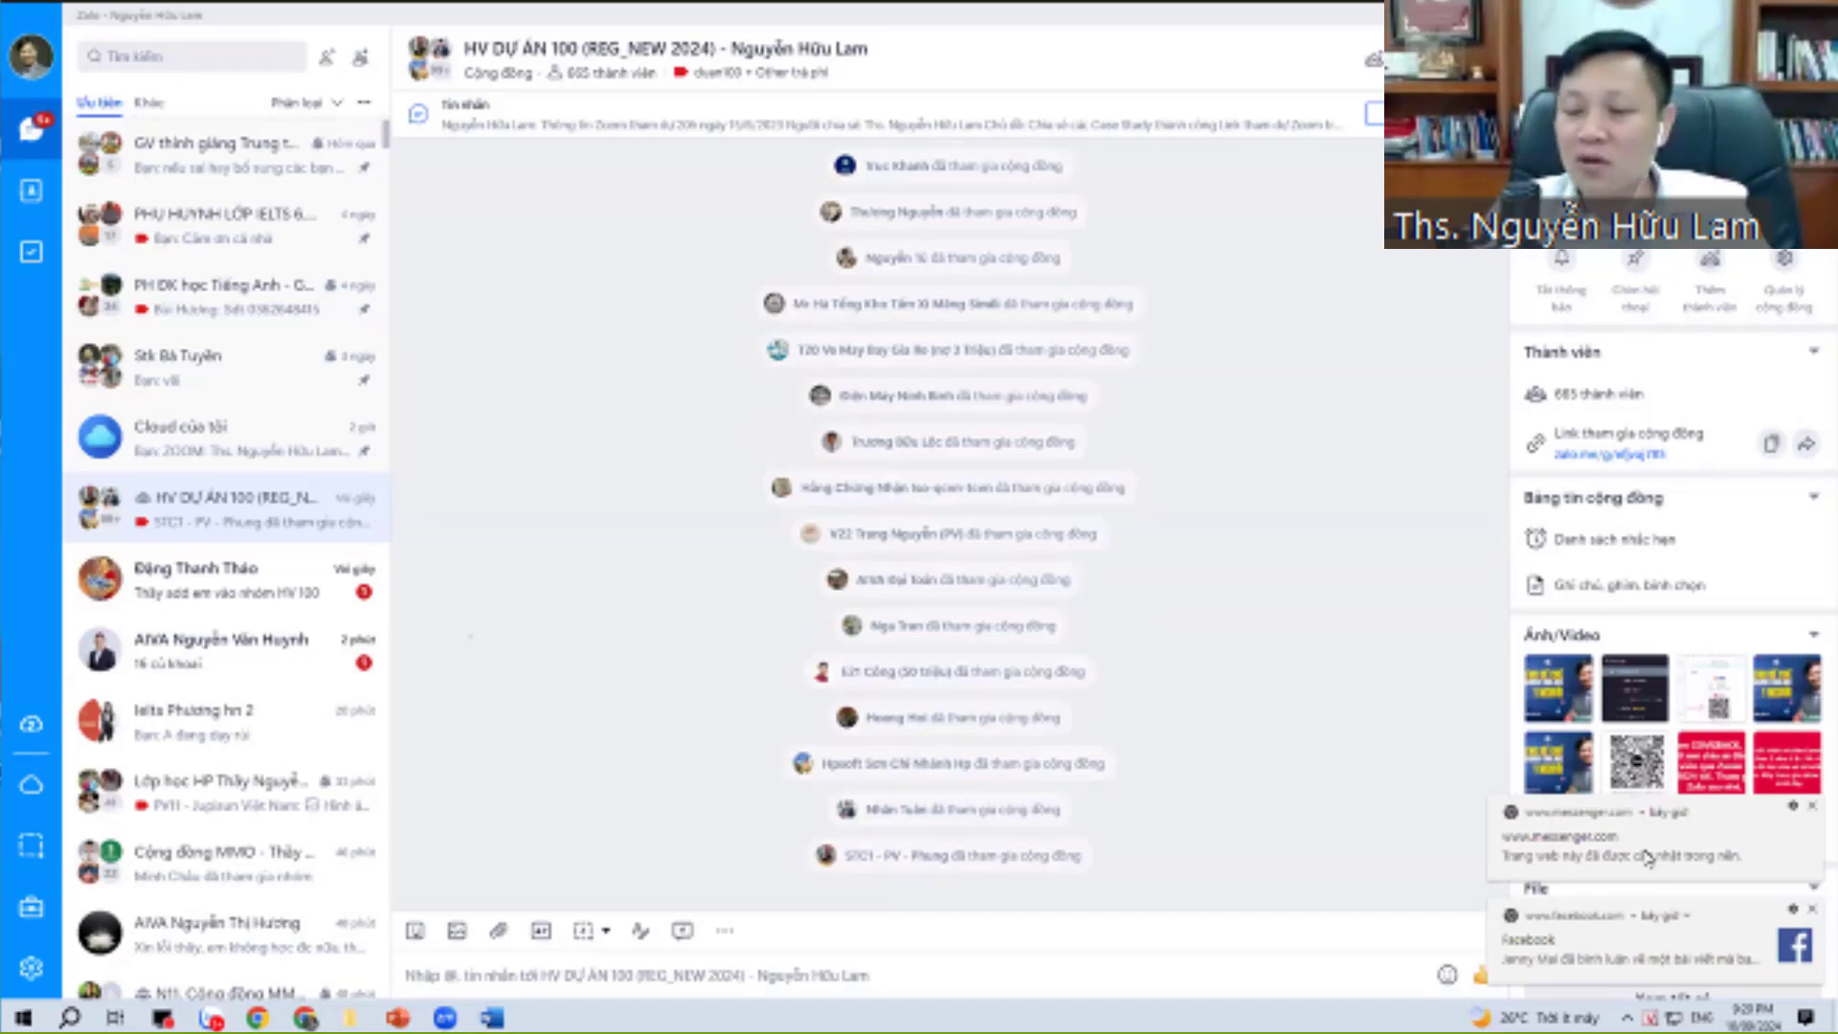
{"action": "left_click", "coordinate": [1812, 806]}
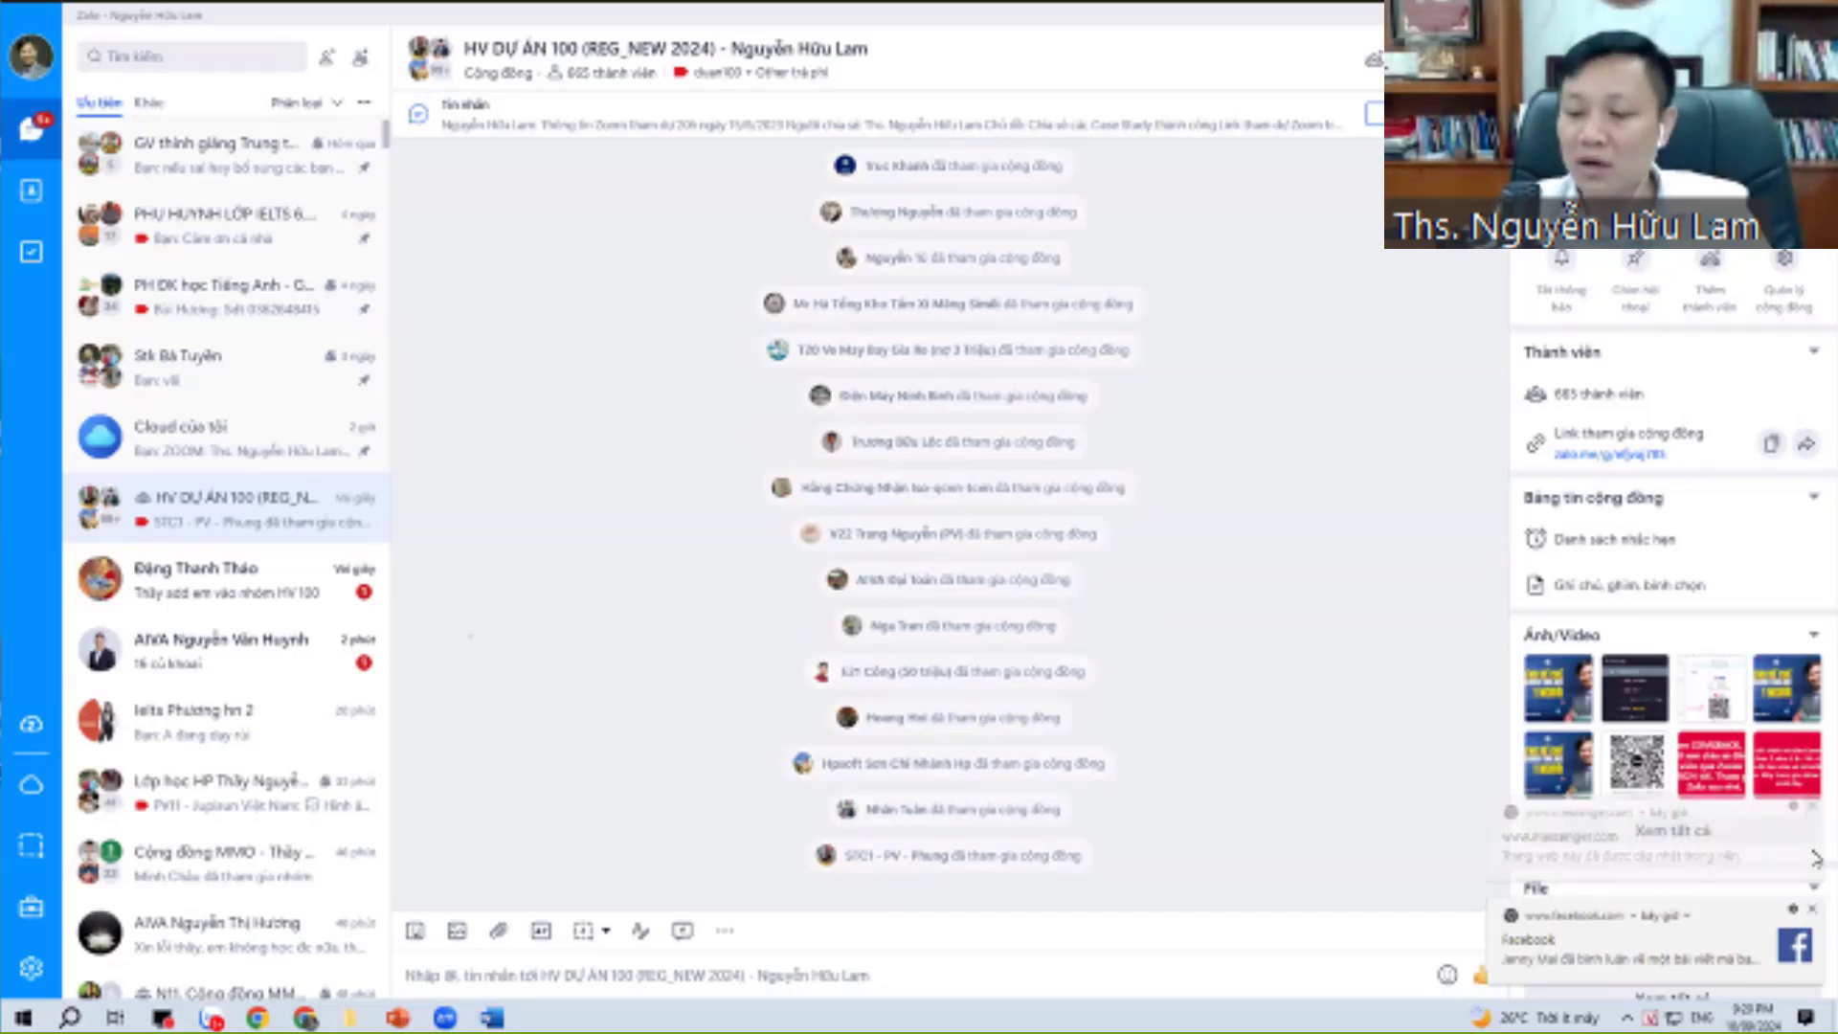
{"action": "left_click", "coordinate": [1814, 911]}
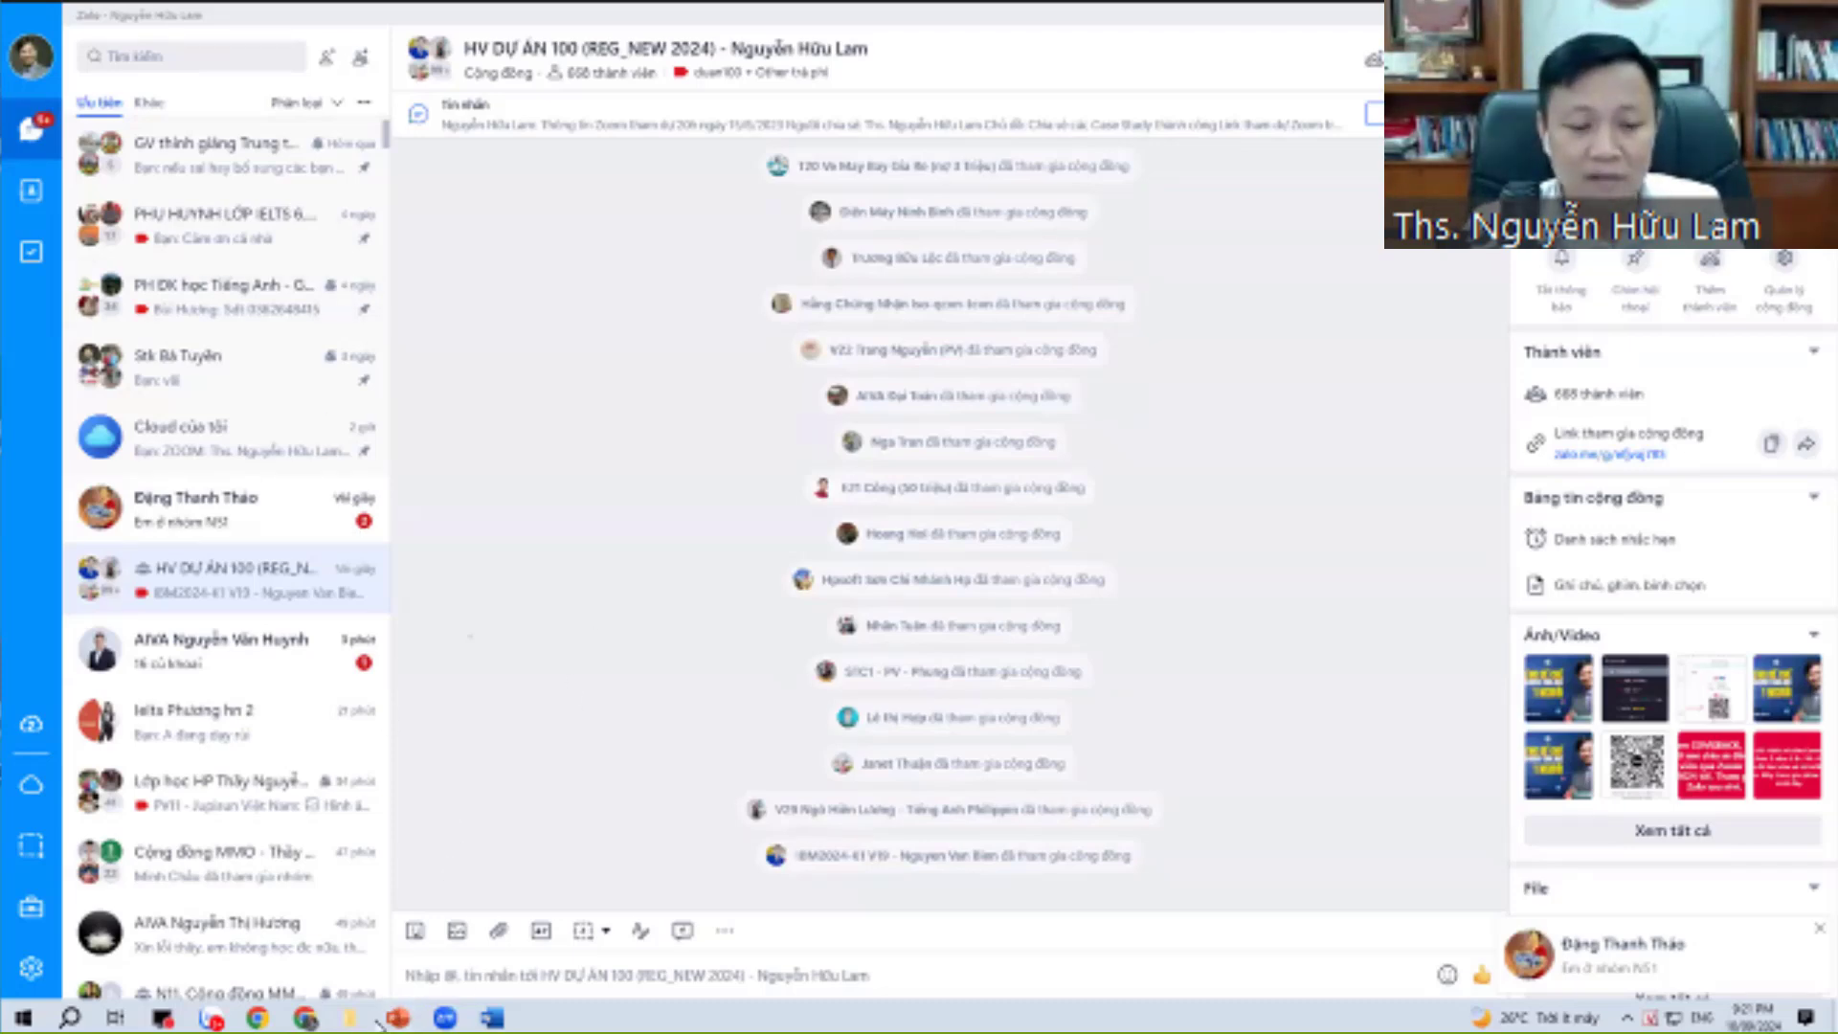
{"action": "mouse_move", "coordinate": [308, 1020]}
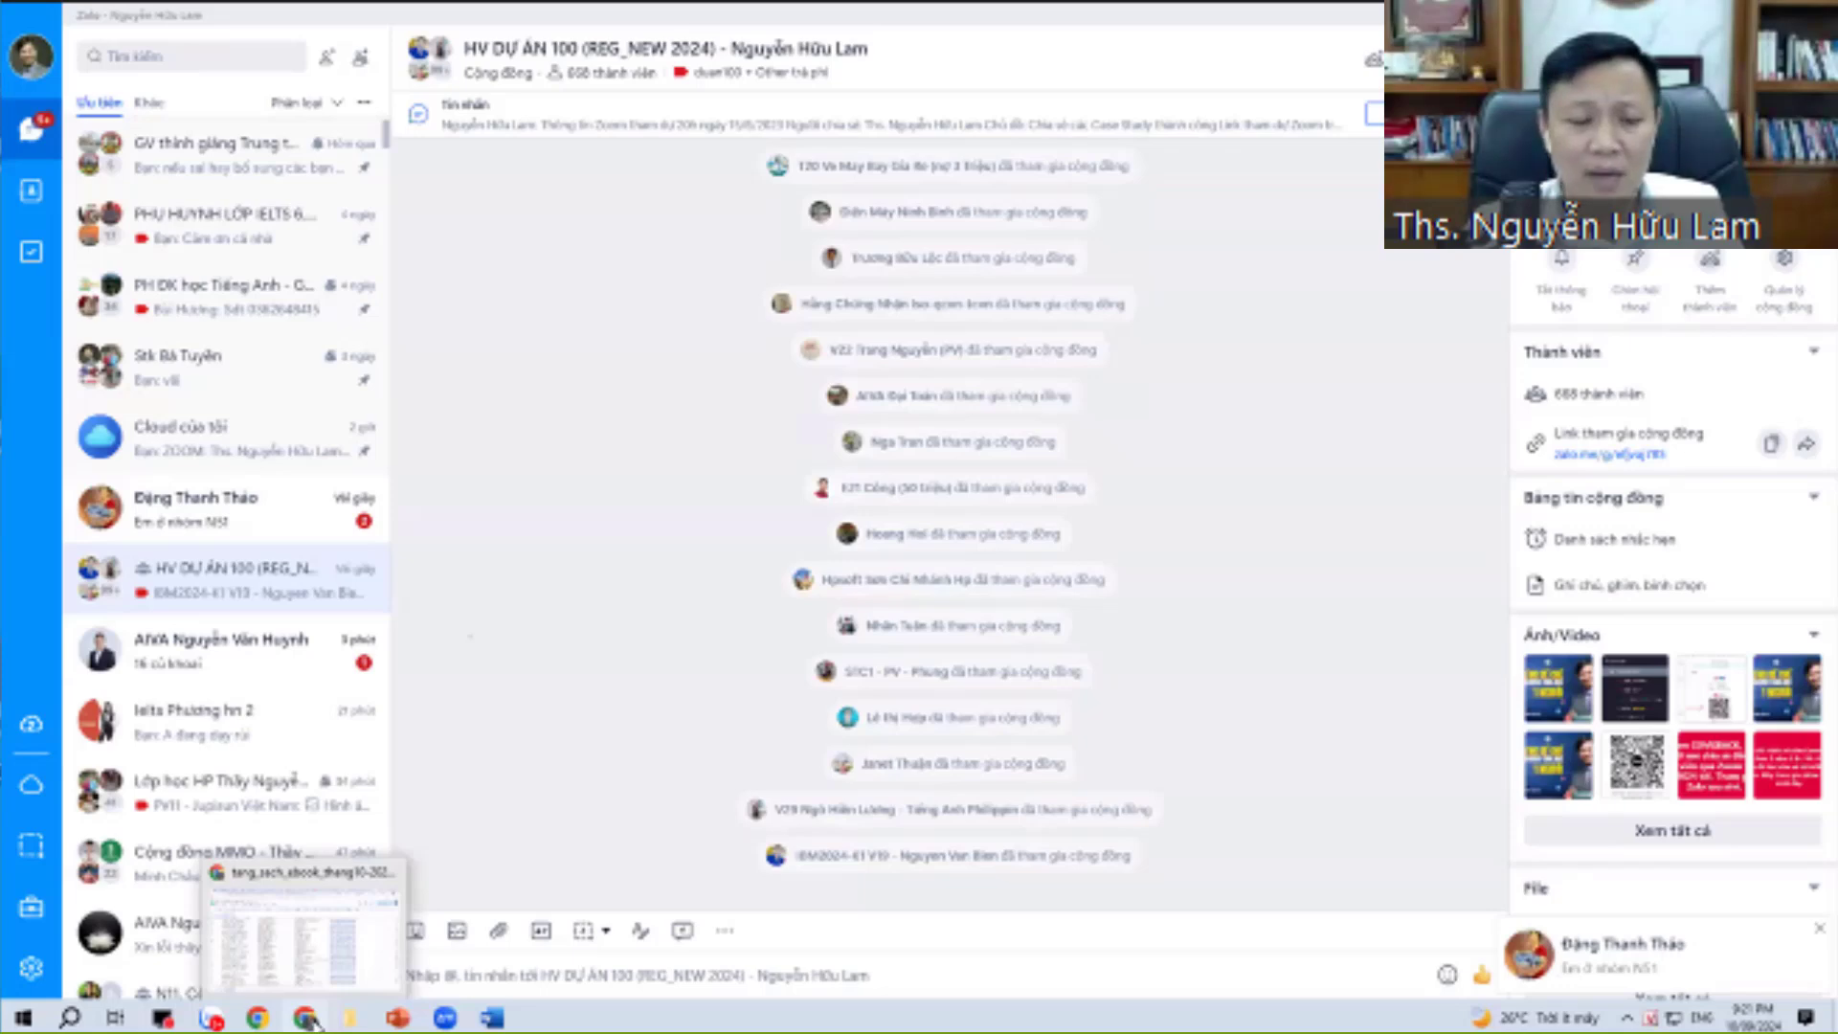
{"action": "left_click", "coordinate": [365, 989]}
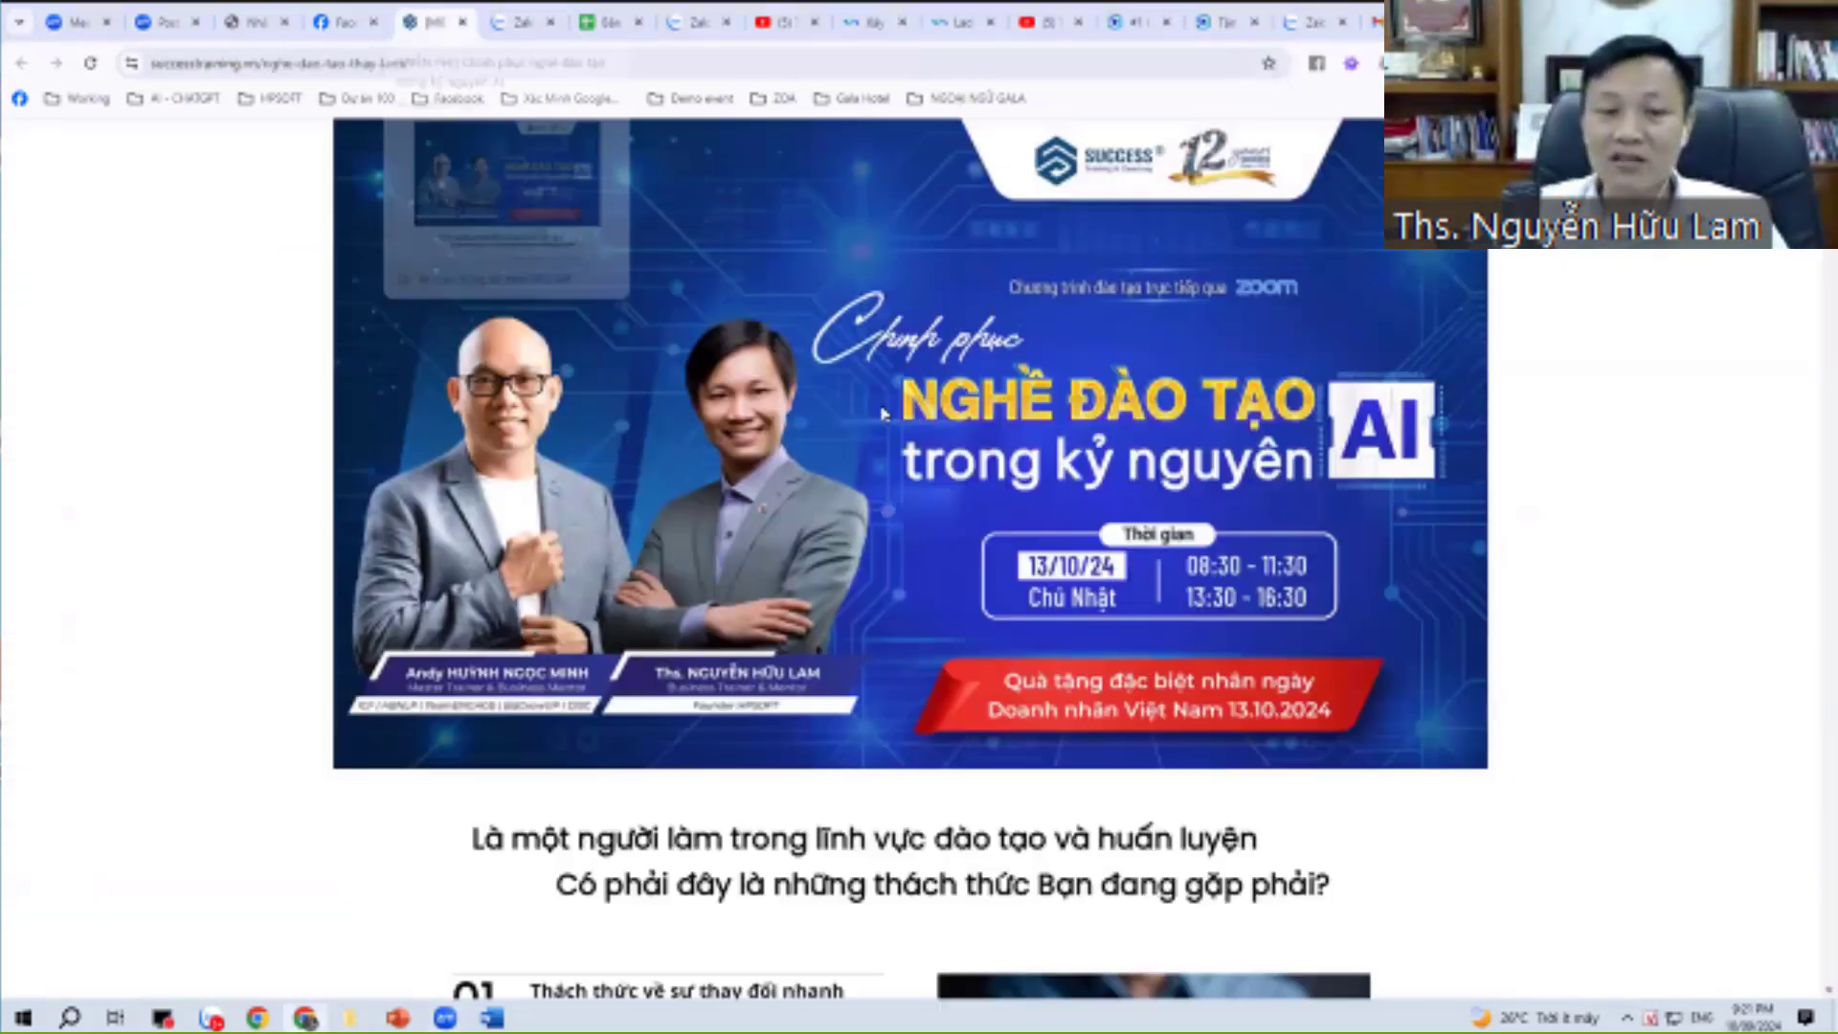
Open the successtraining.vn event page and scroll to its registration form's Công ty field.
{"action": "left_click", "coordinate": [426, 22]}
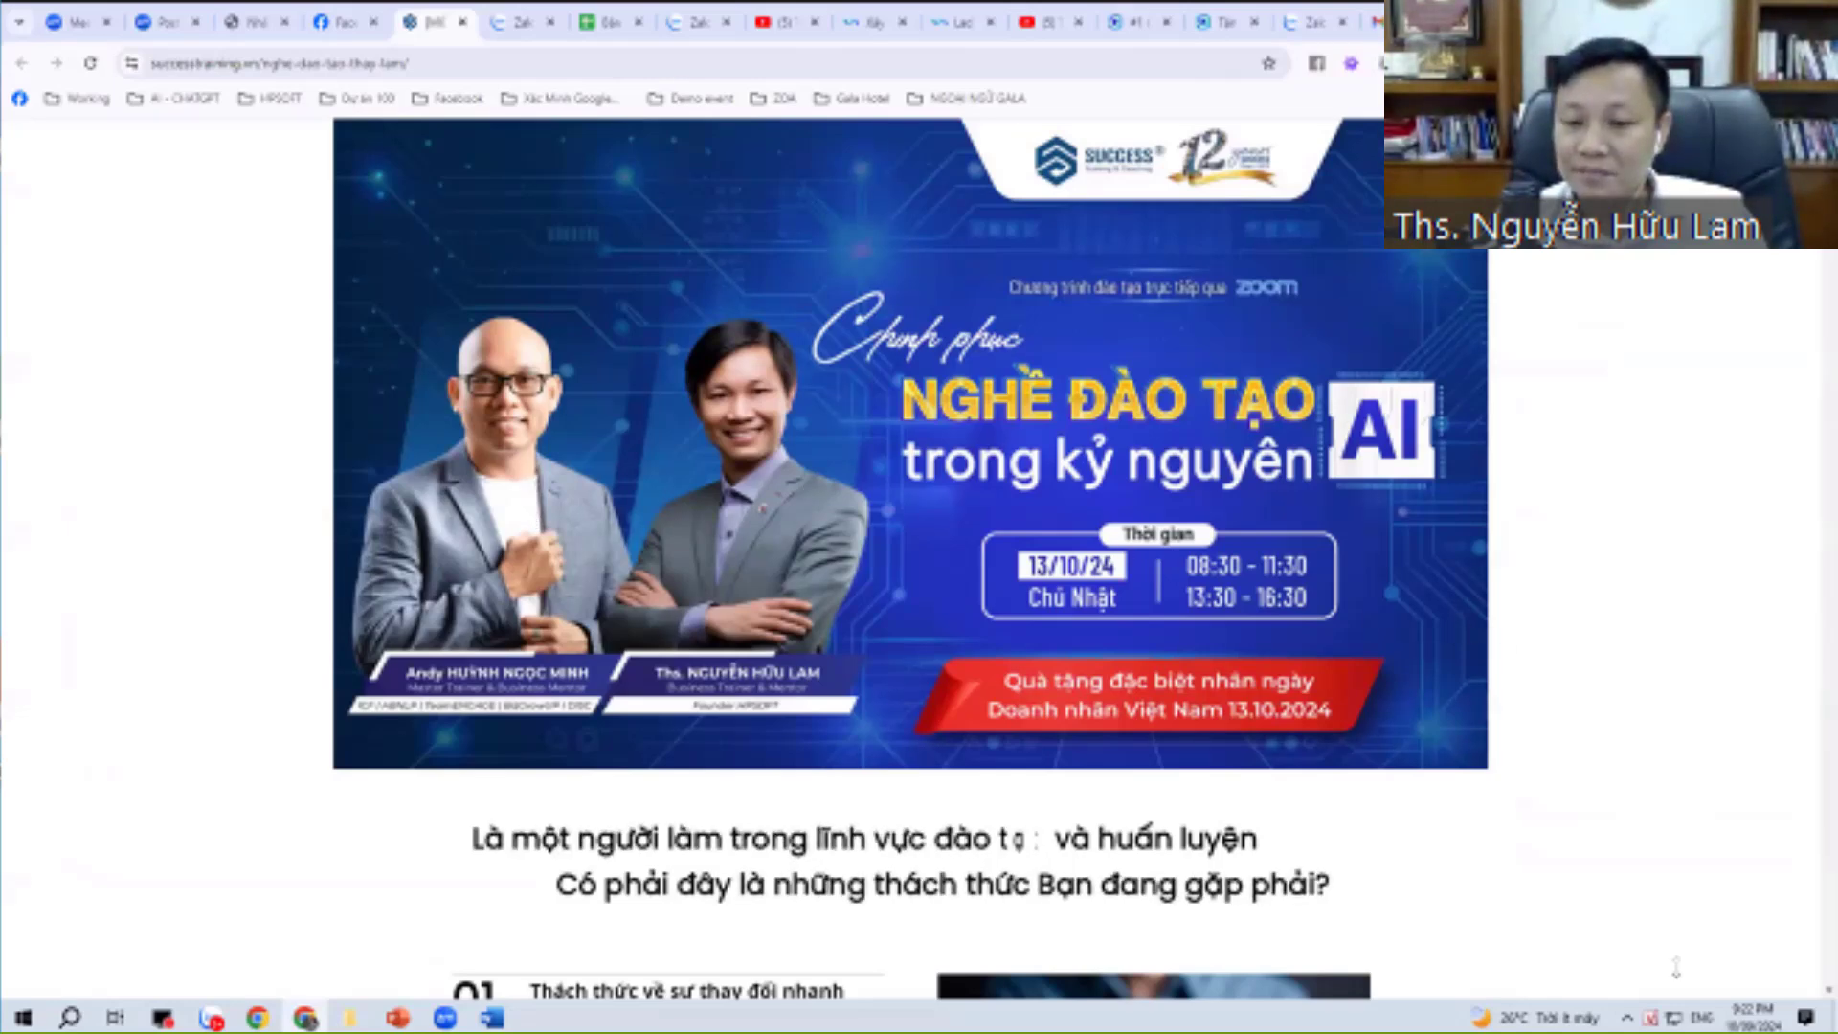
{"action": "left_click", "coordinate": [418, 63]}
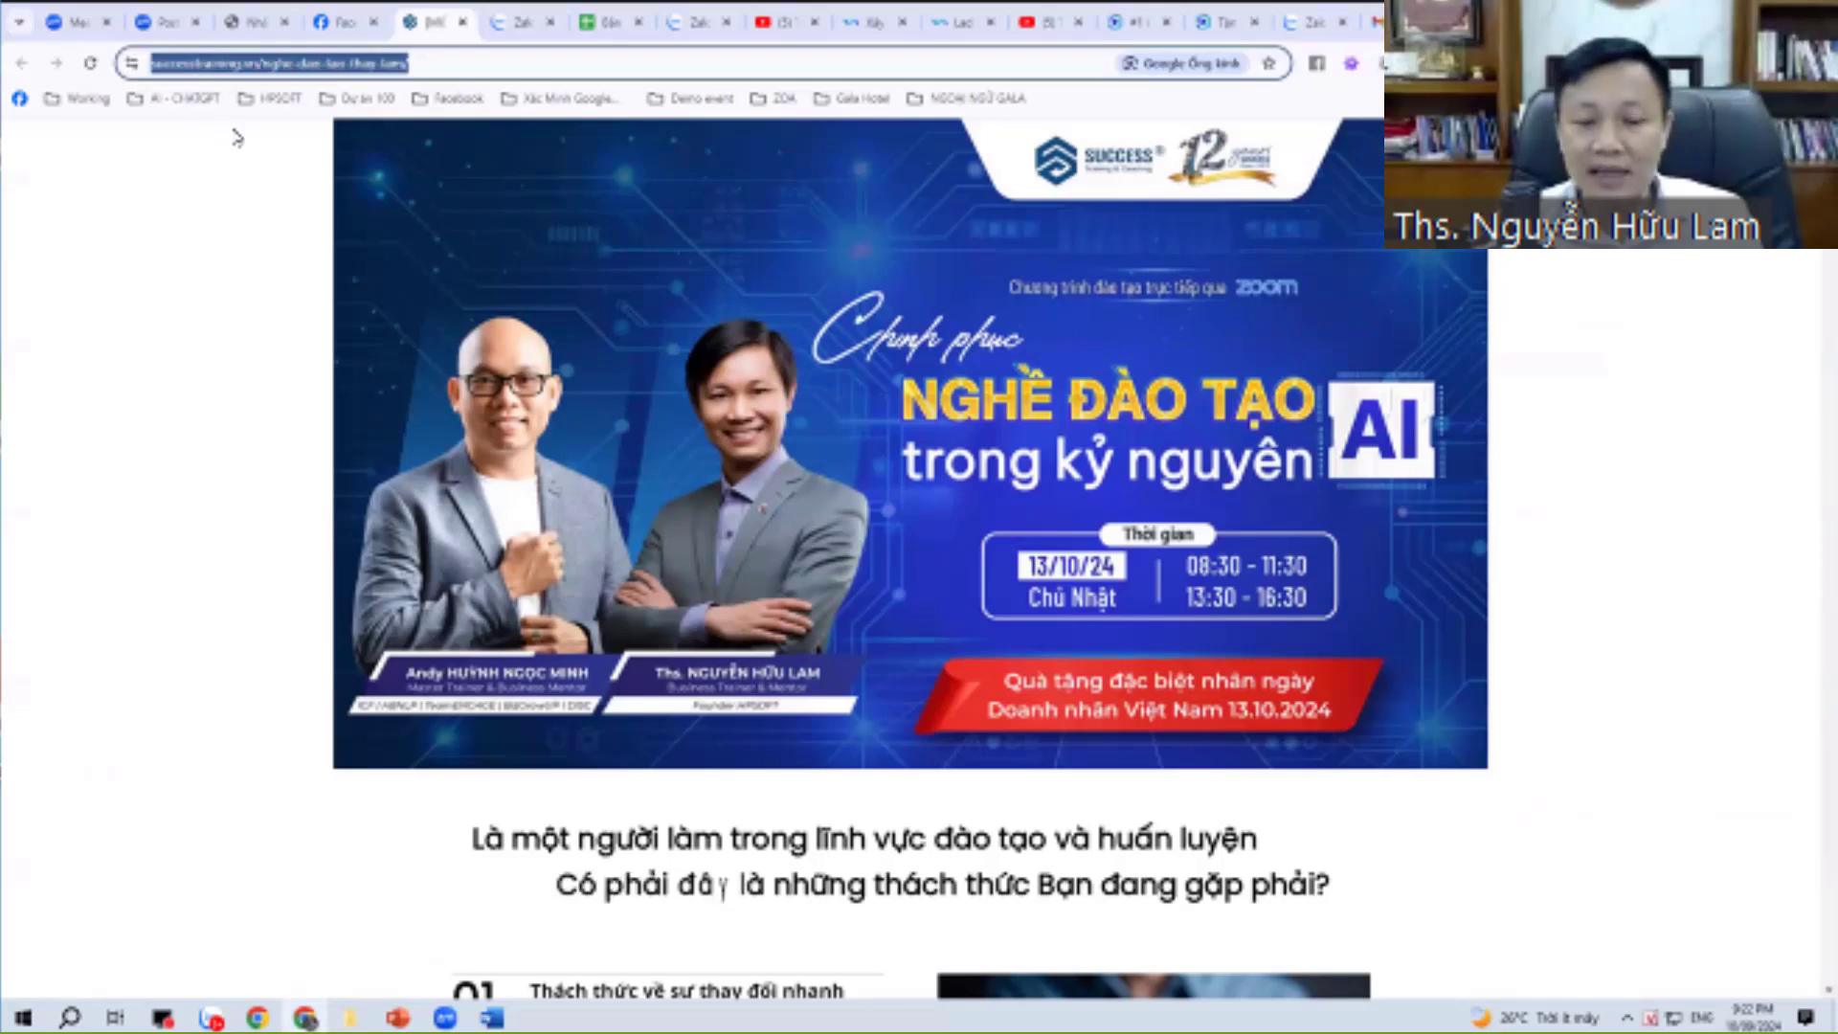
{"action": "left_click", "coordinate": [1491, 543]}
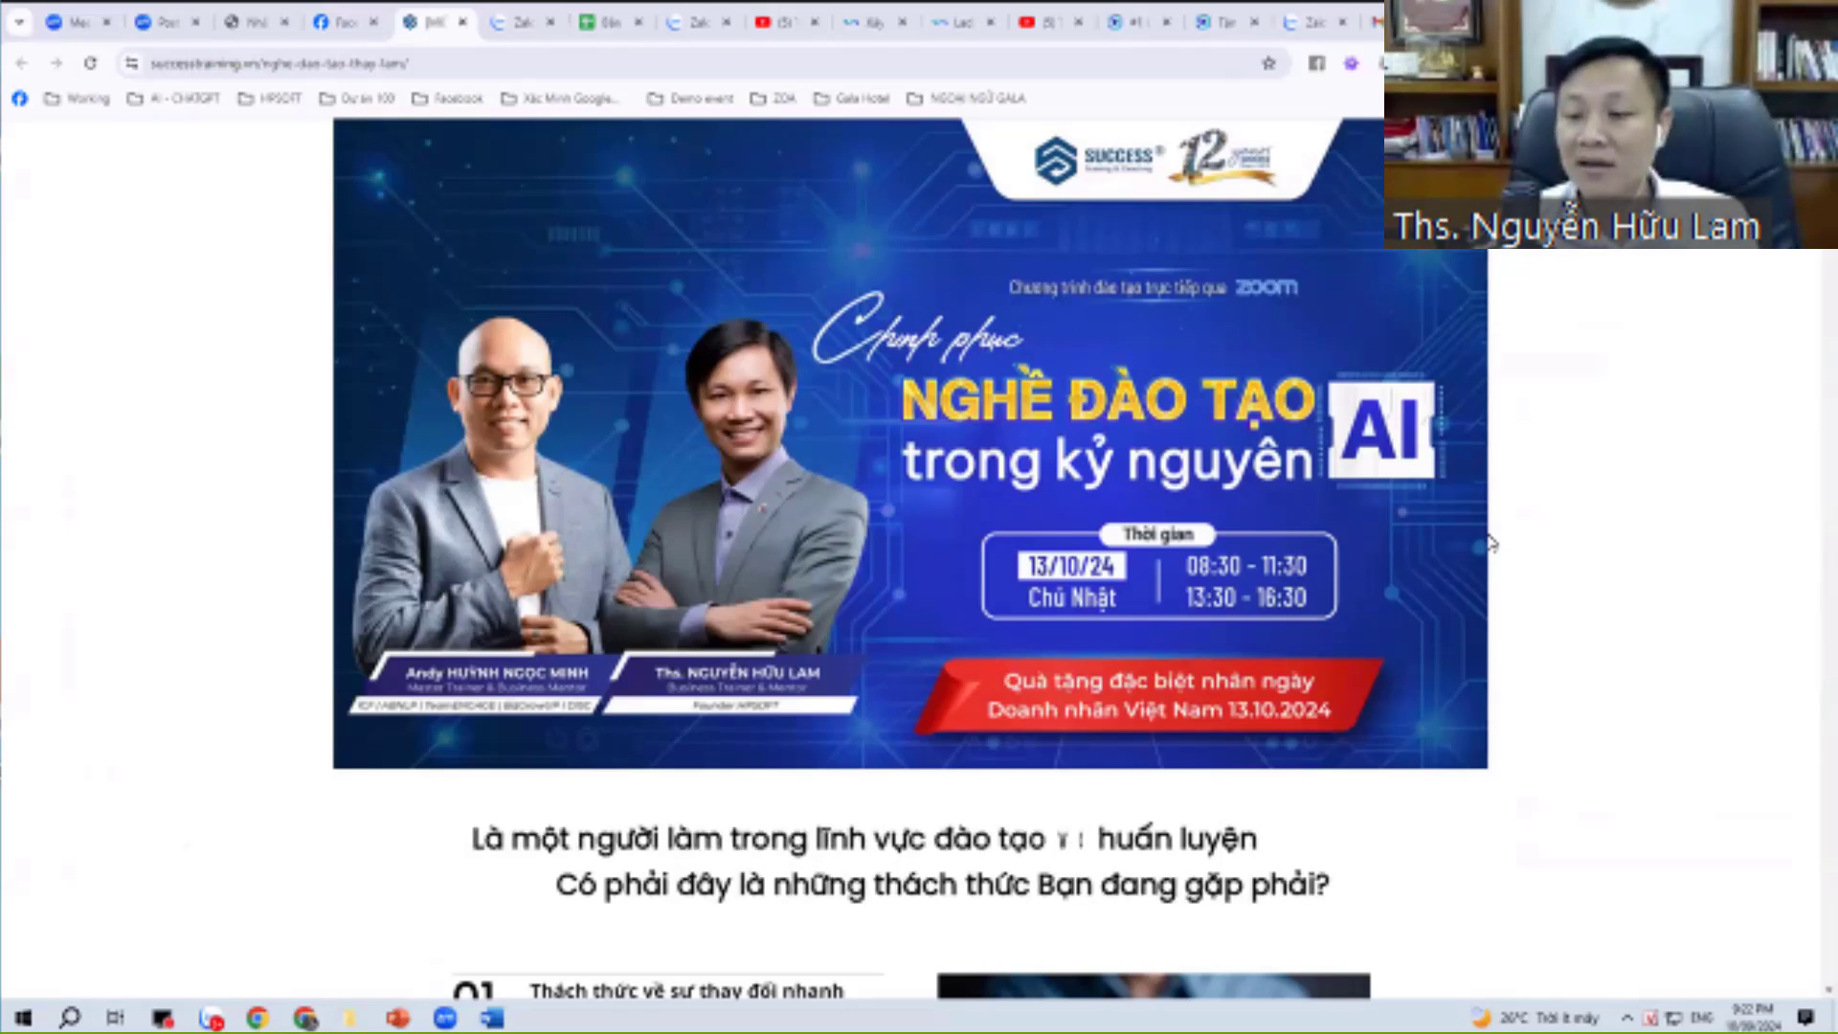
{"action": "scroll", "coordinate": [1187, 681], "scroll_direction": "down", "scroll_amount": 6}
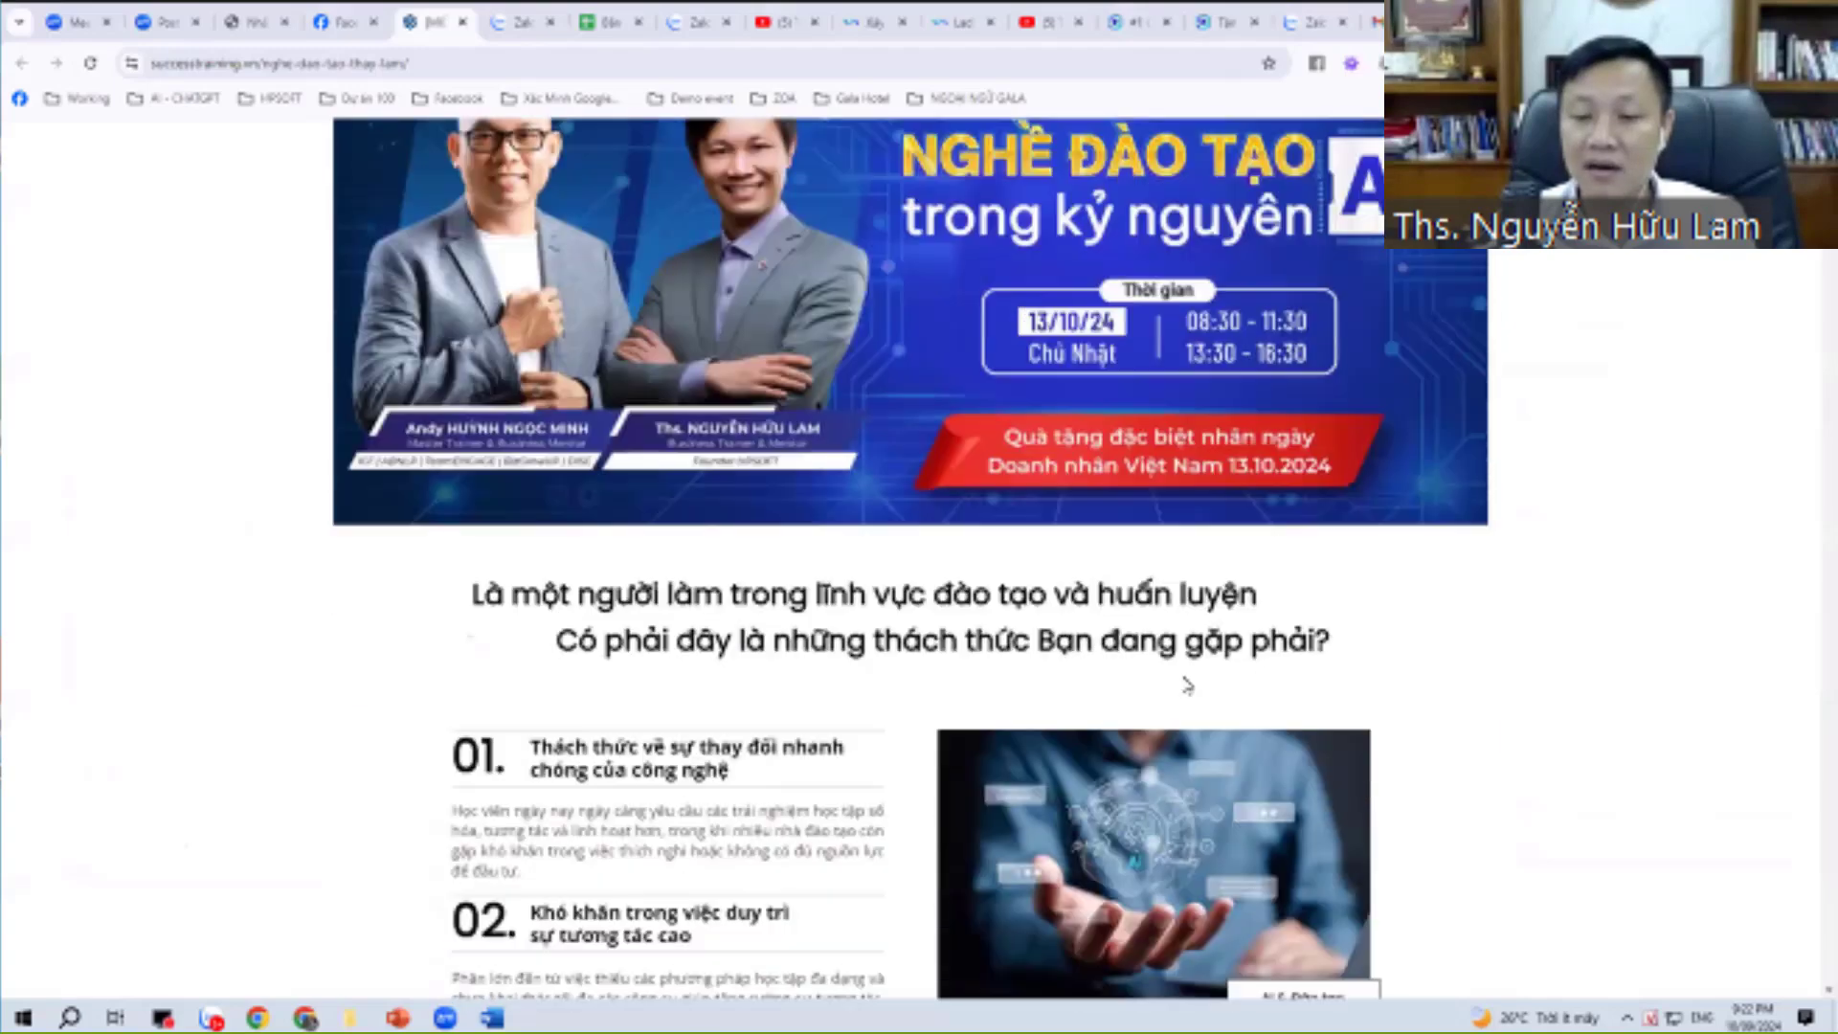
{"action": "scroll", "coordinate": [1185, 680], "scroll_direction": "down", "scroll_amount": 3}
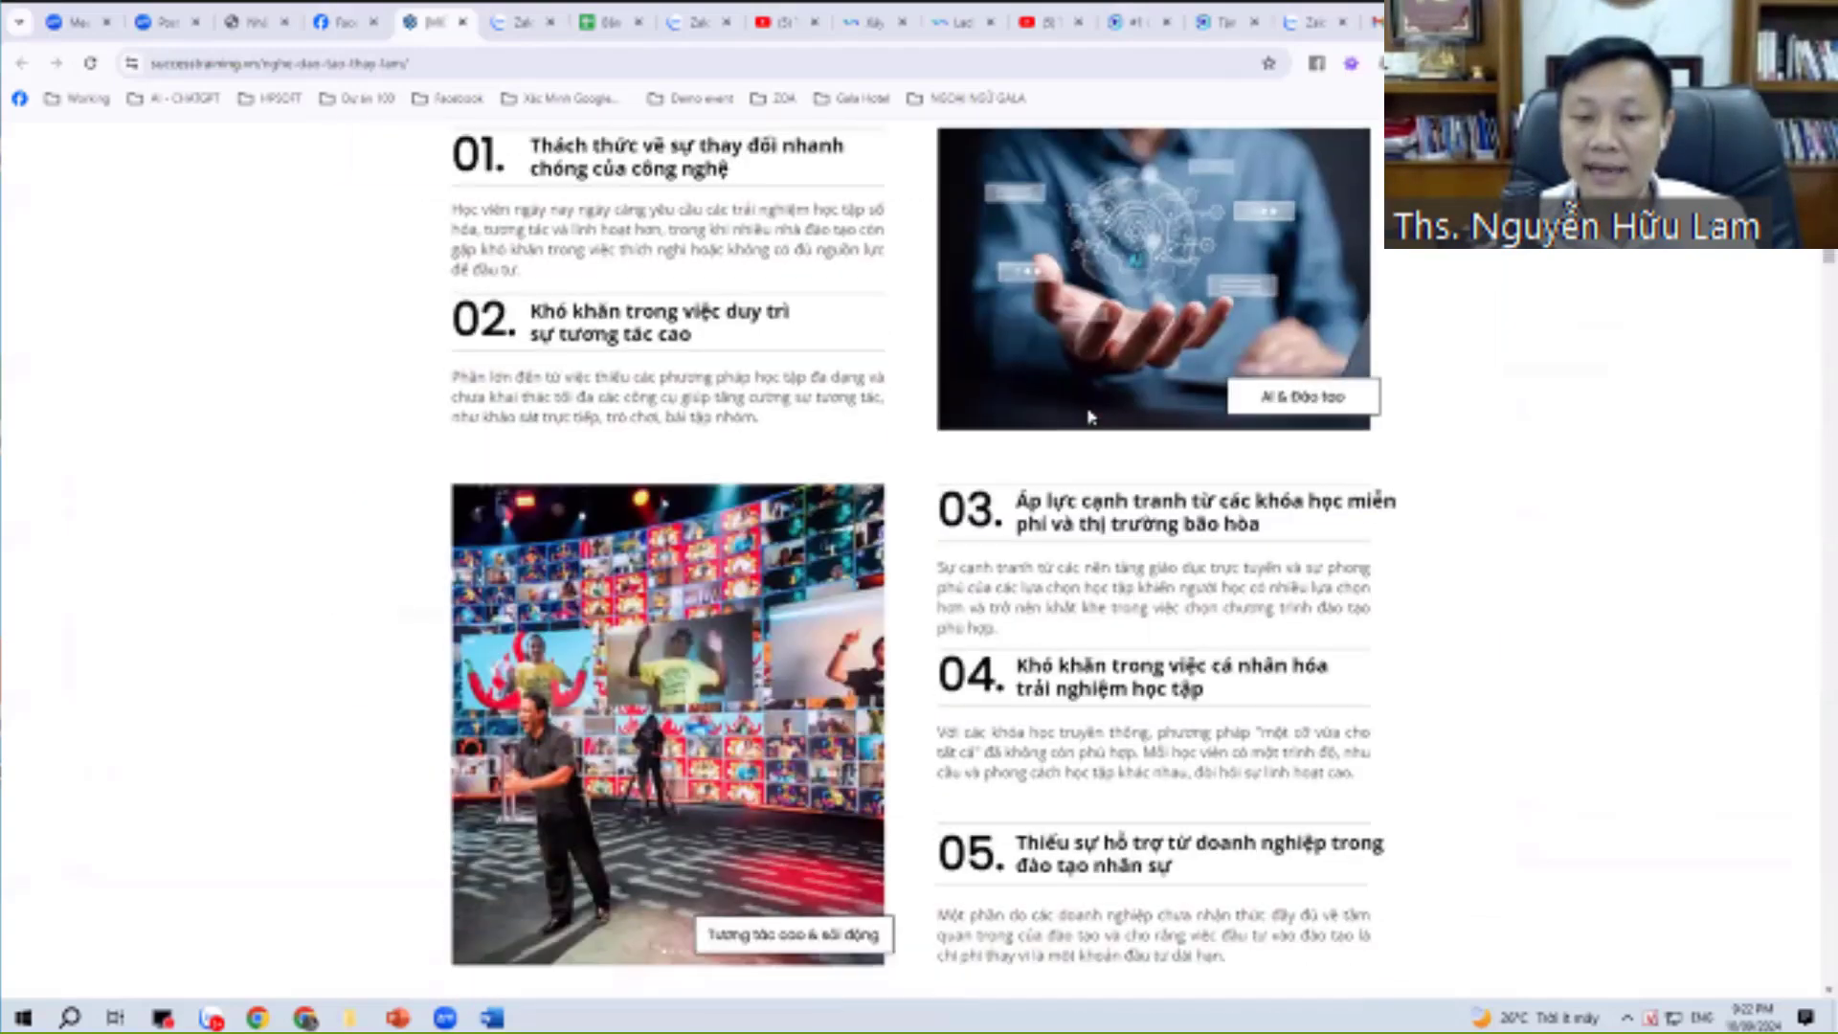
{"action": "scroll", "coordinate": [1032, 492], "scroll_direction": "down", "scroll_amount": 4}
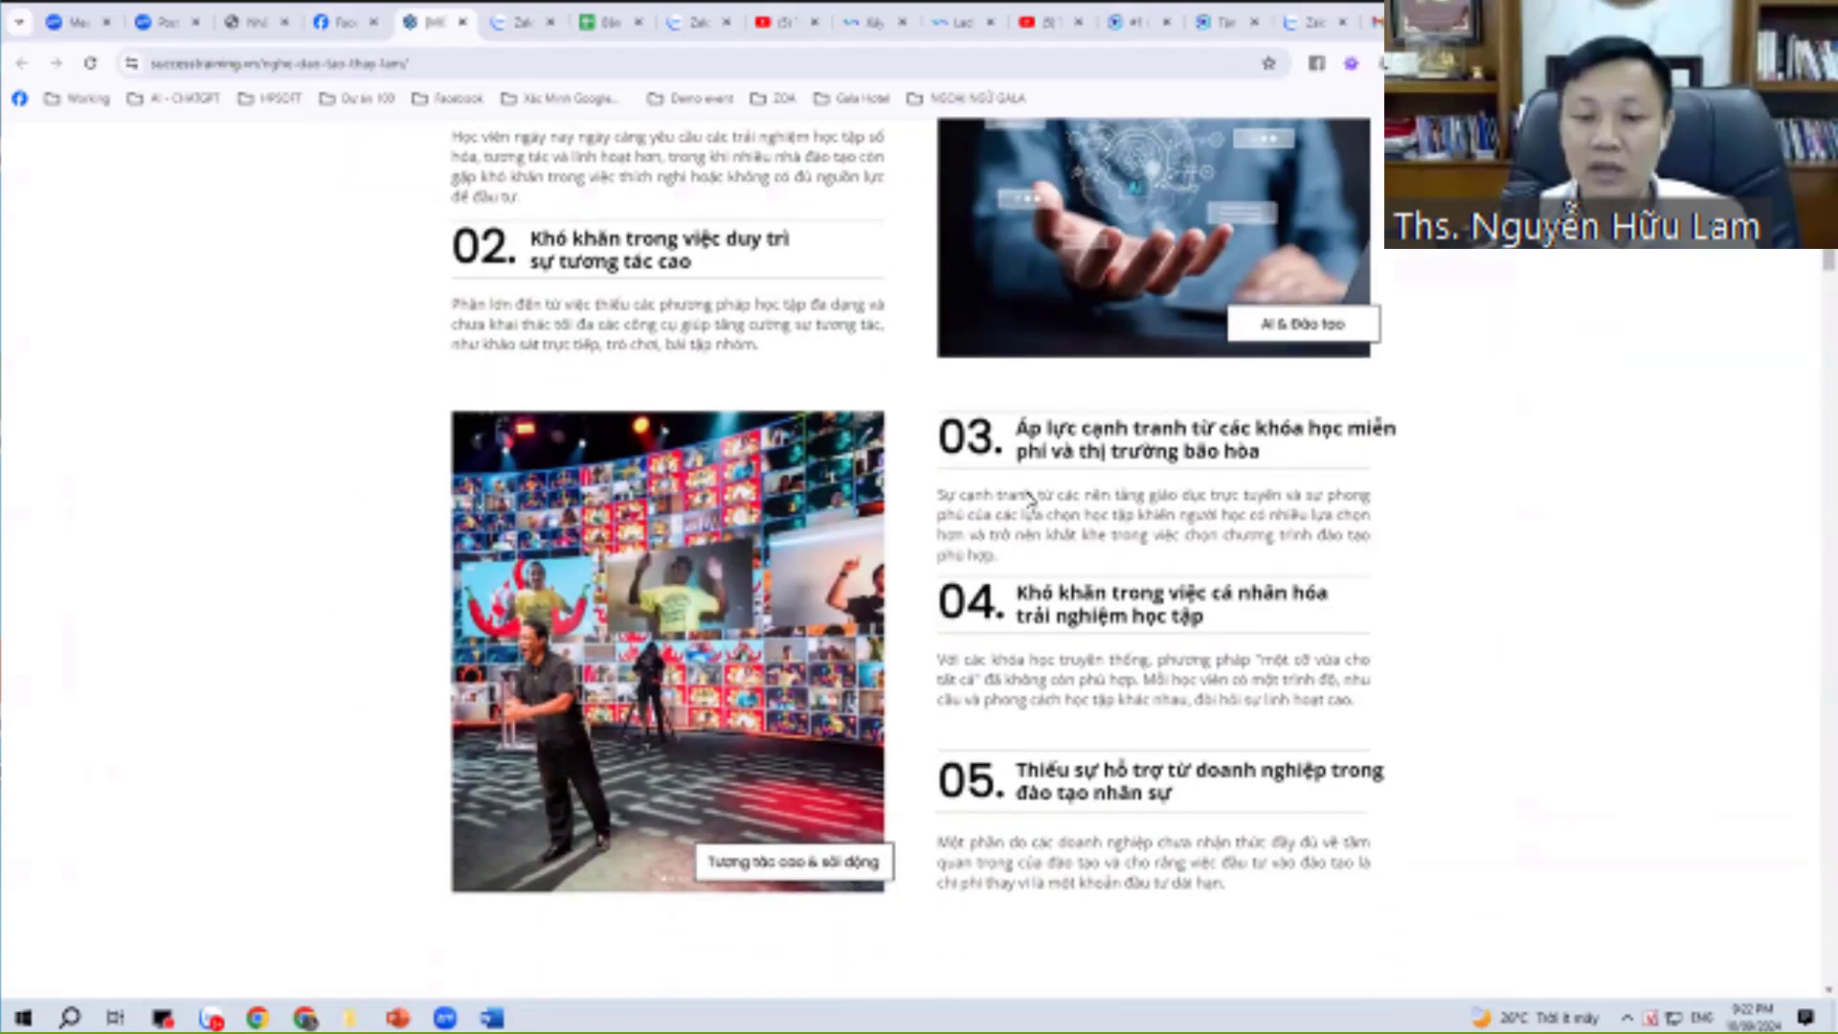
{"action": "scroll", "coordinate": [1081, 471], "scroll_direction": "down", "scroll_amount": 8}
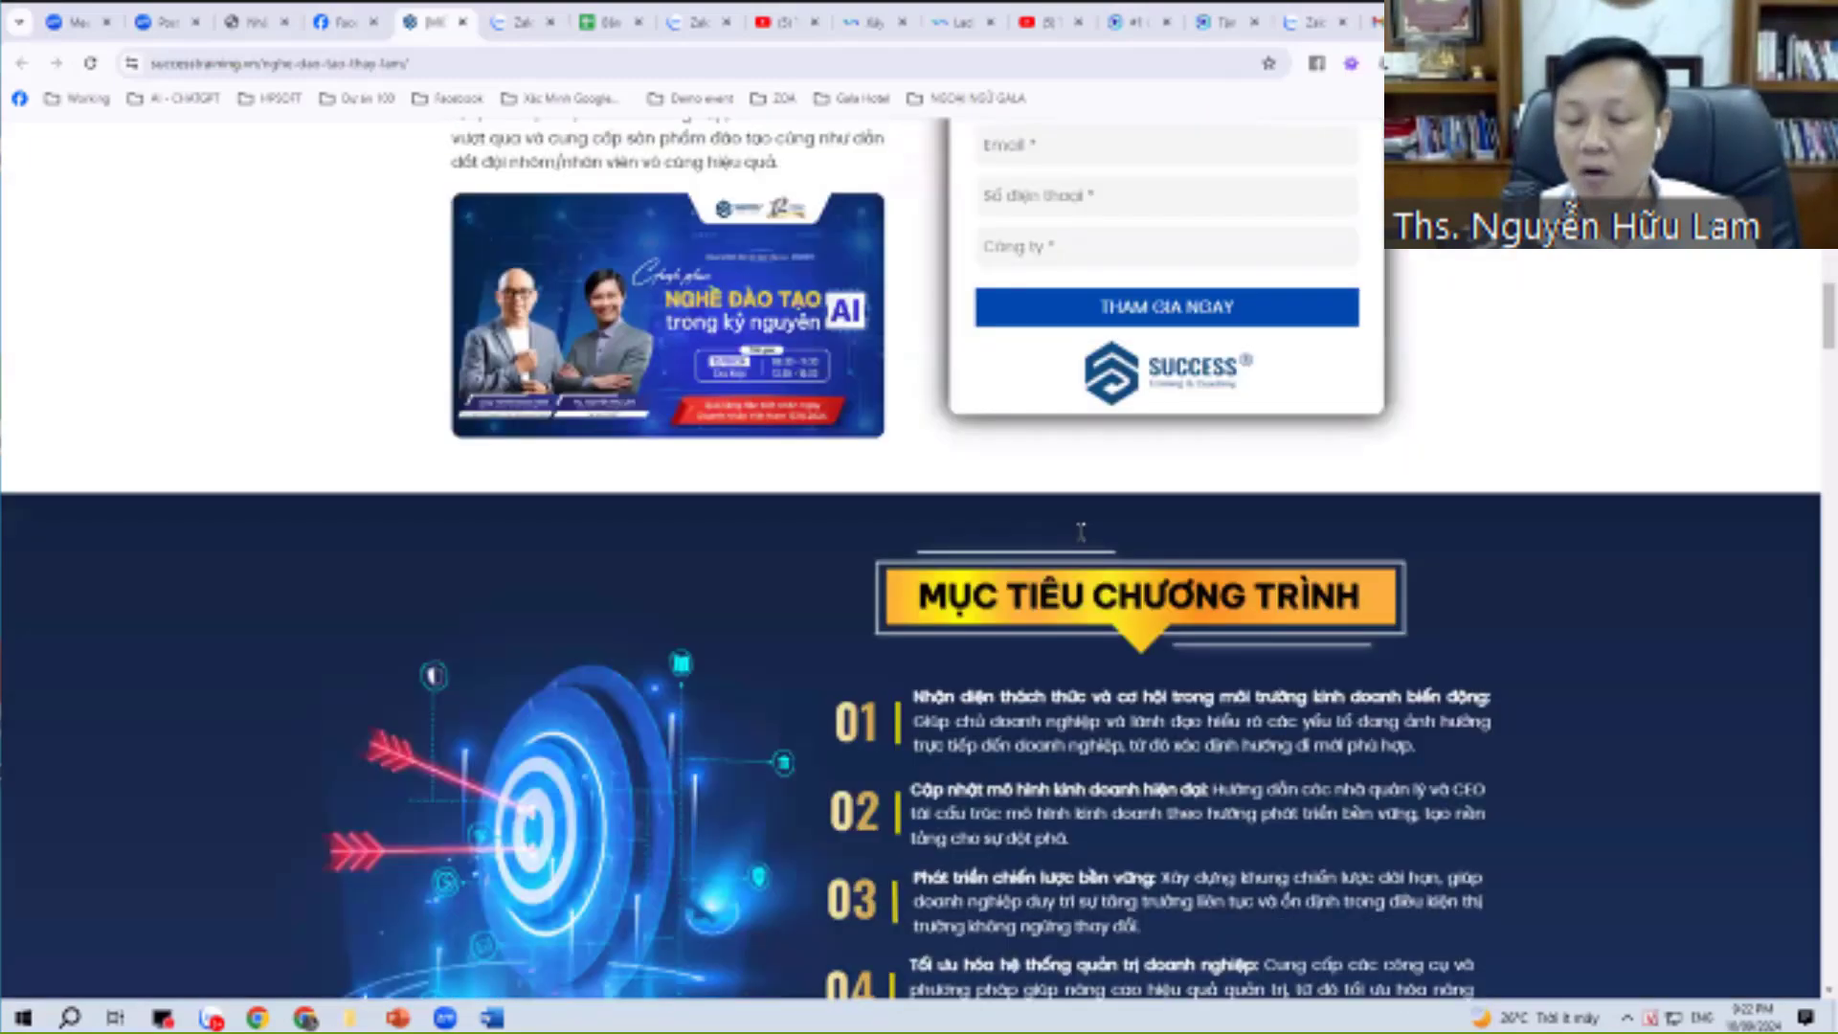
{"action": "scroll", "coordinate": [1081, 532], "scroll_direction": "up", "scroll_amount": 3}
{"action": "left_click", "coordinate": [1081, 532]}
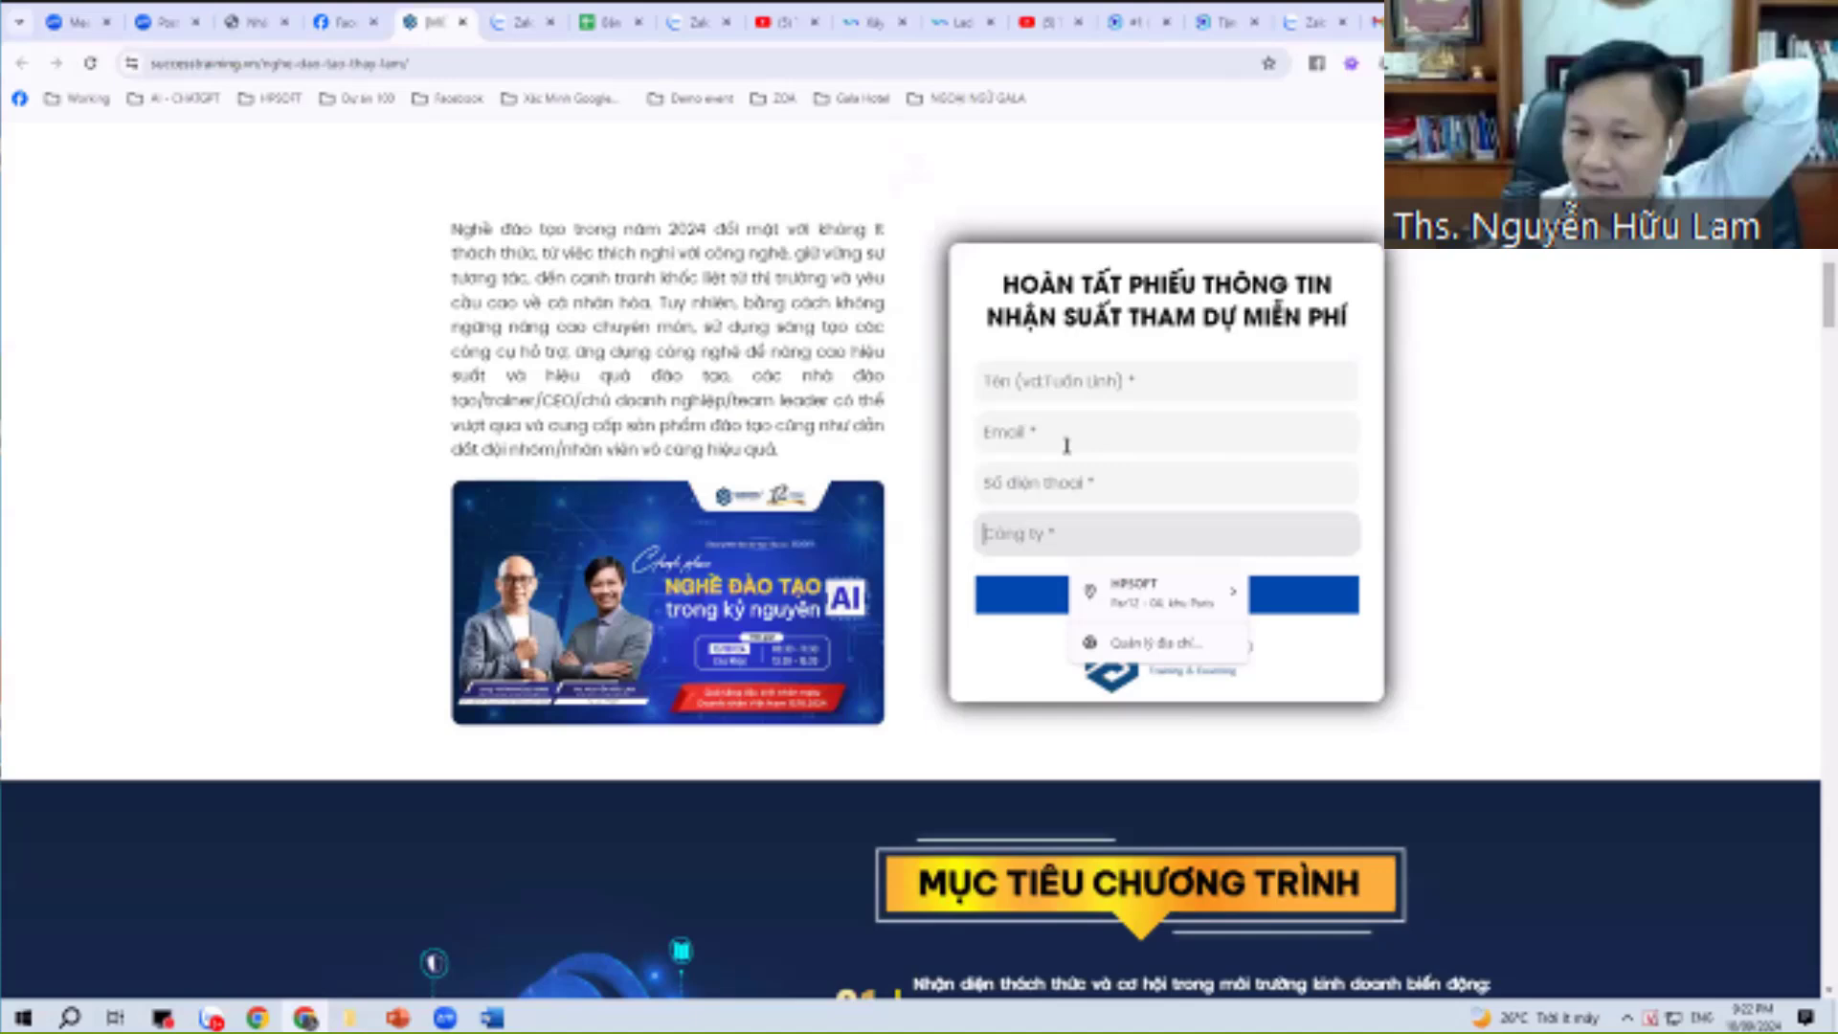
Switch to the Zalo chat of the (8h30 - 16h30 ngày 13/10) Chinh Phục Nghề Đào Tạo community.
{"action": "key", "text": "alt+Tab"}
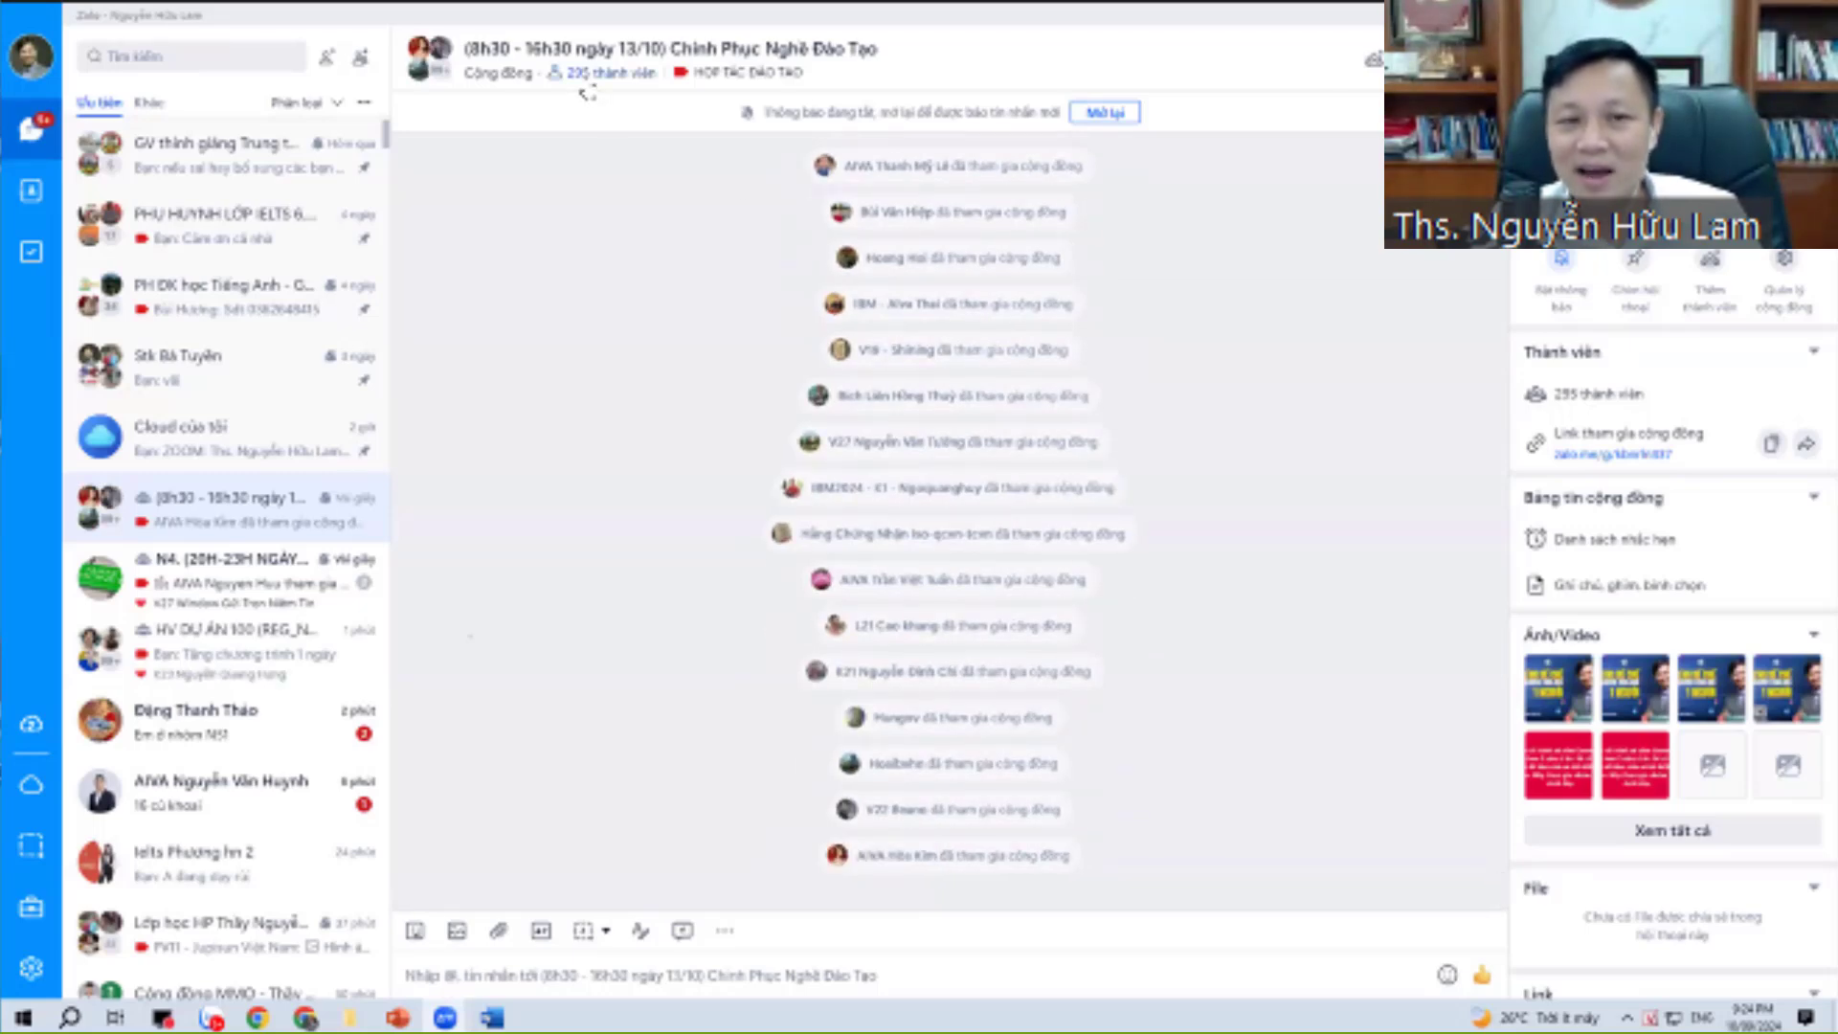
{"action": "scroll", "coordinate": [1058, 457], "scroll_direction": "up", "scroll_amount": 2}
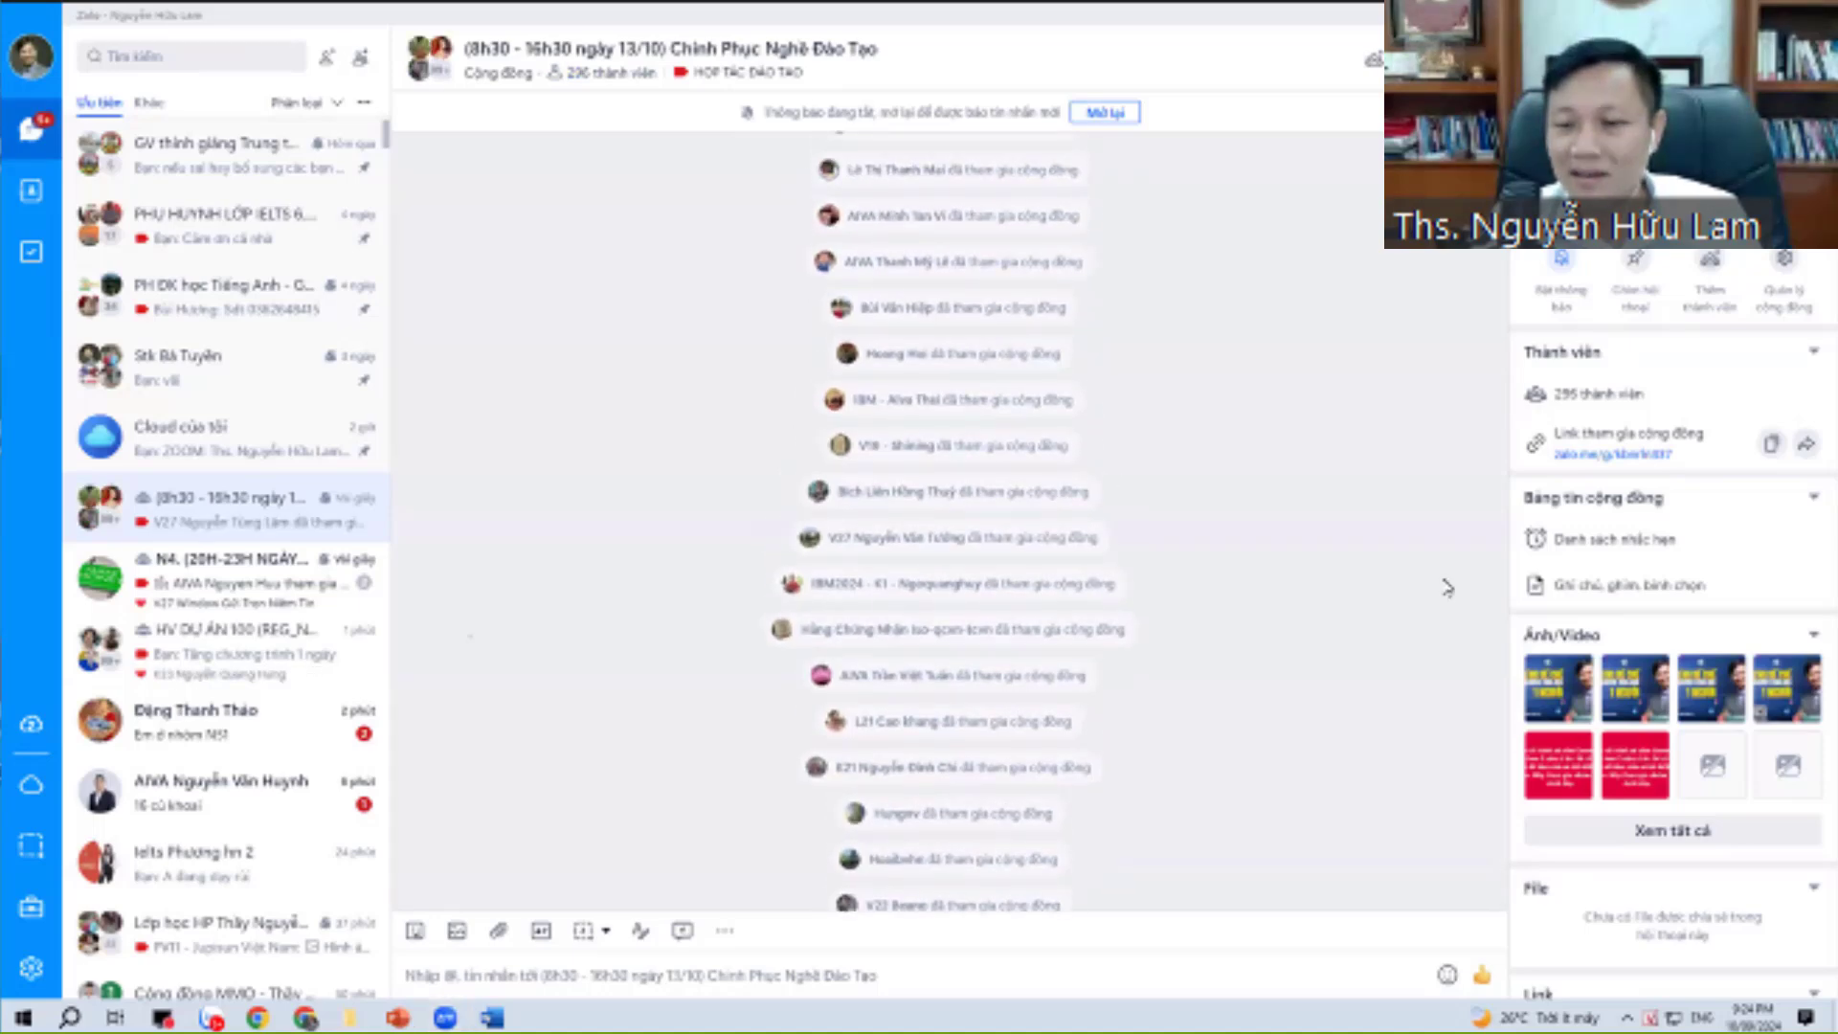
{"action": "scroll", "coordinate": [1448, 587], "scroll_direction": "down", "scroll_amount": 3}
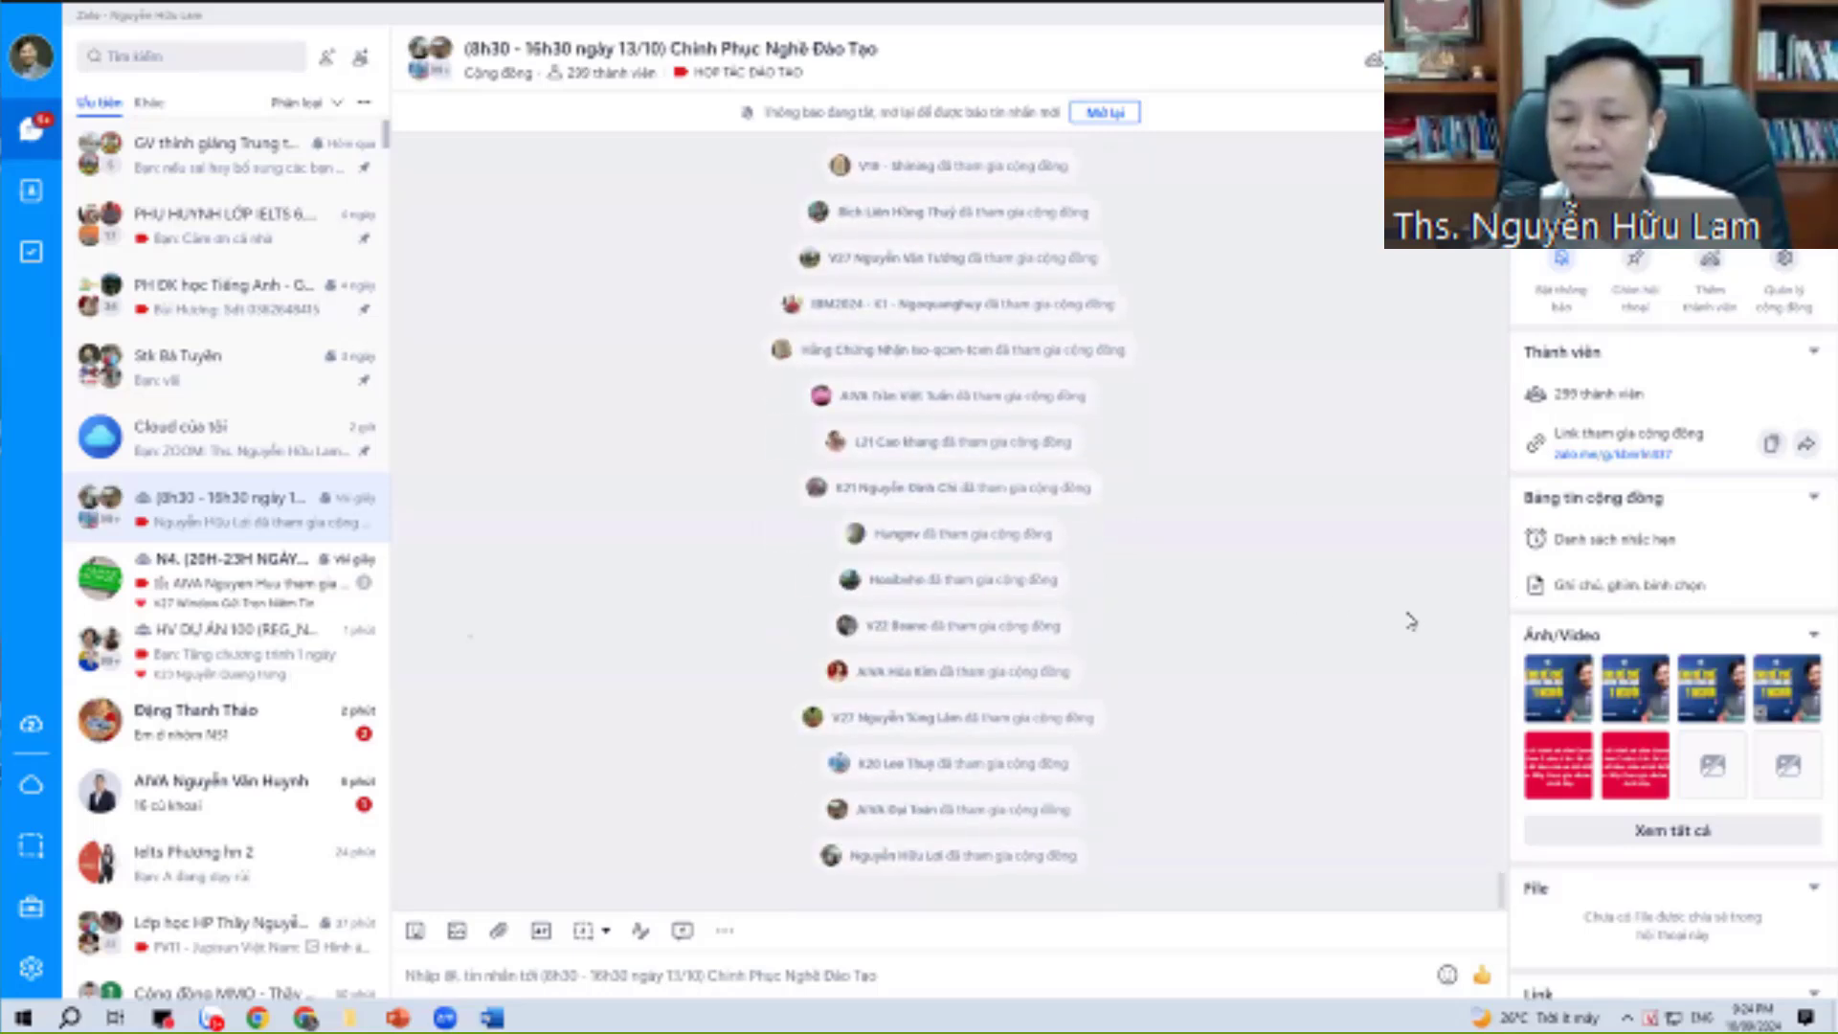
Bring Chrome forward and show the Zalo community join page with its QR code.
{"action": "left_click", "coordinate": [306, 1018]}
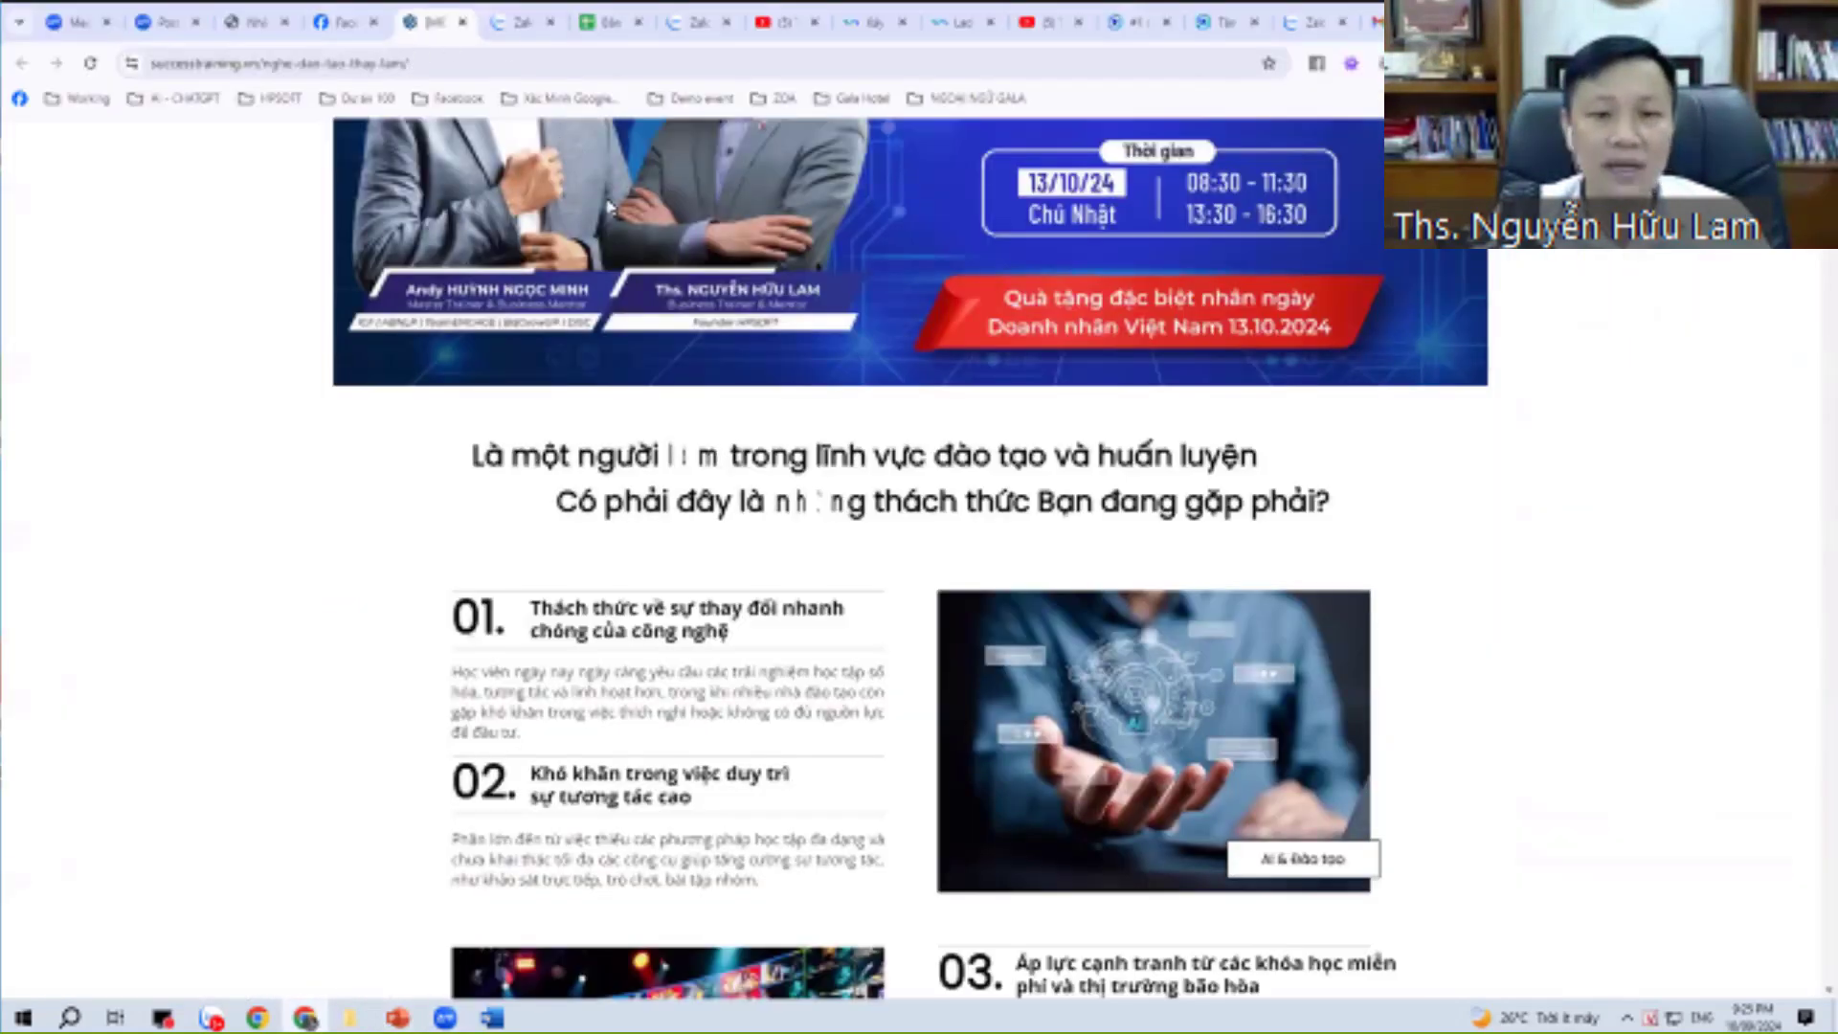
{"action": "left_click", "coordinate": [493, 26]}
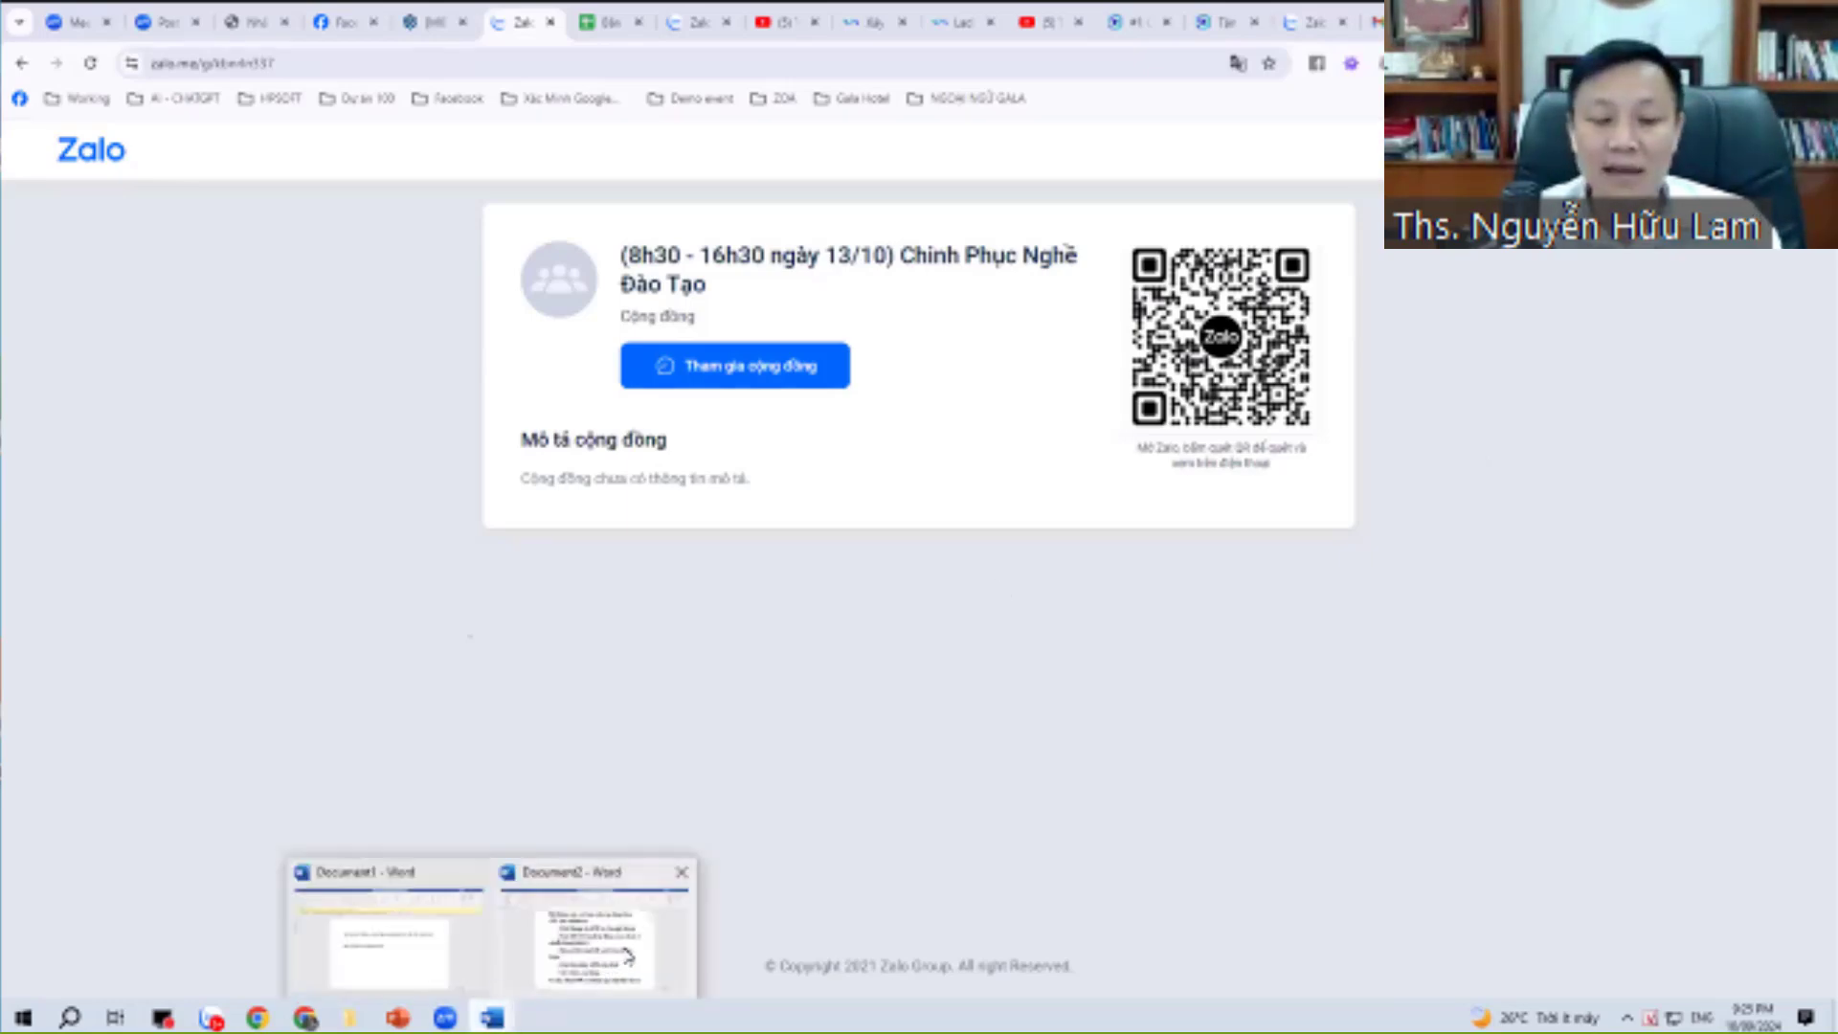
Colour the automatic-email bullet red in the Word recap.
{"action": "left_click", "coordinate": [613, 962]}
{"action": "scroll", "coordinate": [714, 763], "scroll_direction": "down", "scroll_amount": 1}
{"action": "scroll", "coordinate": [713, 763], "scroll_direction": "down", "scroll_amount": 2}
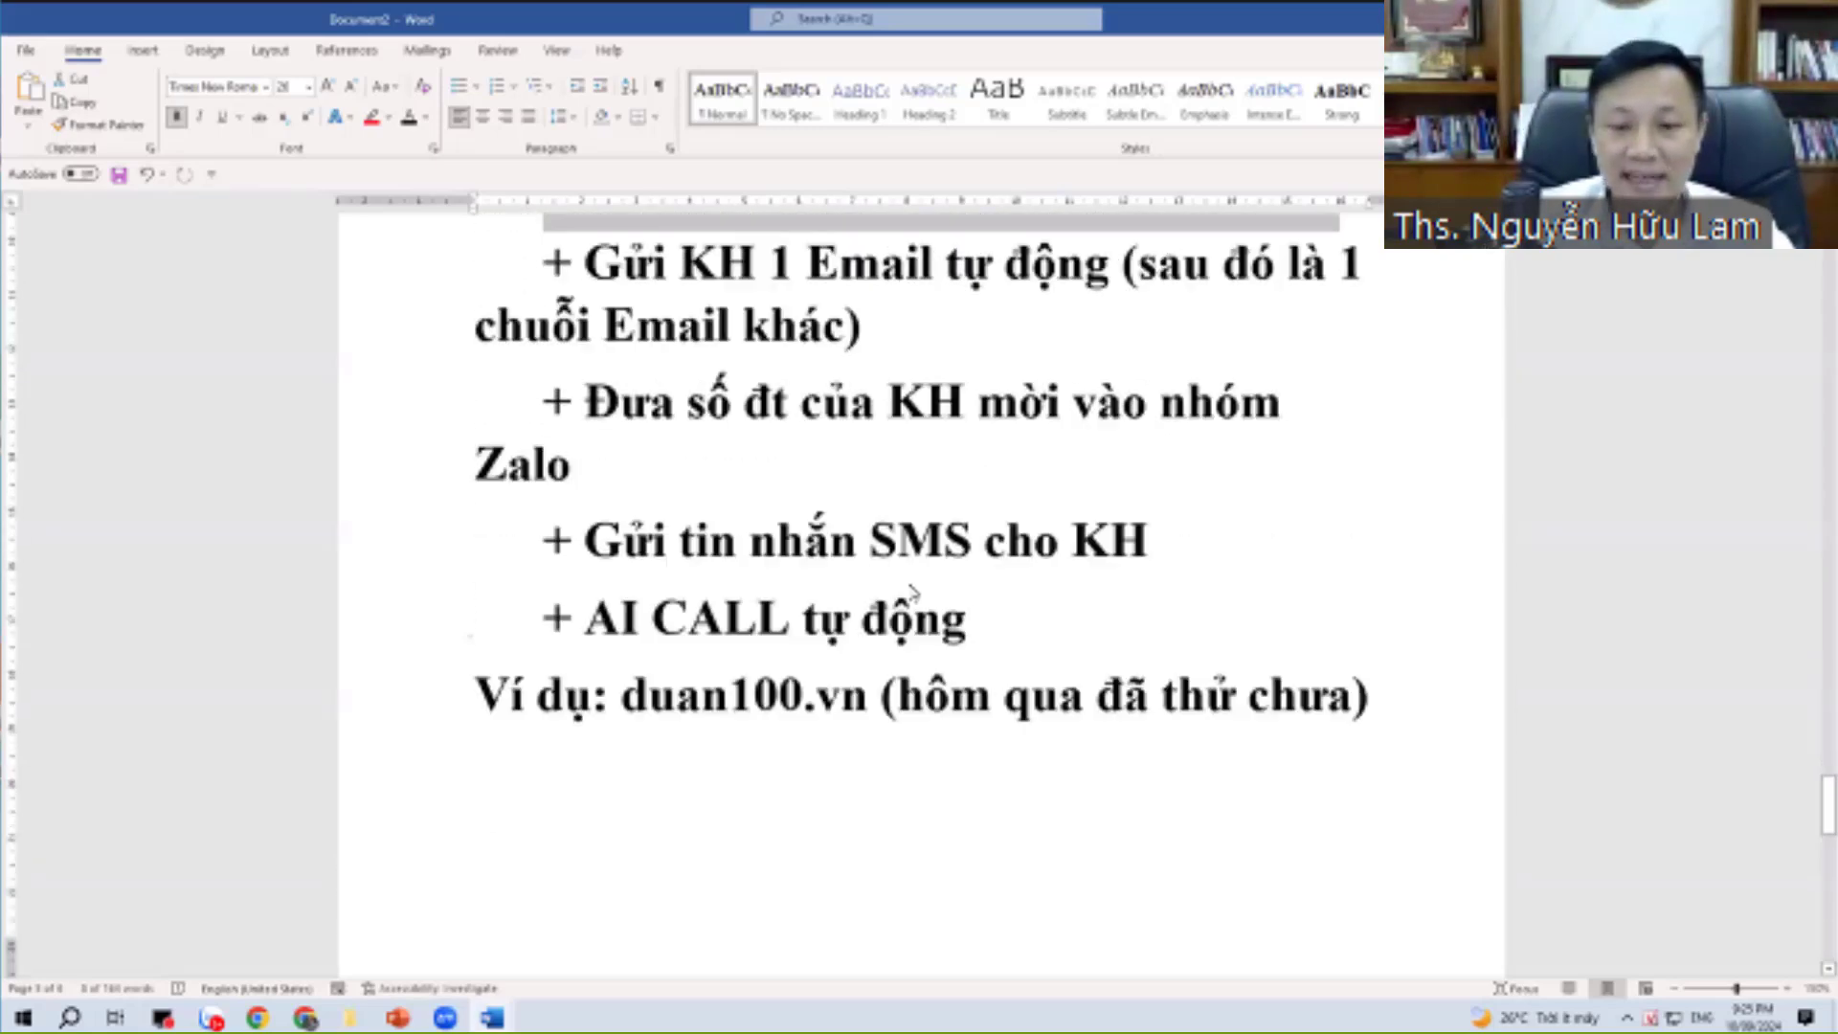
{"action": "scroll", "coordinate": [713, 763], "scroll_direction": "up", "scroll_amount": 3}
{"action": "triple_click", "coordinate": [902, 609]}
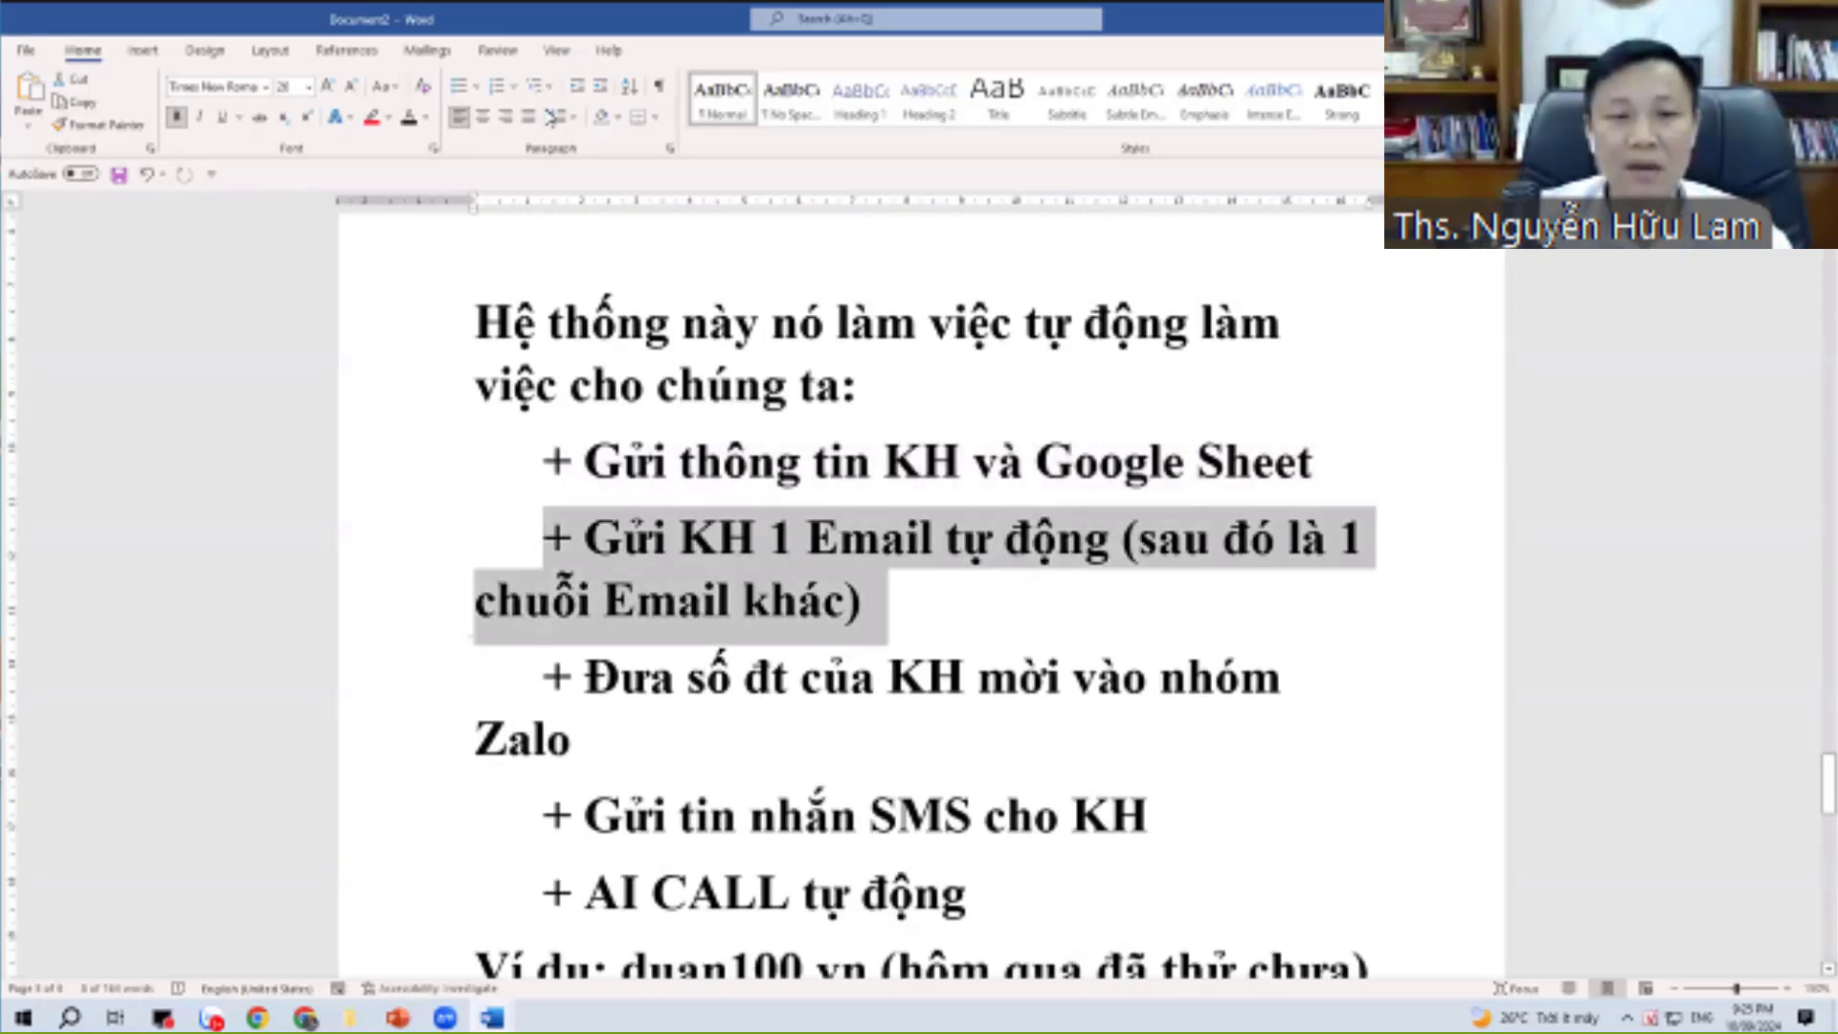
{"action": "left_click", "coordinate": [425, 117]}
{"action": "left_click", "coordinate": [425, 326]}
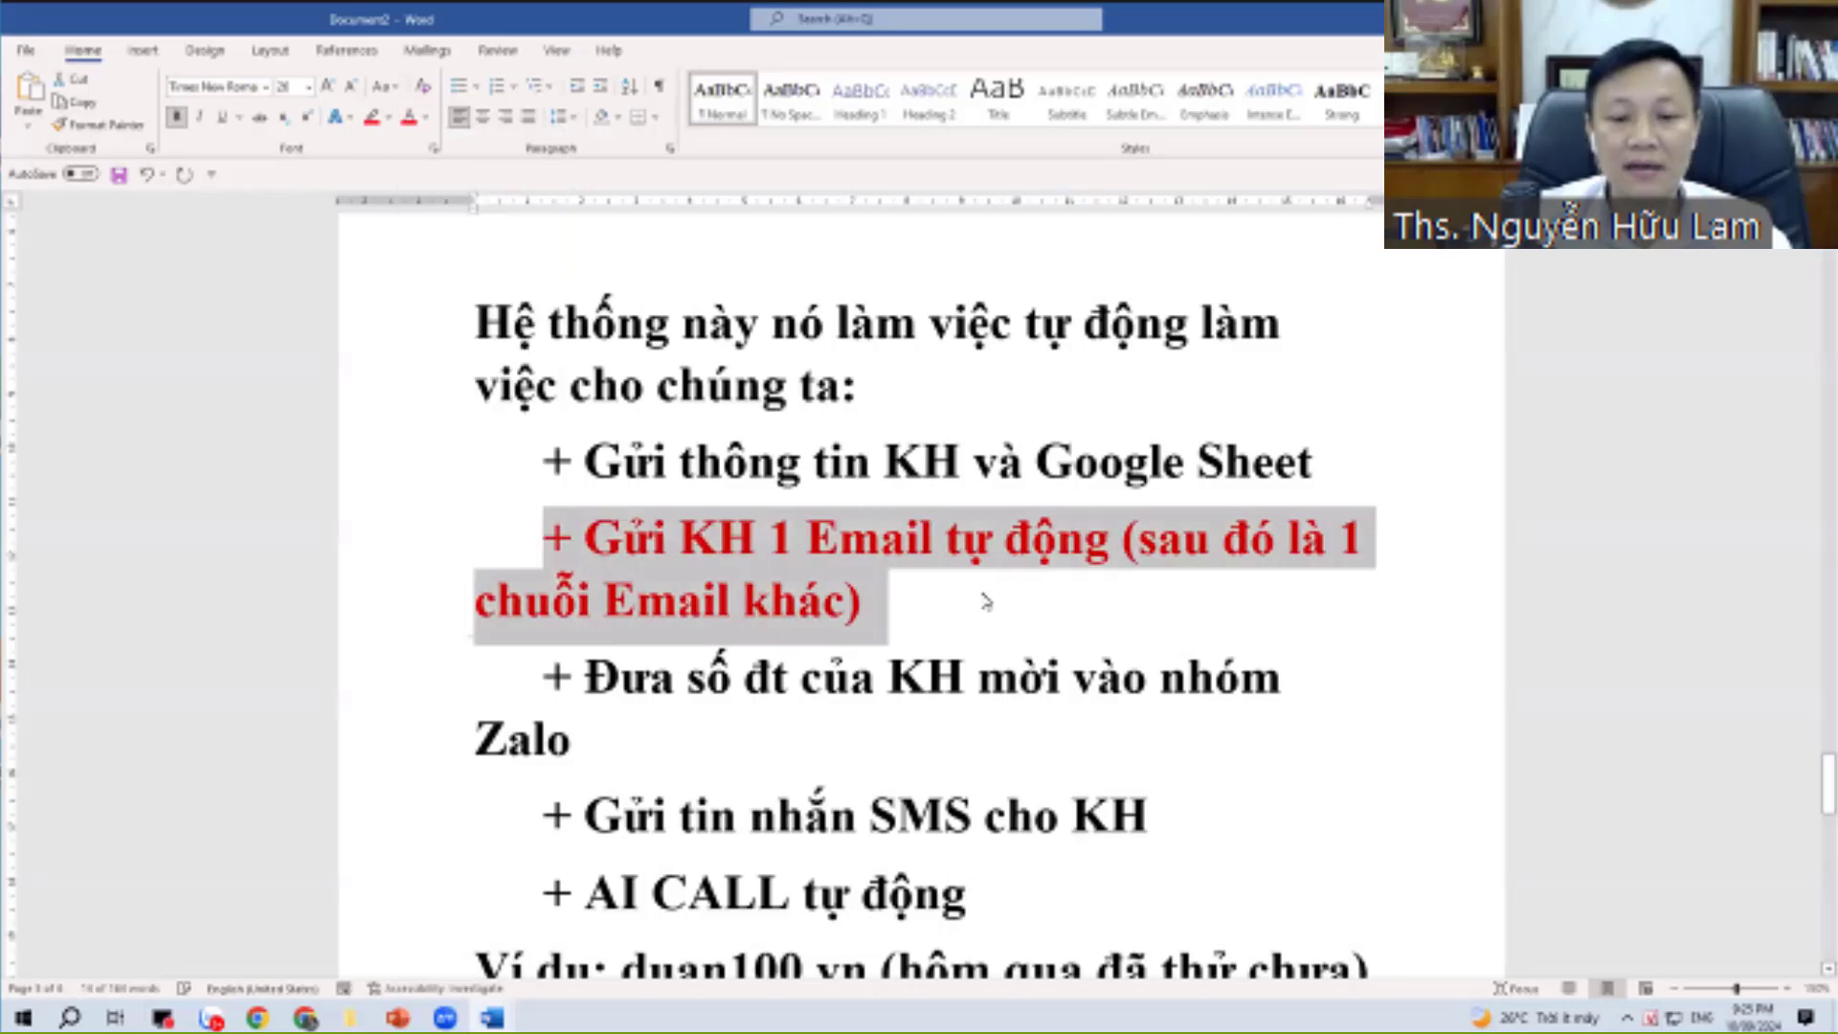
{"action": "left_click", "coordinate": [985, 603]}
Move the bracketed note onto its own line and add 'chăm sóc sau đó' after 'khác'.
{"action": "left_click", "coordinate": [1111, 532]}
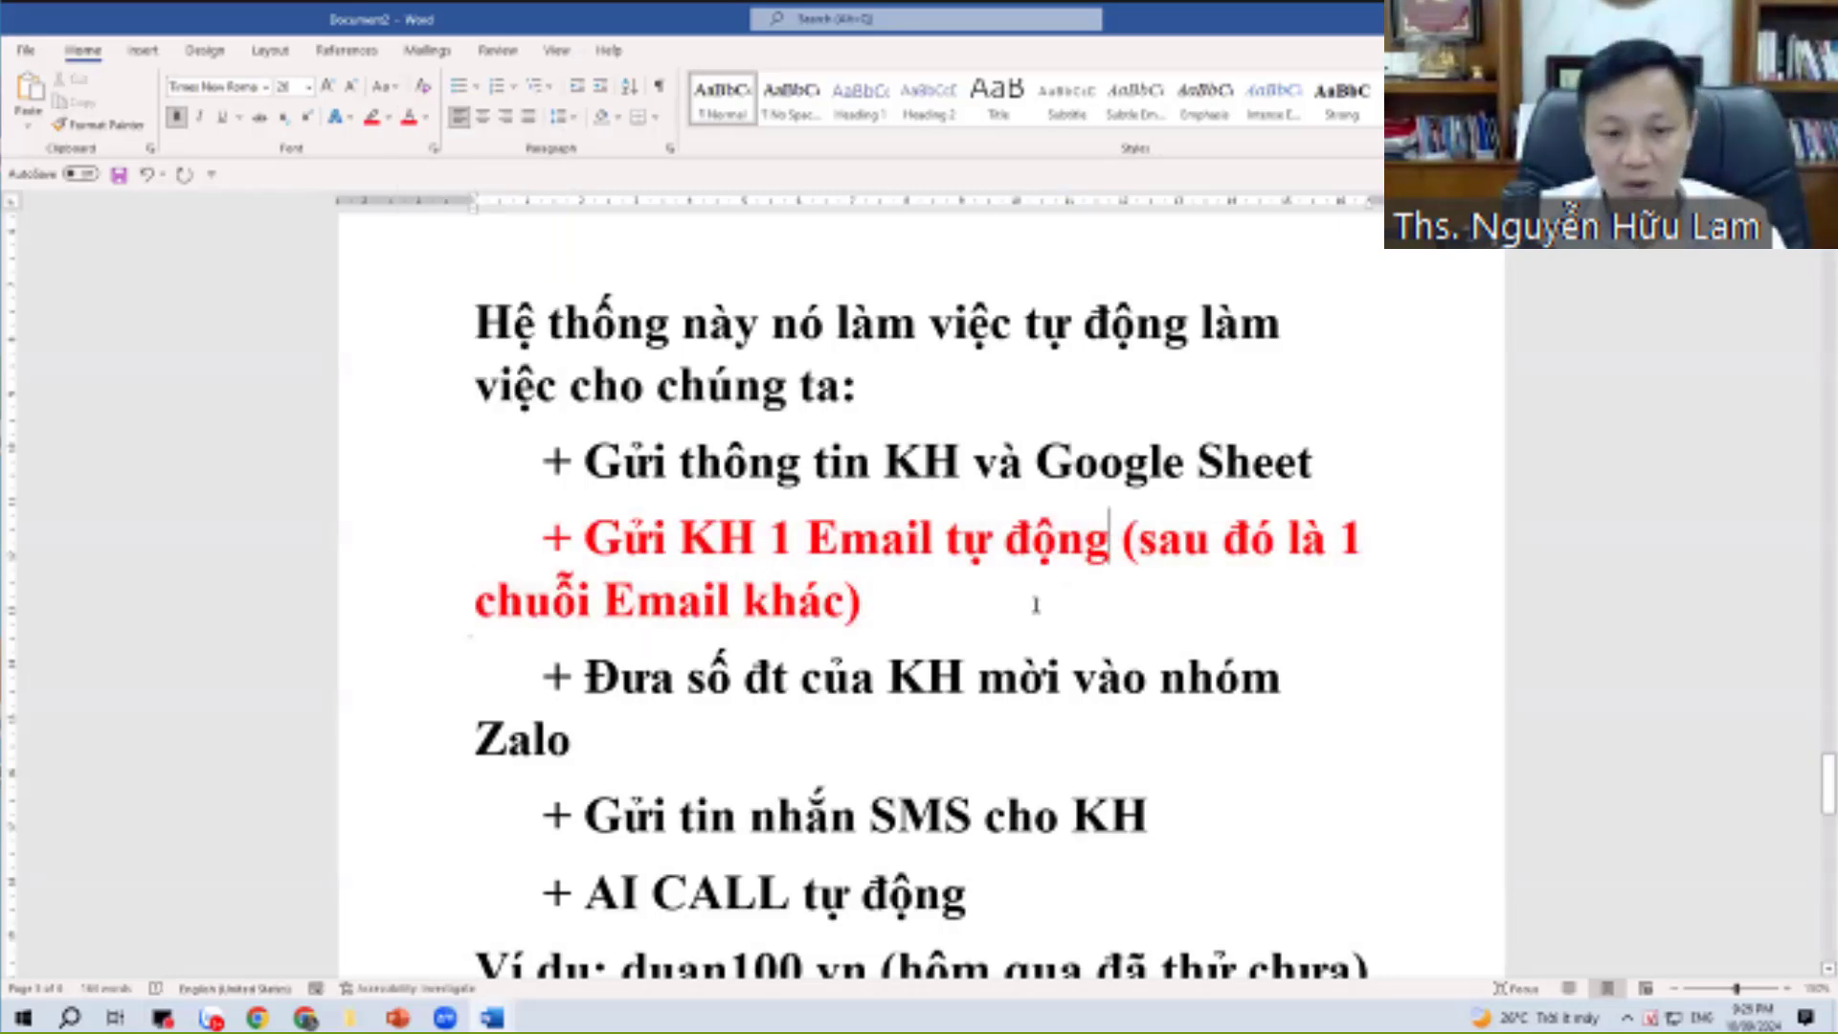
{"action": "key", "text": "Return"}
{"action": "left_click_drag", "start_coordinate": [747, 621], "coordinate": [1064, 637]}
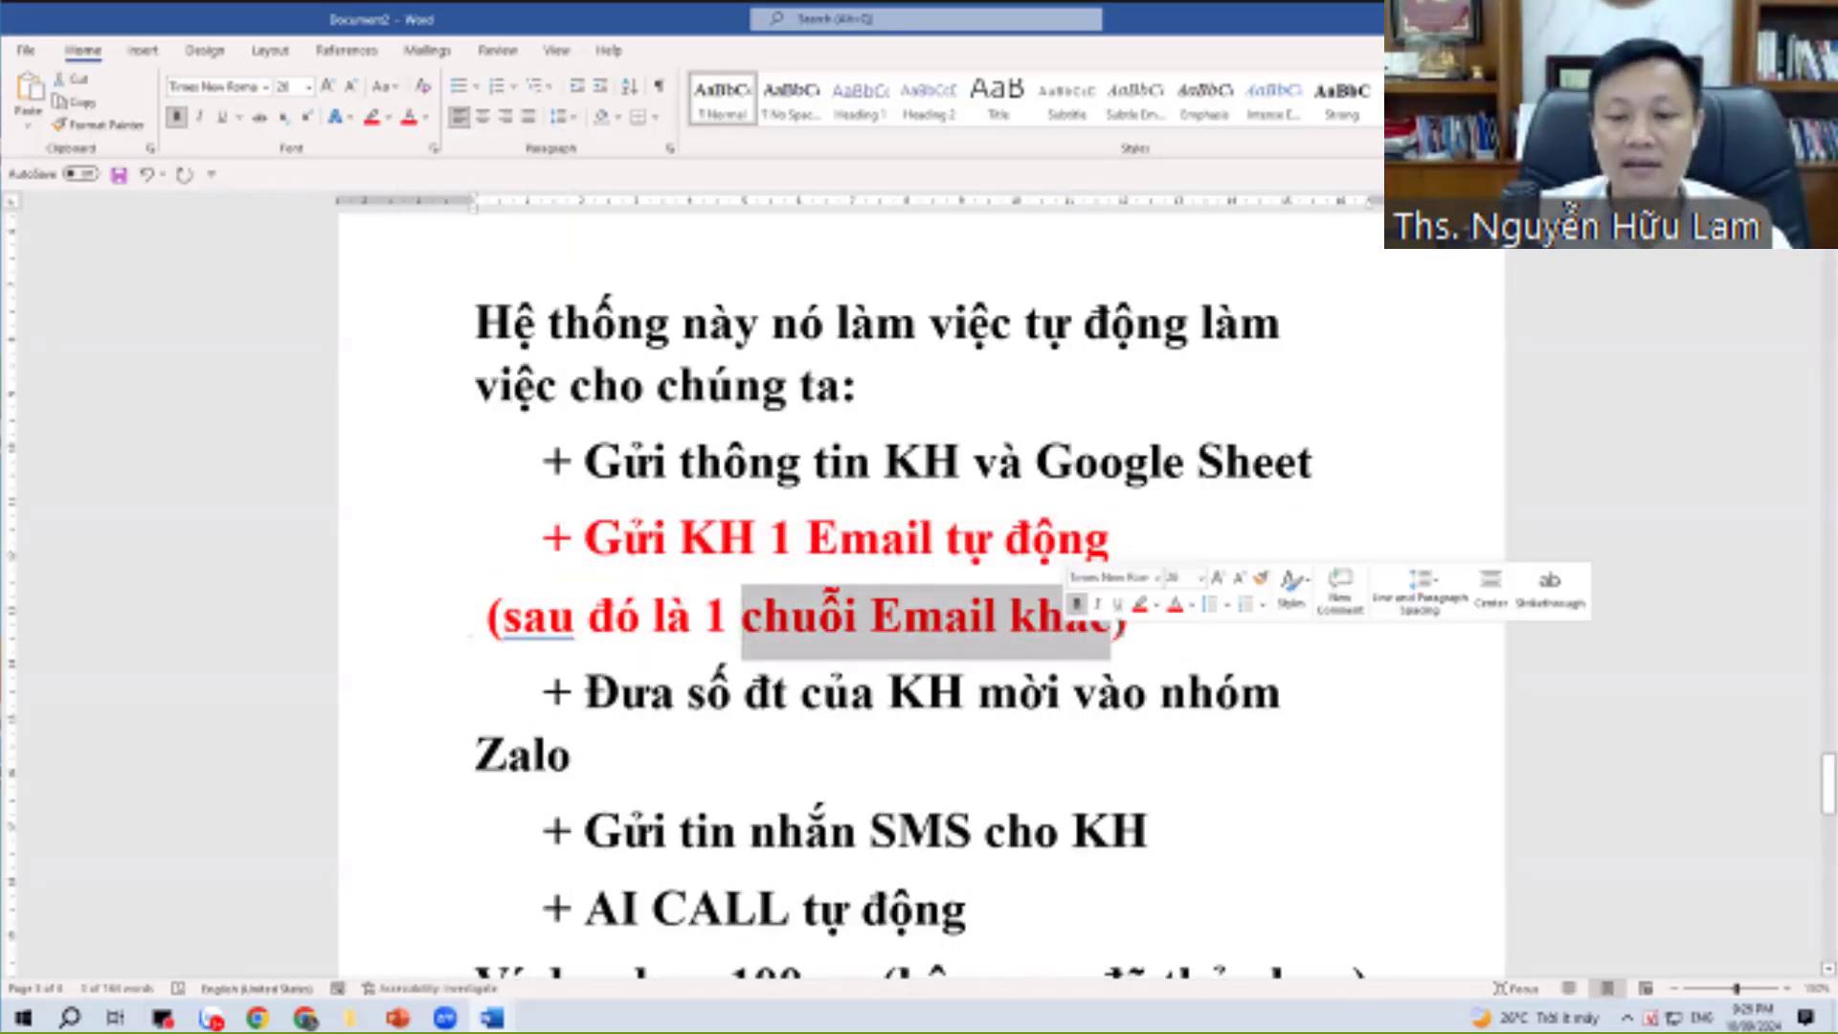
{"action": "left_click", "coordinate": [1110, 620]}
{"action": "type", "text": "chăm "}
{"action": "type", "text": "sóc sau đó"}
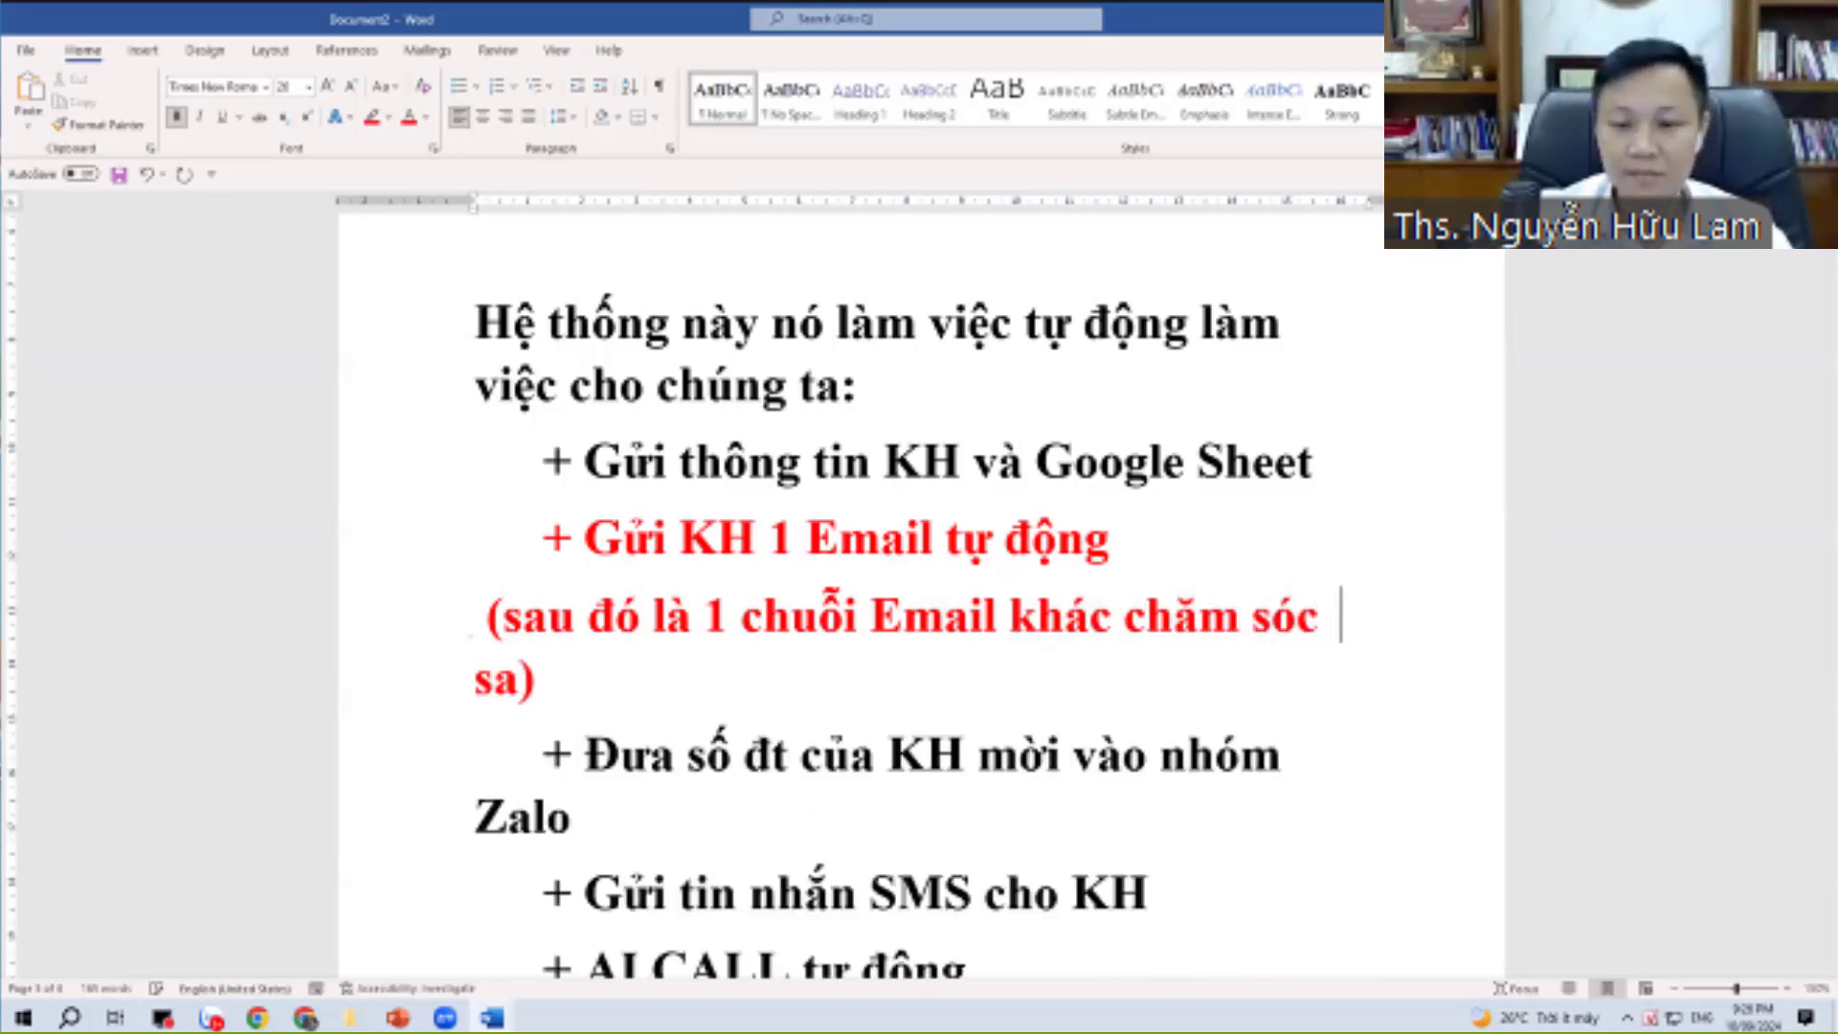
Replace the word before '1' with 'Tiếp theo' and add a blank line below the note.
{"action": "key", "text": "Up"}
{"action": "key", "text": "Right"}
{"action": "key", "text": "Right"}
{"action": "key", "text": "Right"}
{"action": "key", "text": "Right"}
{"action": "key", "text": "Right"}
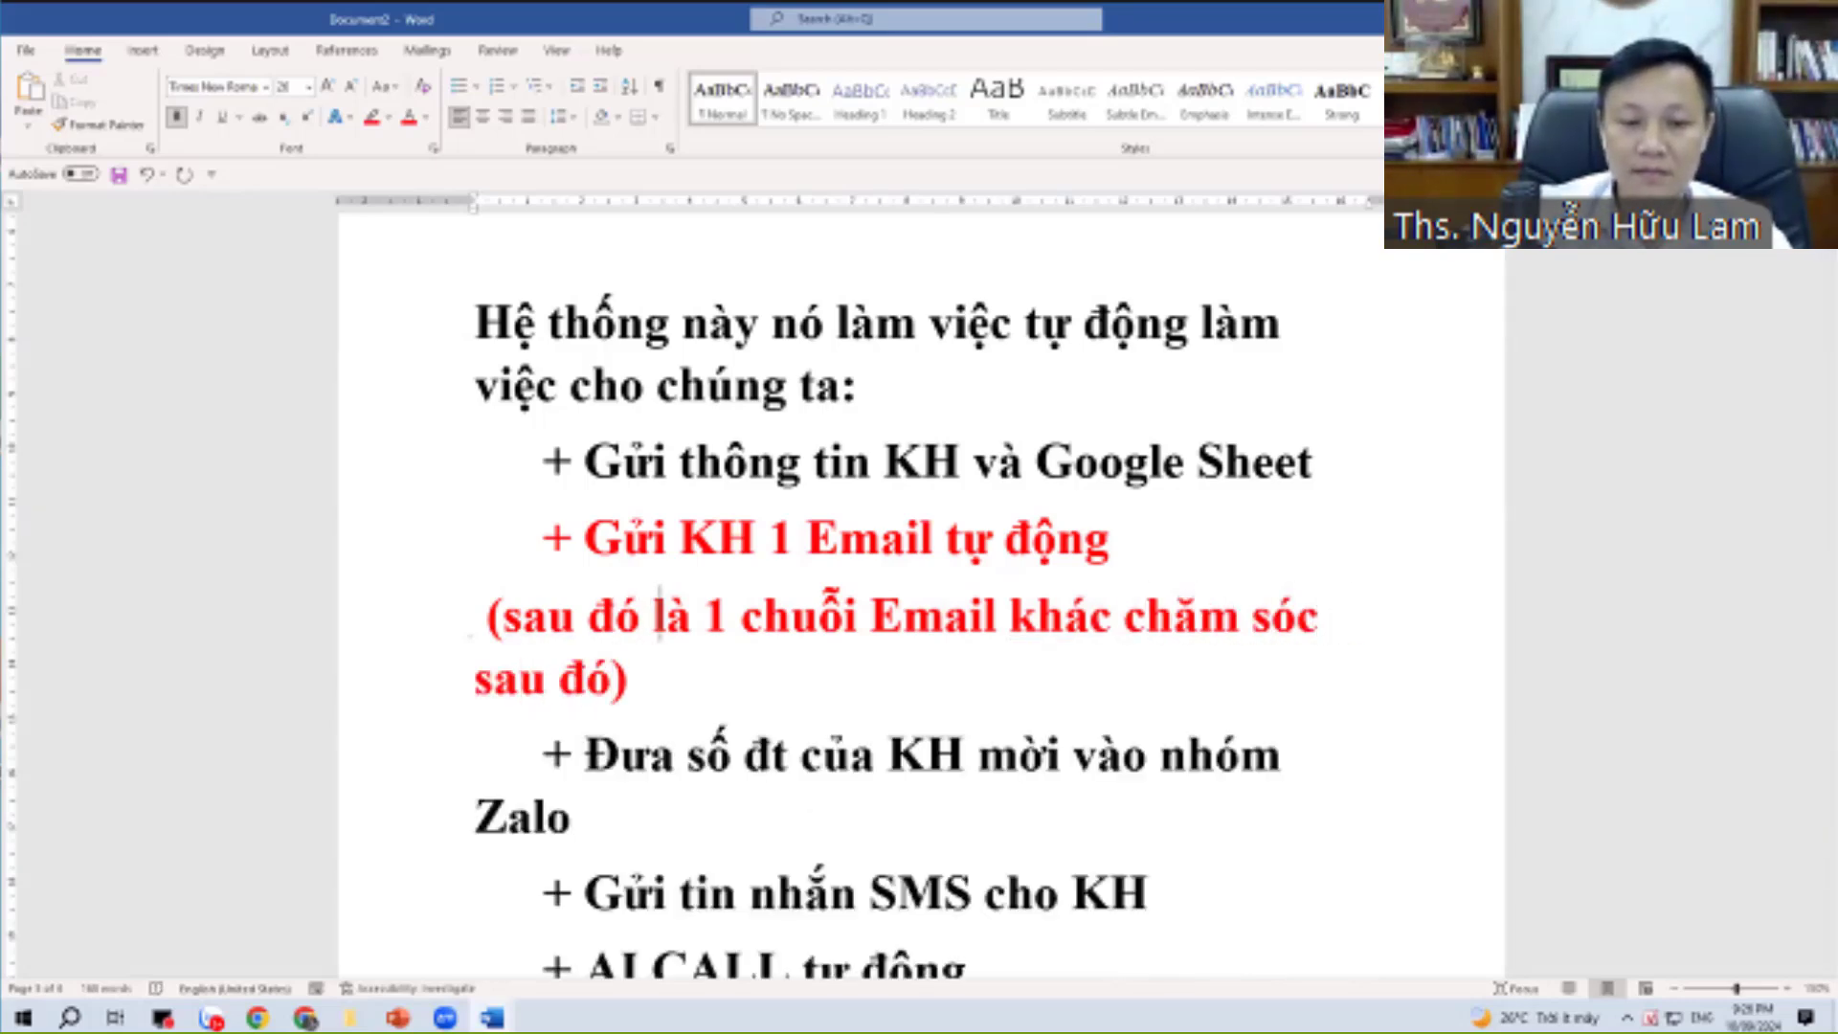
{"action": "key", "text": "BackSpace"}
{"action": "key", "text": "BackSpace"}
{"action": "key", "text": "BackSpace"}
{"action": "key", "text": "BackSpace"}
{"action": "key", "text": "BackSpace"}
{"action": "key", "text": "BackSpace"}
{"action": "key", "text": "BackSpace"}
{"action": "key", "text": "BackSpace"}
{"action": "key", "text": "BackSpace"}
{"action": "key", "text": "BackSpace"}
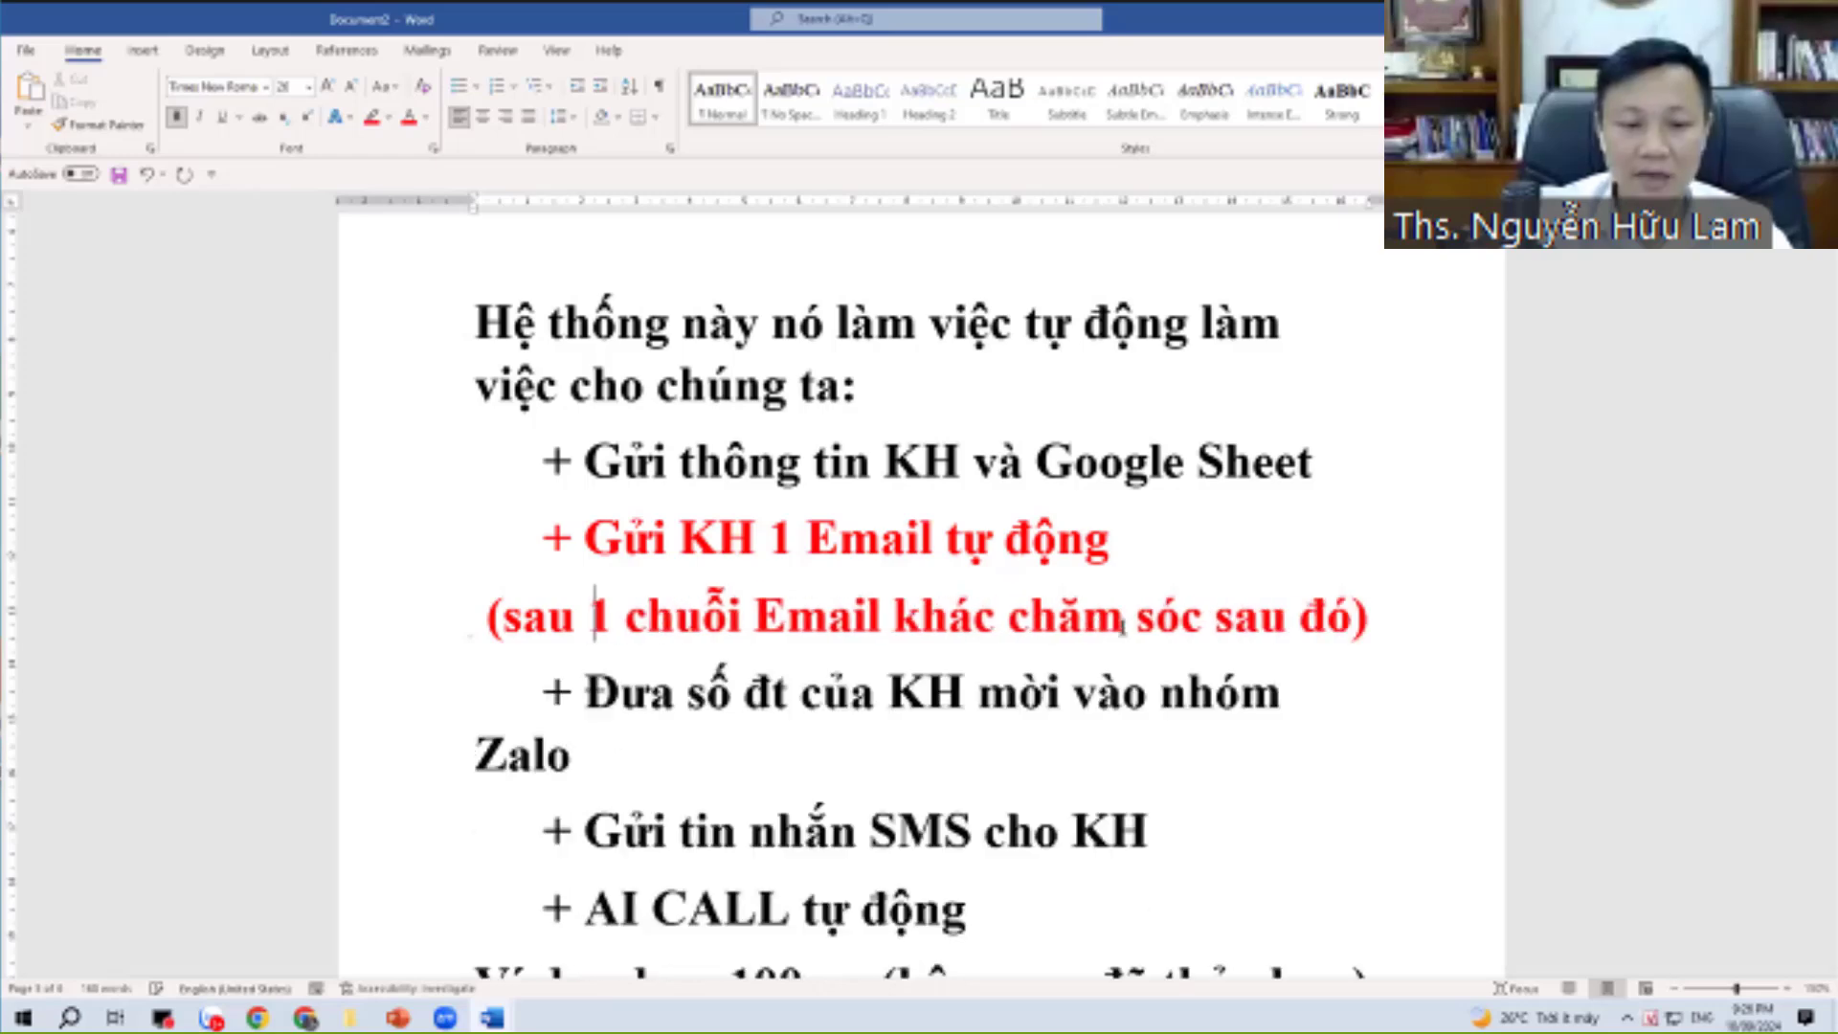
{"action": "type", "text": "Tiếp theo"}
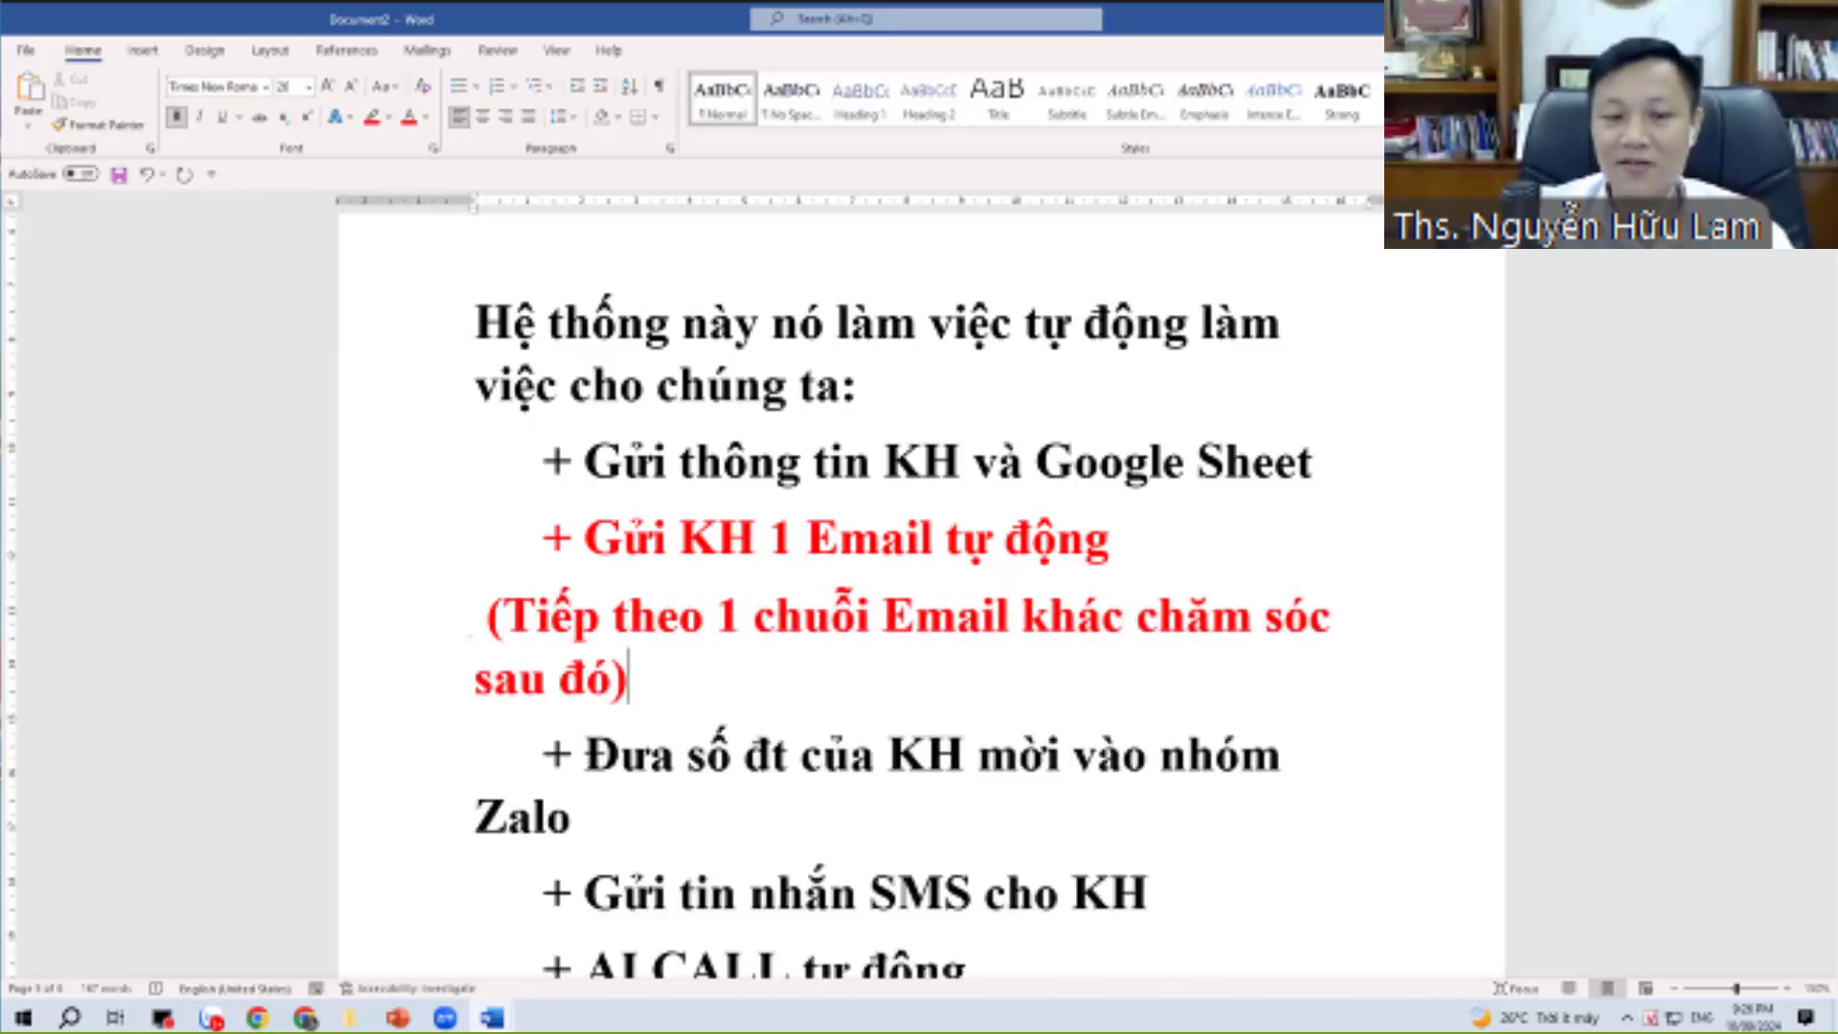
{"action": "key", "text": "Return"}
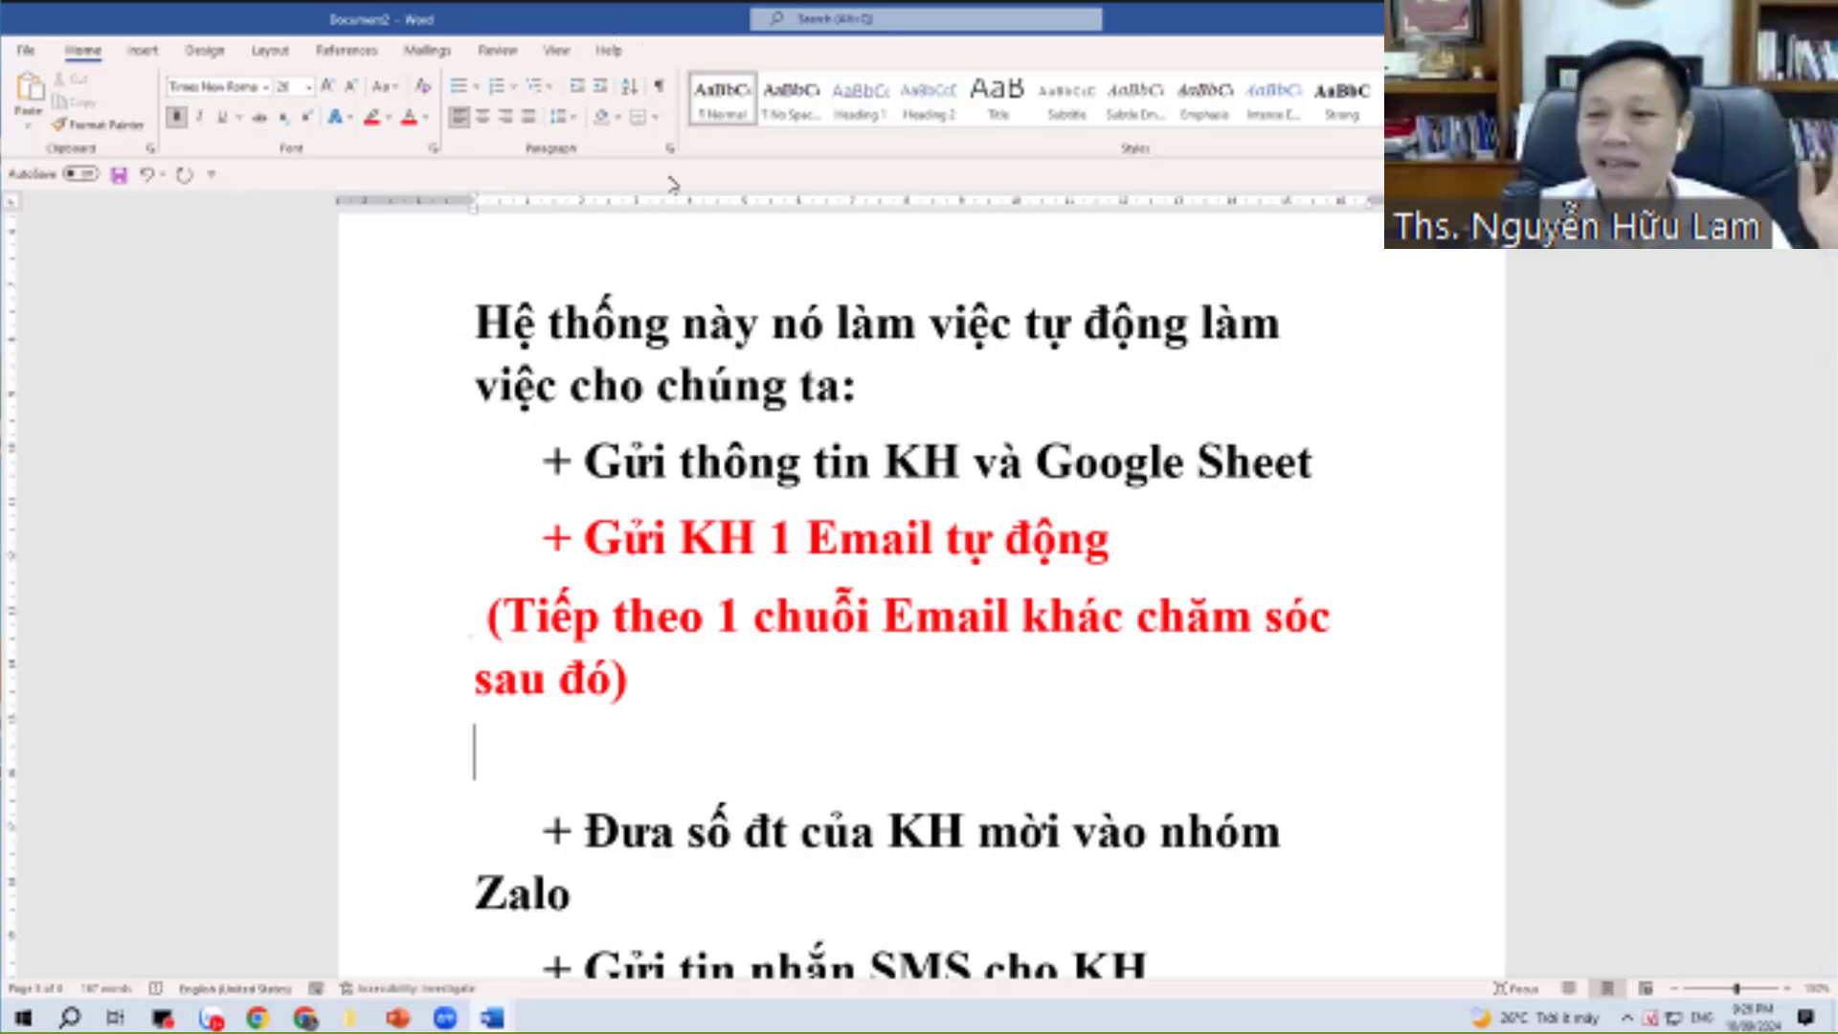
{"action": "scroll", "coordinate": [1451, 308], "scroll_direction": "down", "scroll_amount": 1}
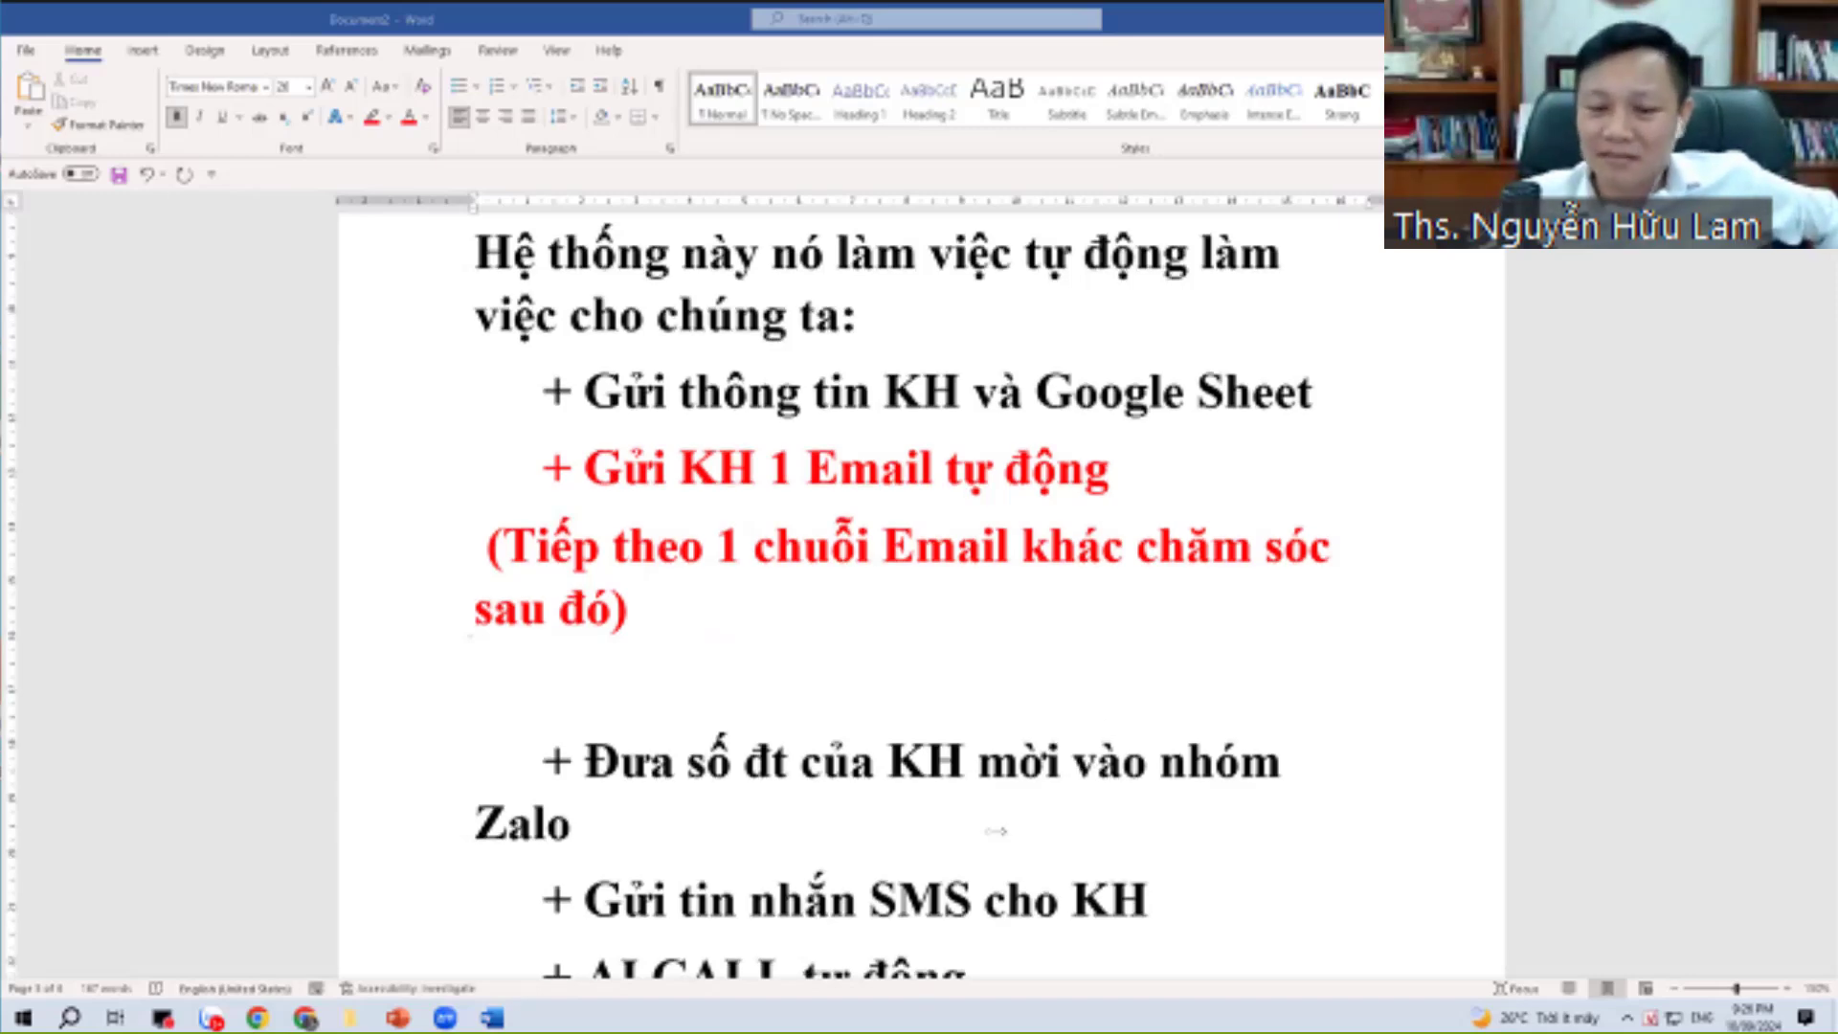
{"action": "scroll", "coordinate": [603, 937], "scroll_direction": "down", "scroll_amount": 1}
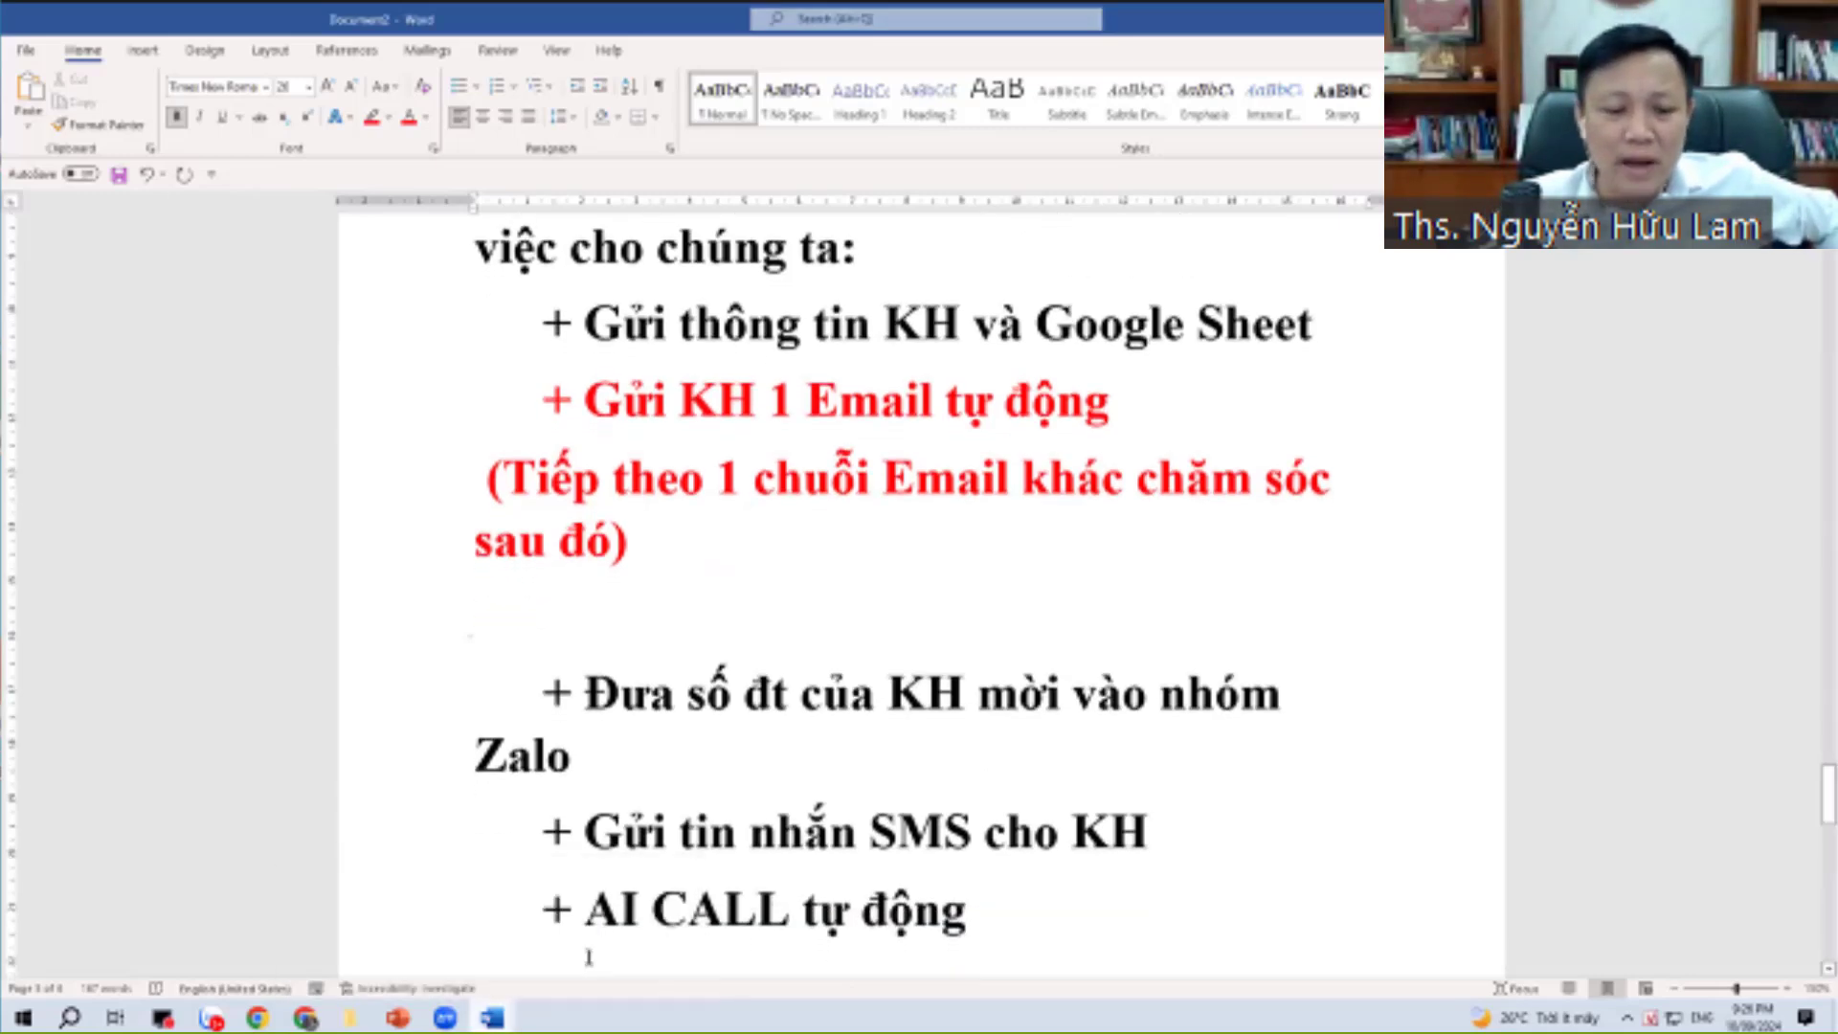
Look over the Zalo free yoga group tab, then show the 'Bảng Giá Dịch Vụ Tài Nguyên' spreadsheet.
{"action": "left_click", "coordinate": [308, 1018]}
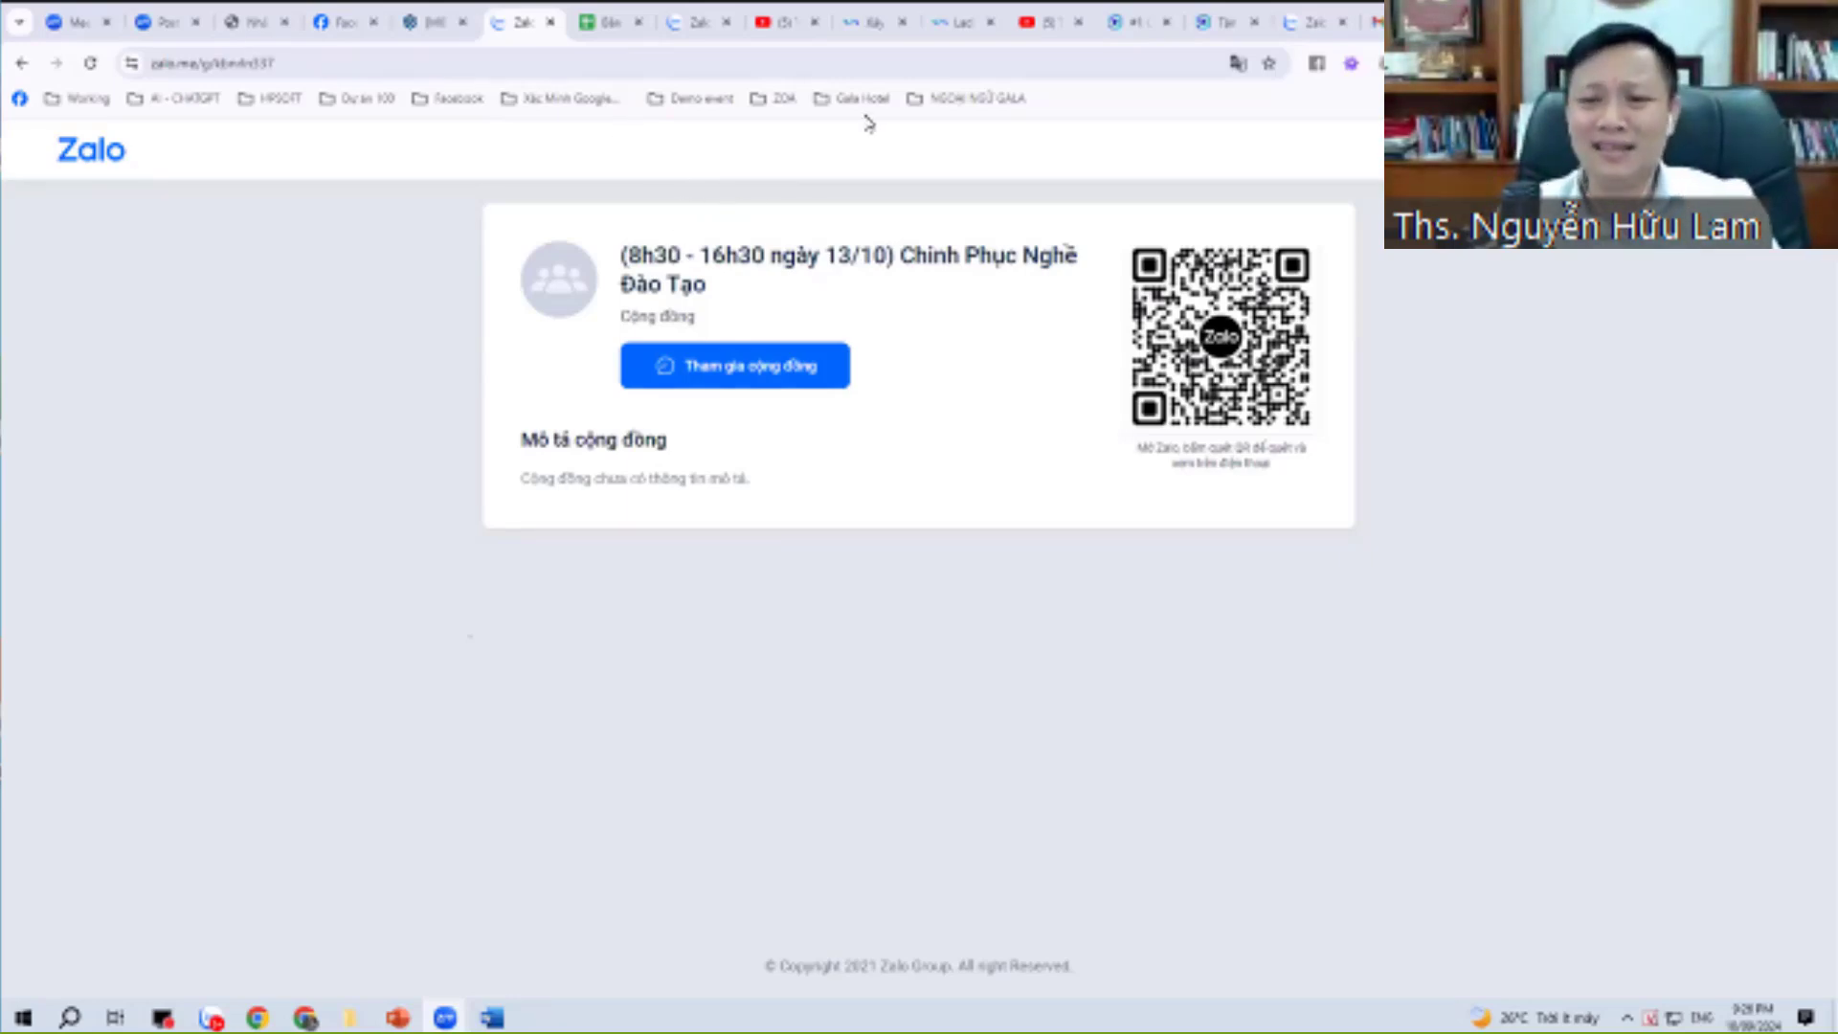
{"action": "left_click", "coordinate": [697, 21]}
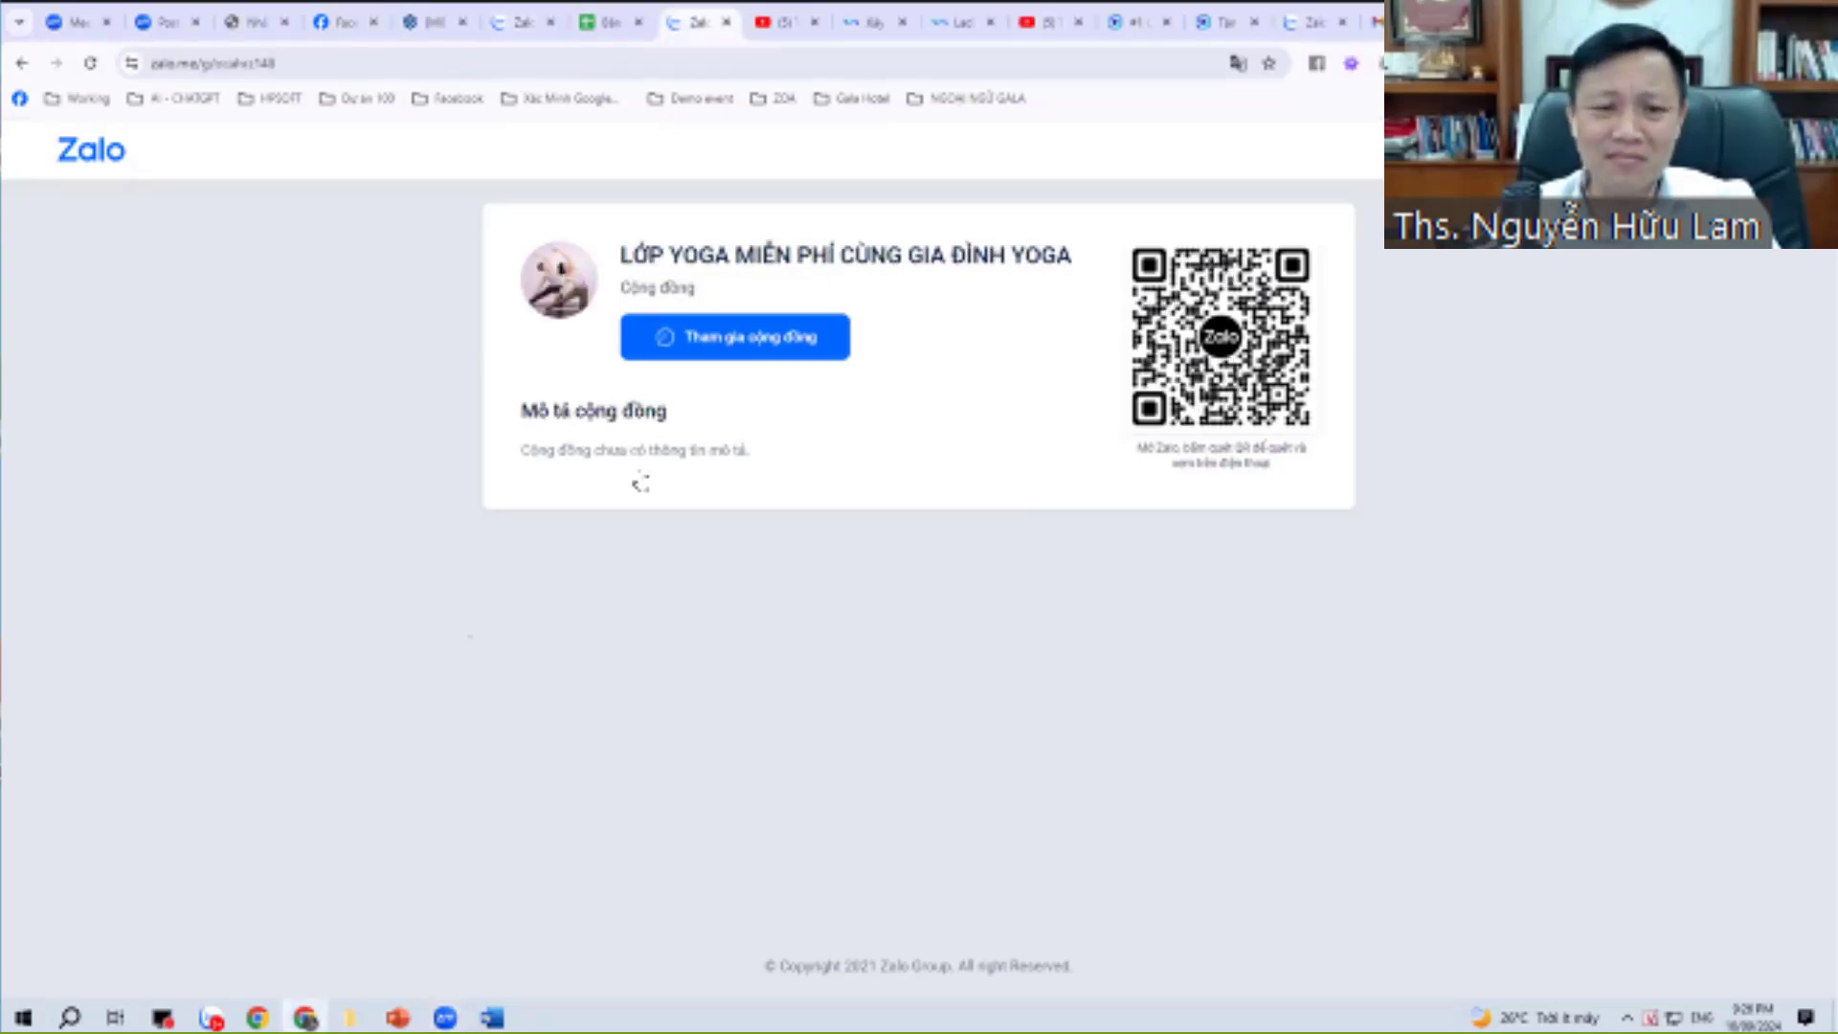
{"action": "left_click", "coordinate": [611, 19]}
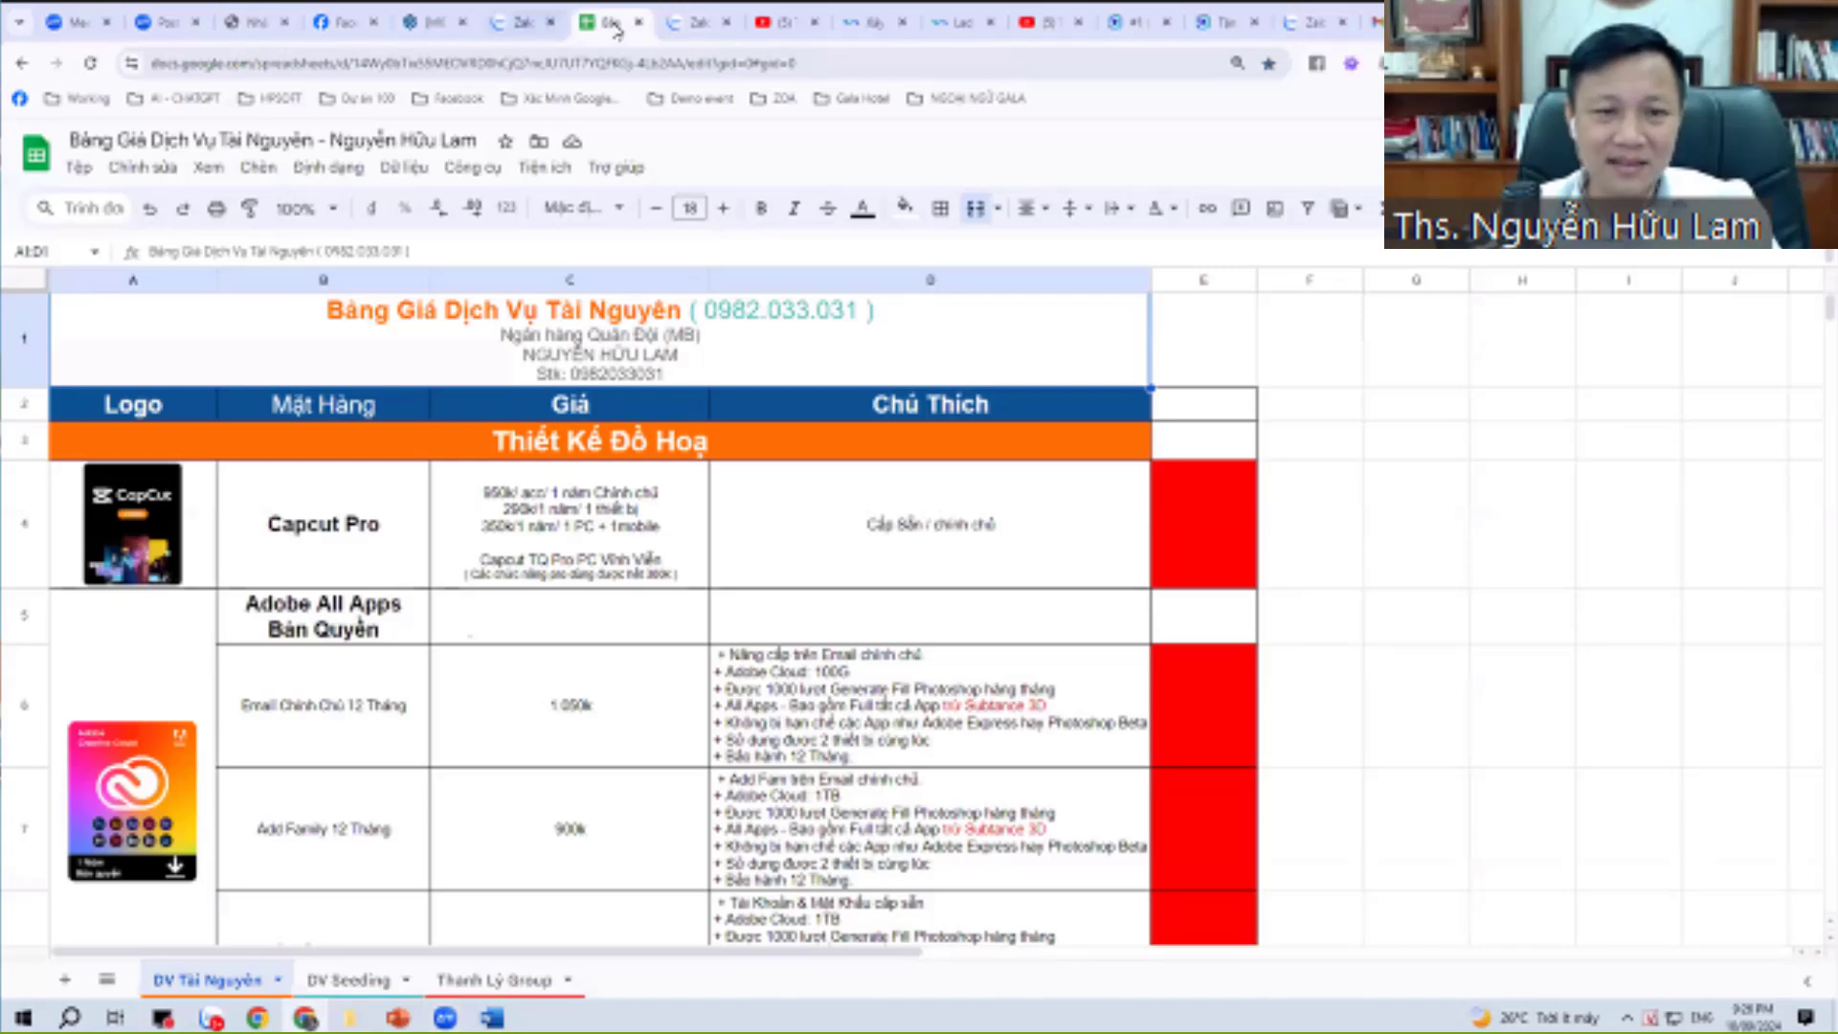
{"action": "left_click", "coordinate": [522, 21]}
{"action": "key", "text": "ctrl+Tab"}
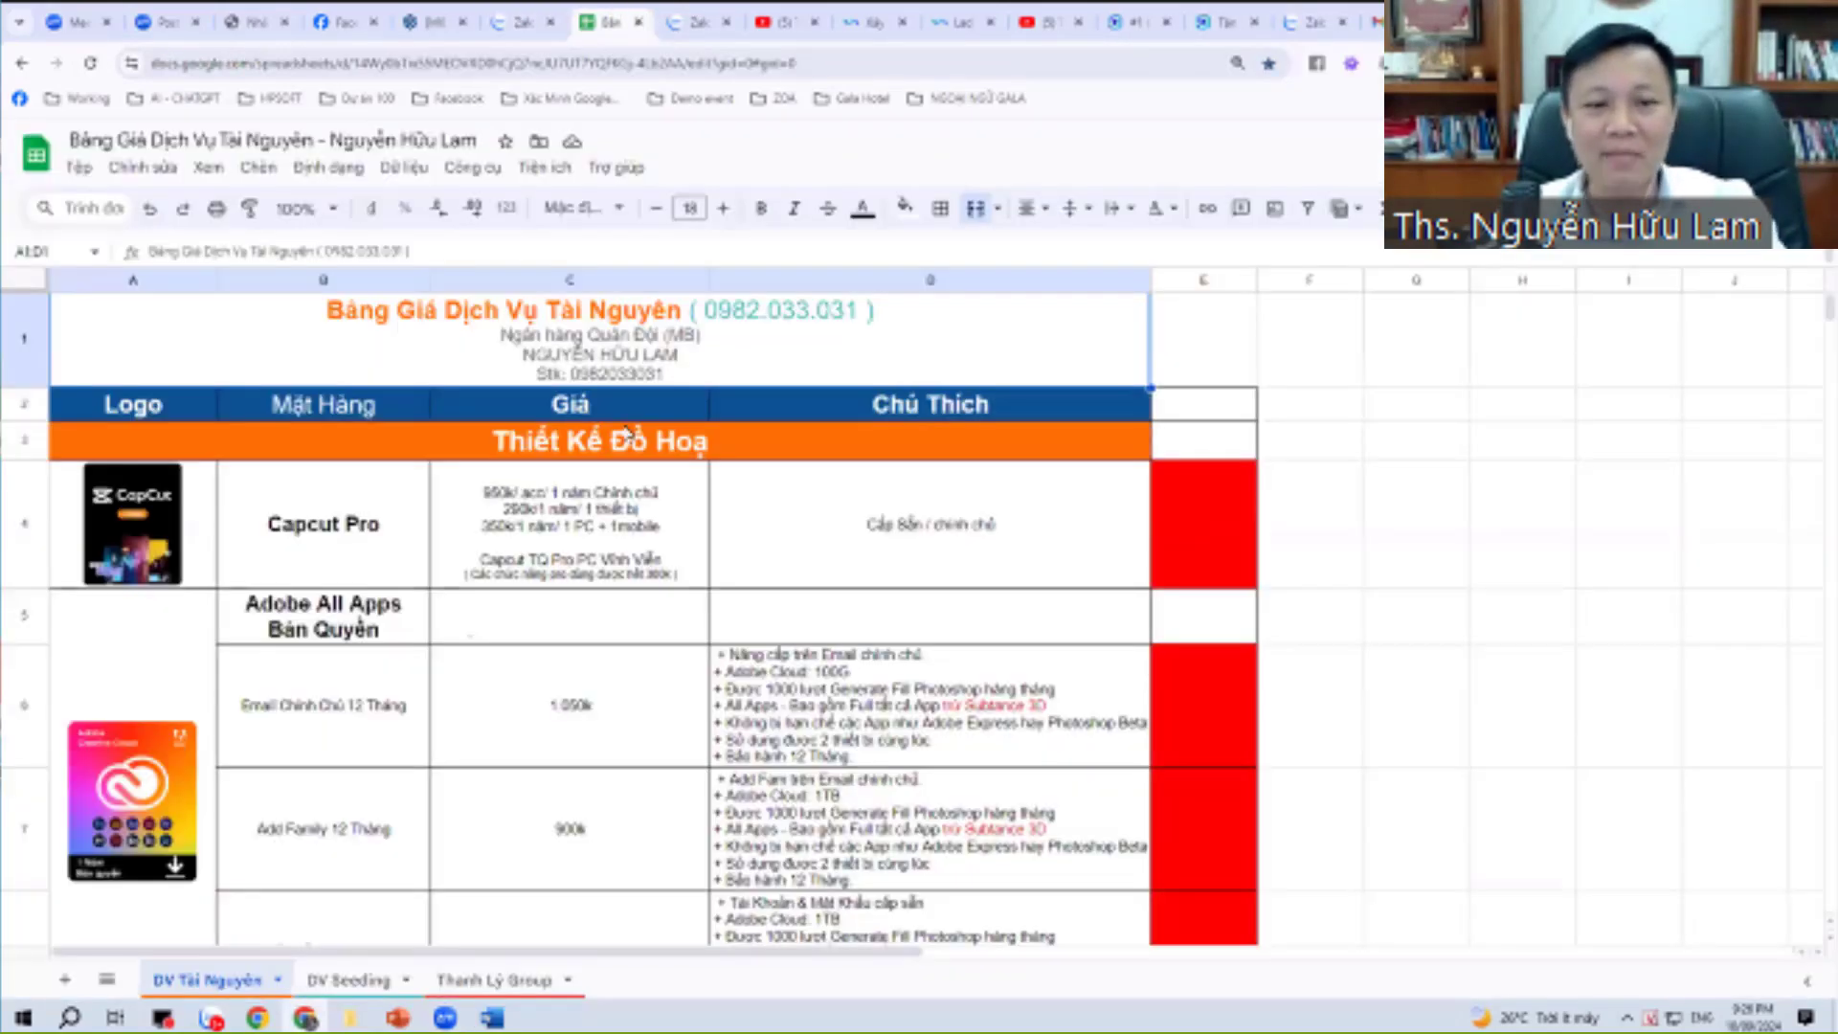
{"action": "key", "text": "ctrl+Tab"}
{"action": "key", "text": "ctrl+shift+Tab"}
{"action": "scroll", "coordinate": [663, 536], "scroll_direction": "down", "scroll_amount": 15}
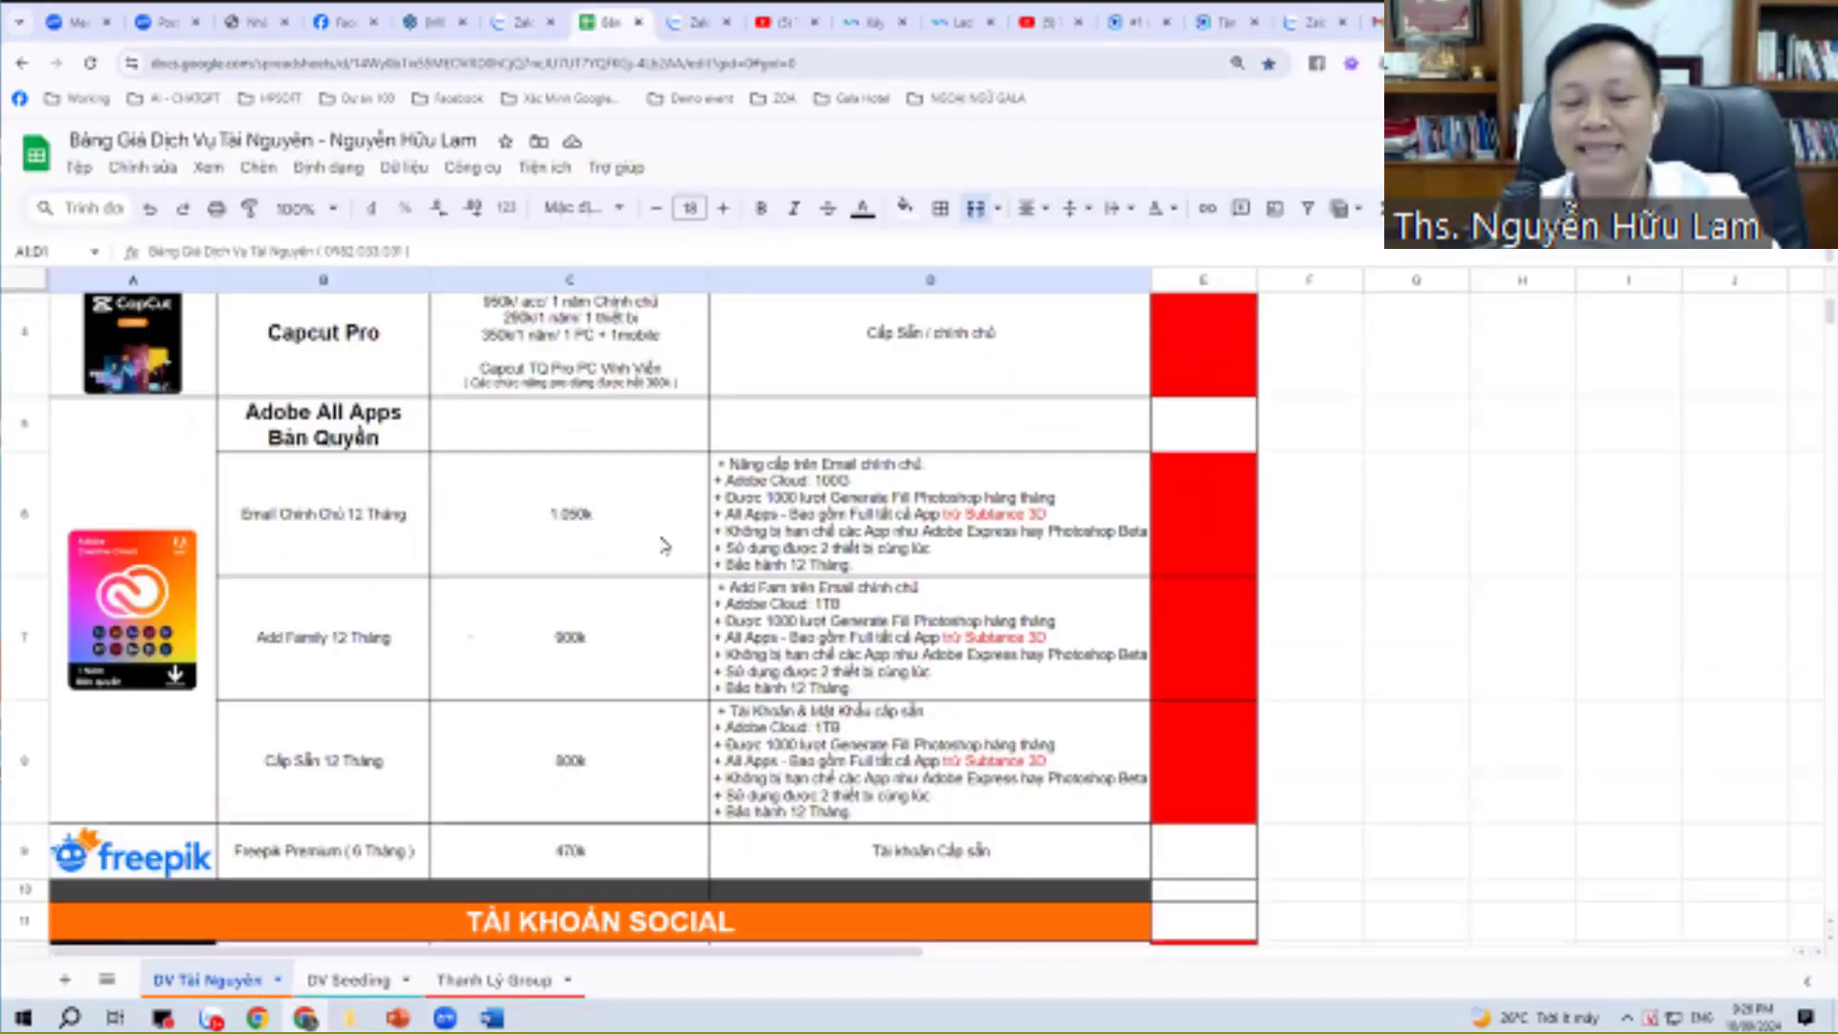
{"action": "scroll", "coordinate": [661, 541], "scroll_direction": "down", "scroll_amount": 18}
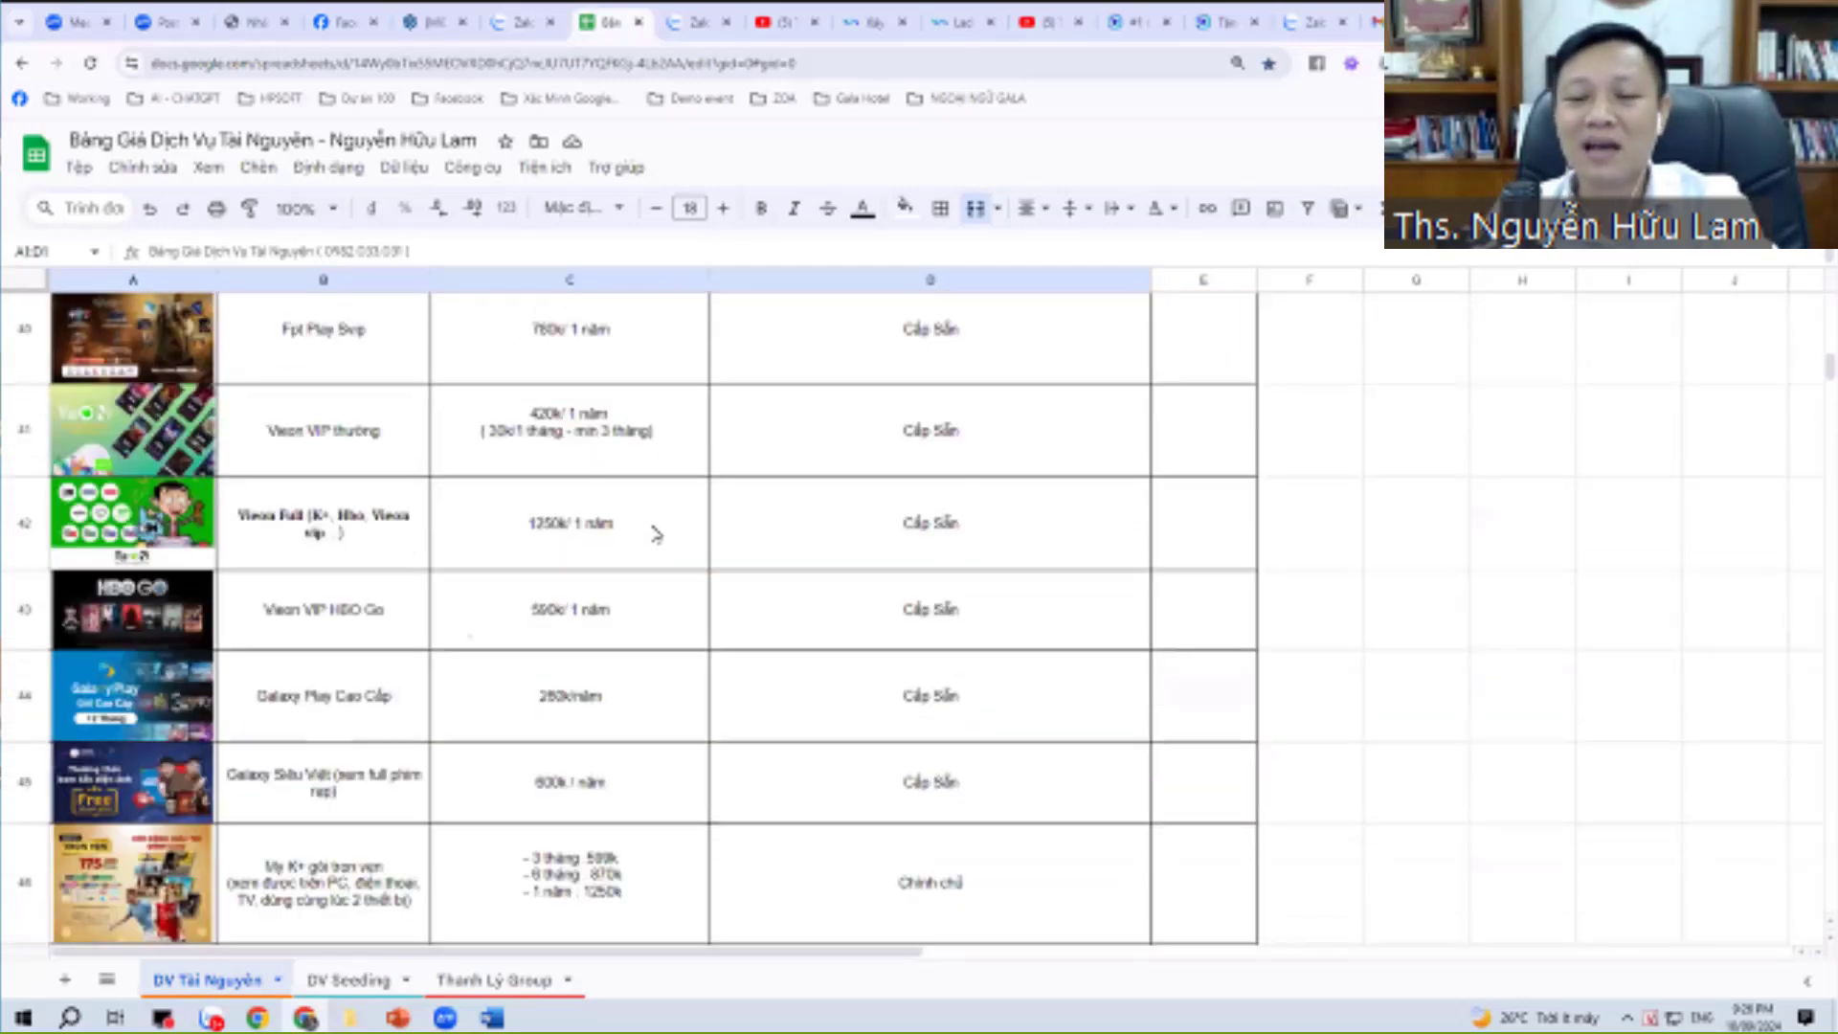
{"action": "scroll", "coordinate": [660, 546], "scroll_direction": "down", "scroll_amount": 10}
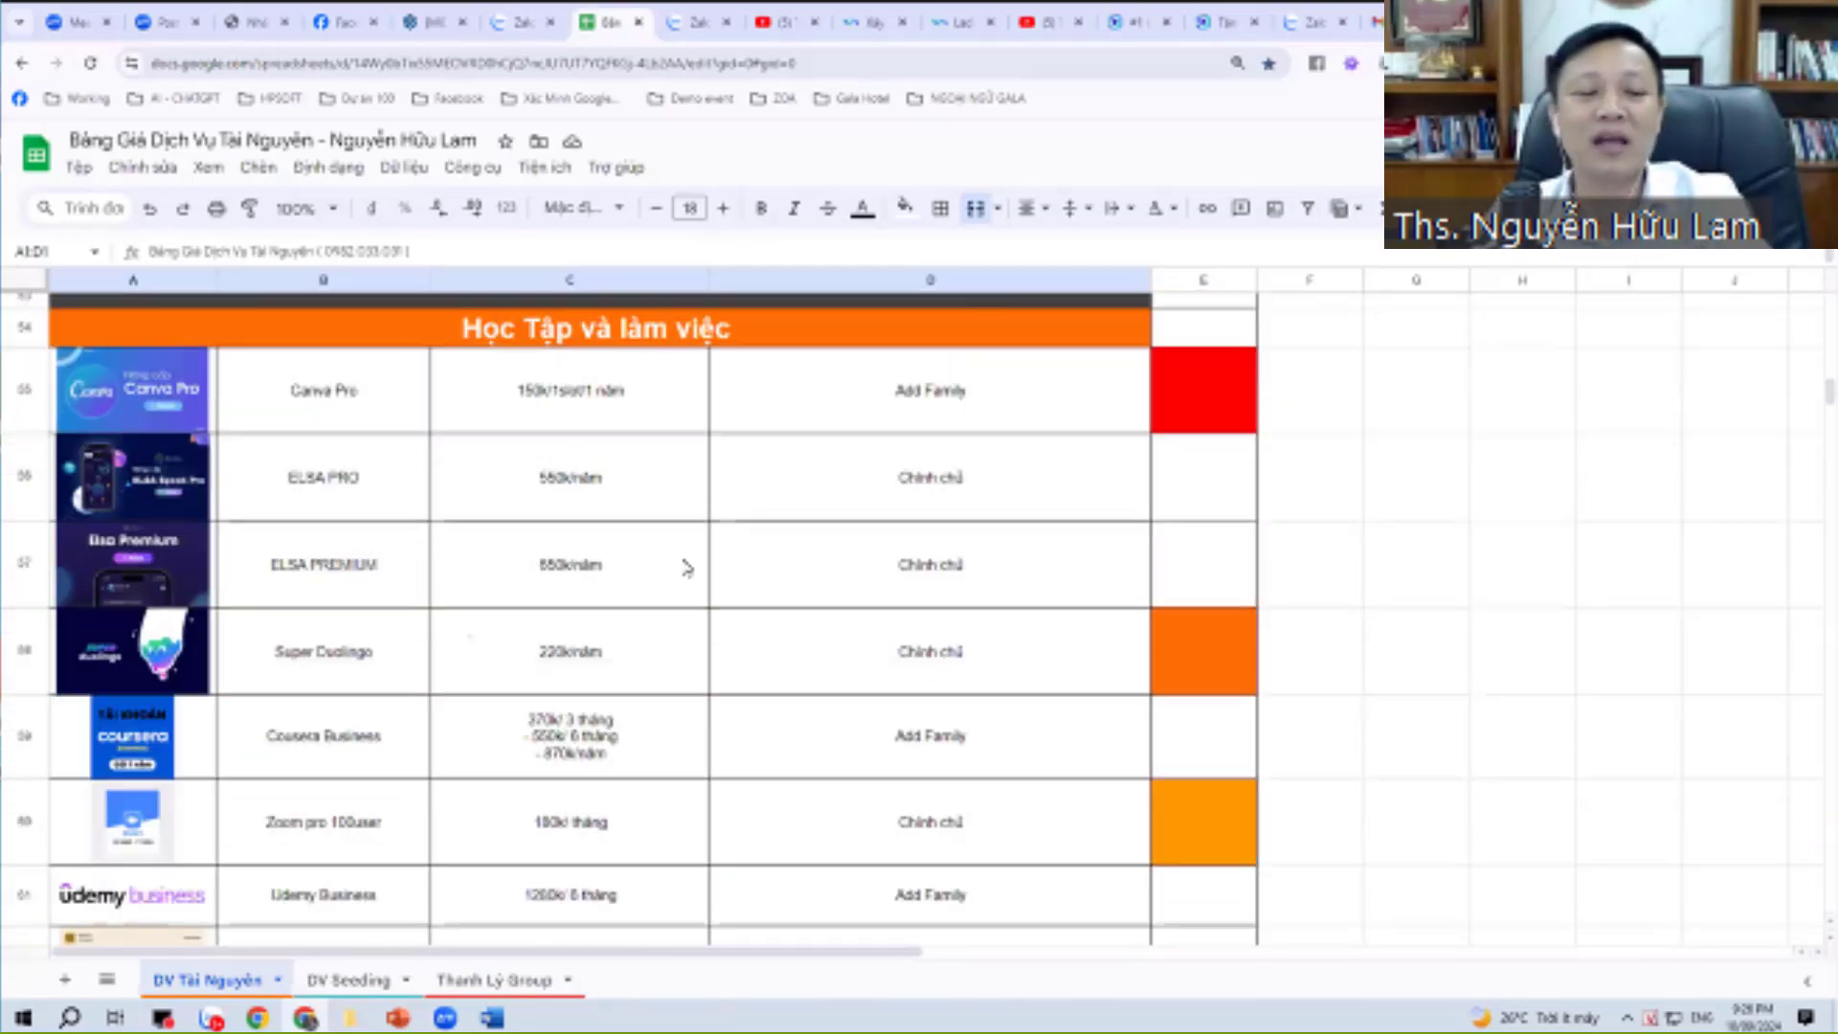
{"action": "scroll", "coordinate": [698, 573], "scroll_direction": "down", "scroll_amount": 5}
{"action": "scroll", "coordinate": [694, 578], "scroll_direction": "up", "scroll_amount": 20}
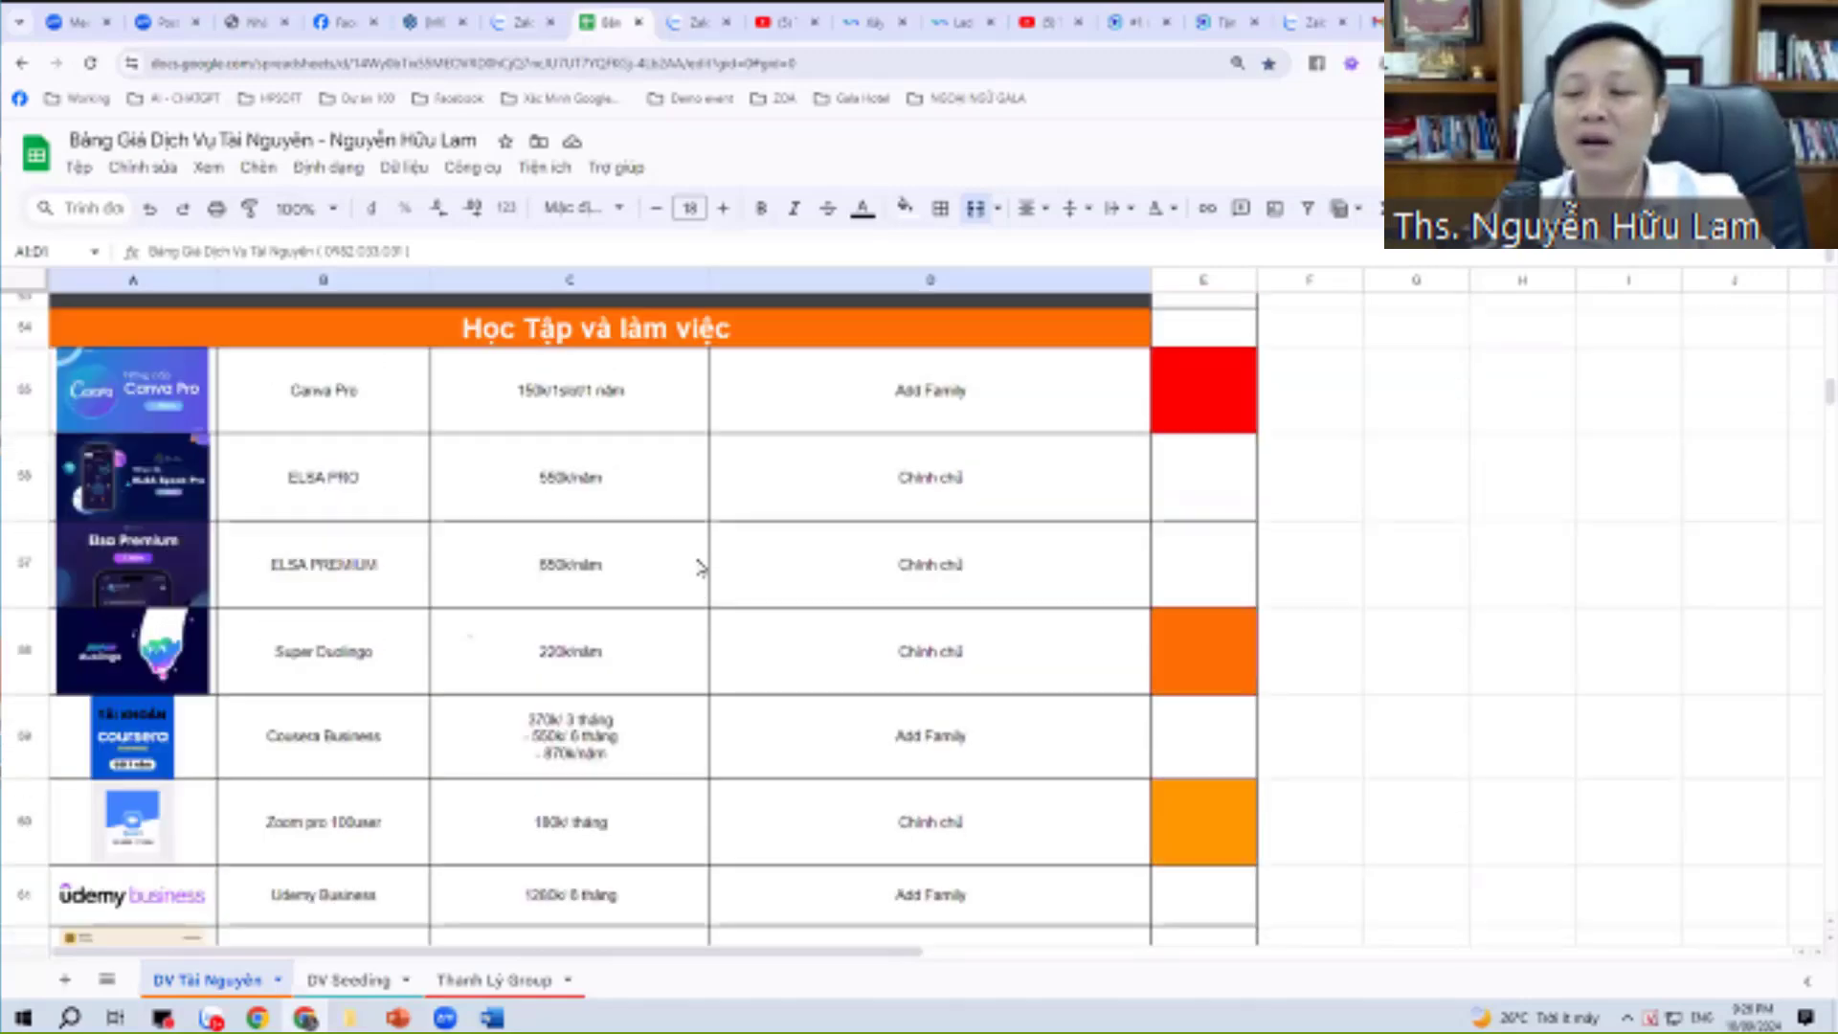
{"action": "scroll", "coordinate": [692, 582], "scroll_direction": "up", "scroll_amount": 15}
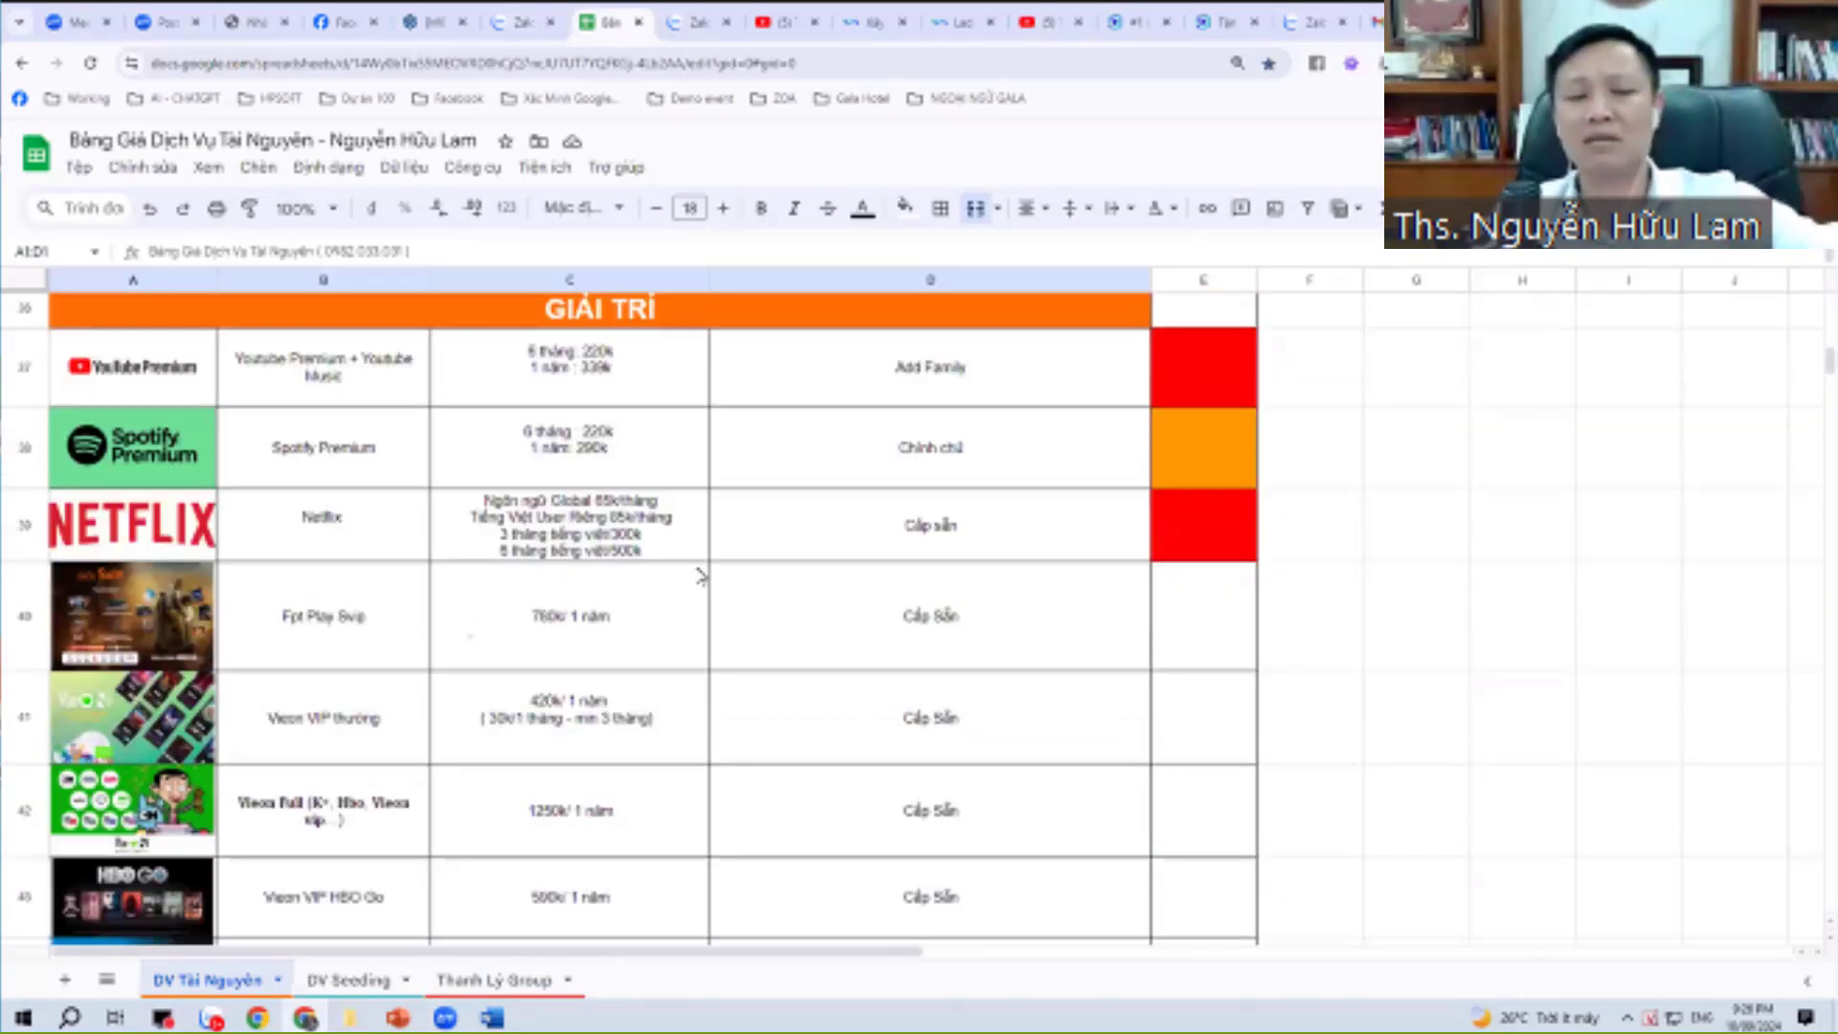
{"action": "scroll", "coordinate": [701, 575], "scroll_direction": "up", "scroll_amount": 15}
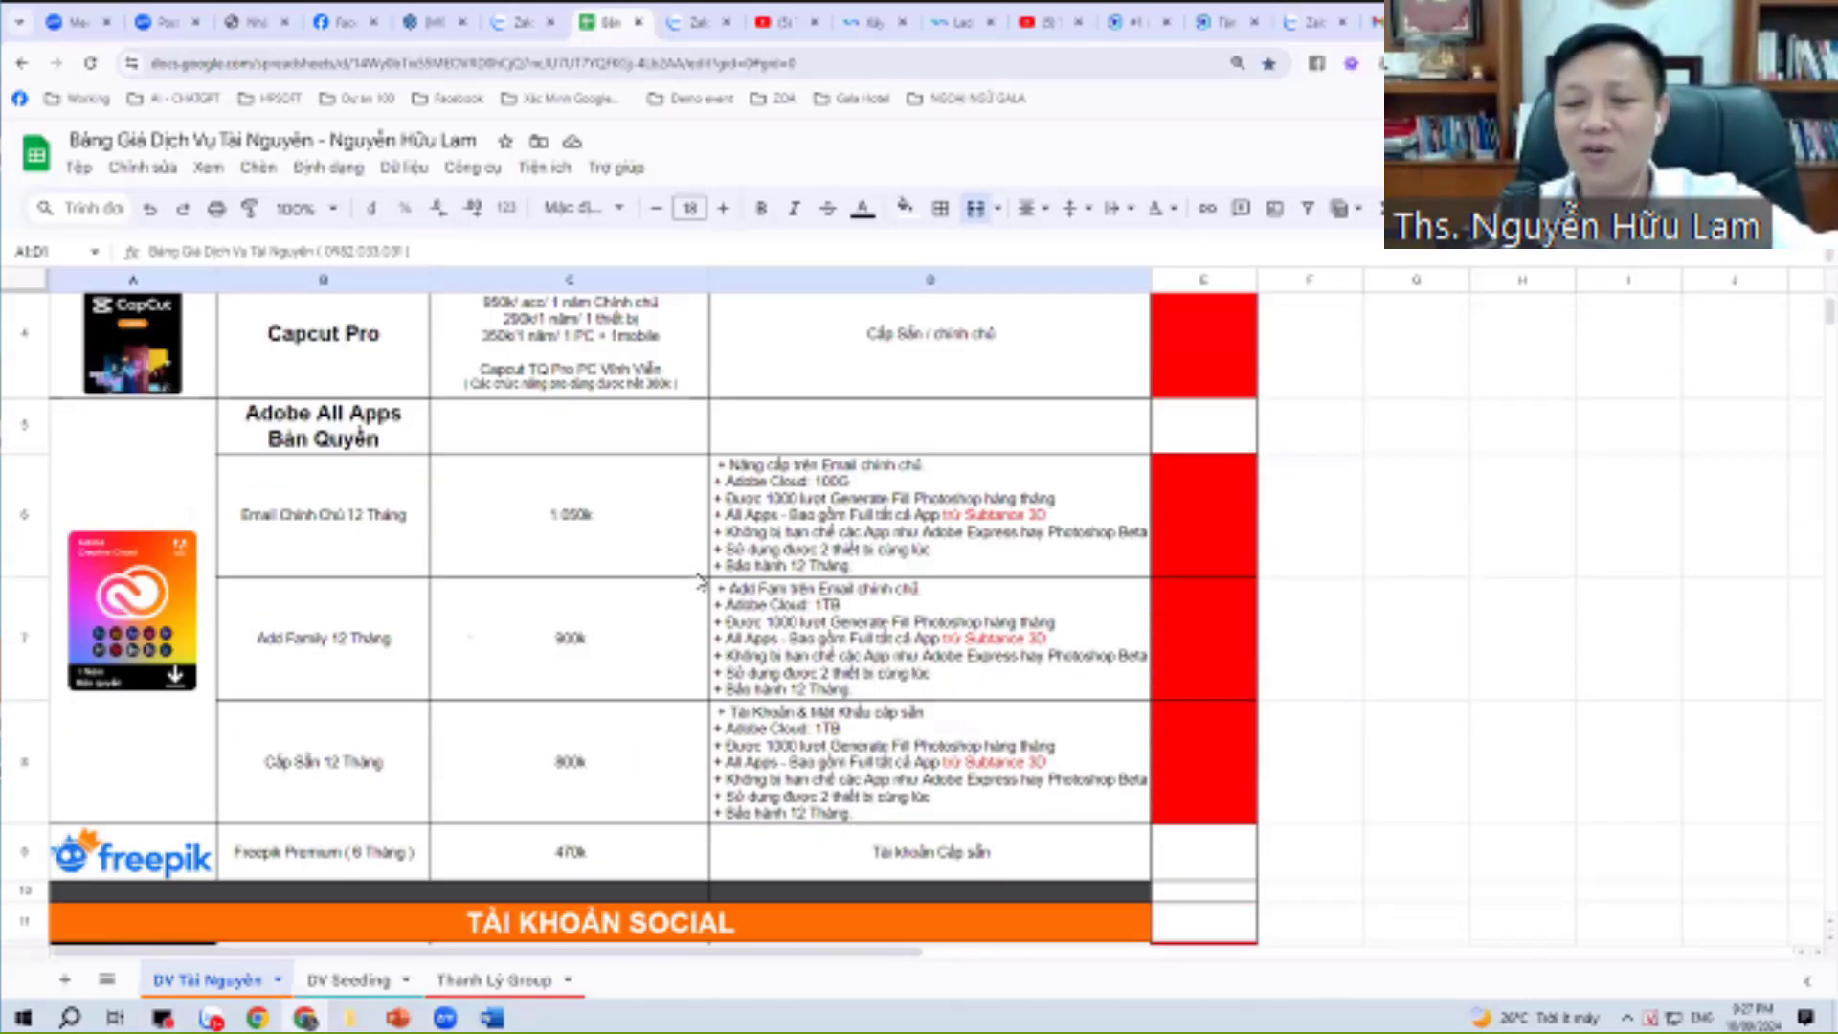
{"action": "scroll", "coordinate": [701, 580], "scroll_direction": "down", "scroll_amount": 3}
{"action": "scroll", "coordinate": [702, 581], "scroll_direction": "down", "scroll_amount": 15}
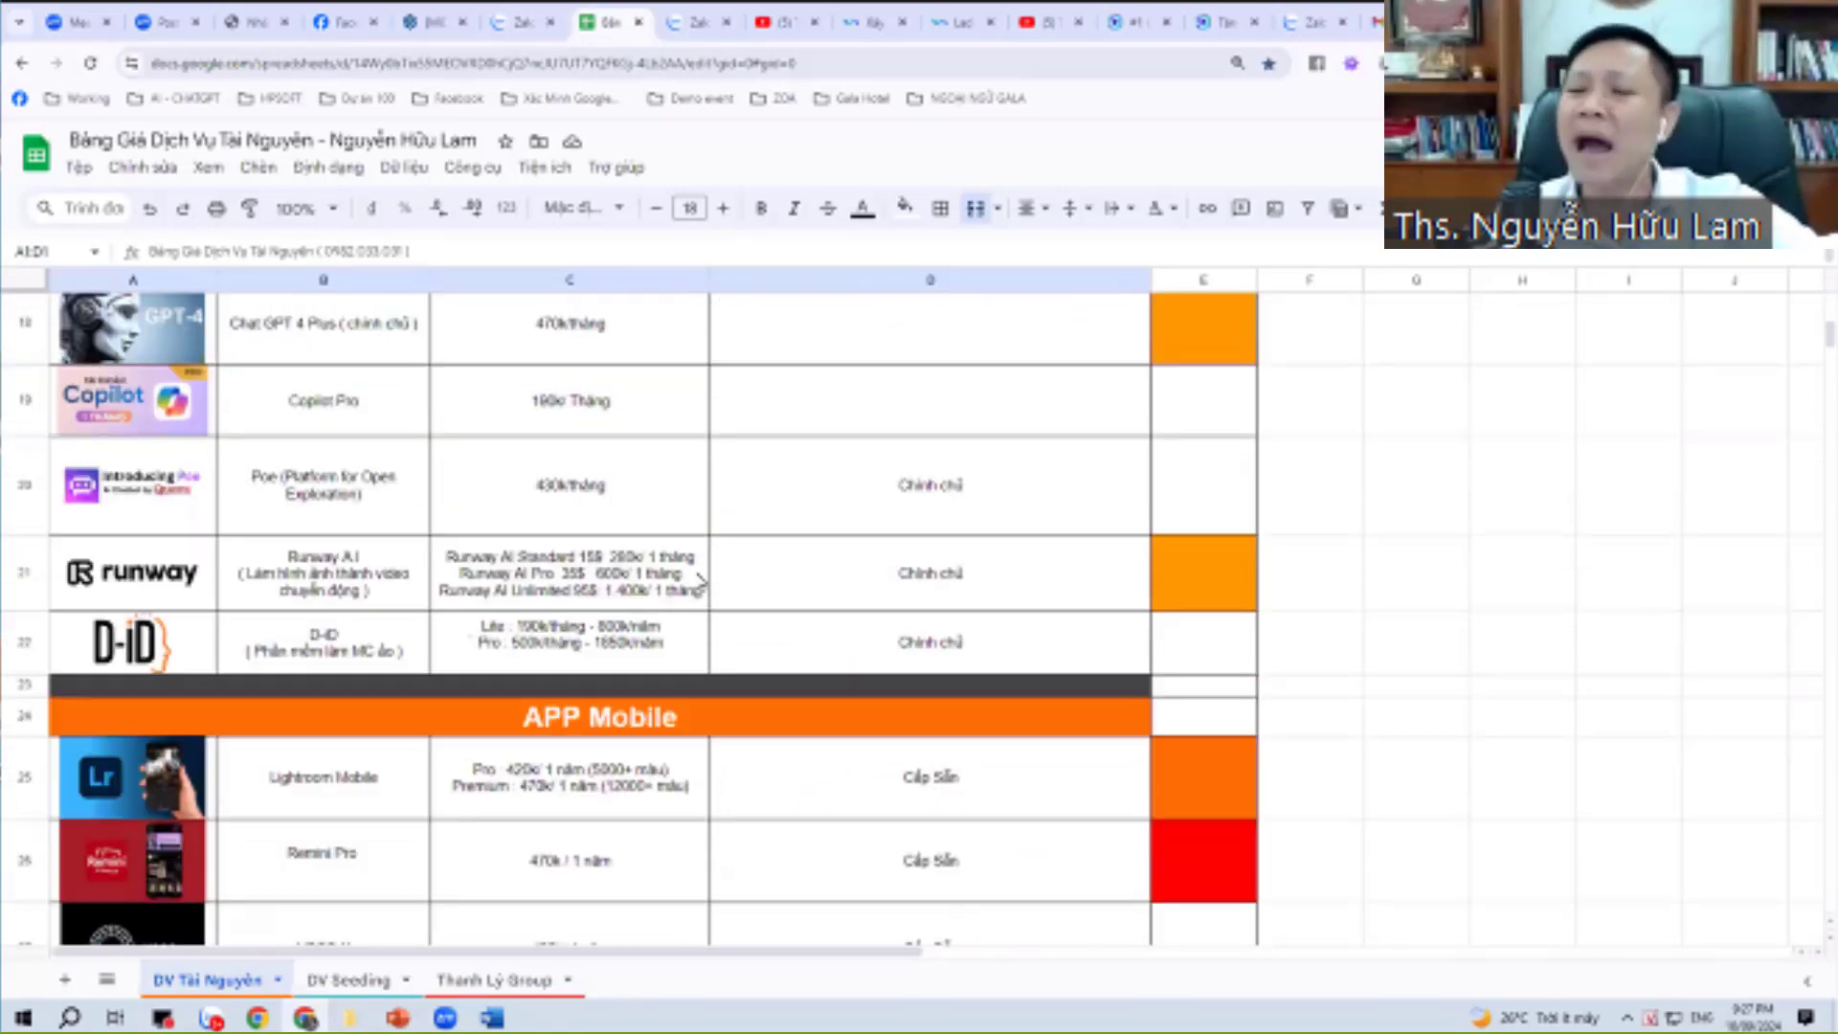
{"action": "scroll", "coordinate": [704, 576], "scroll_direction": "down", "scroll_amount": 20}
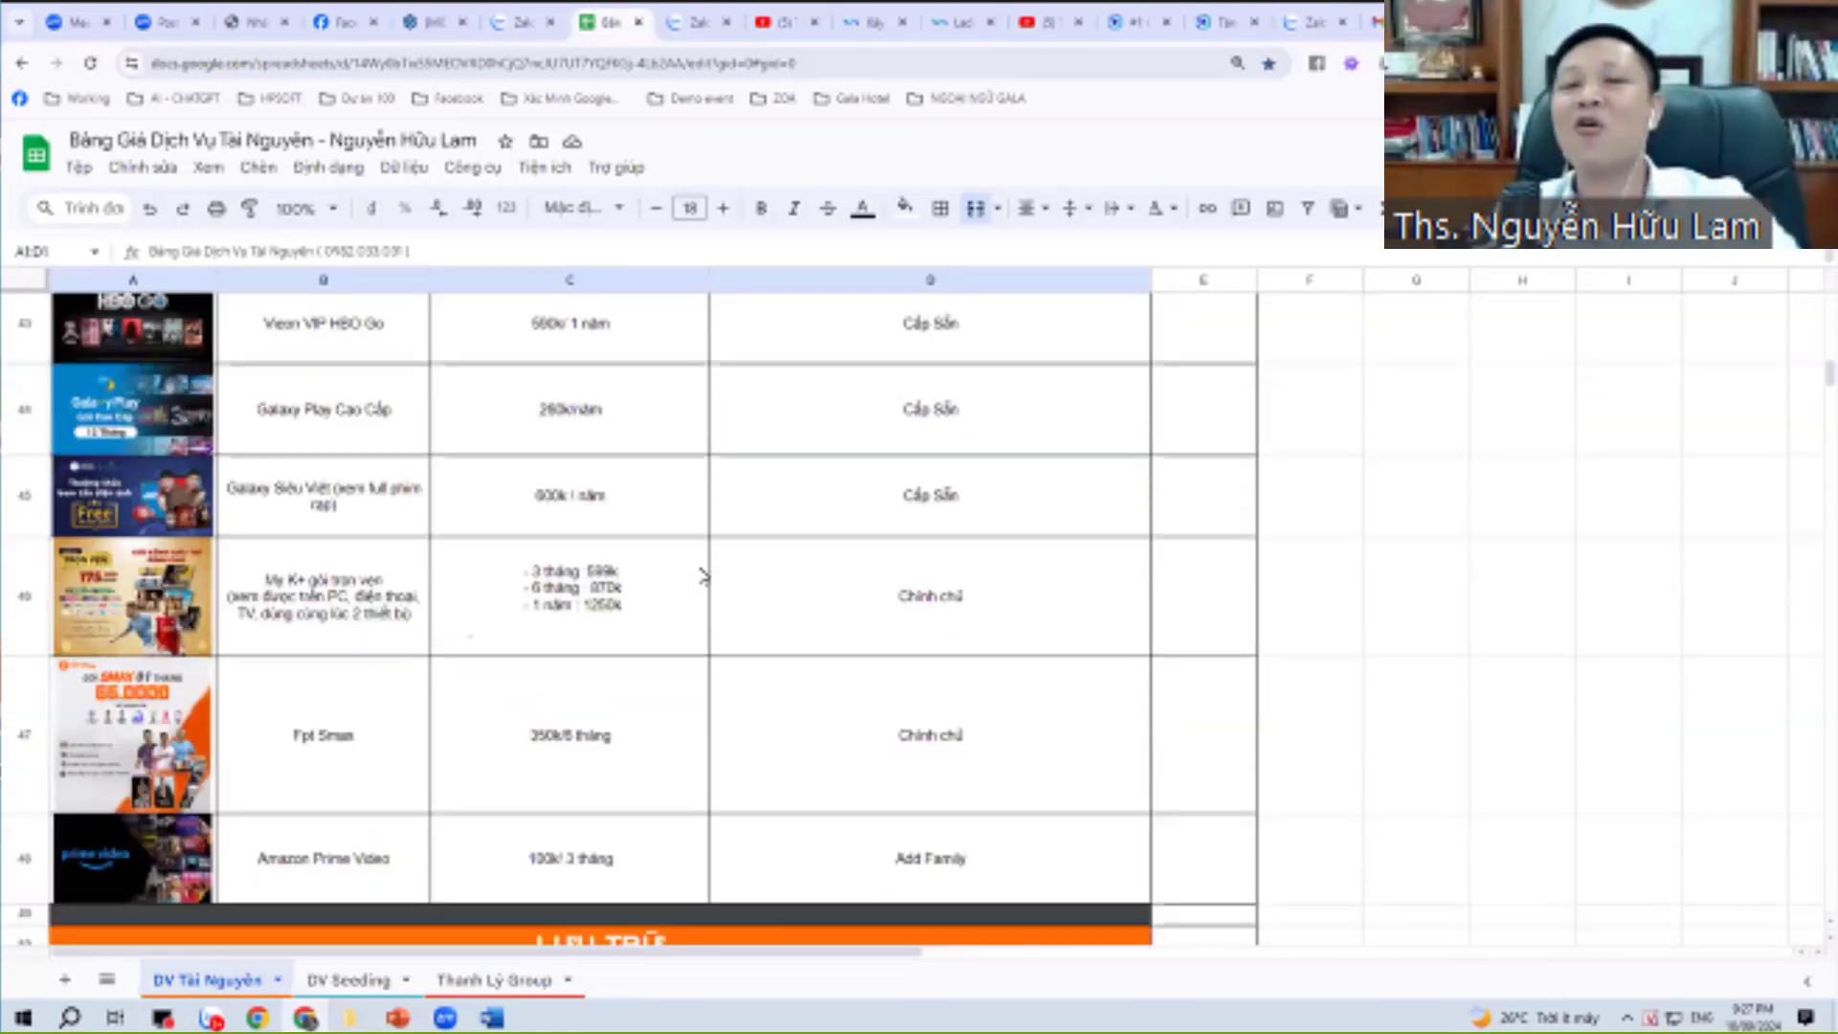
{"action": "scroll", "coordinate": [705, 578], "scroll_direction": "down", "scroll_amount": 8}
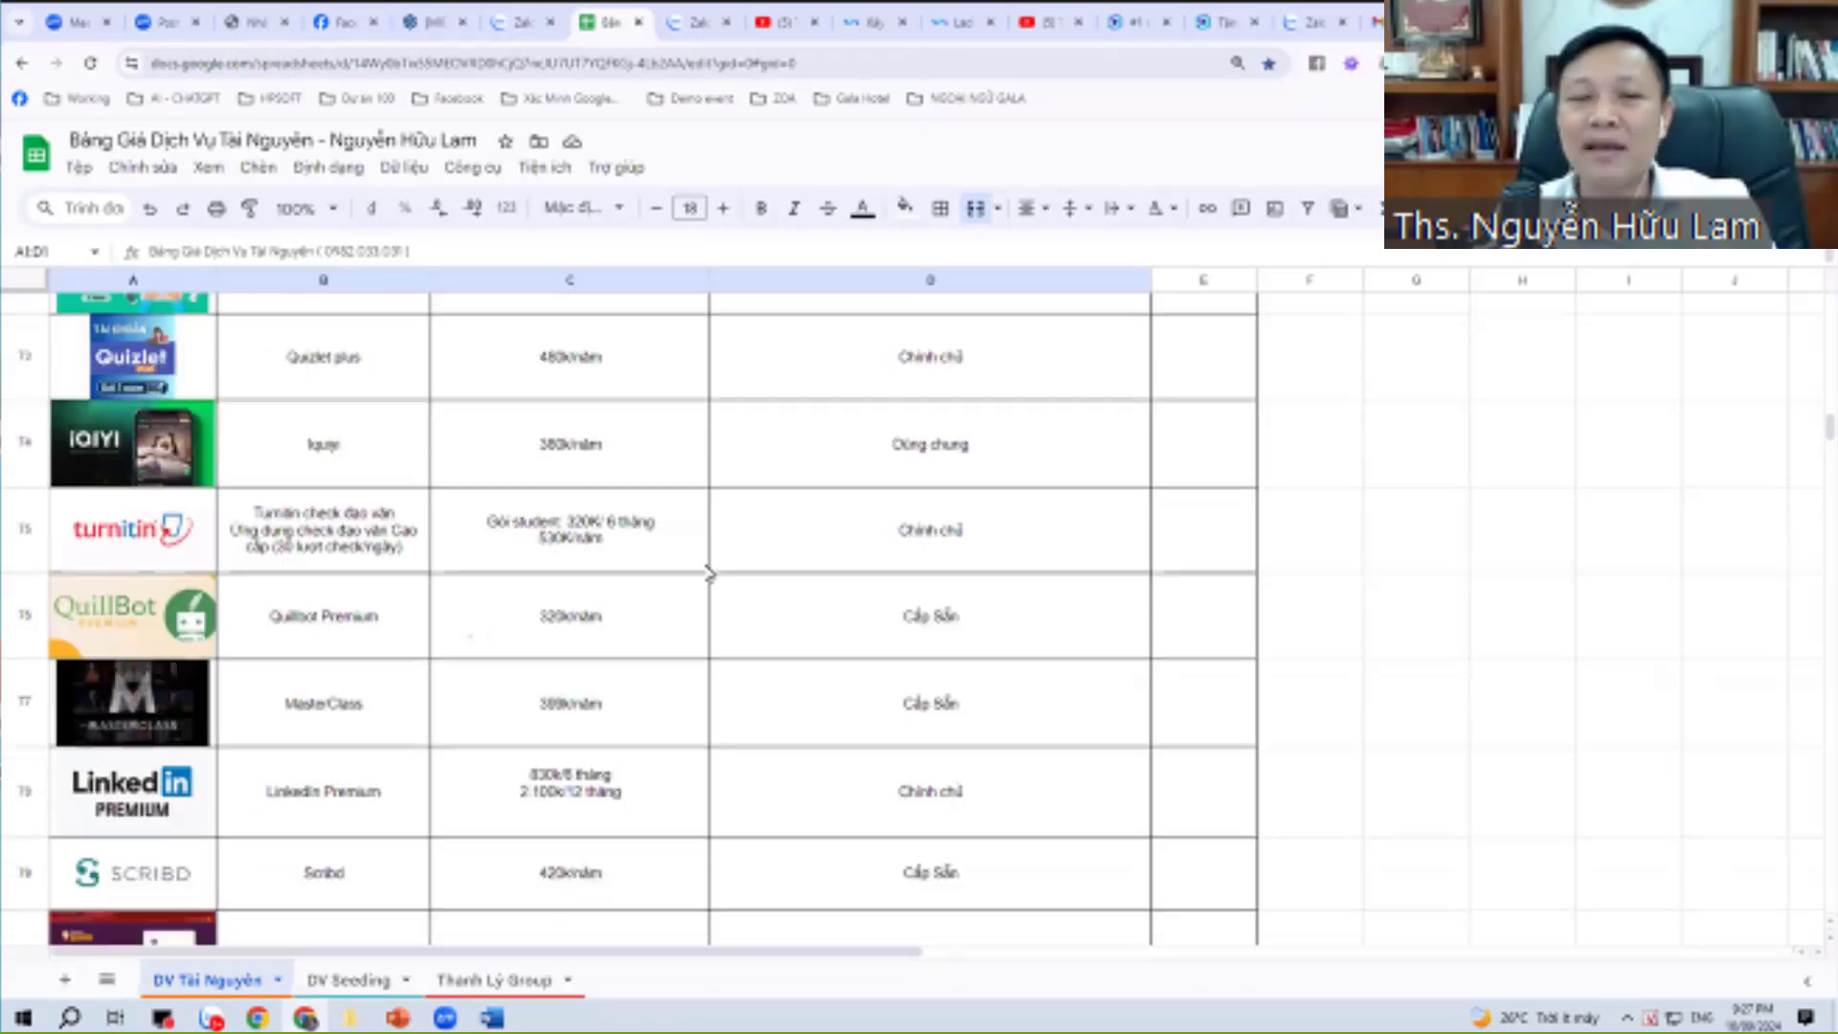
{"action": "scroll", "coordinate": [737, 517], "scroll_direction": "down", "scroll_amount": 10}
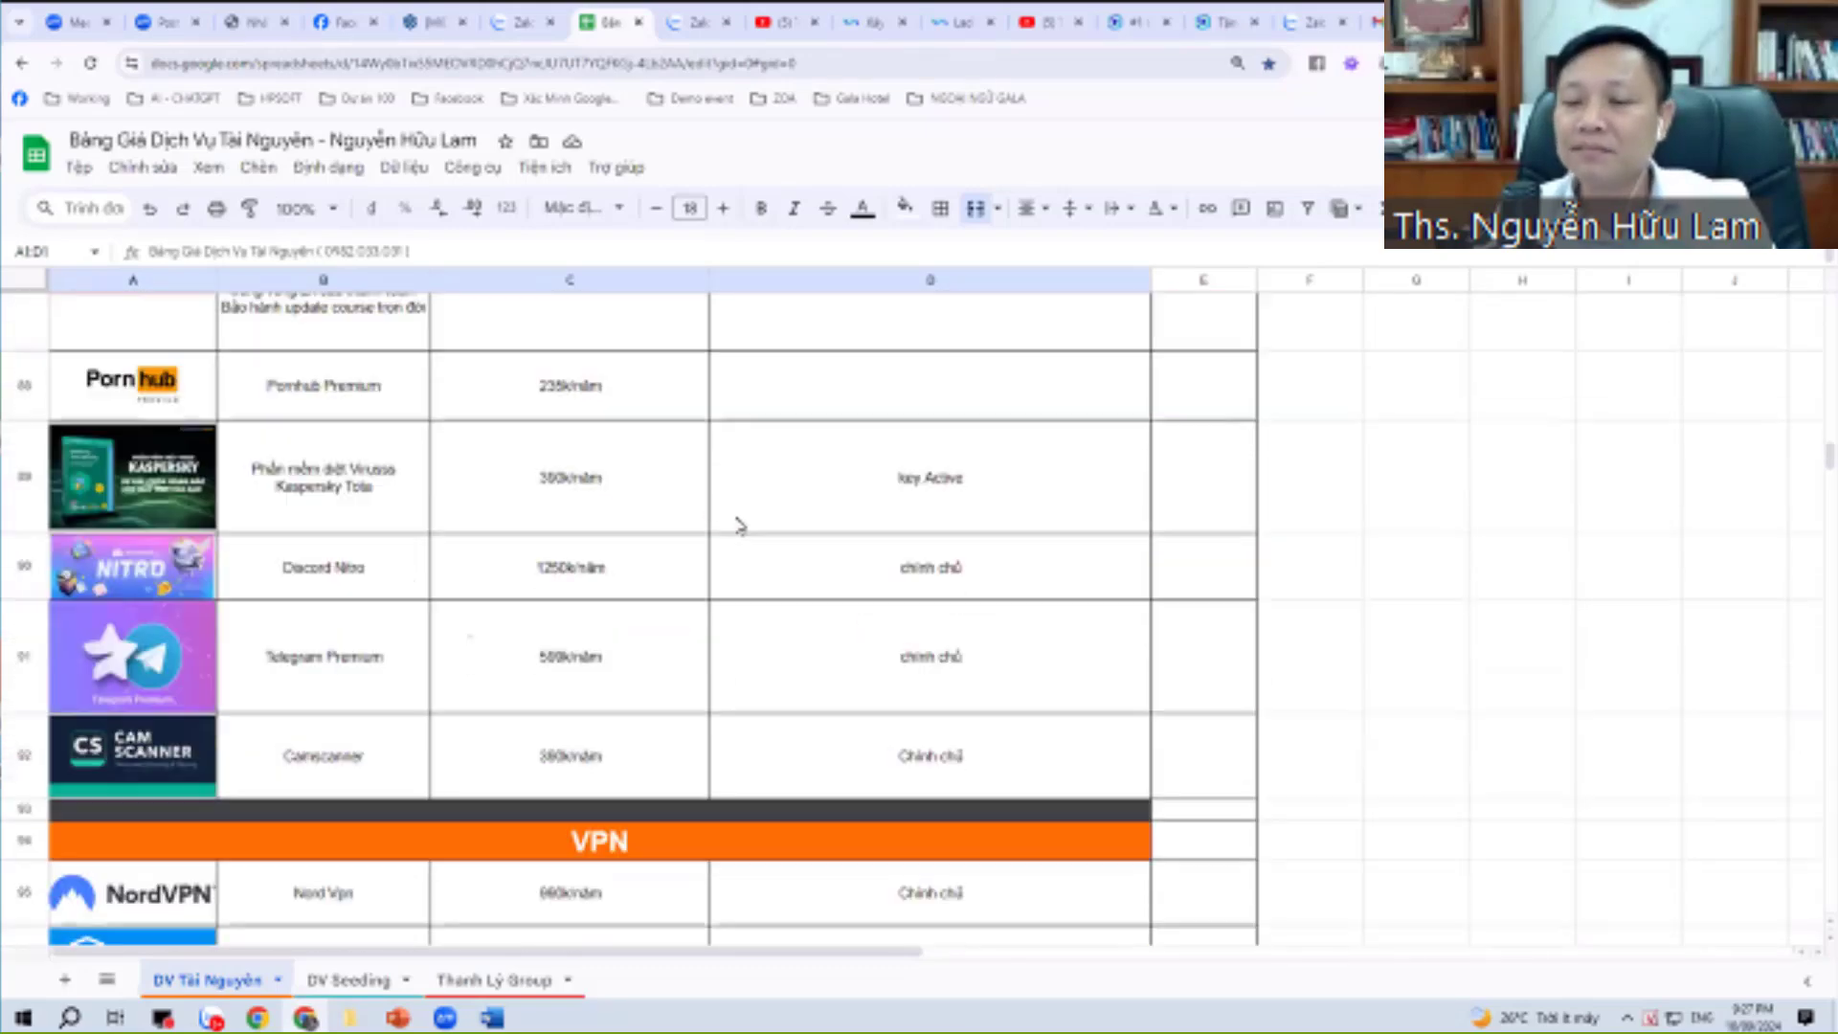
{"action": "scroll", "coordinate": [740, 526], "scroll_direction": "up", "scroll_amount": 15}
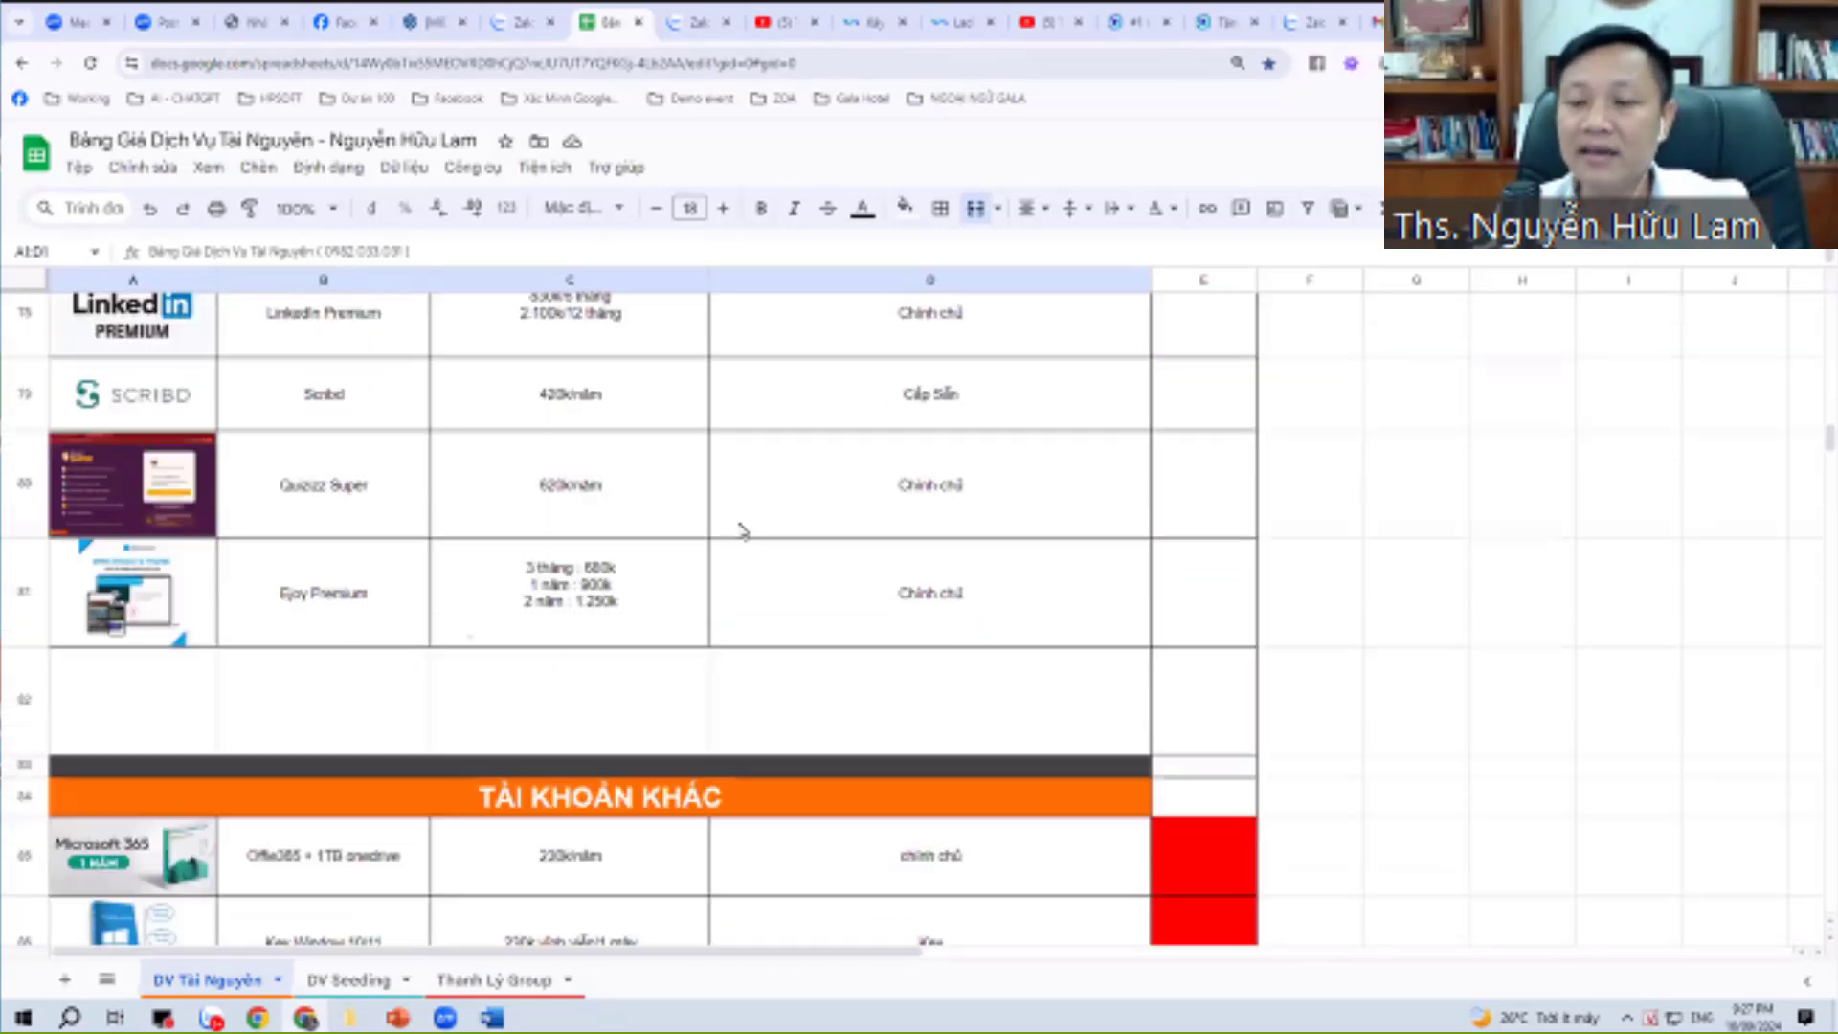
{"action": "scroll", "coordinate": [742, 537], "scroll_direction": "up", "scroll_amount": 12}
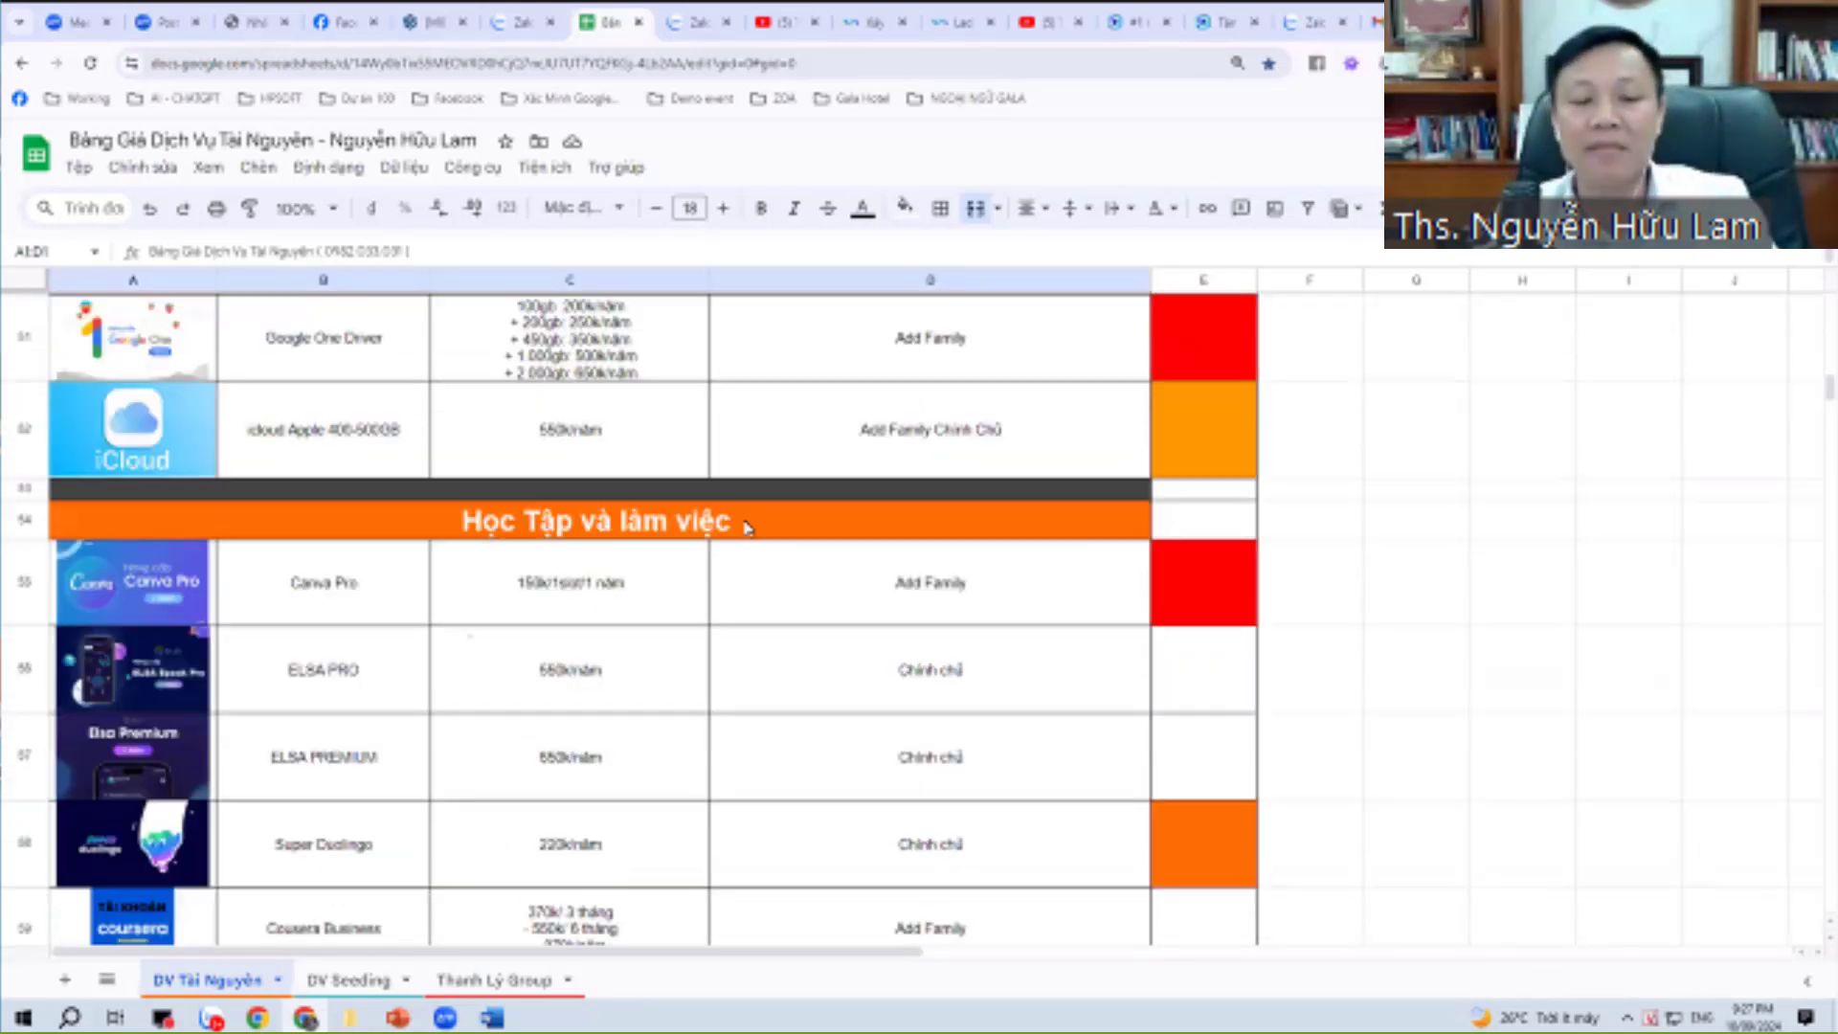
{"action": "scroll", "coordinate": [747, 532], "scroll_direction": "up", "scroll_amount": 15}
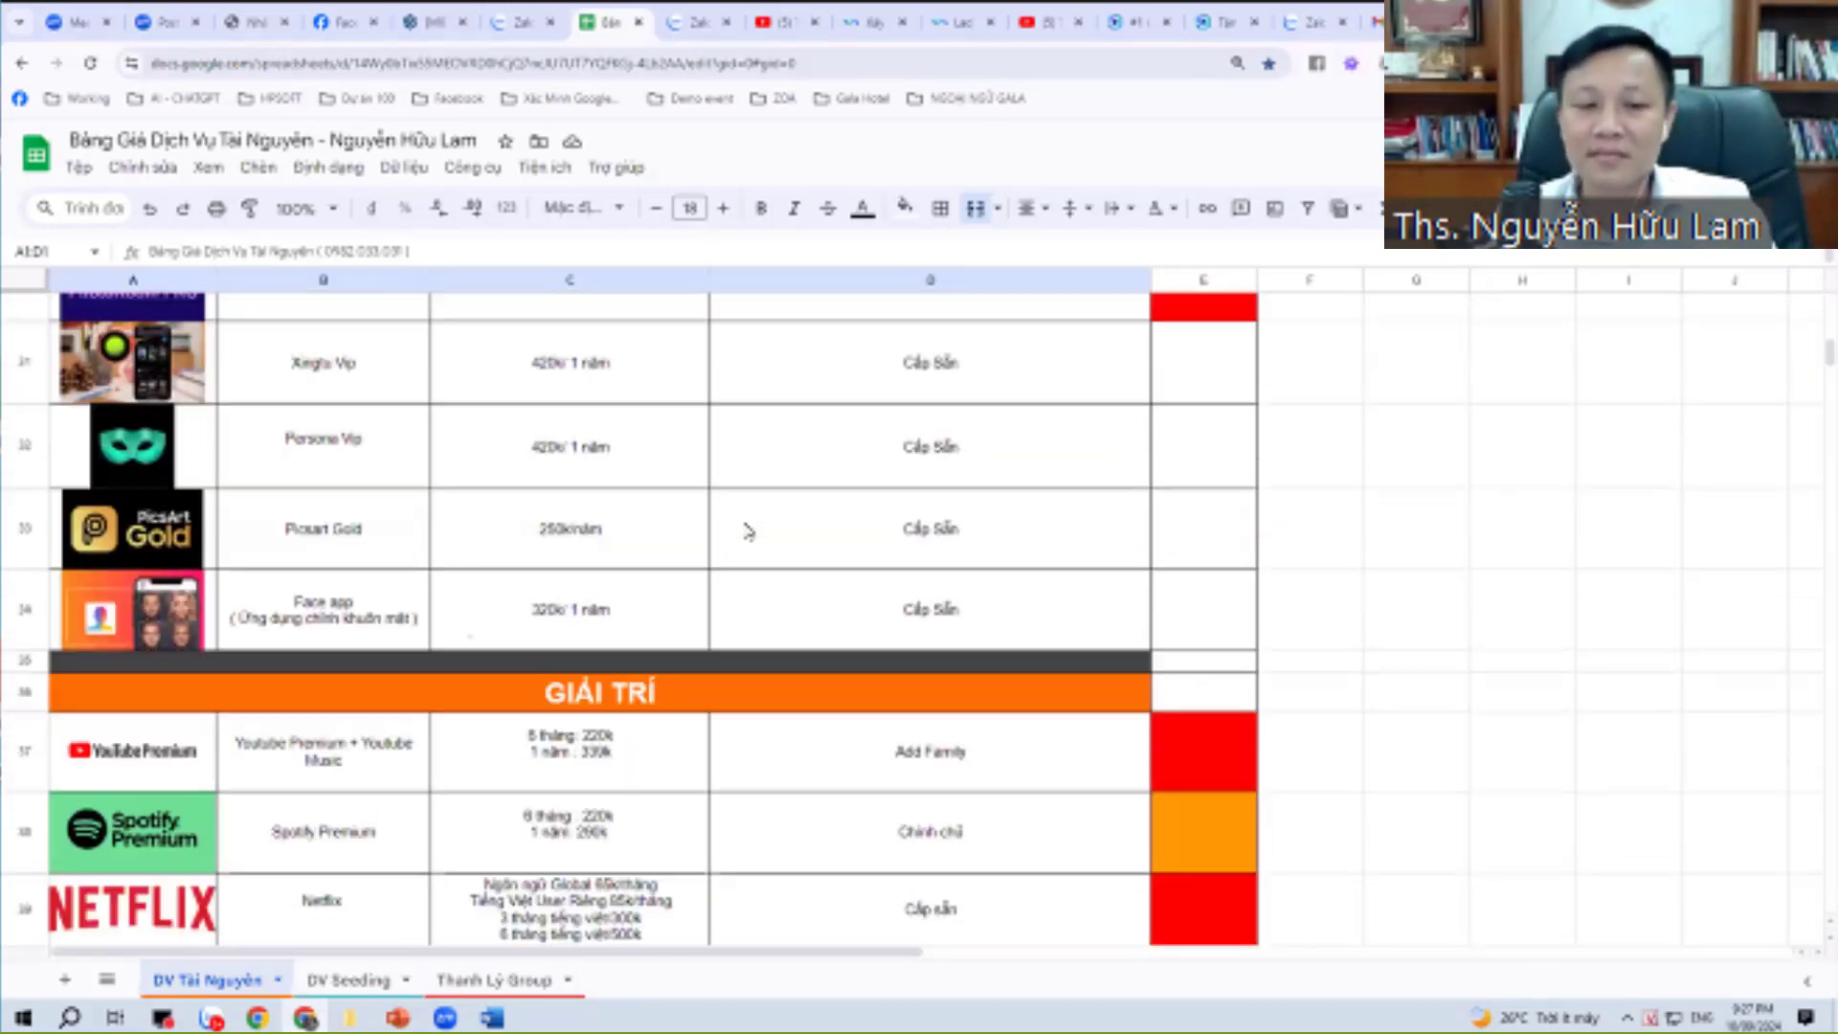
{"action": "scroll", "coordinate": [748, 532], "scroll_direction": "up", "scroll_amount": 12}
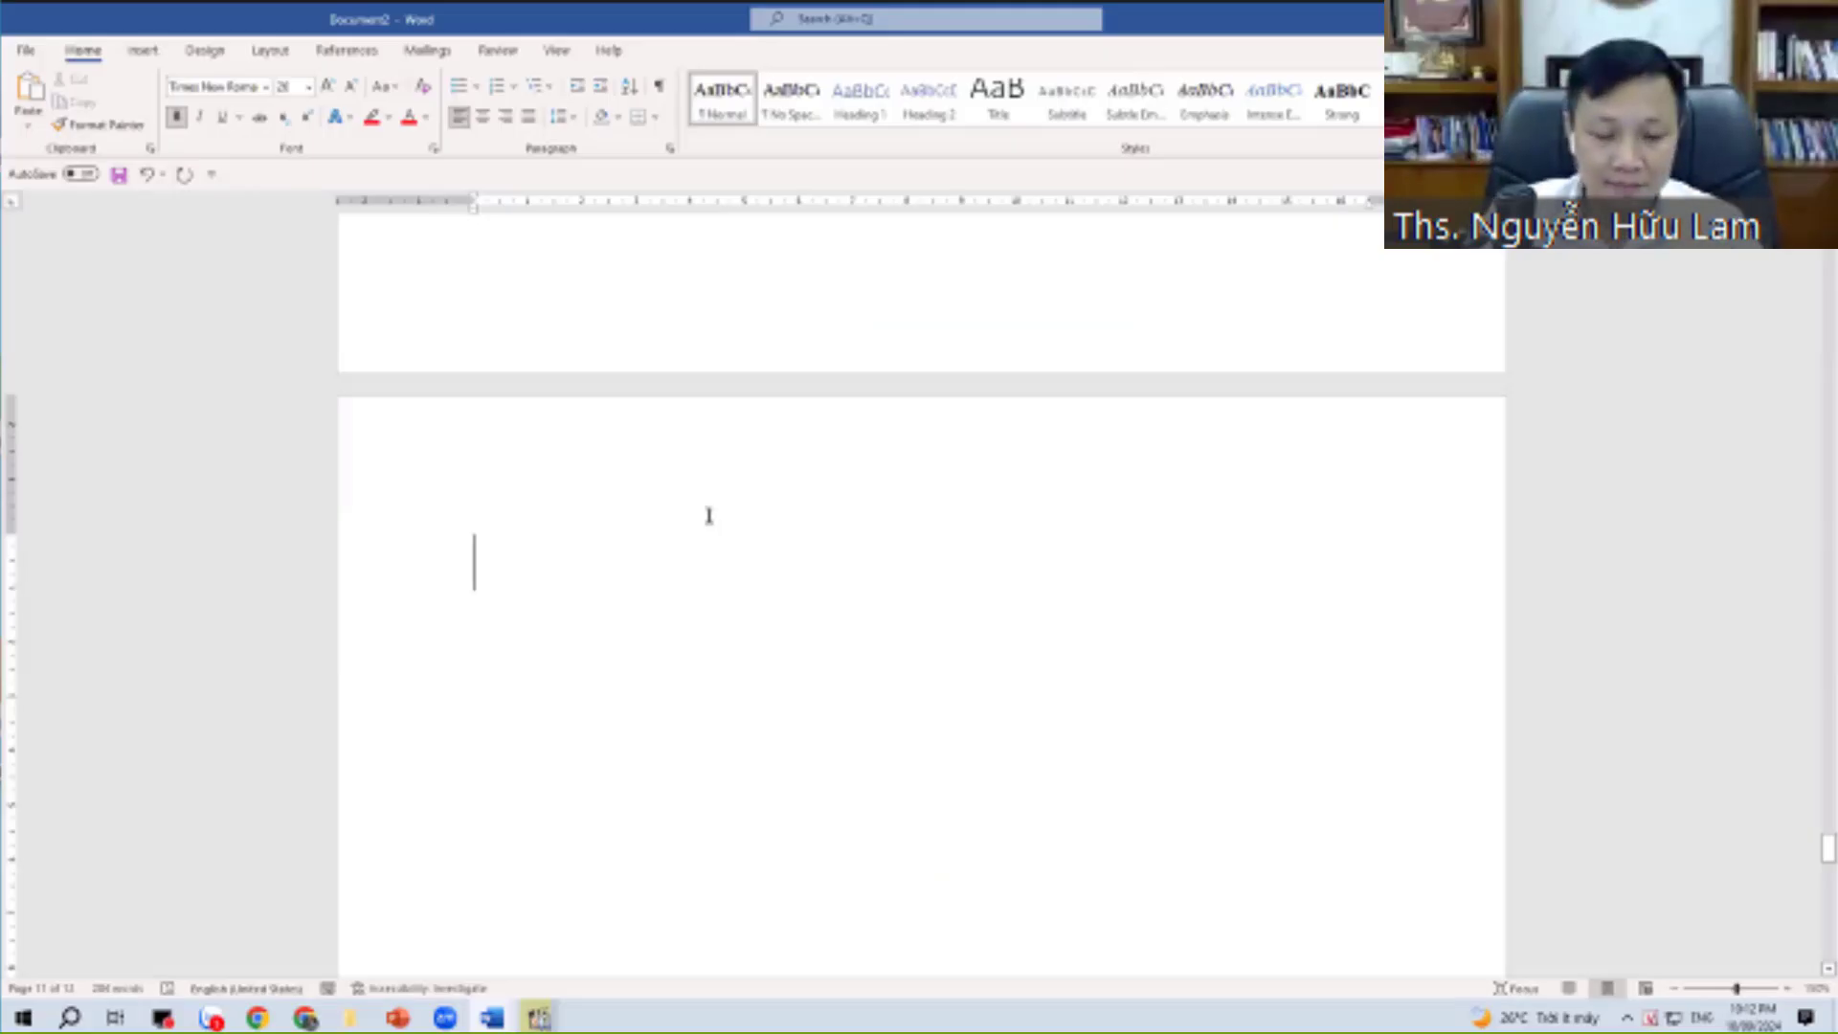
Type '+ quảng cáo video trên youu' at the top of the blank page.
{"action": "type", "text": "+ qu"}
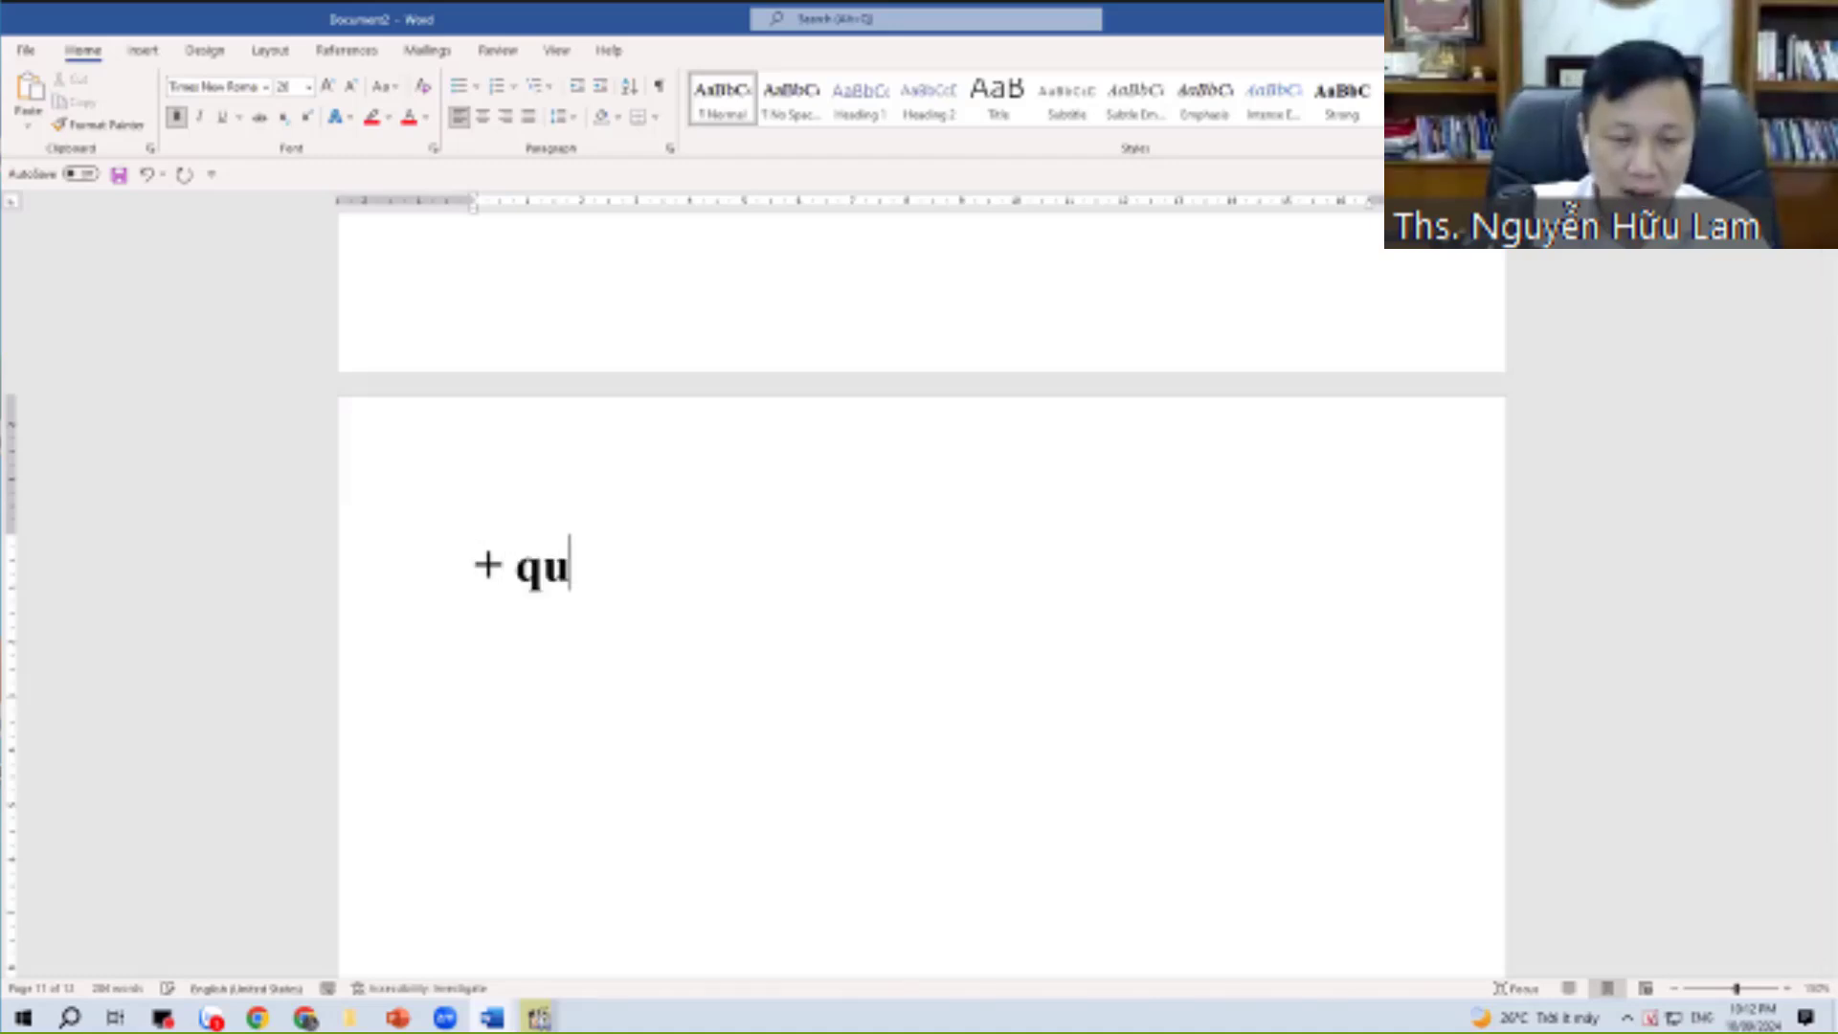
{"action": "type", "text": "ảng cáo video trên youu"}
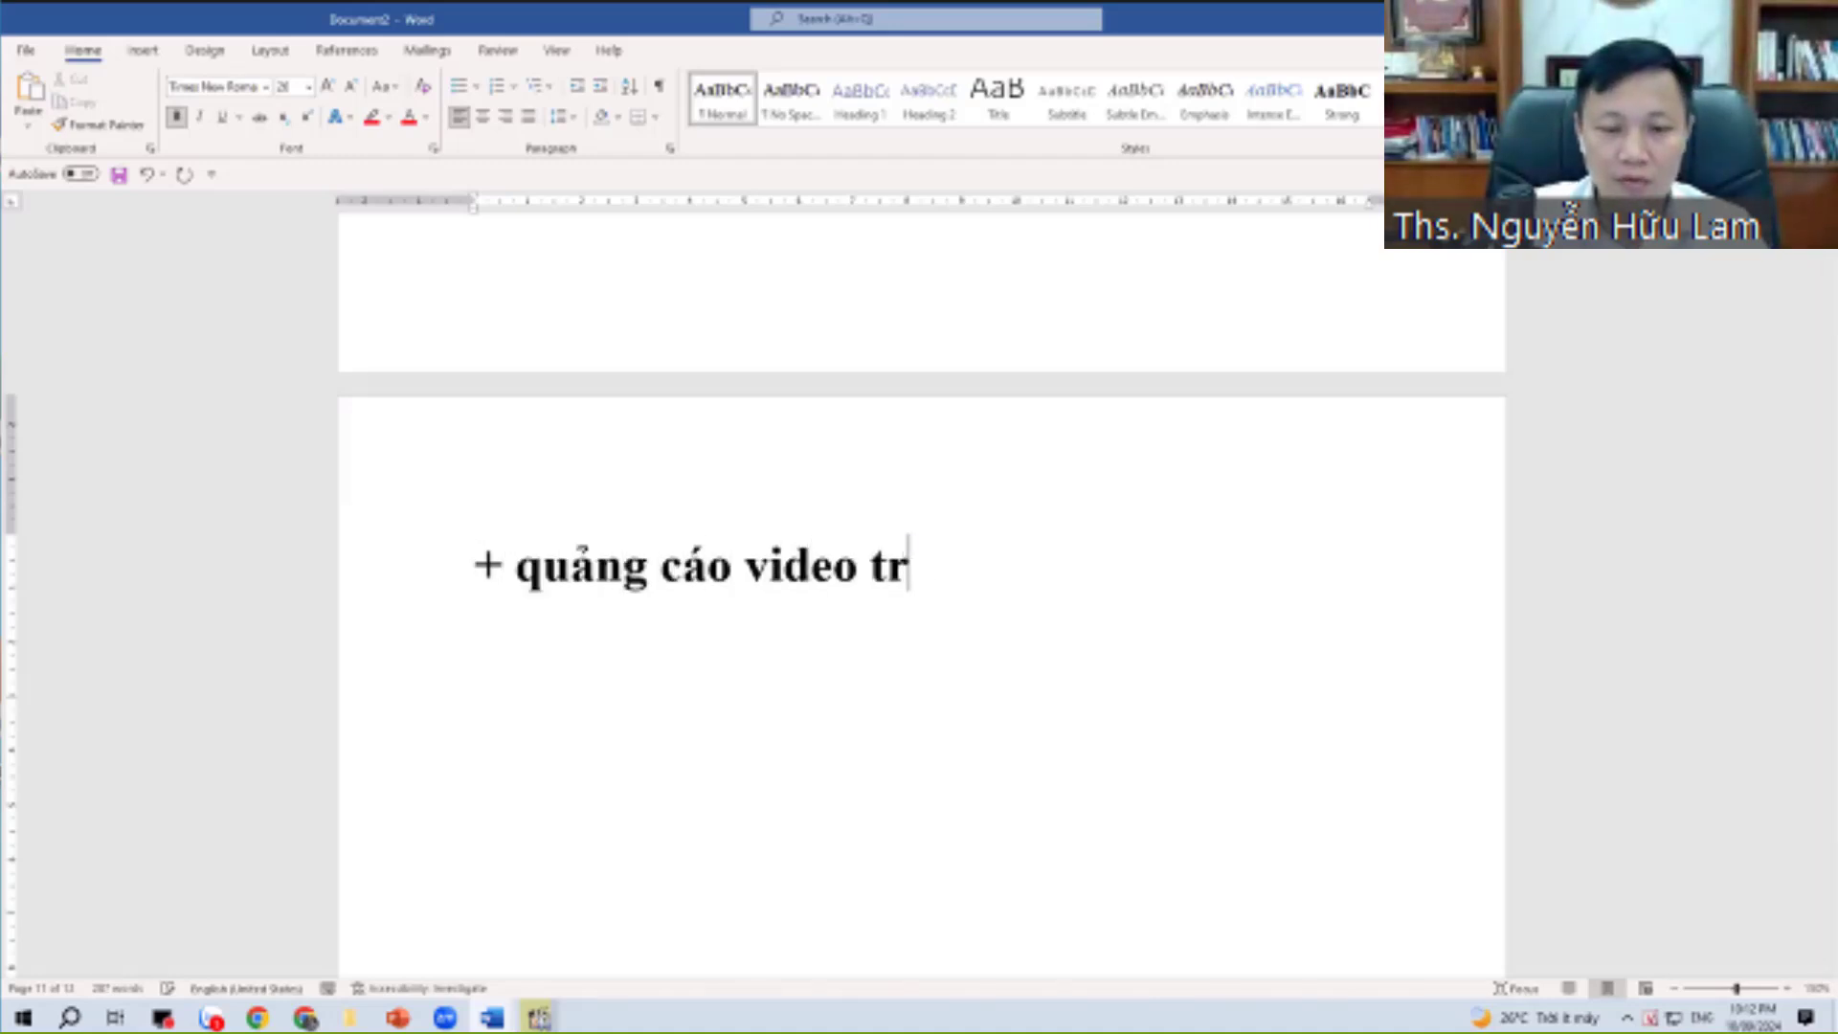